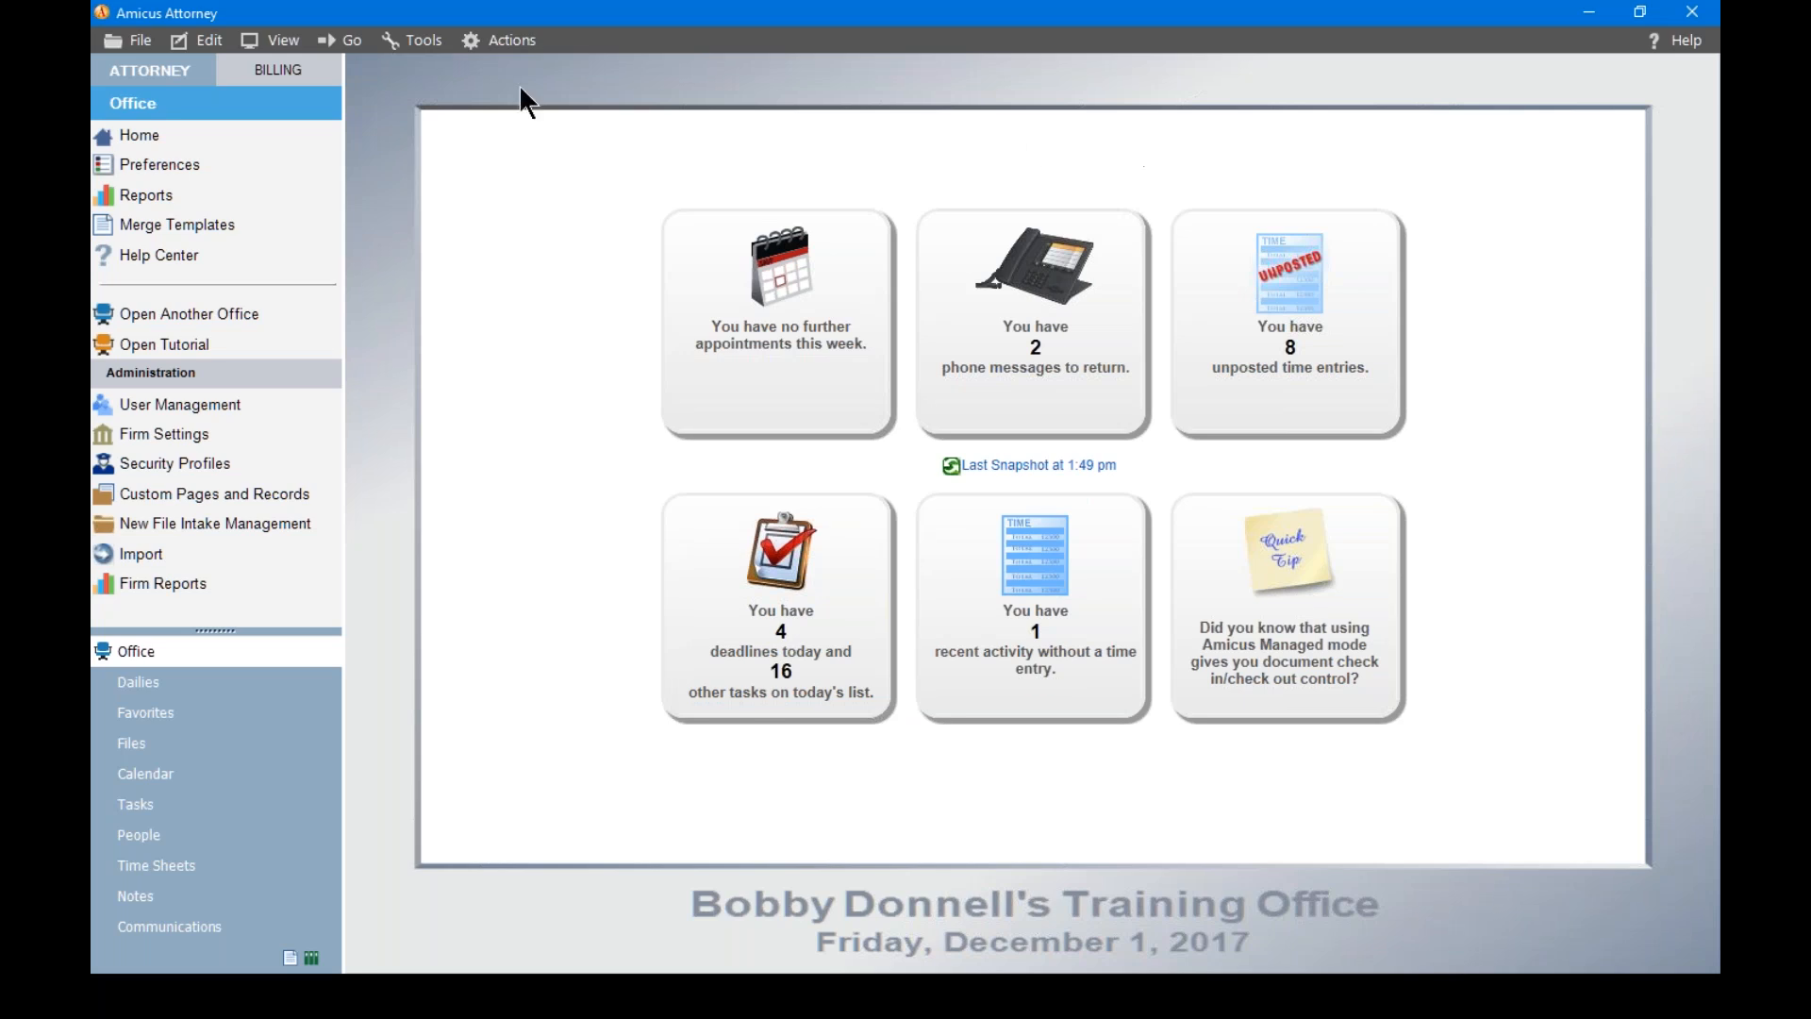
Examine the new-item options for a phone call record in the main window and through the system tray.
click(137, 42)
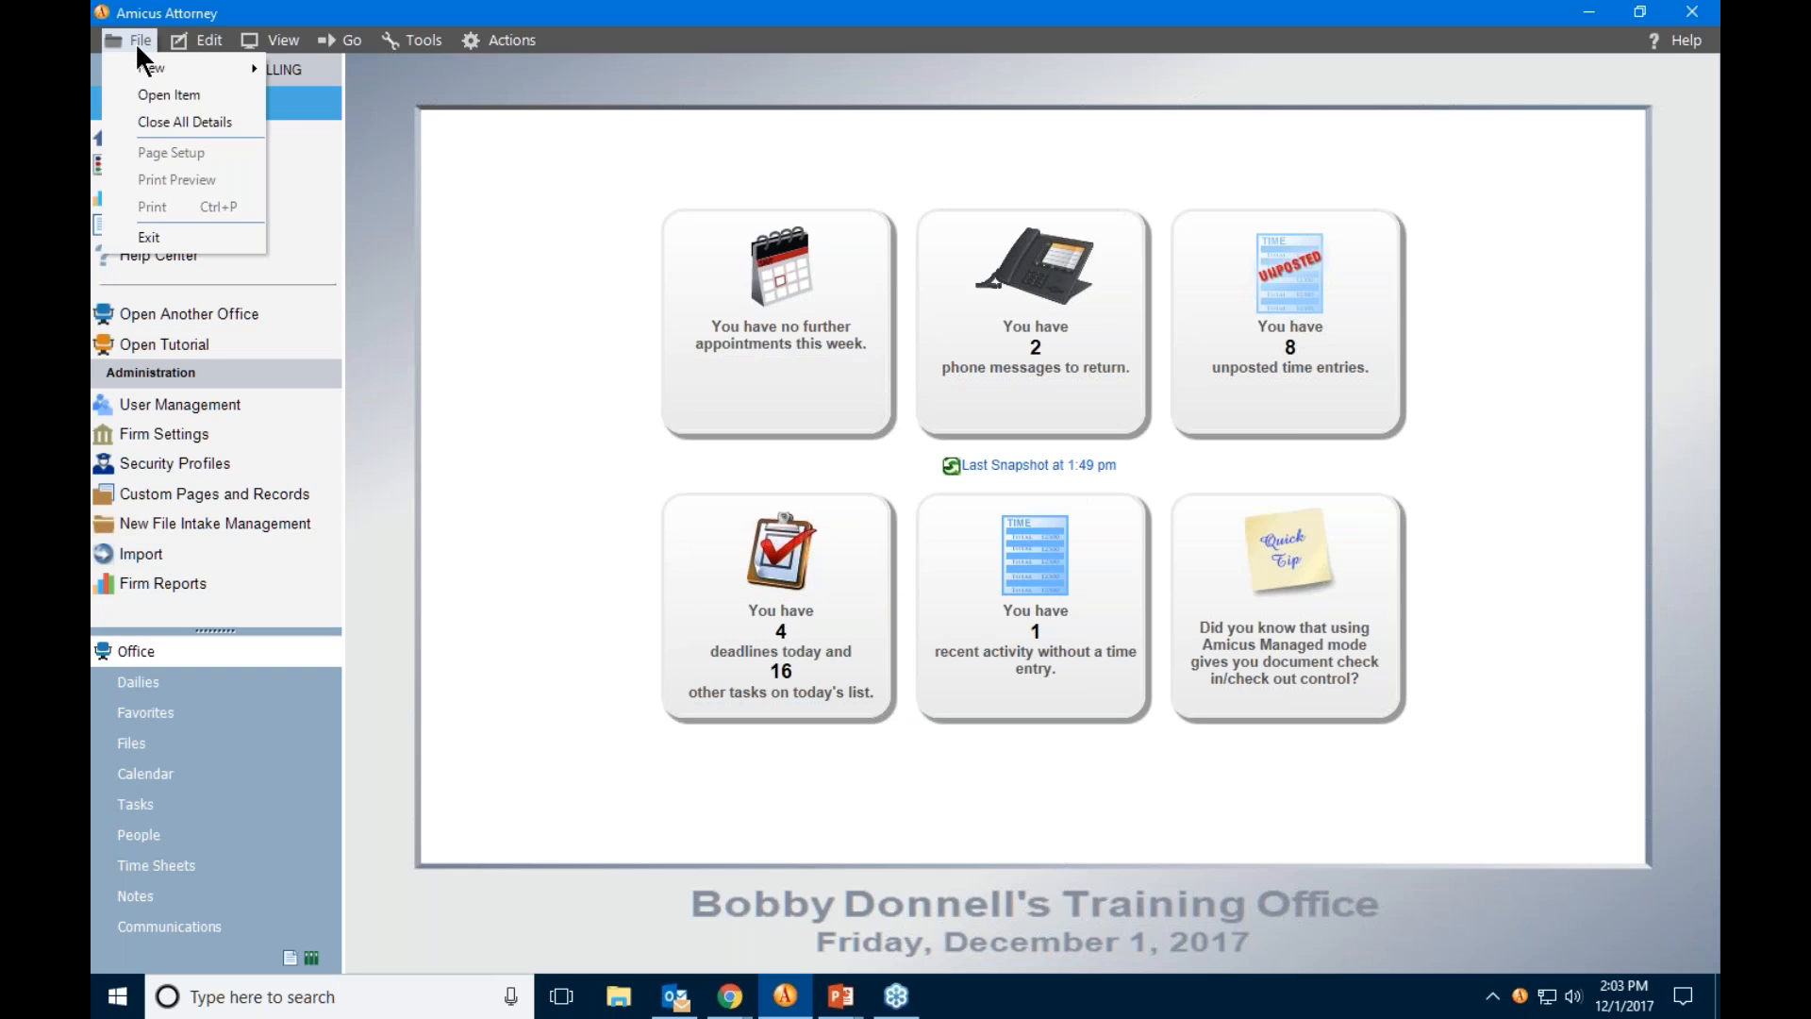
click(156, 92)
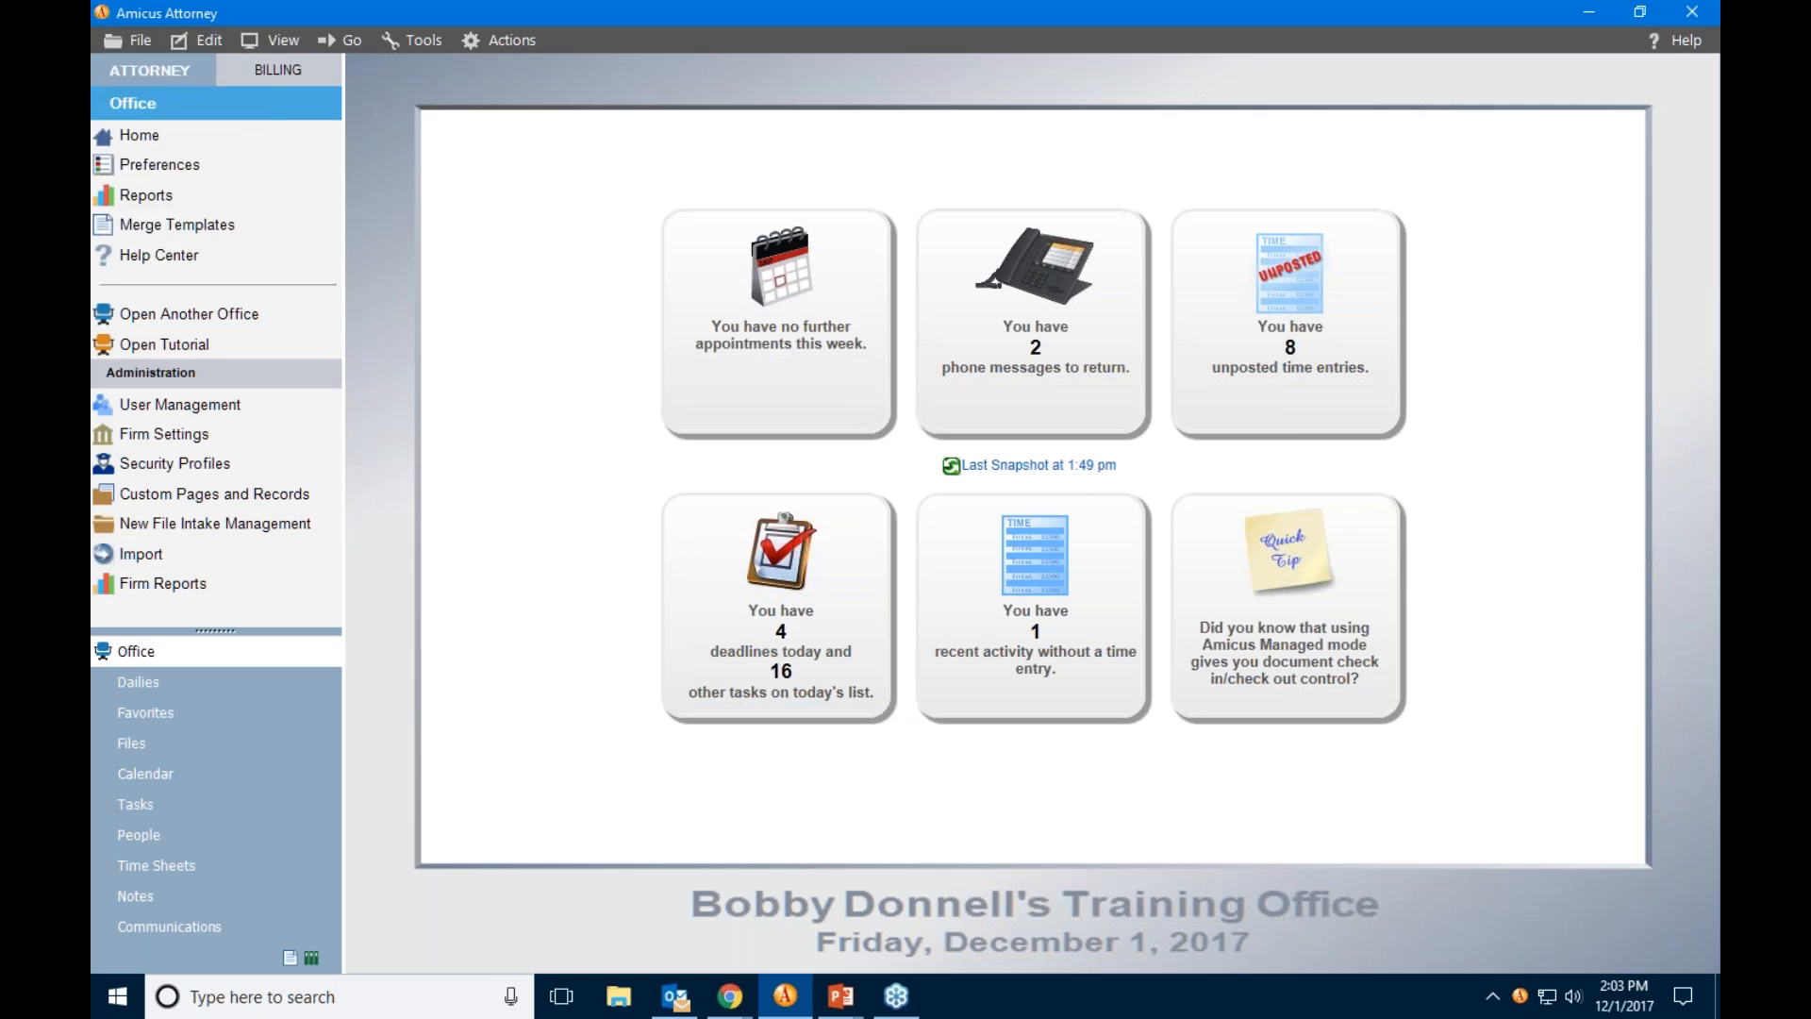
click(138, 41)
mouse_move(140, 55)
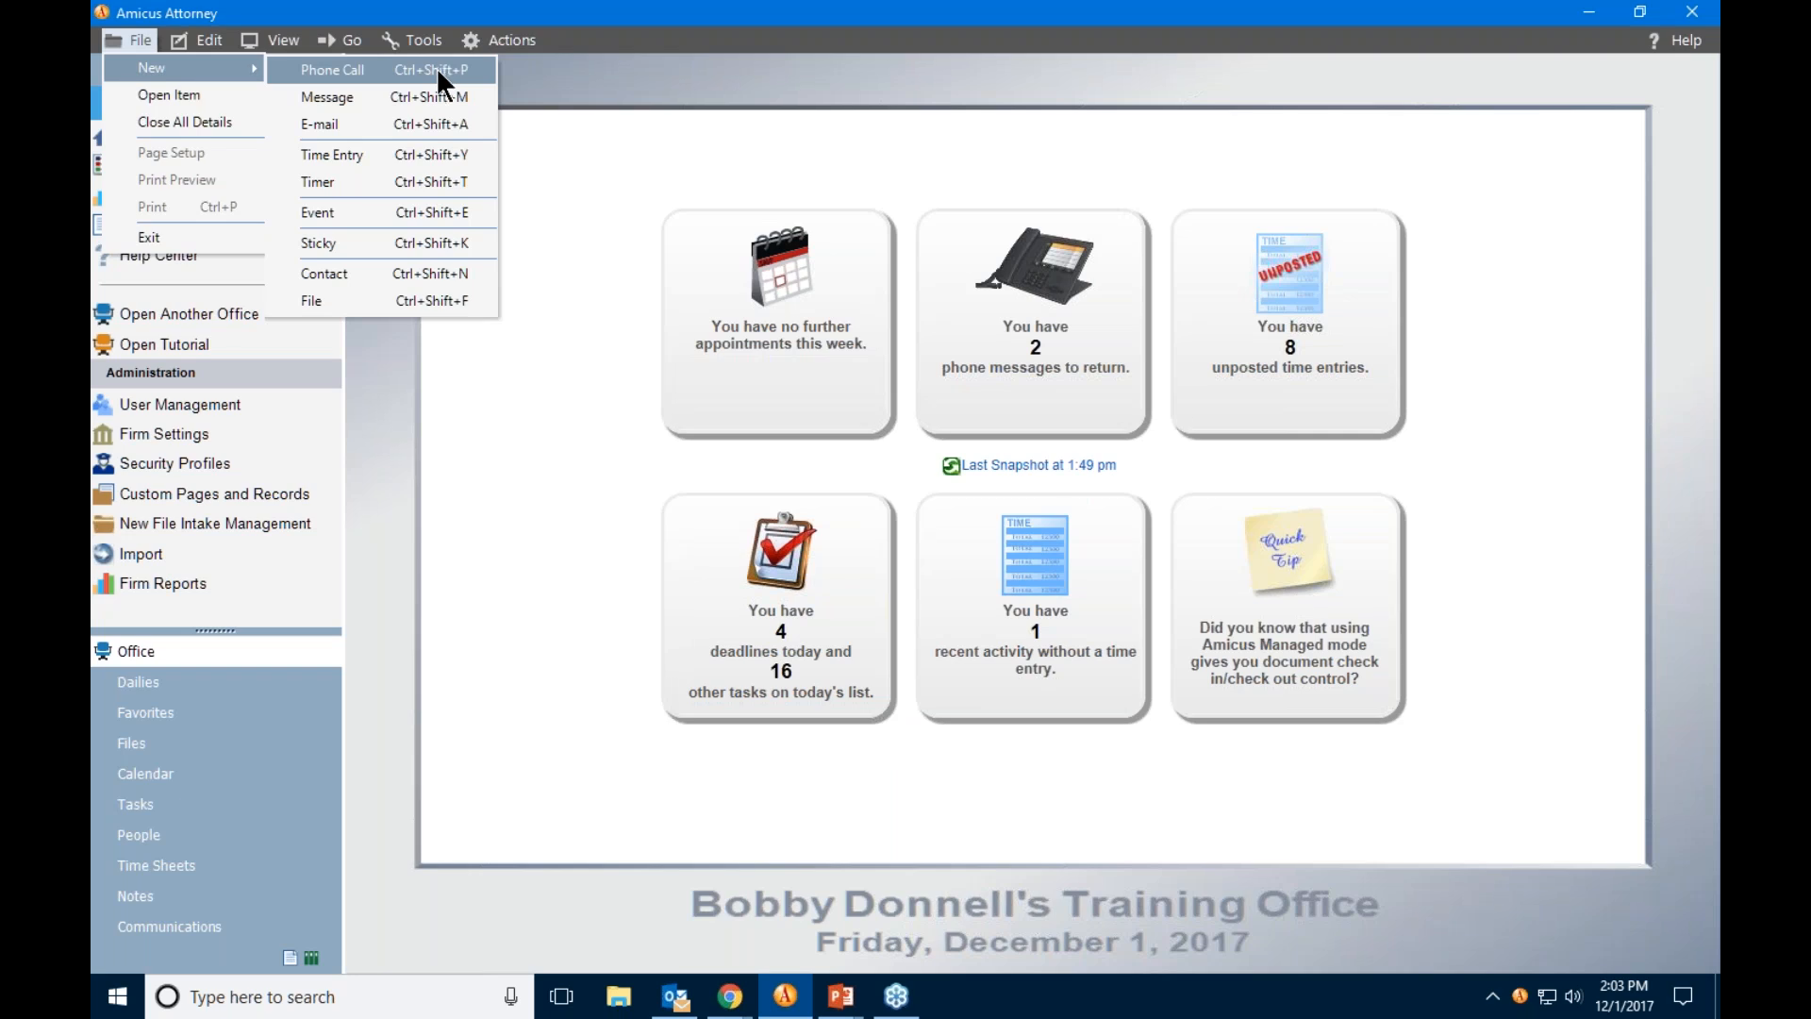
click(593, 43)
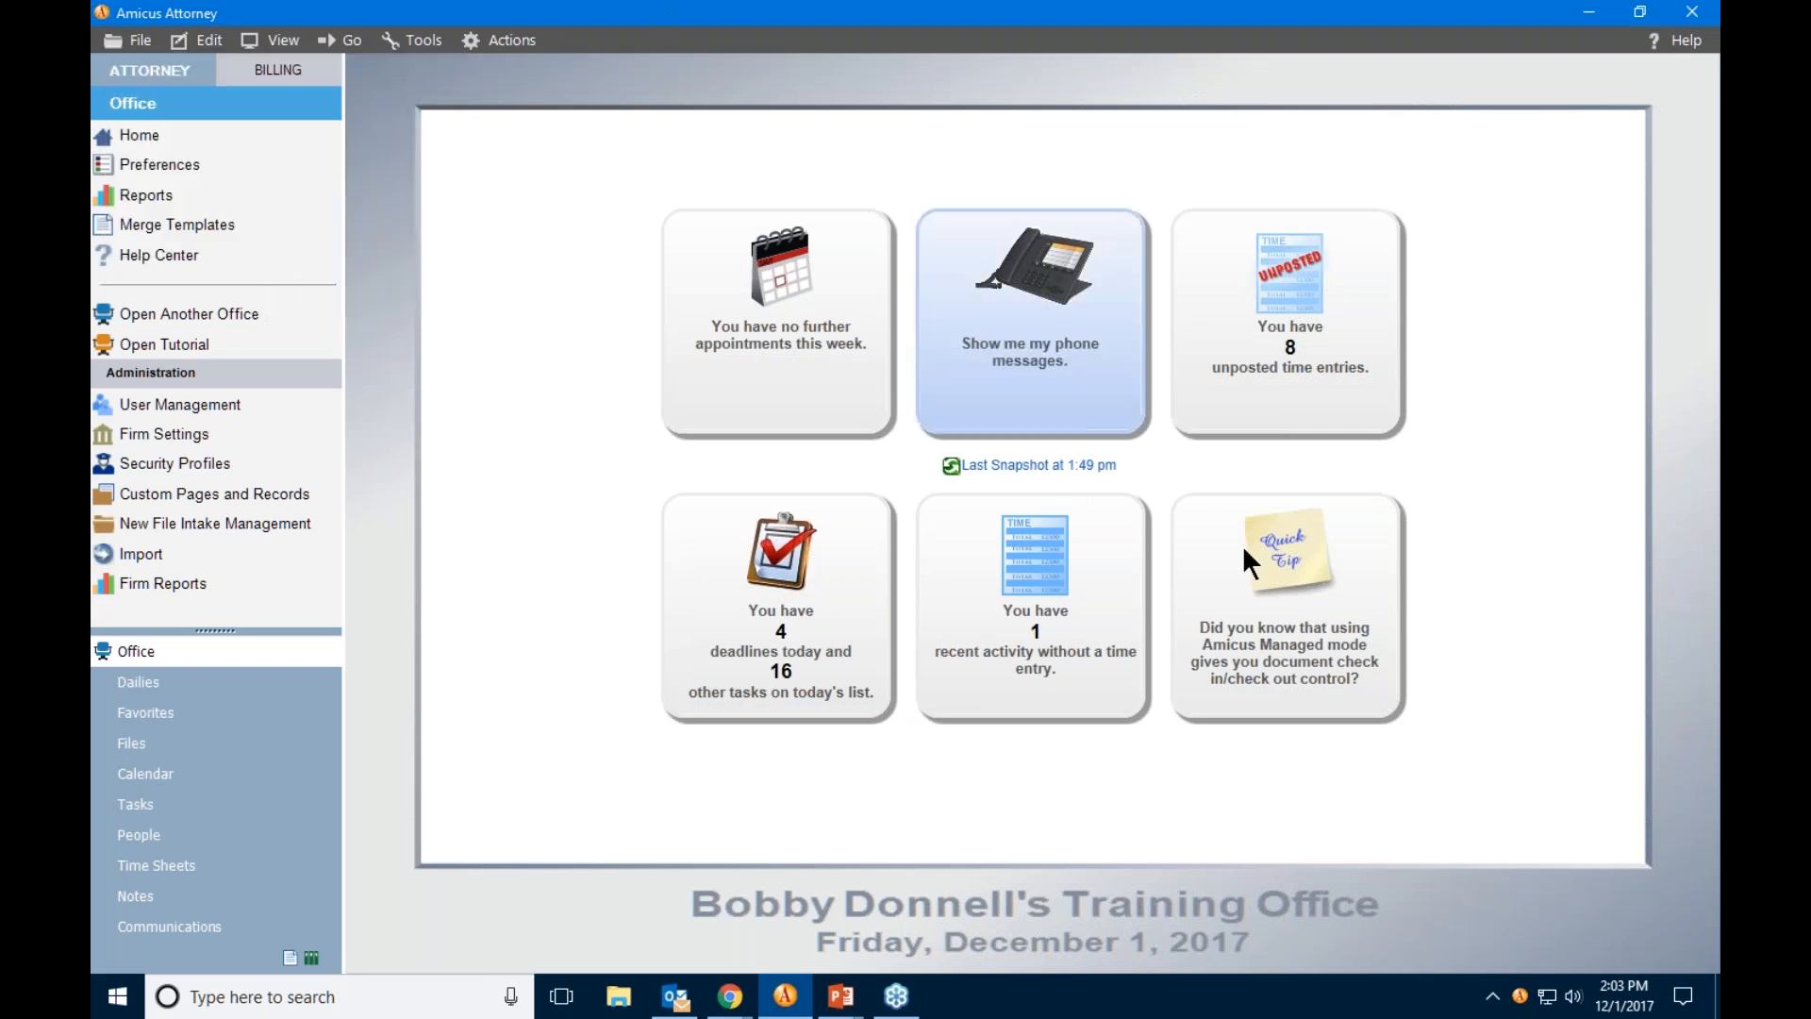
right_click(1521, 1000)
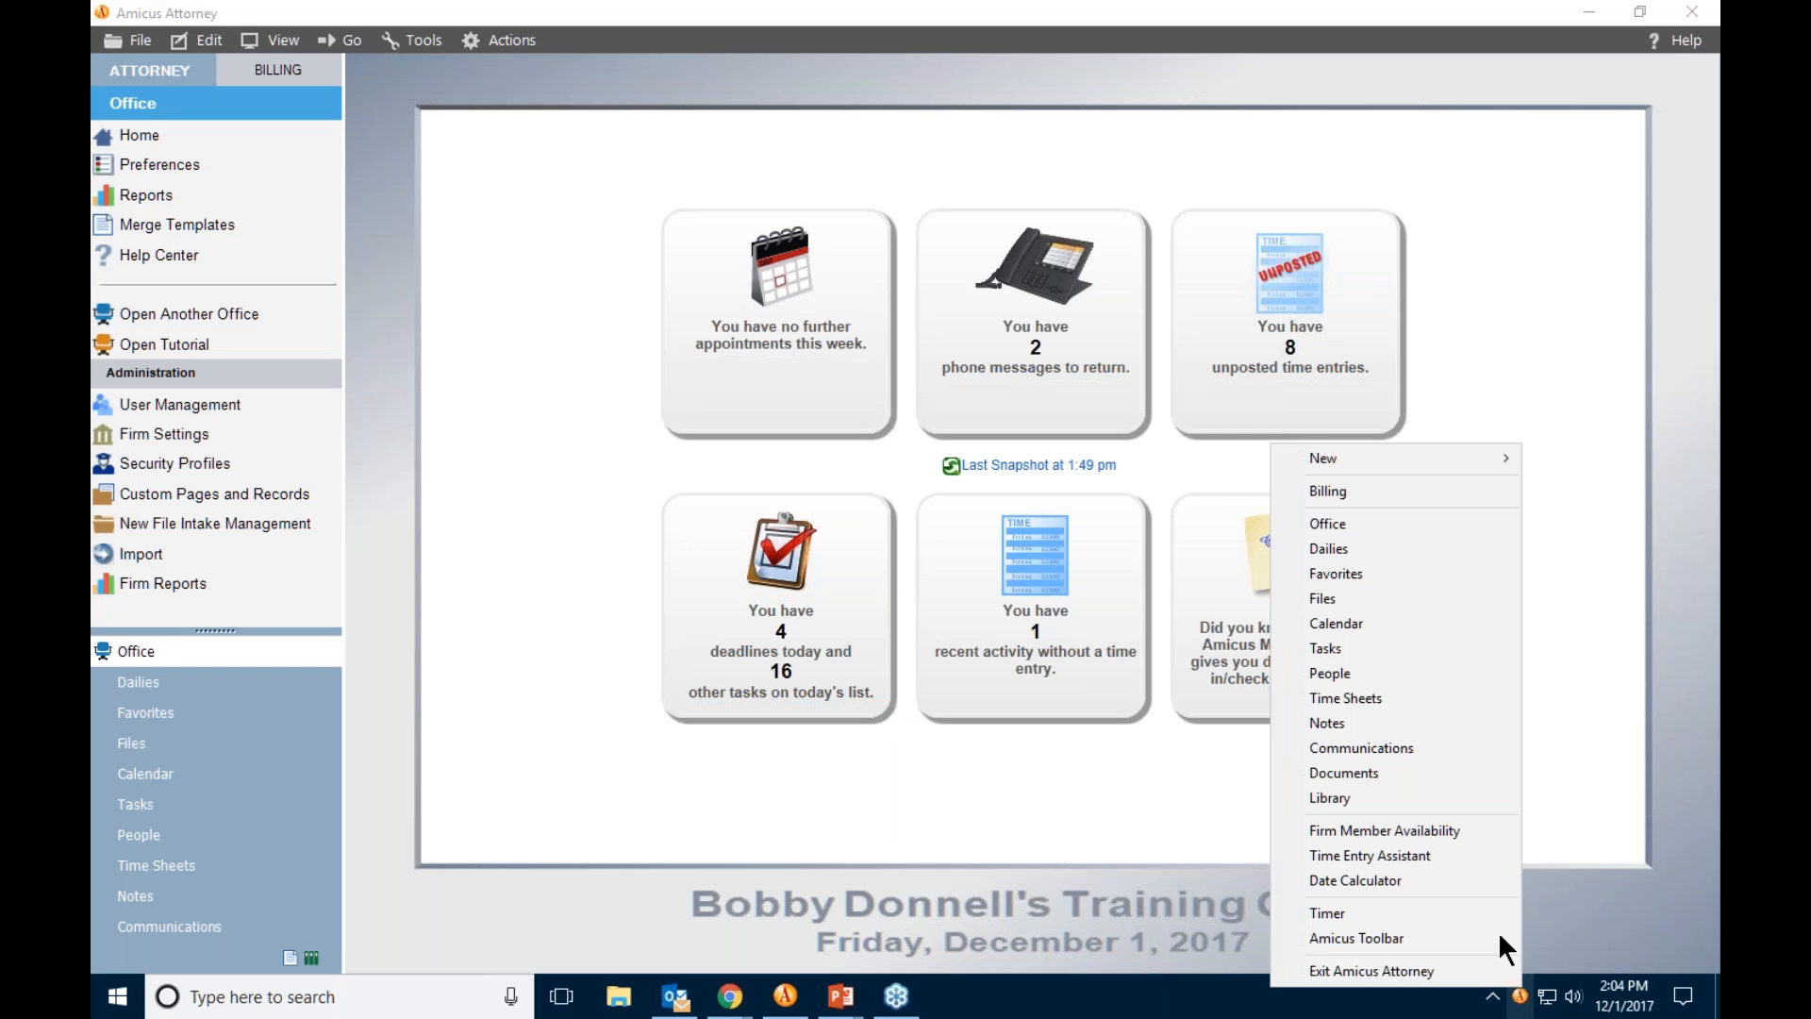
mouse_move(1415, 458)
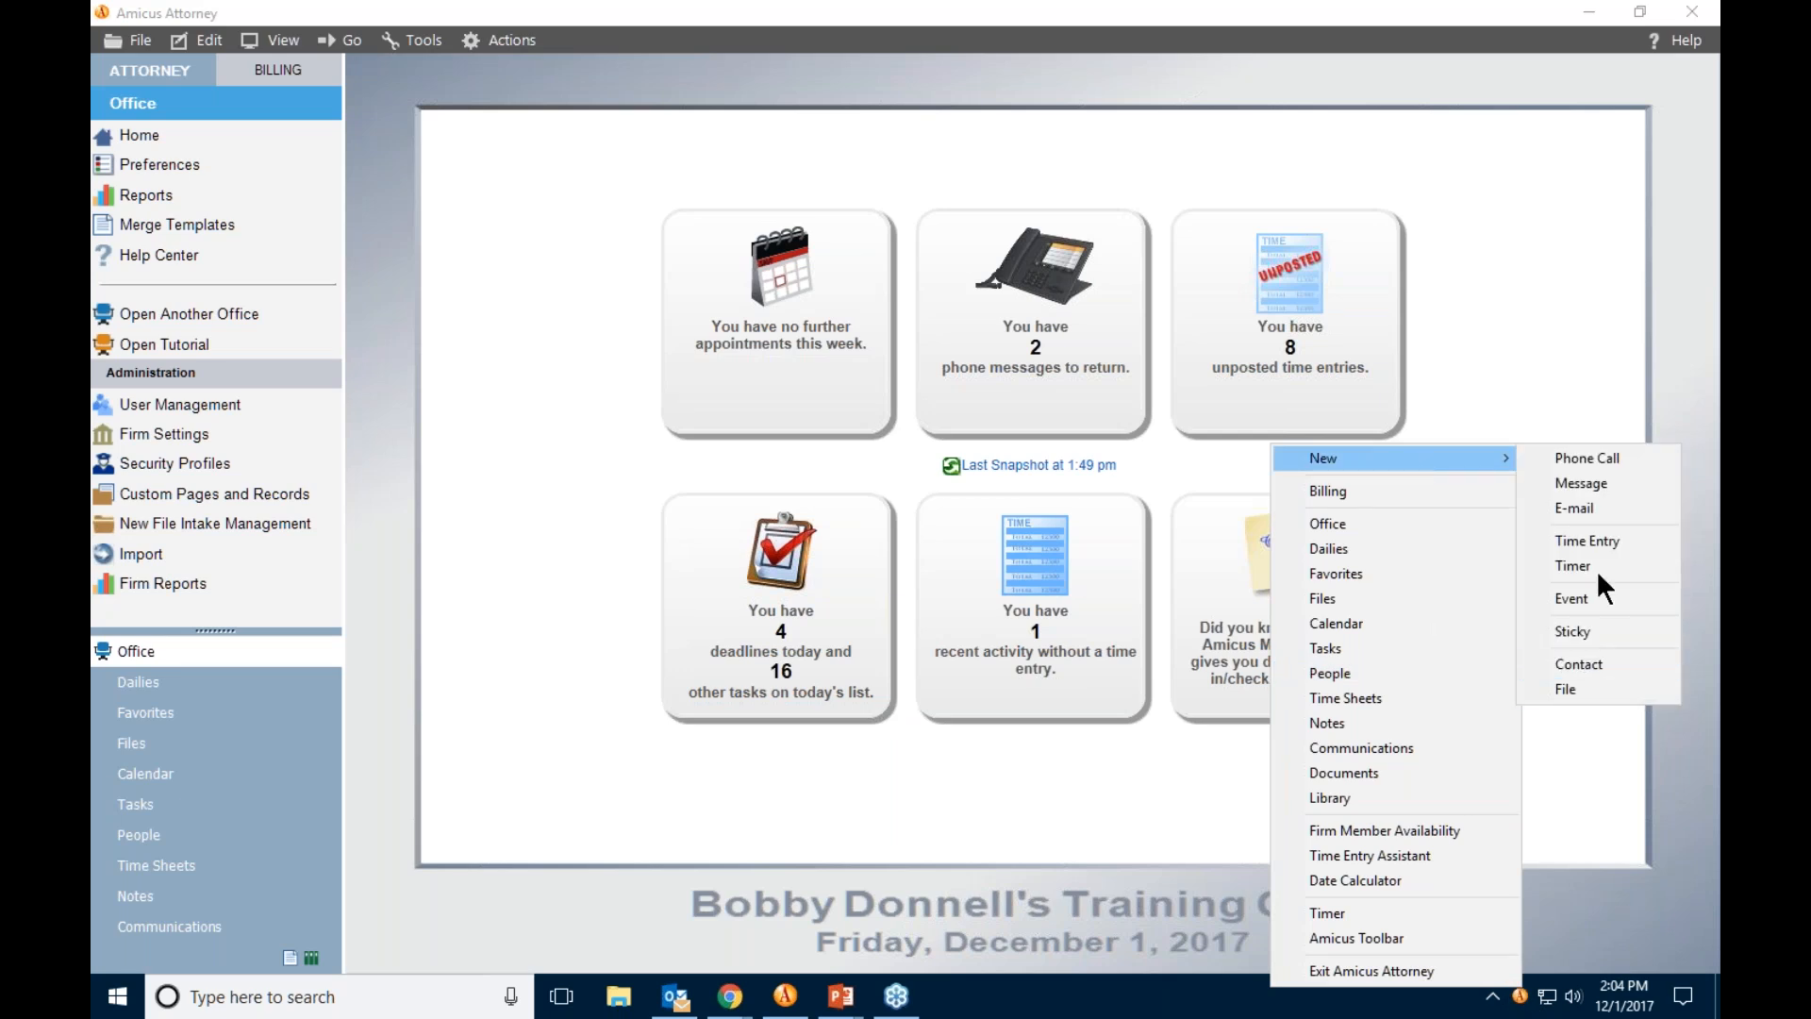
click(1584, 459)
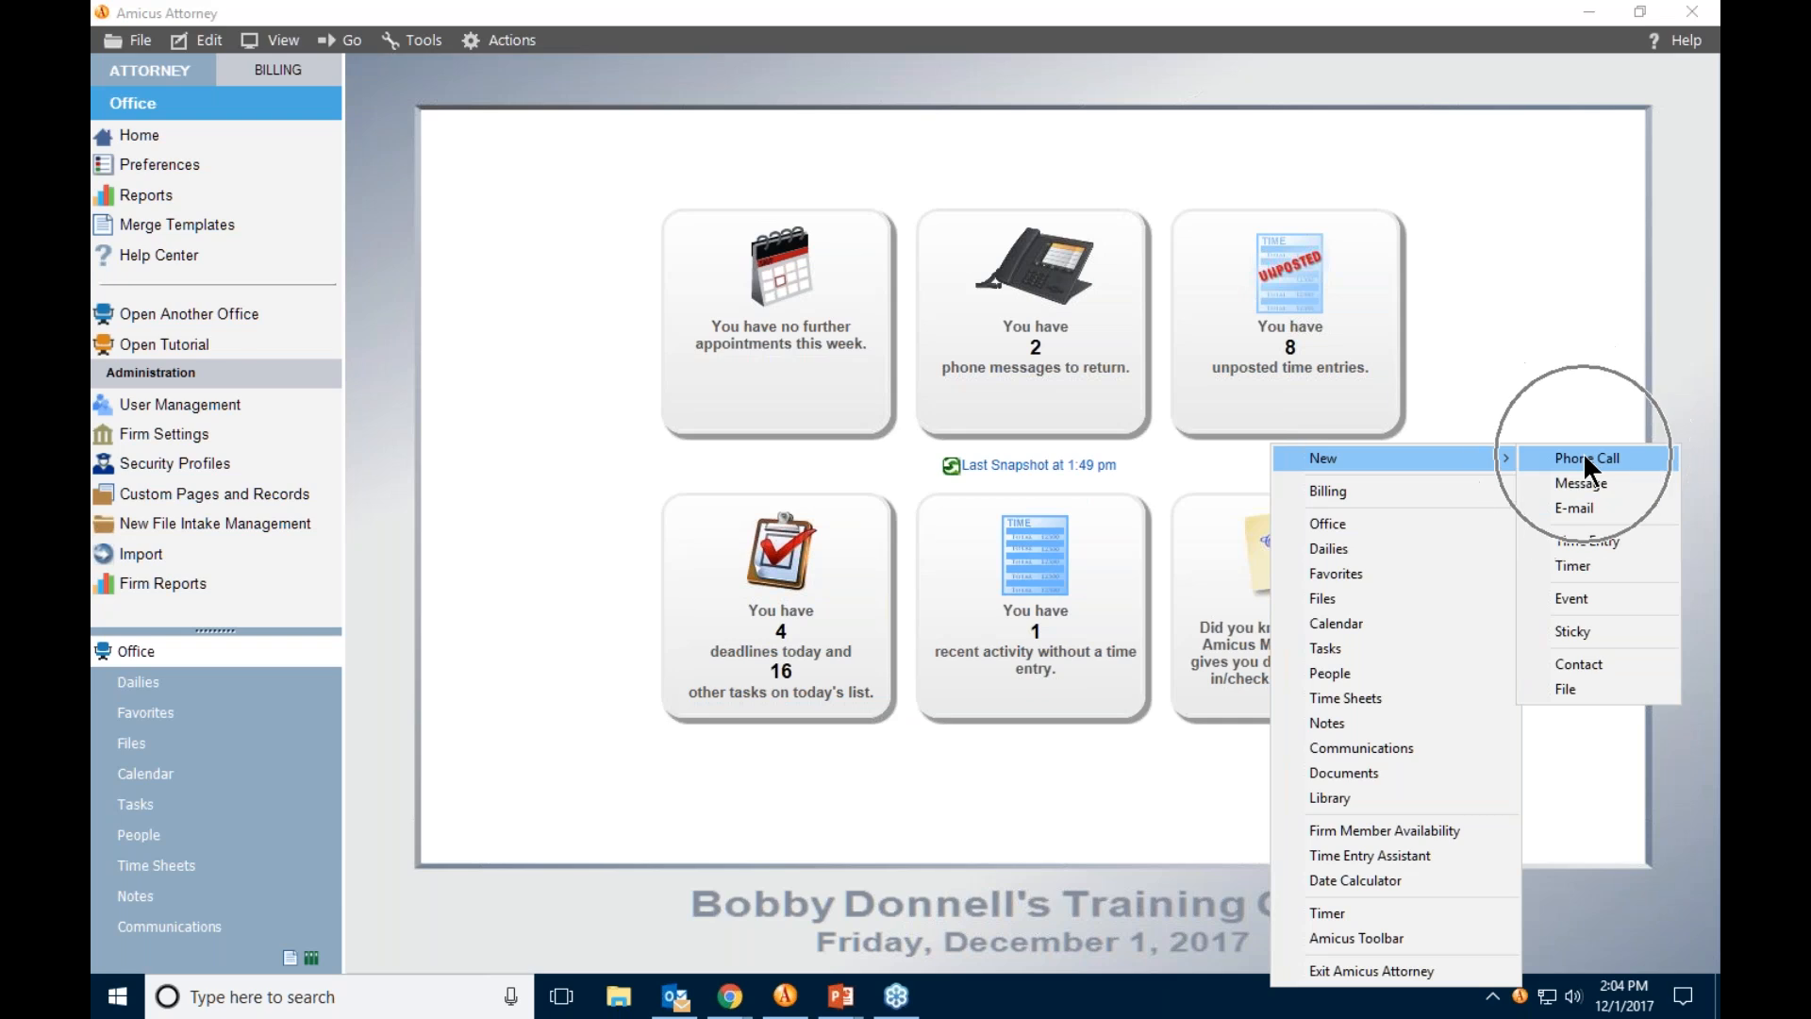
key(ctrl)
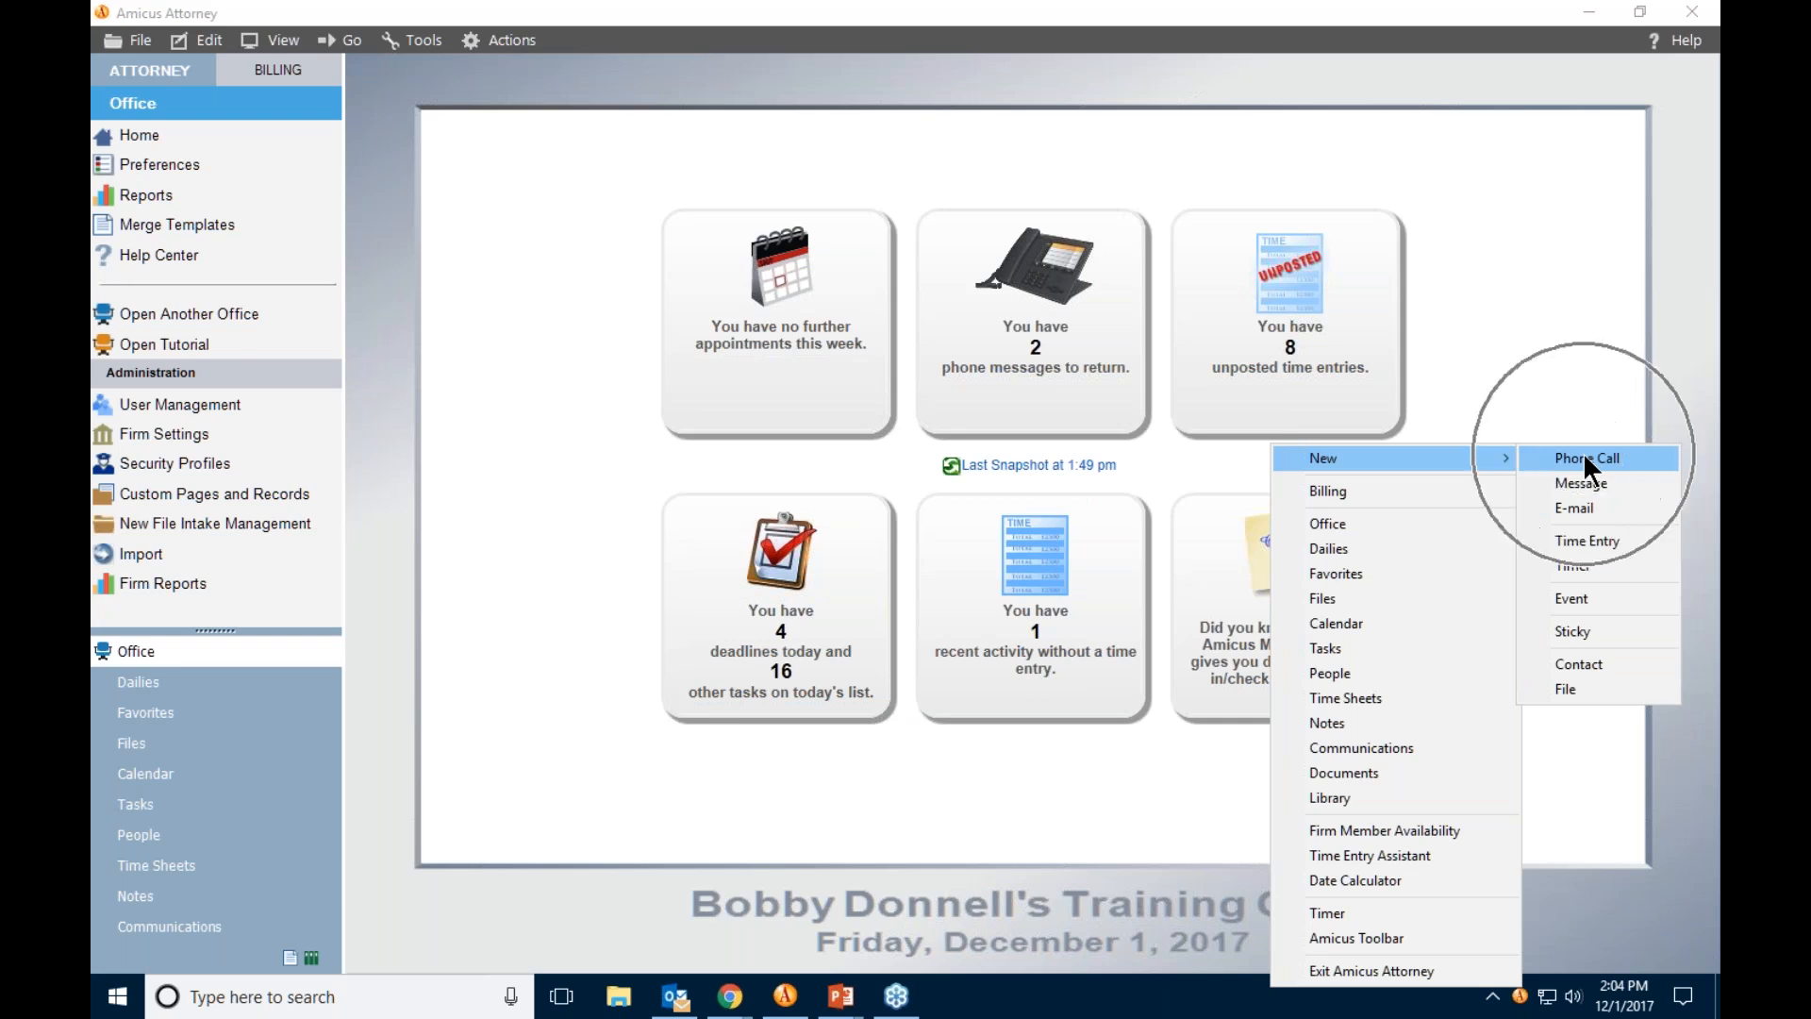
click(520, 436)
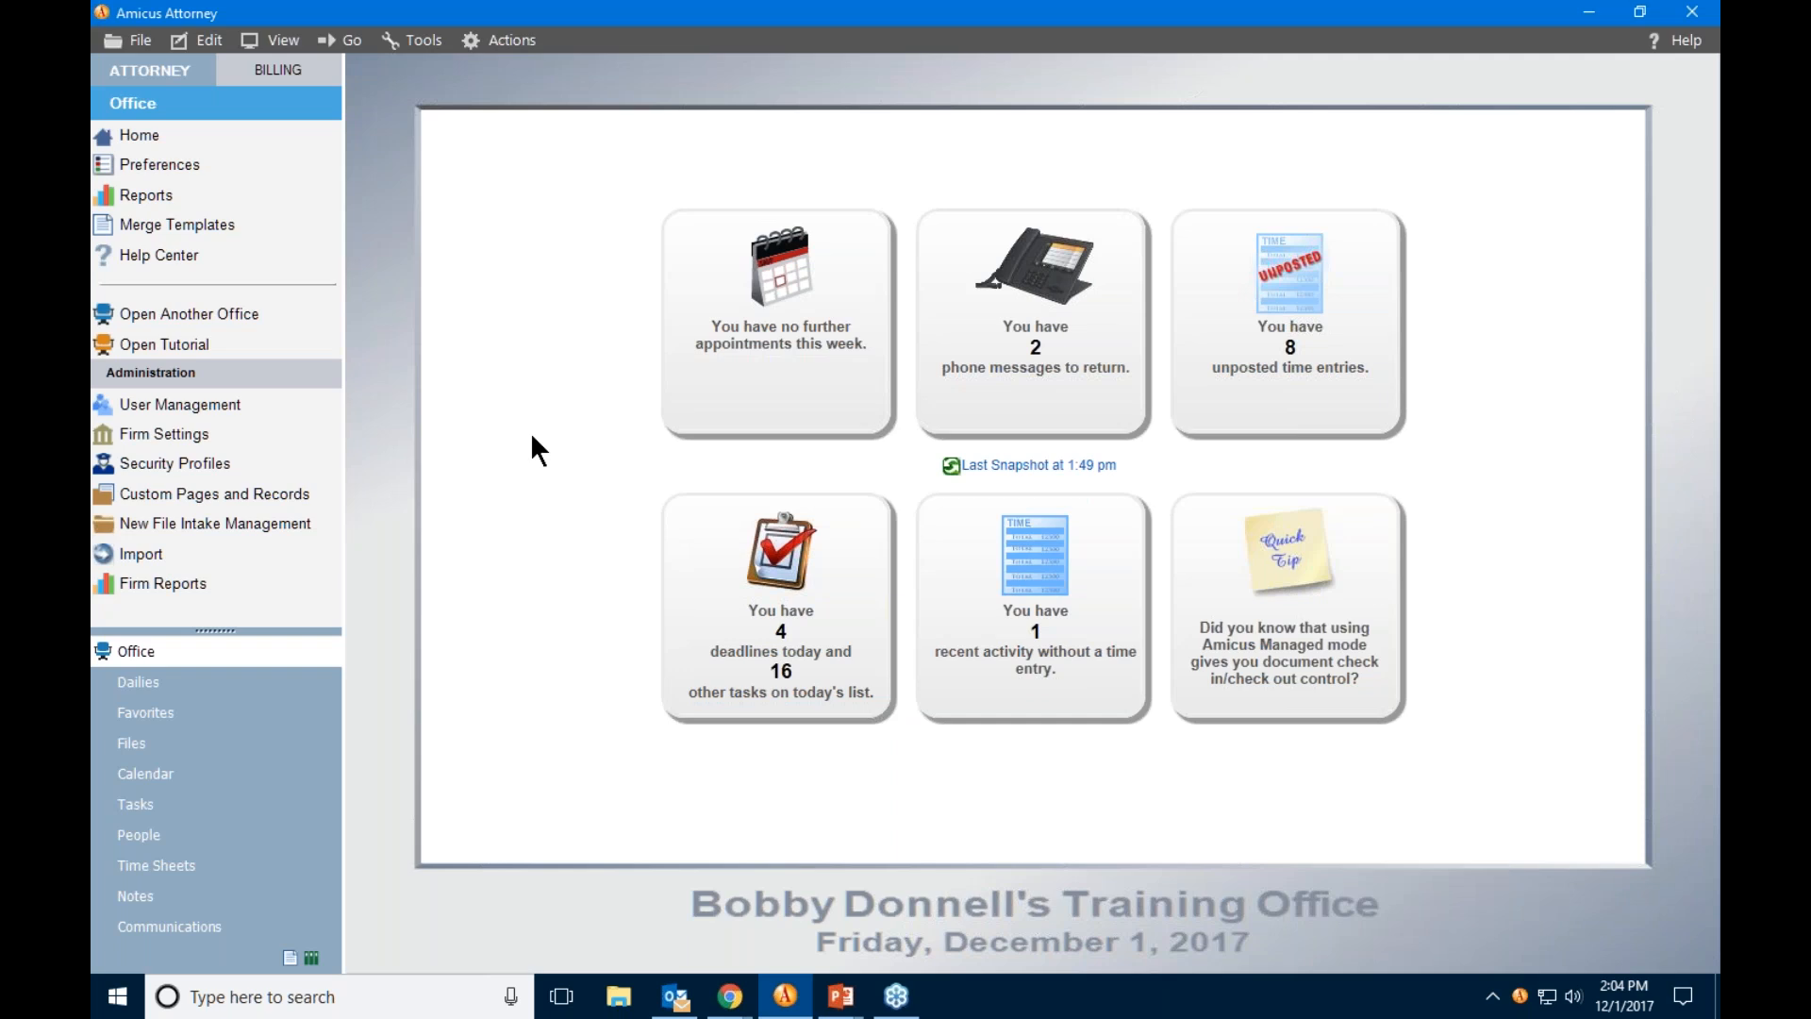
Show the floating Amicus toolbar, check its command for recording a new phone call, and hide the toolbar again.
click(295, 42)
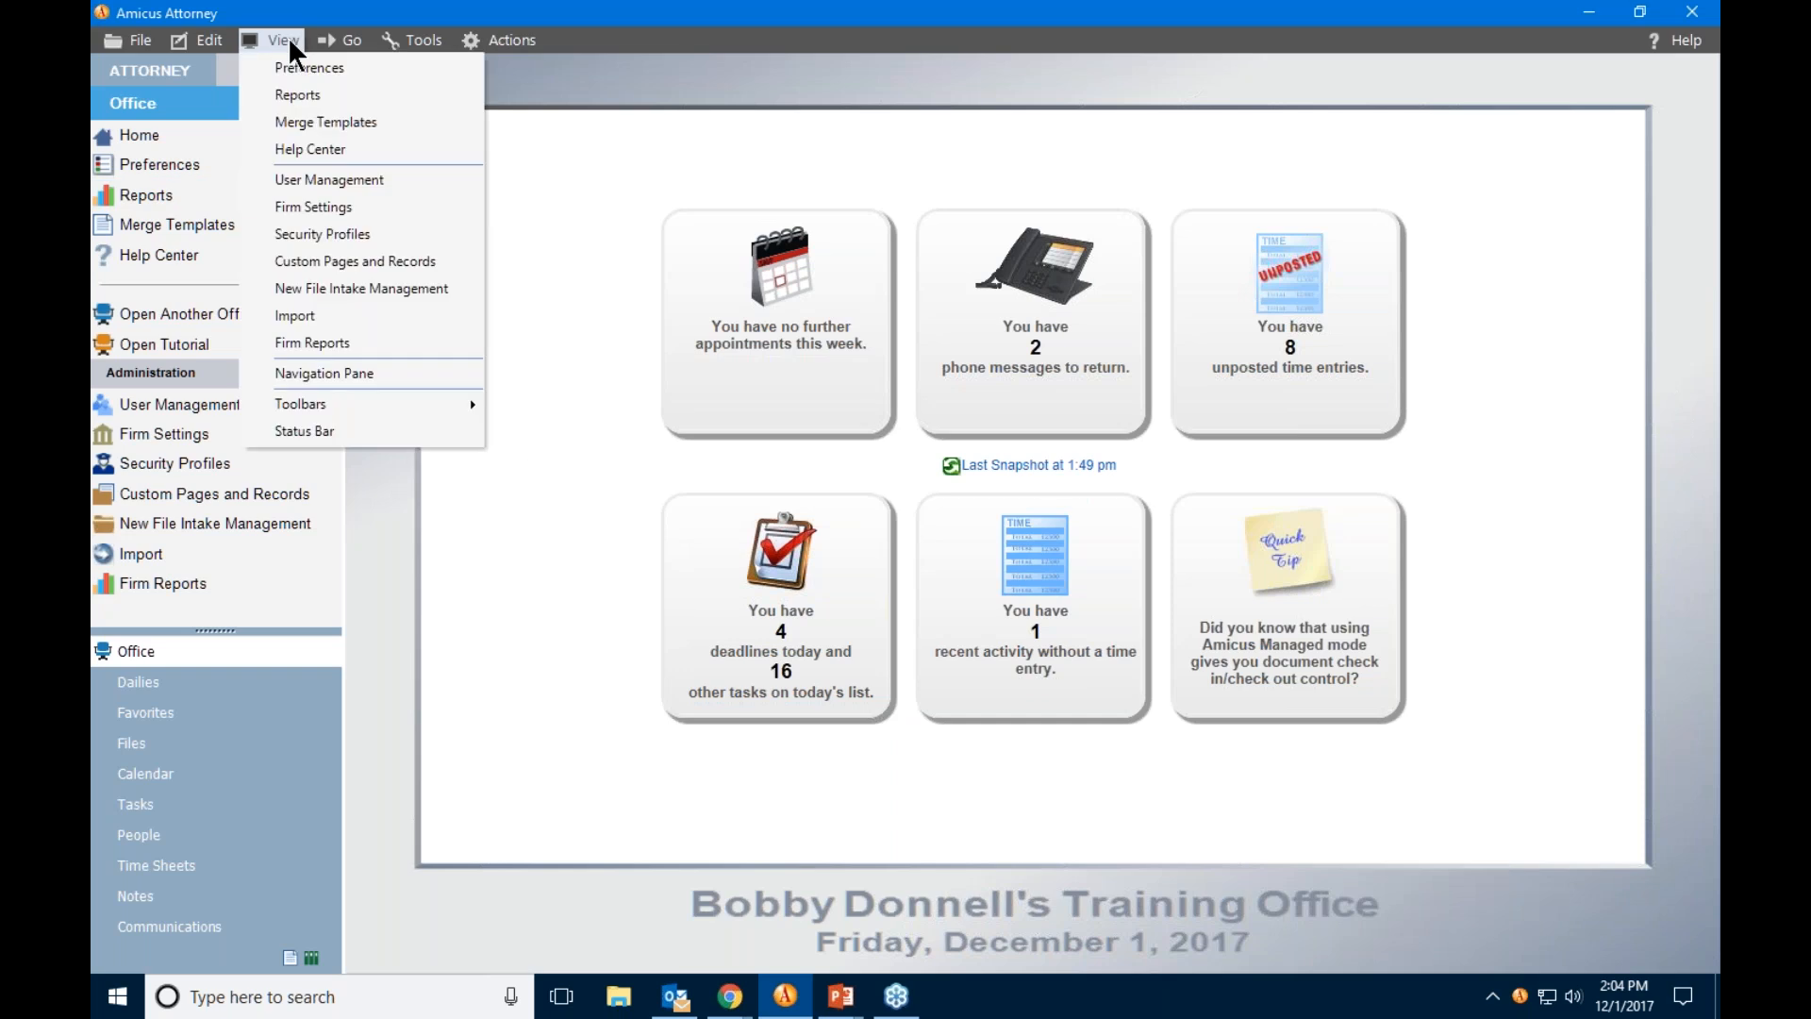
mouse_move(358, 405)
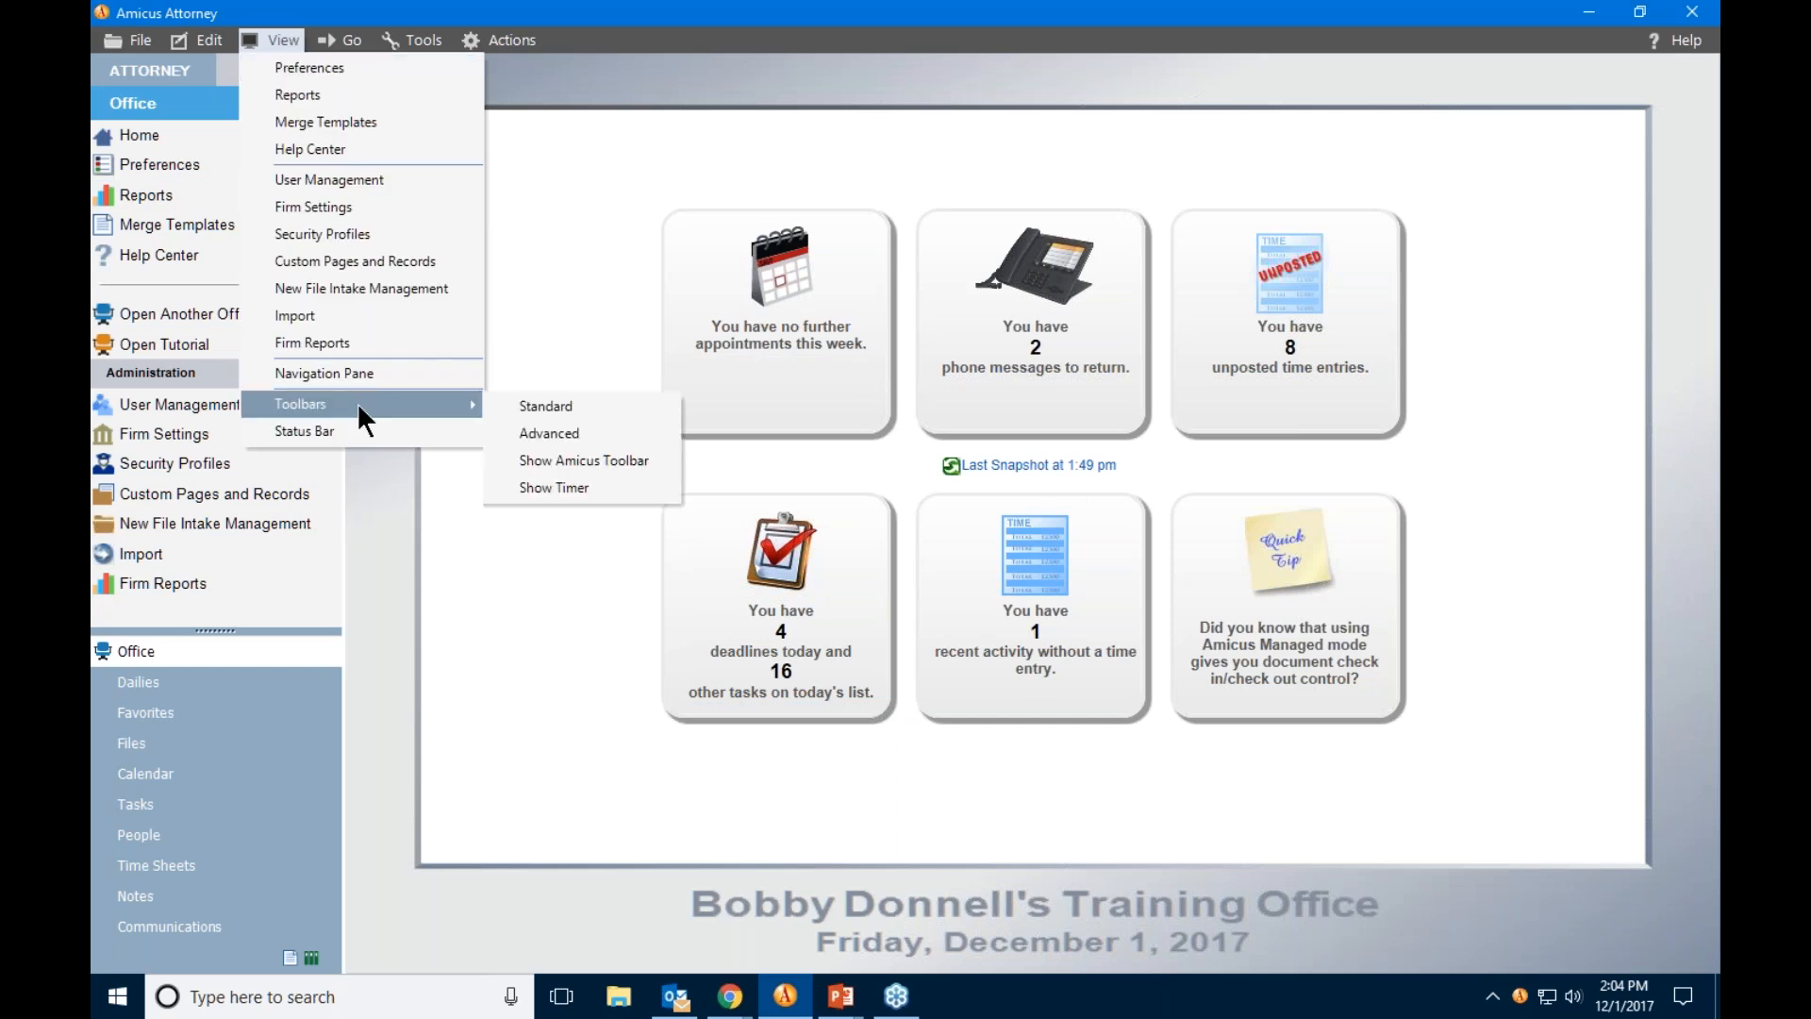
click(542, 433)
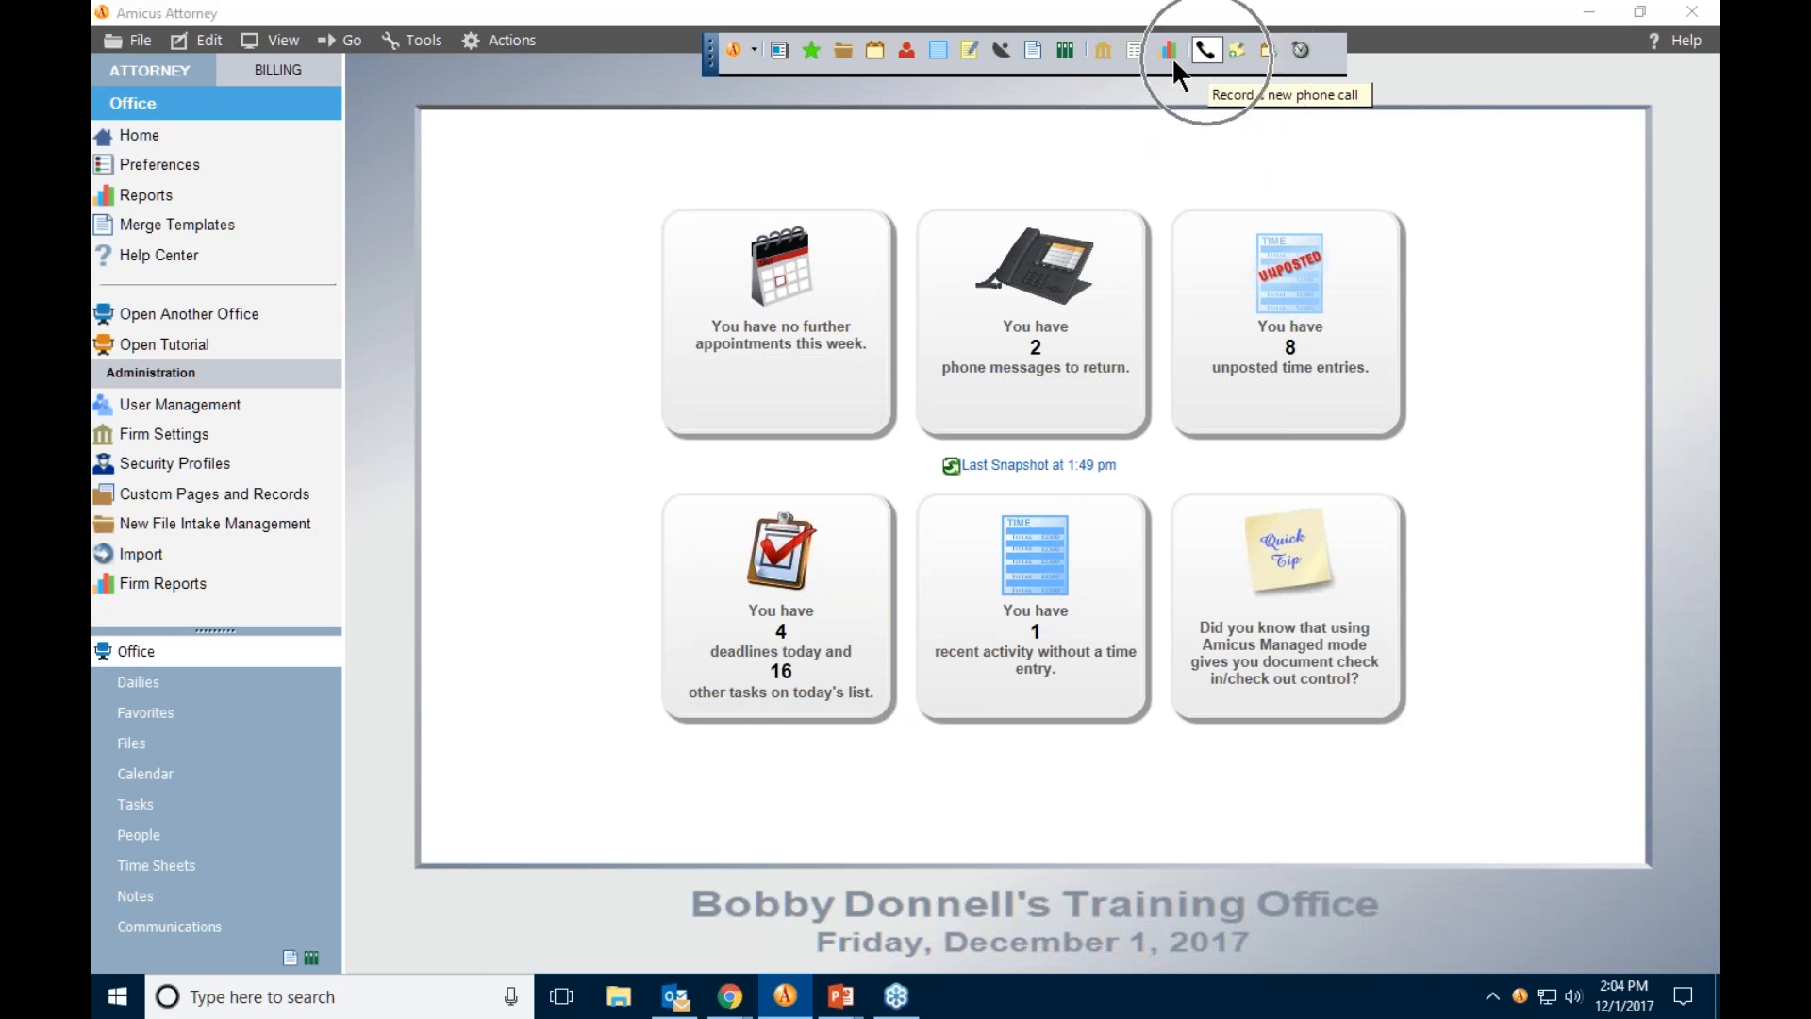
click(752, 49)
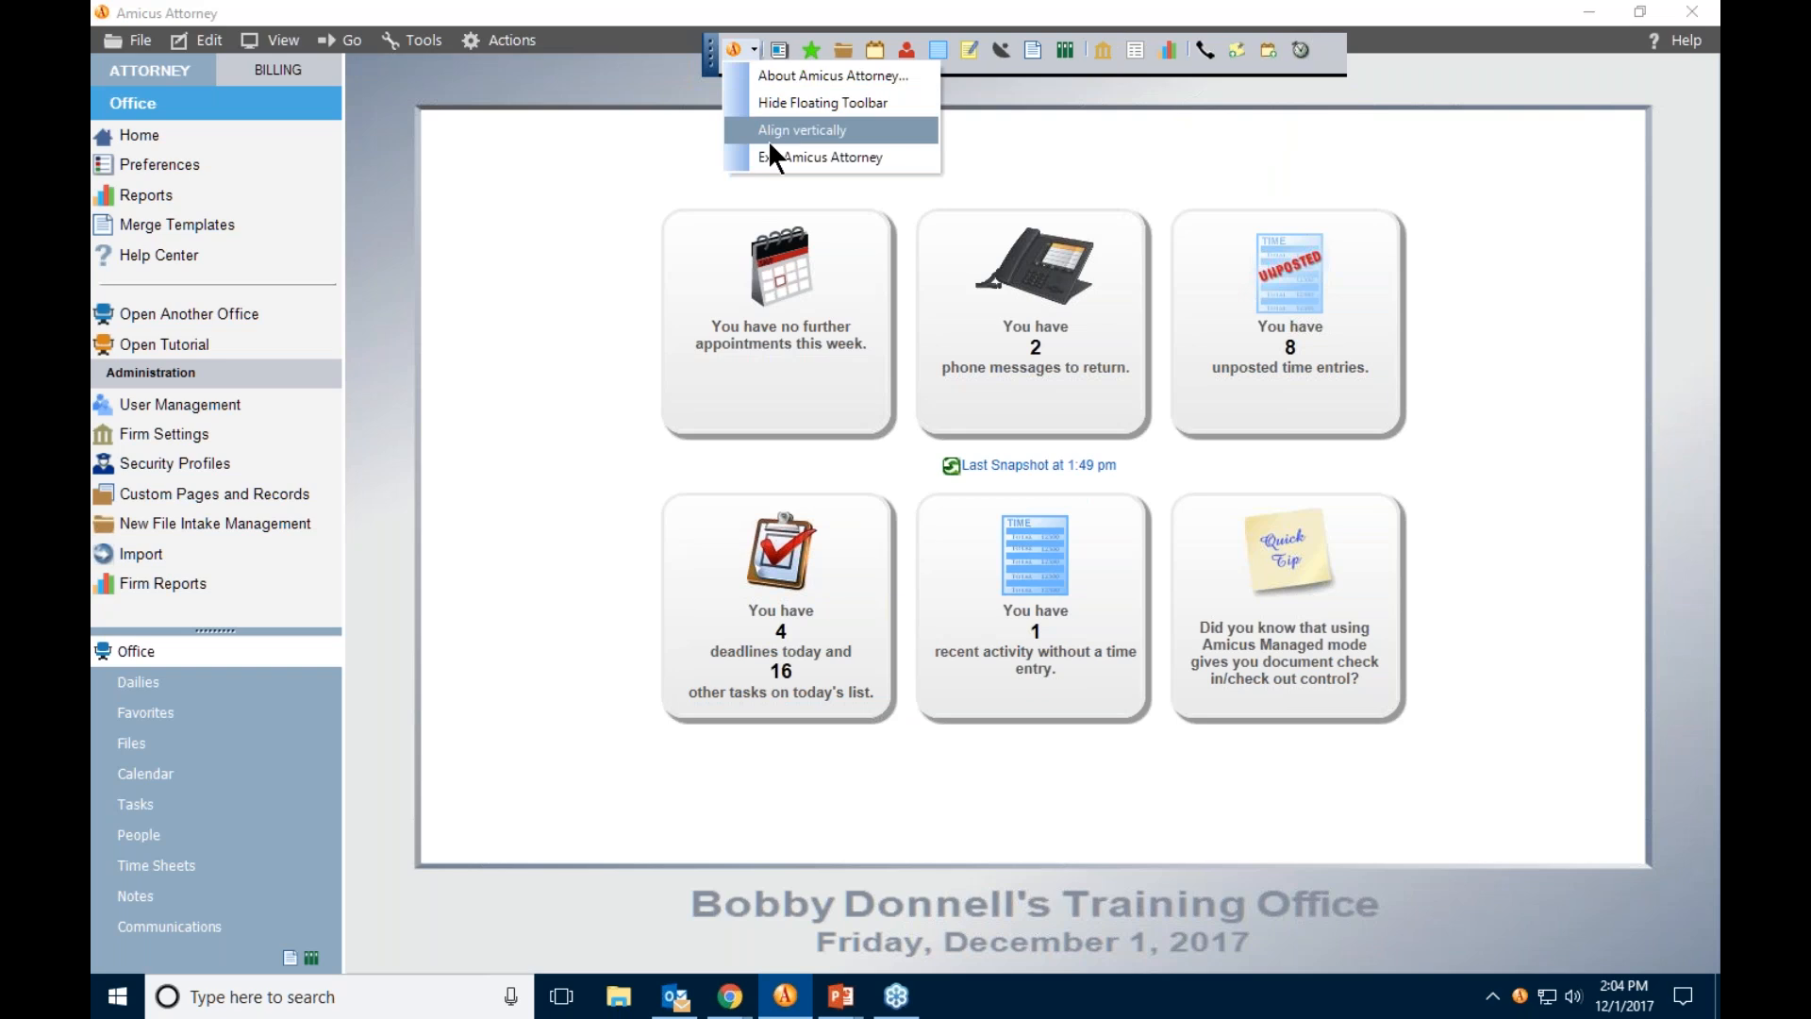
click(766, 106)
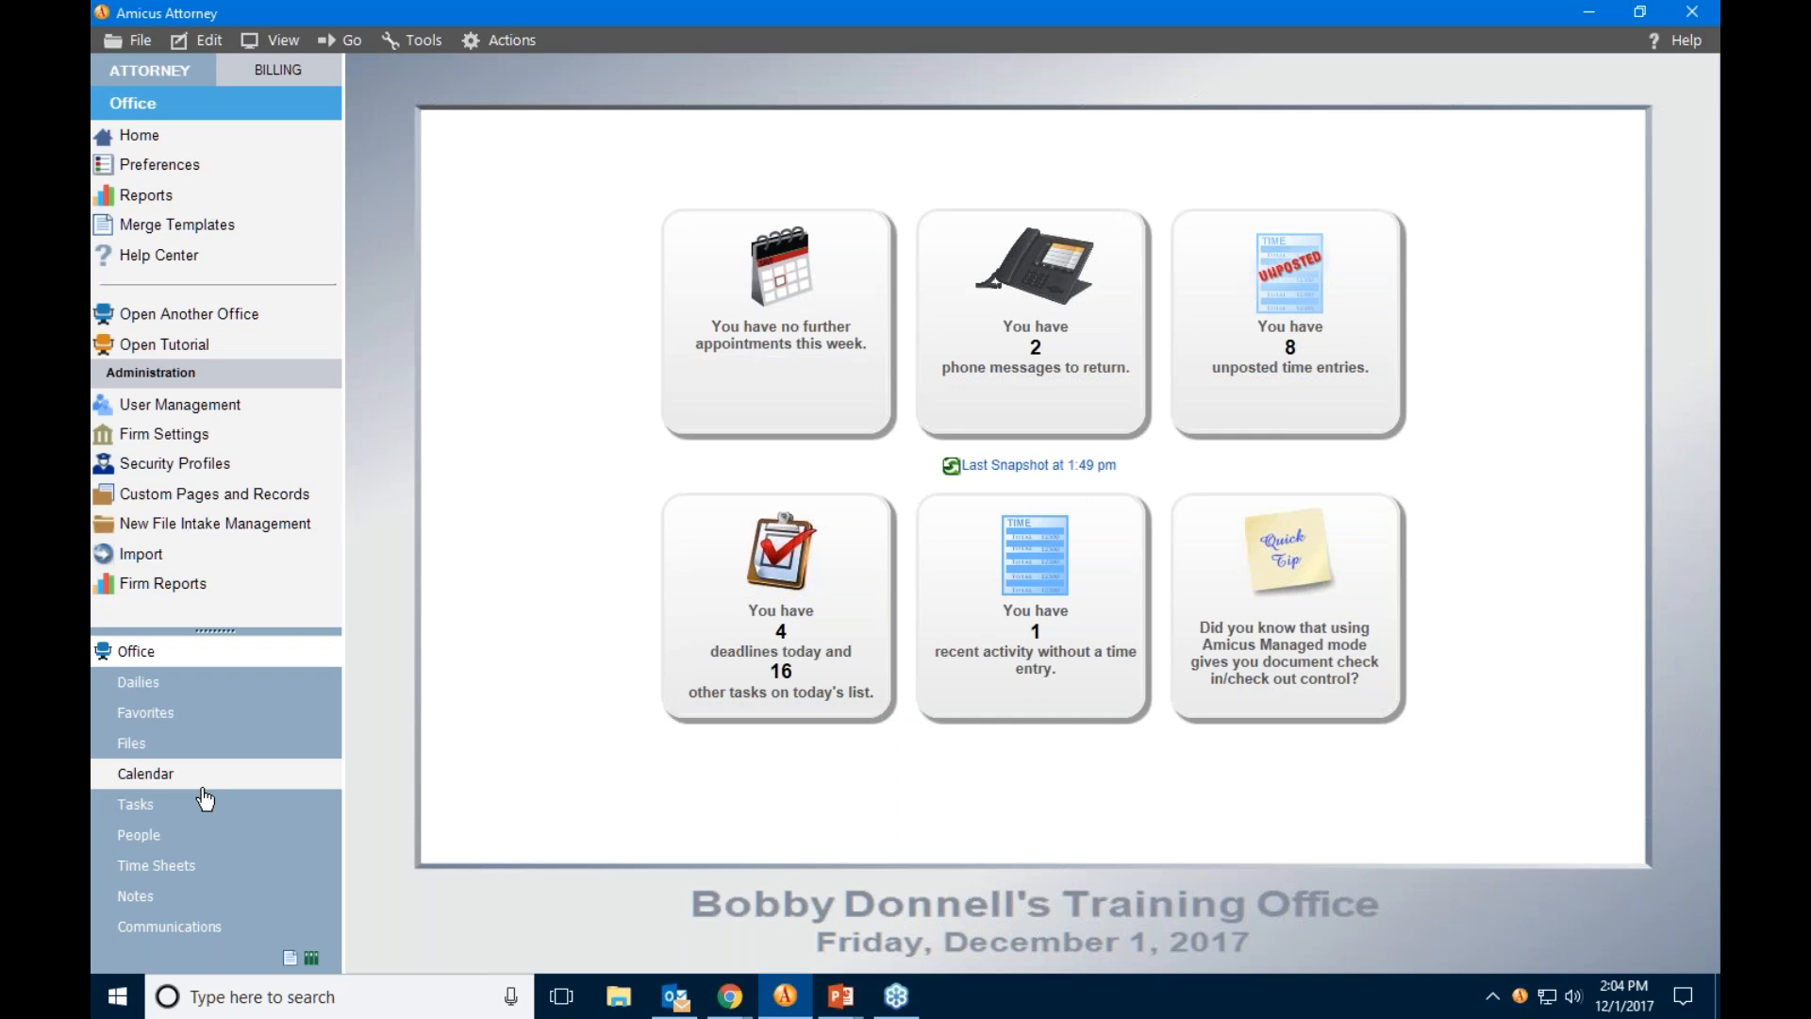
Open the House of Grant contact's details from the People list and create a phone call record for this contact.
click(194, 837)
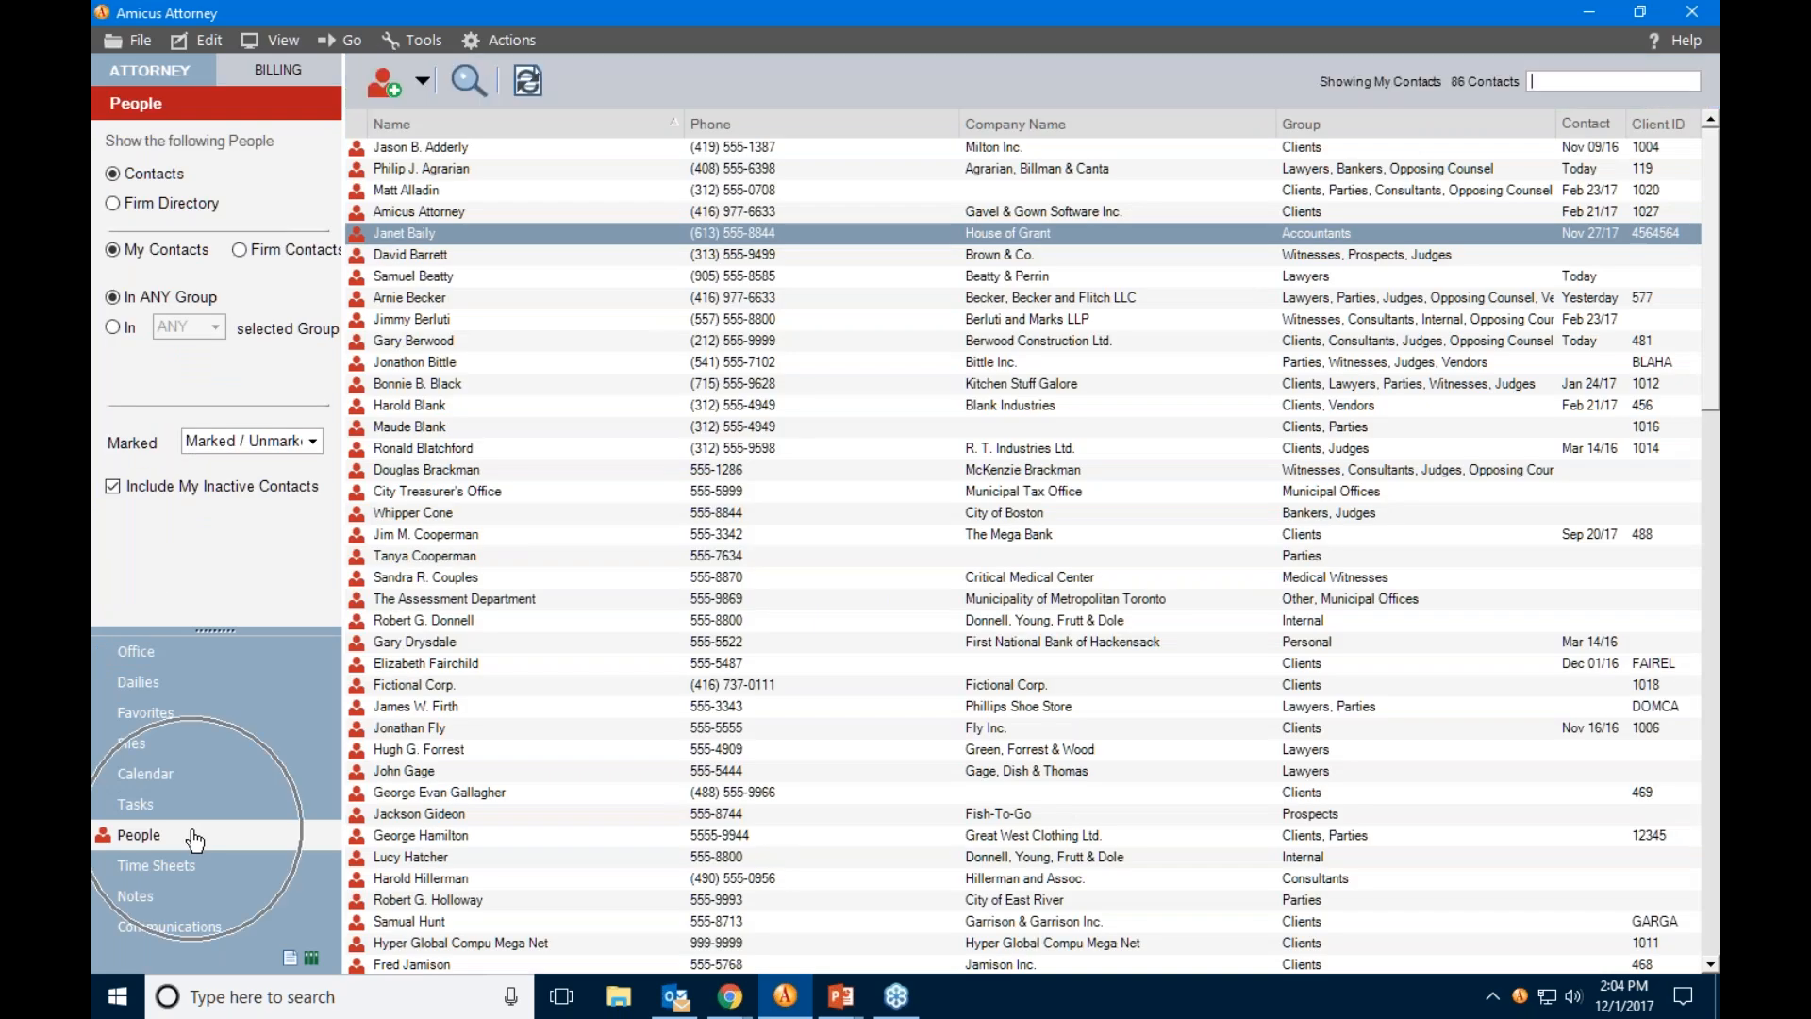
right_click(425, 231)
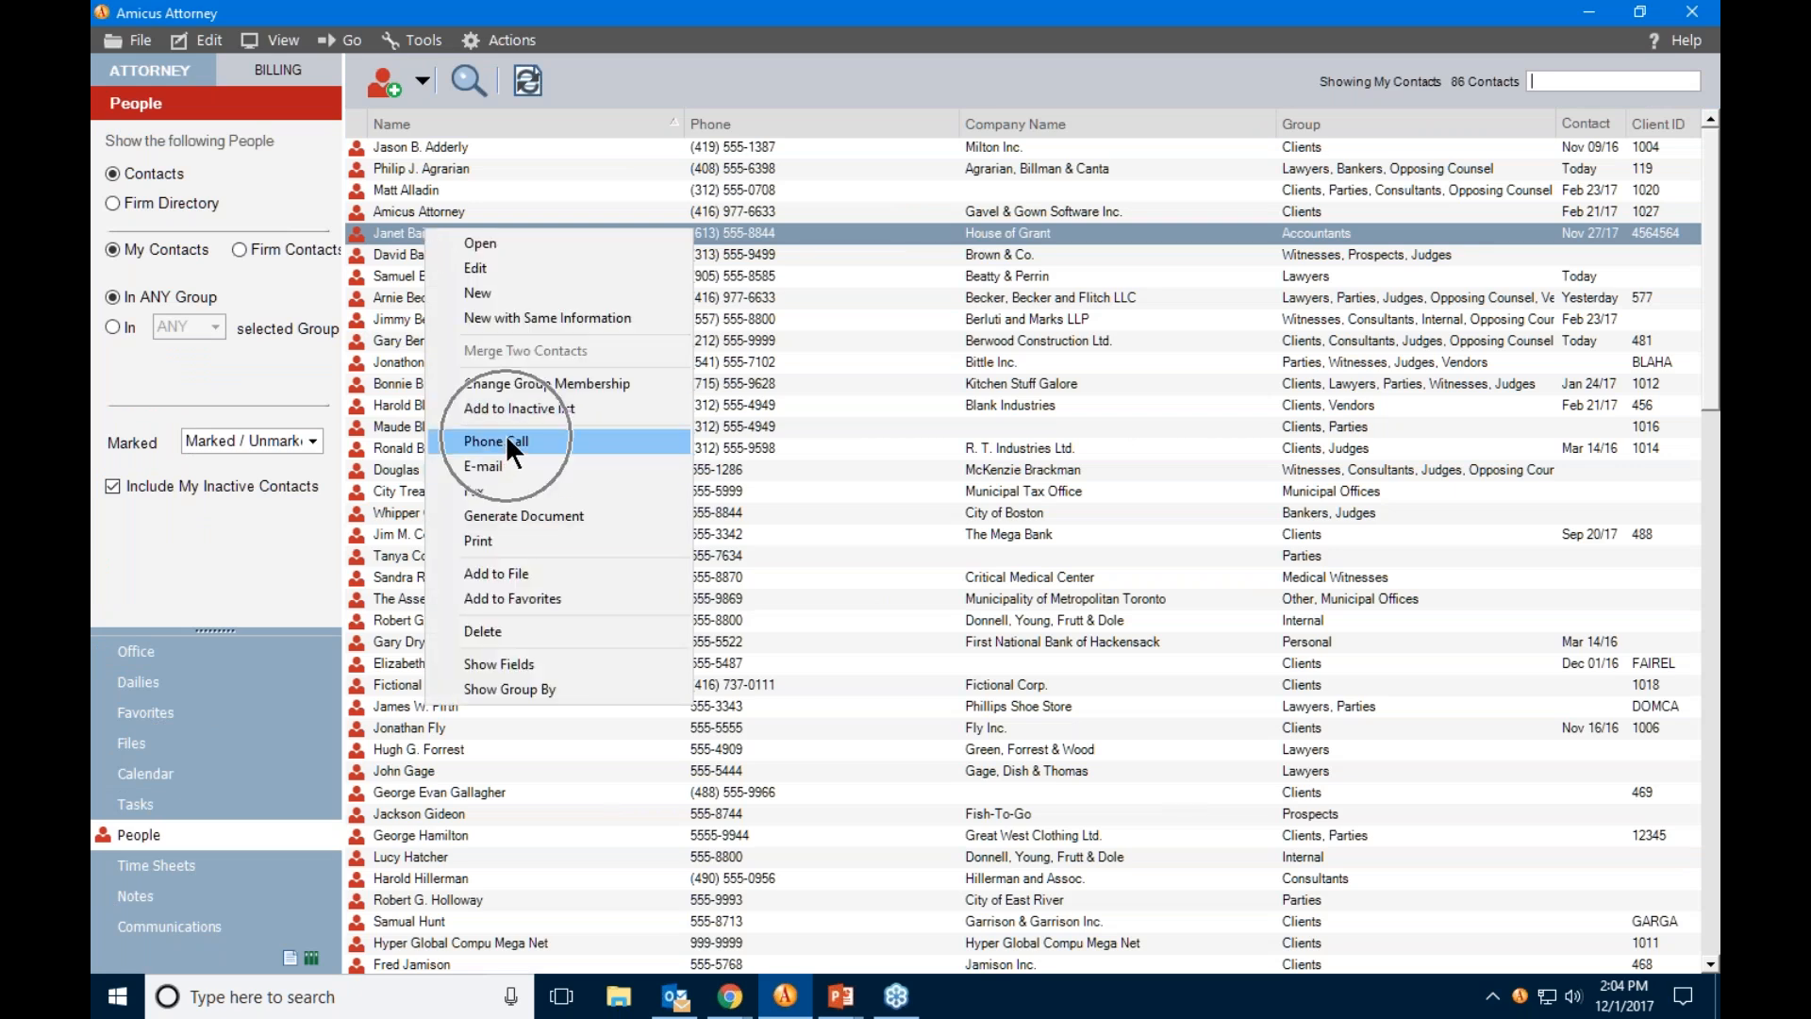
double_click(394, 232)
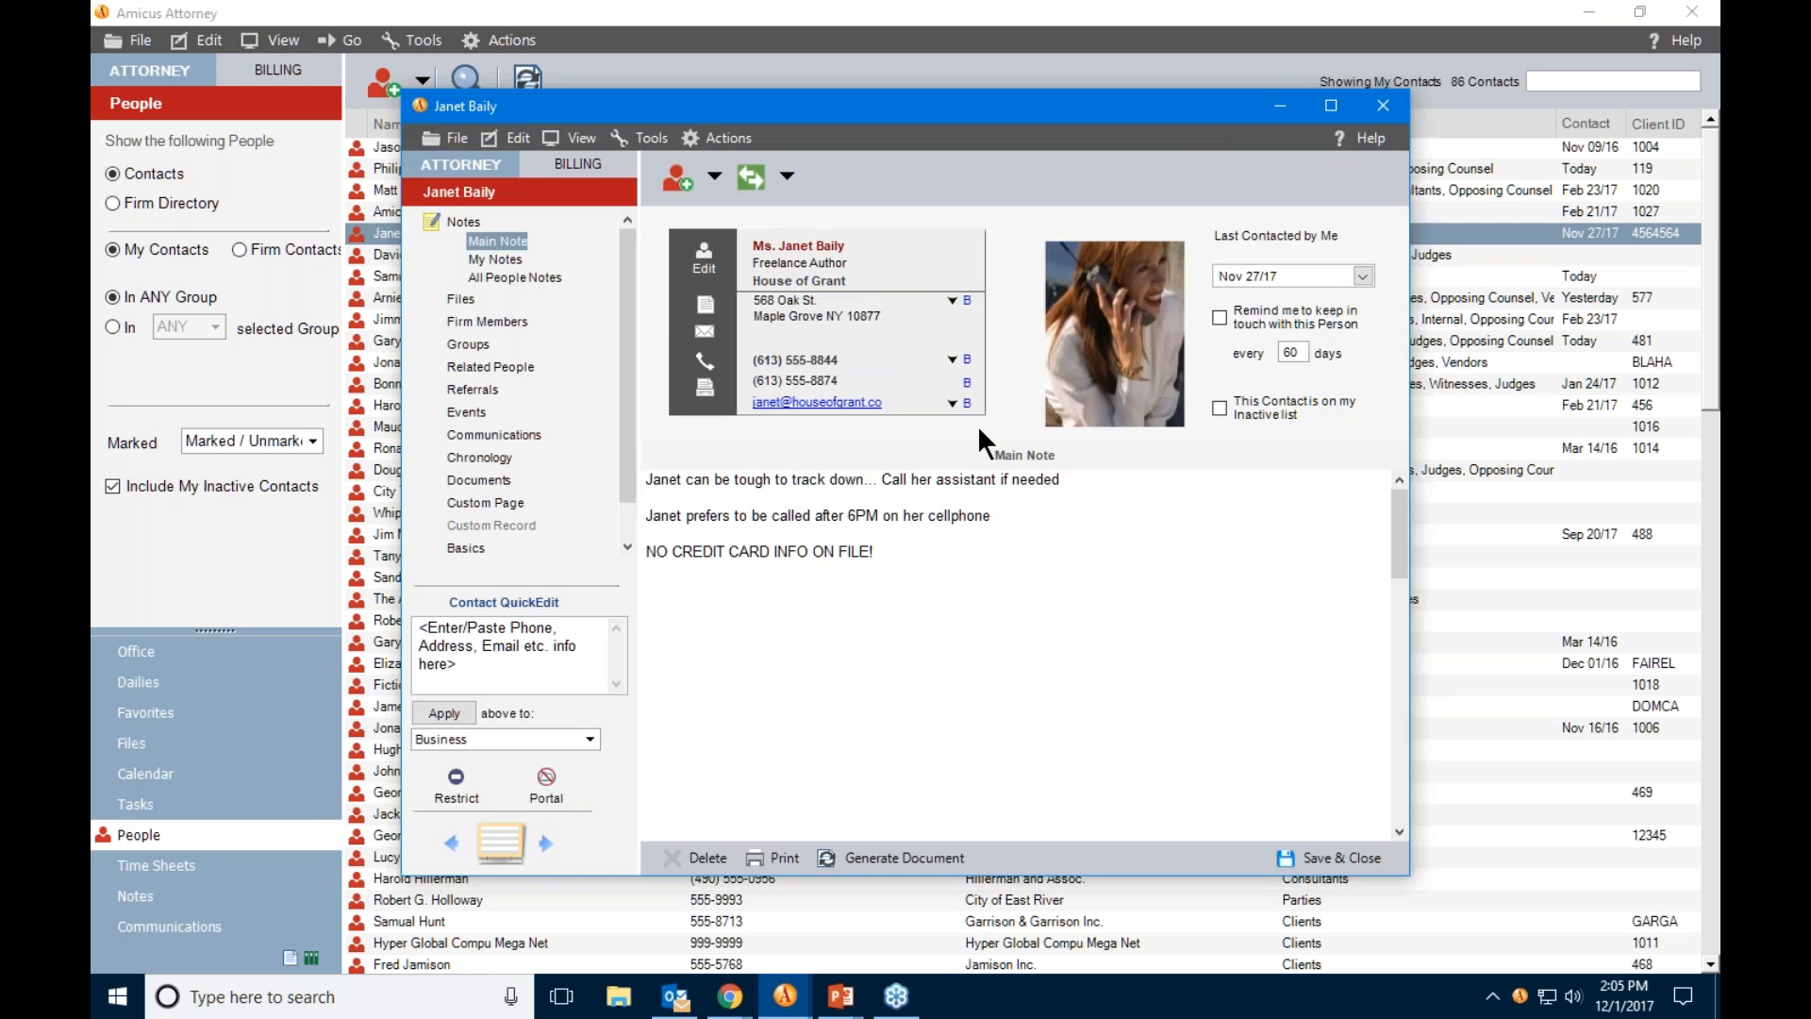
key(ctrl)
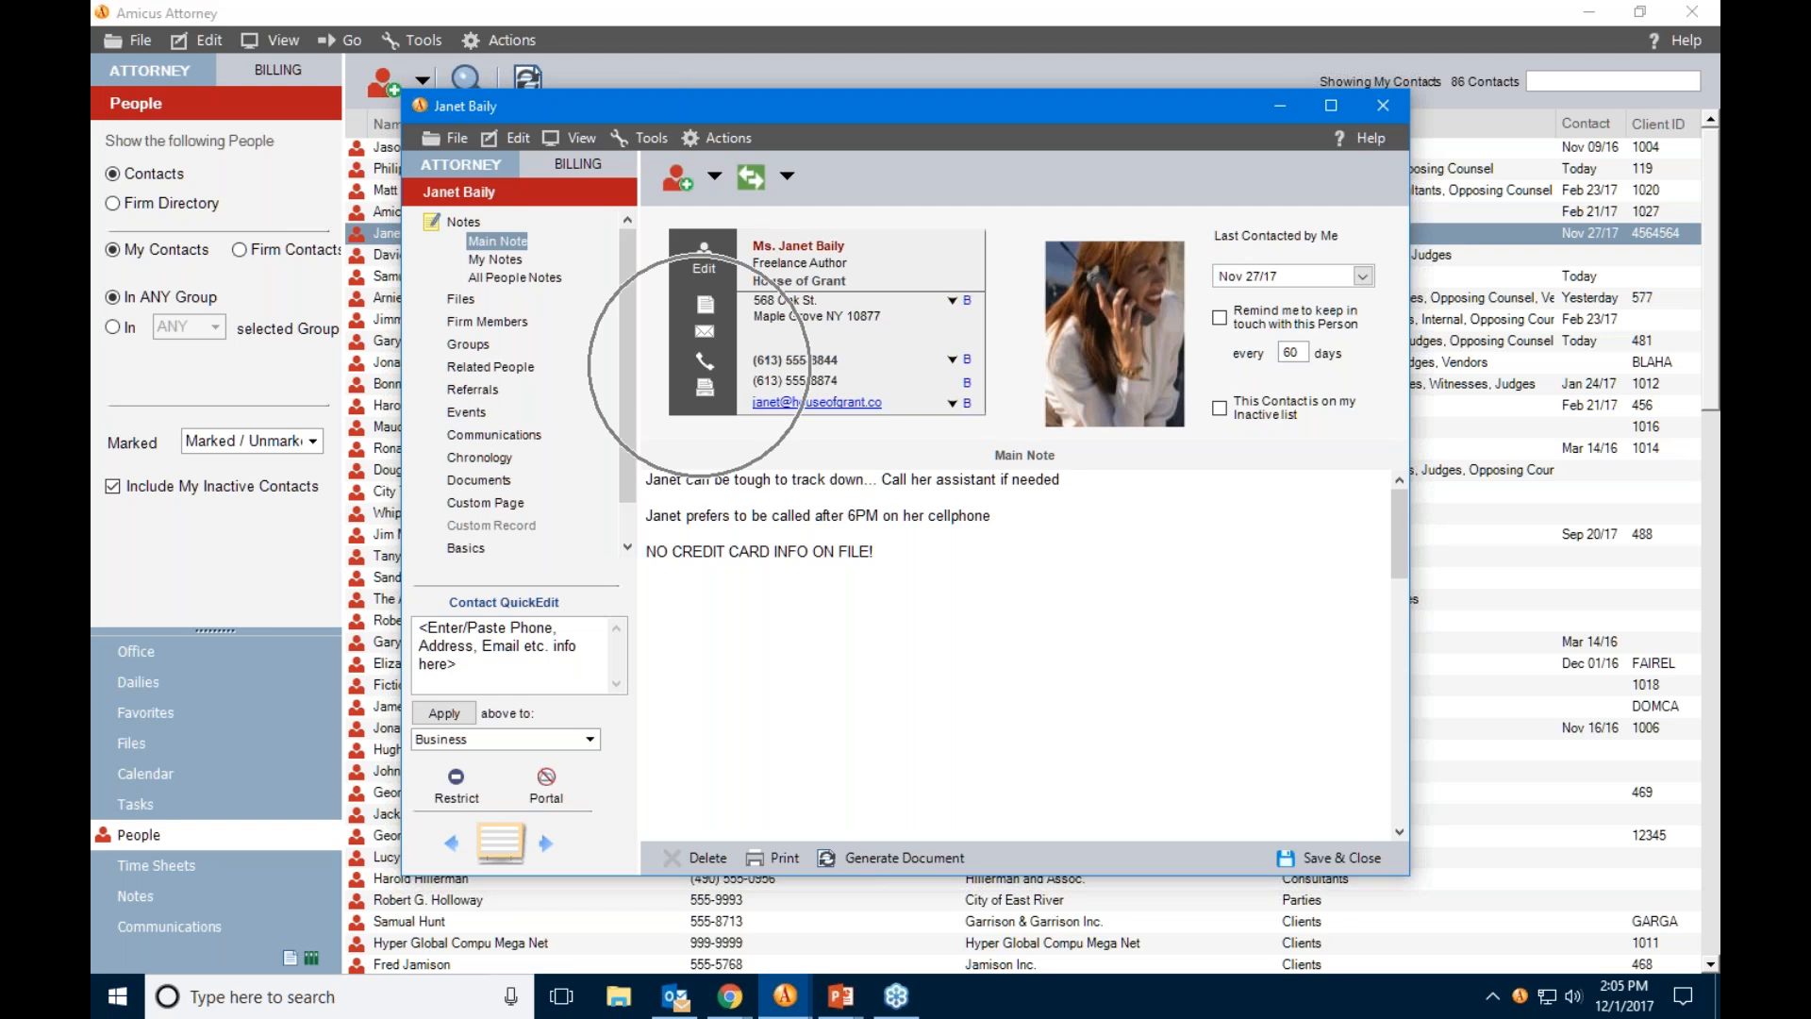
key(ctrl)
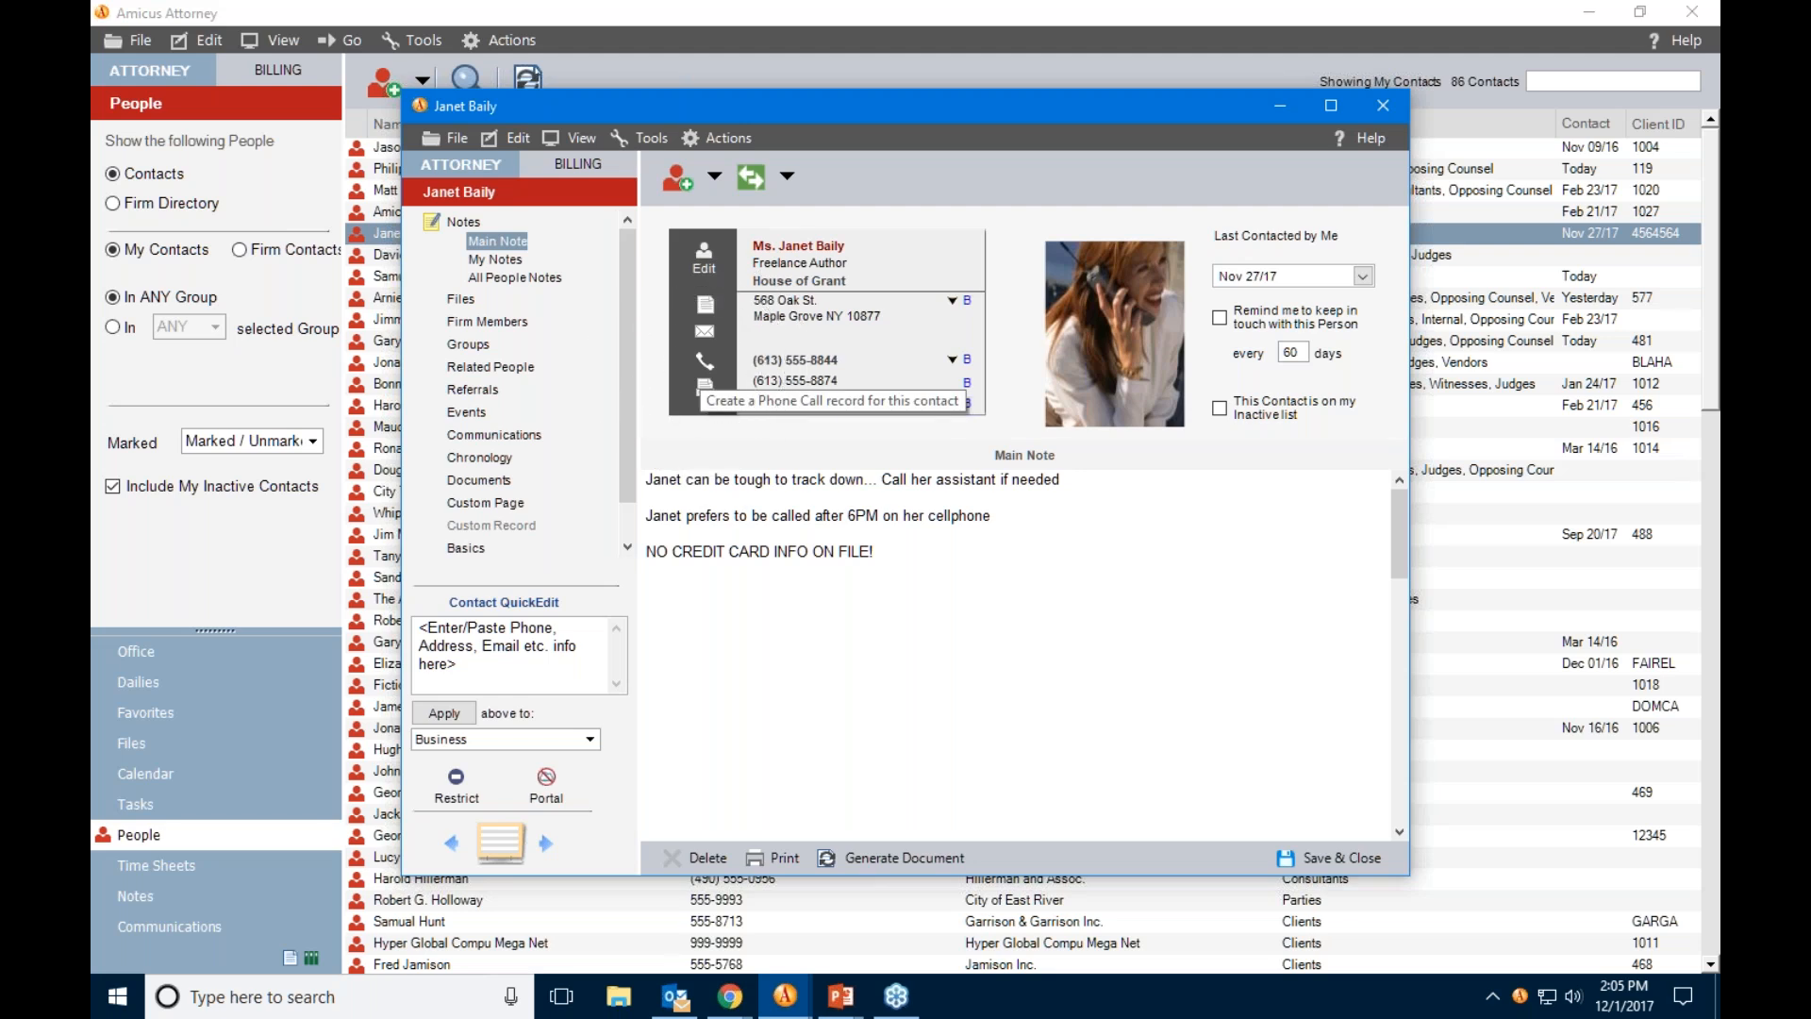
key(ctrl)
key(ctrl)
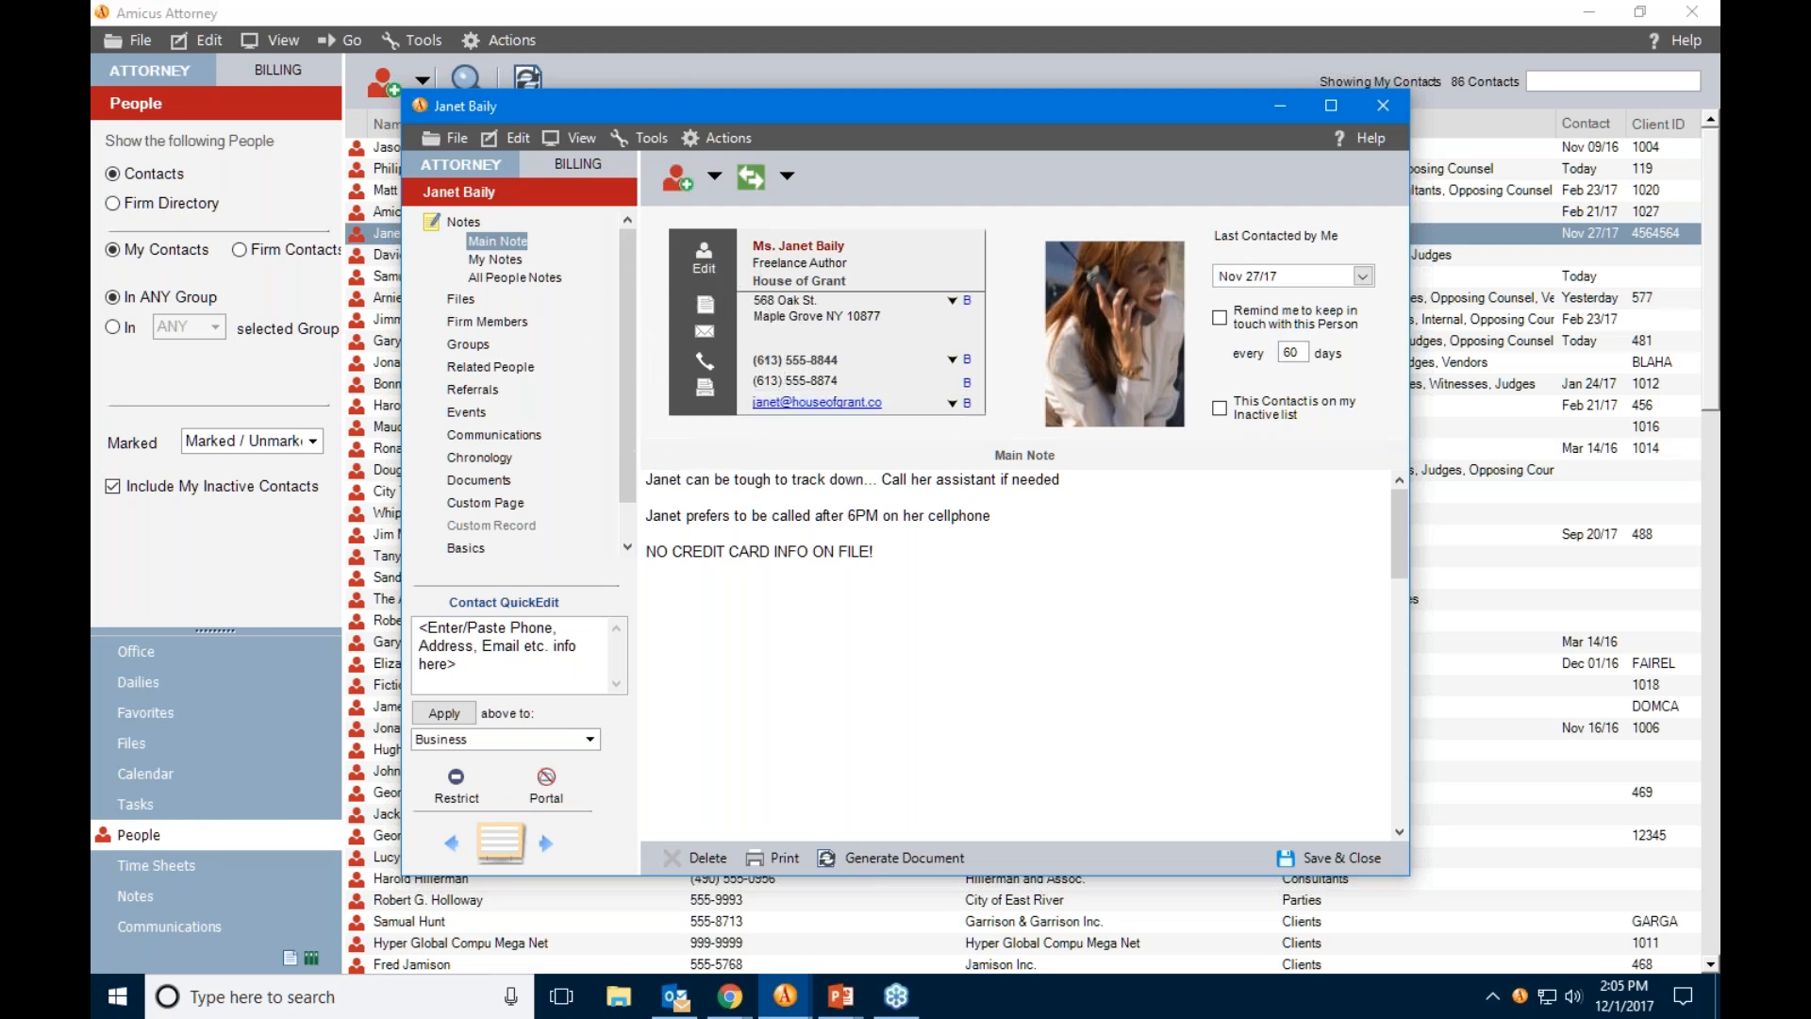
click(704, 362)
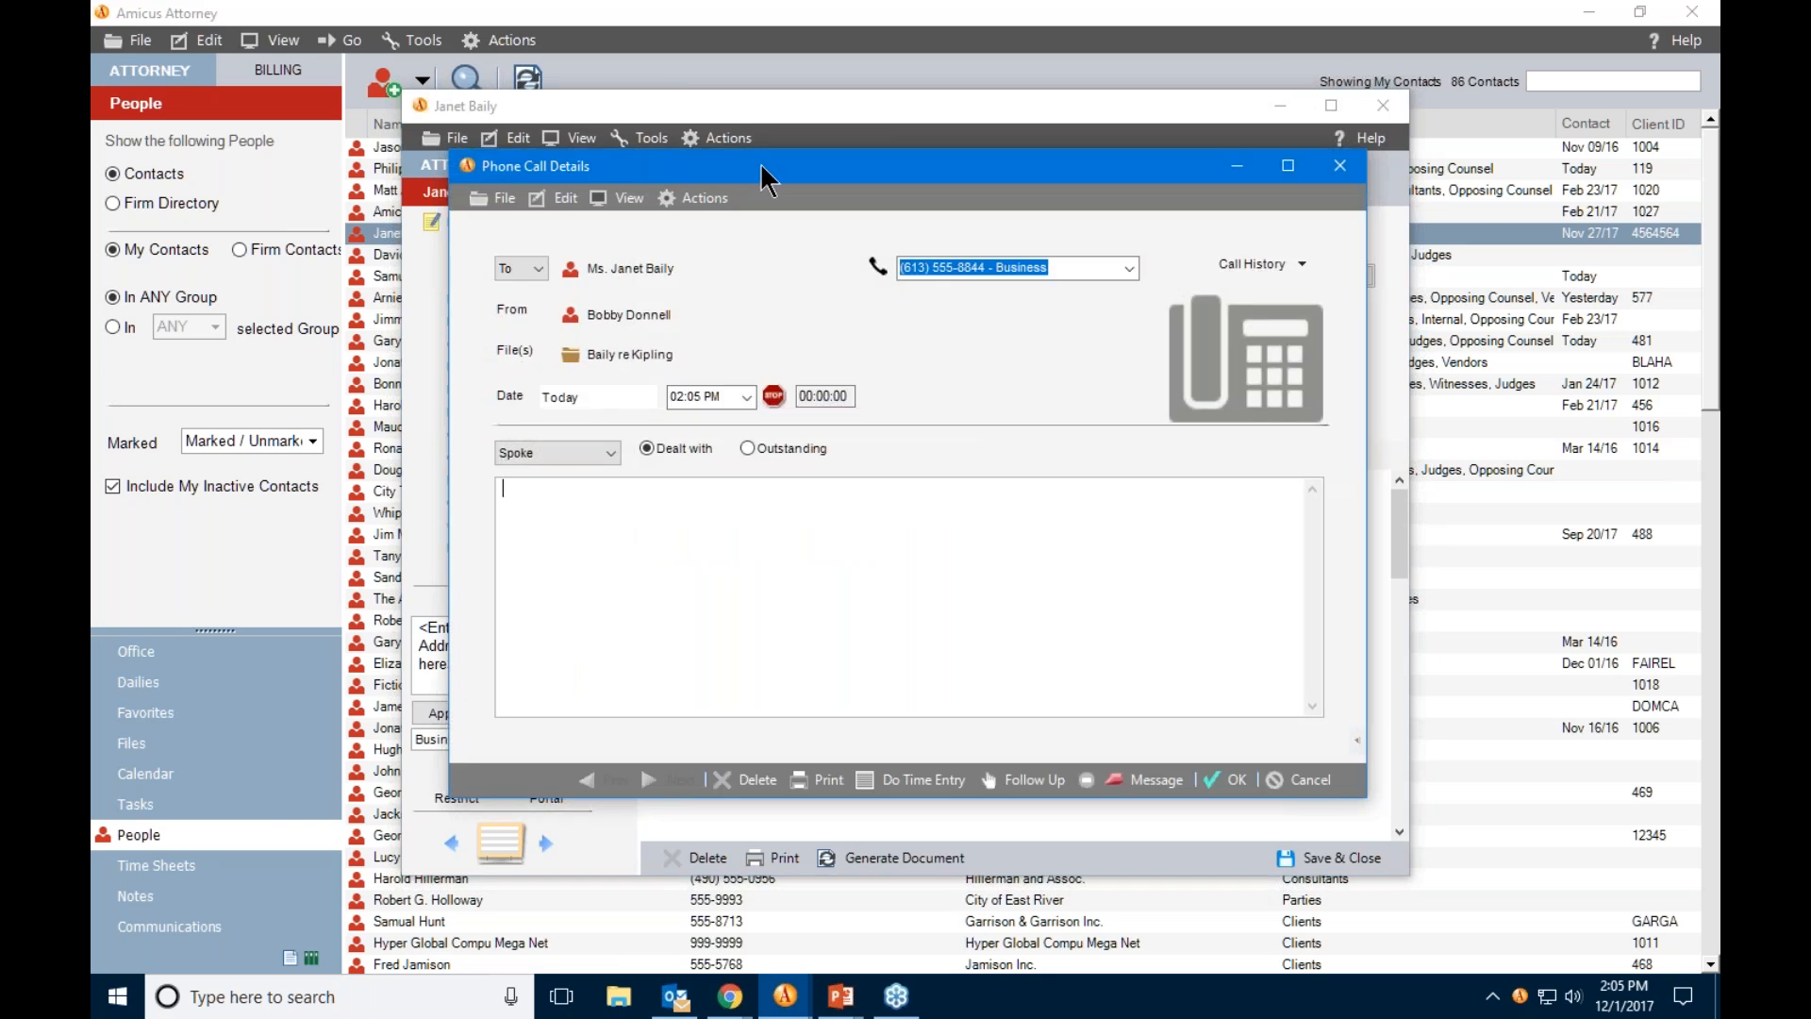
Keep the call direction as To and select the contact's Business phone number for the call.
drag(976, 183, 1103, 209)
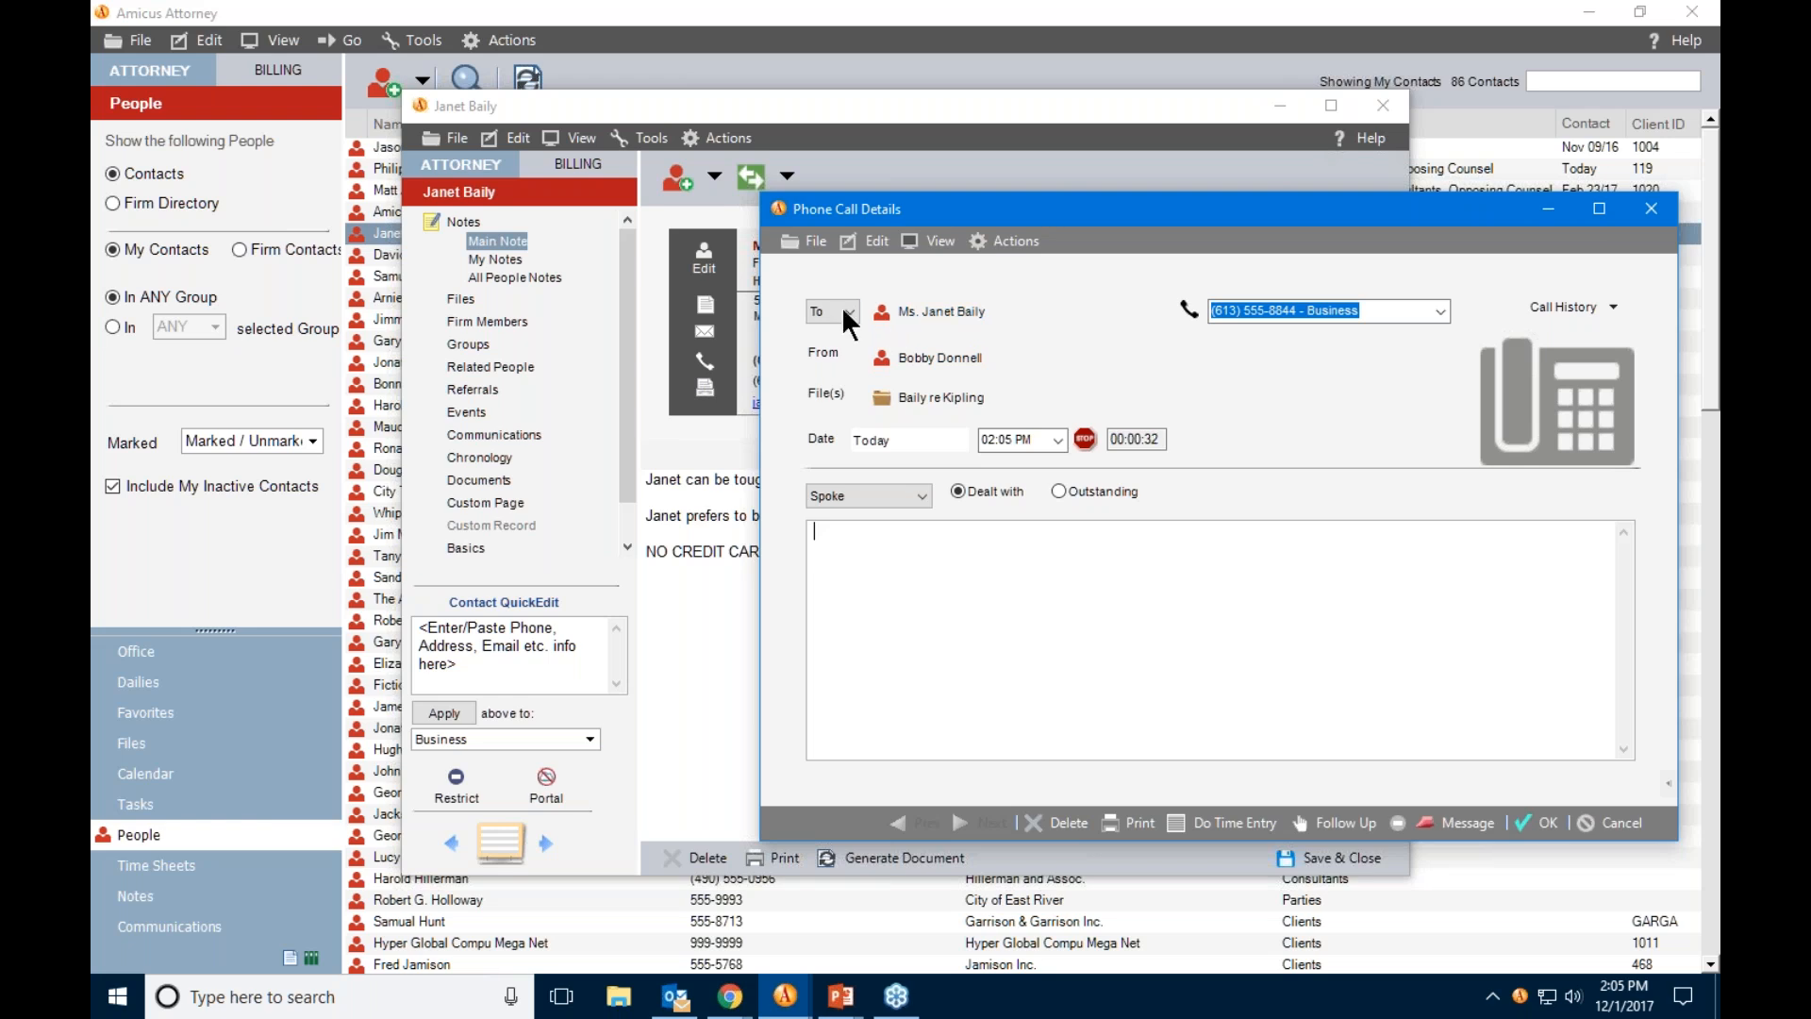
click(846, 342)
drag(962, 210, 1060, 186)
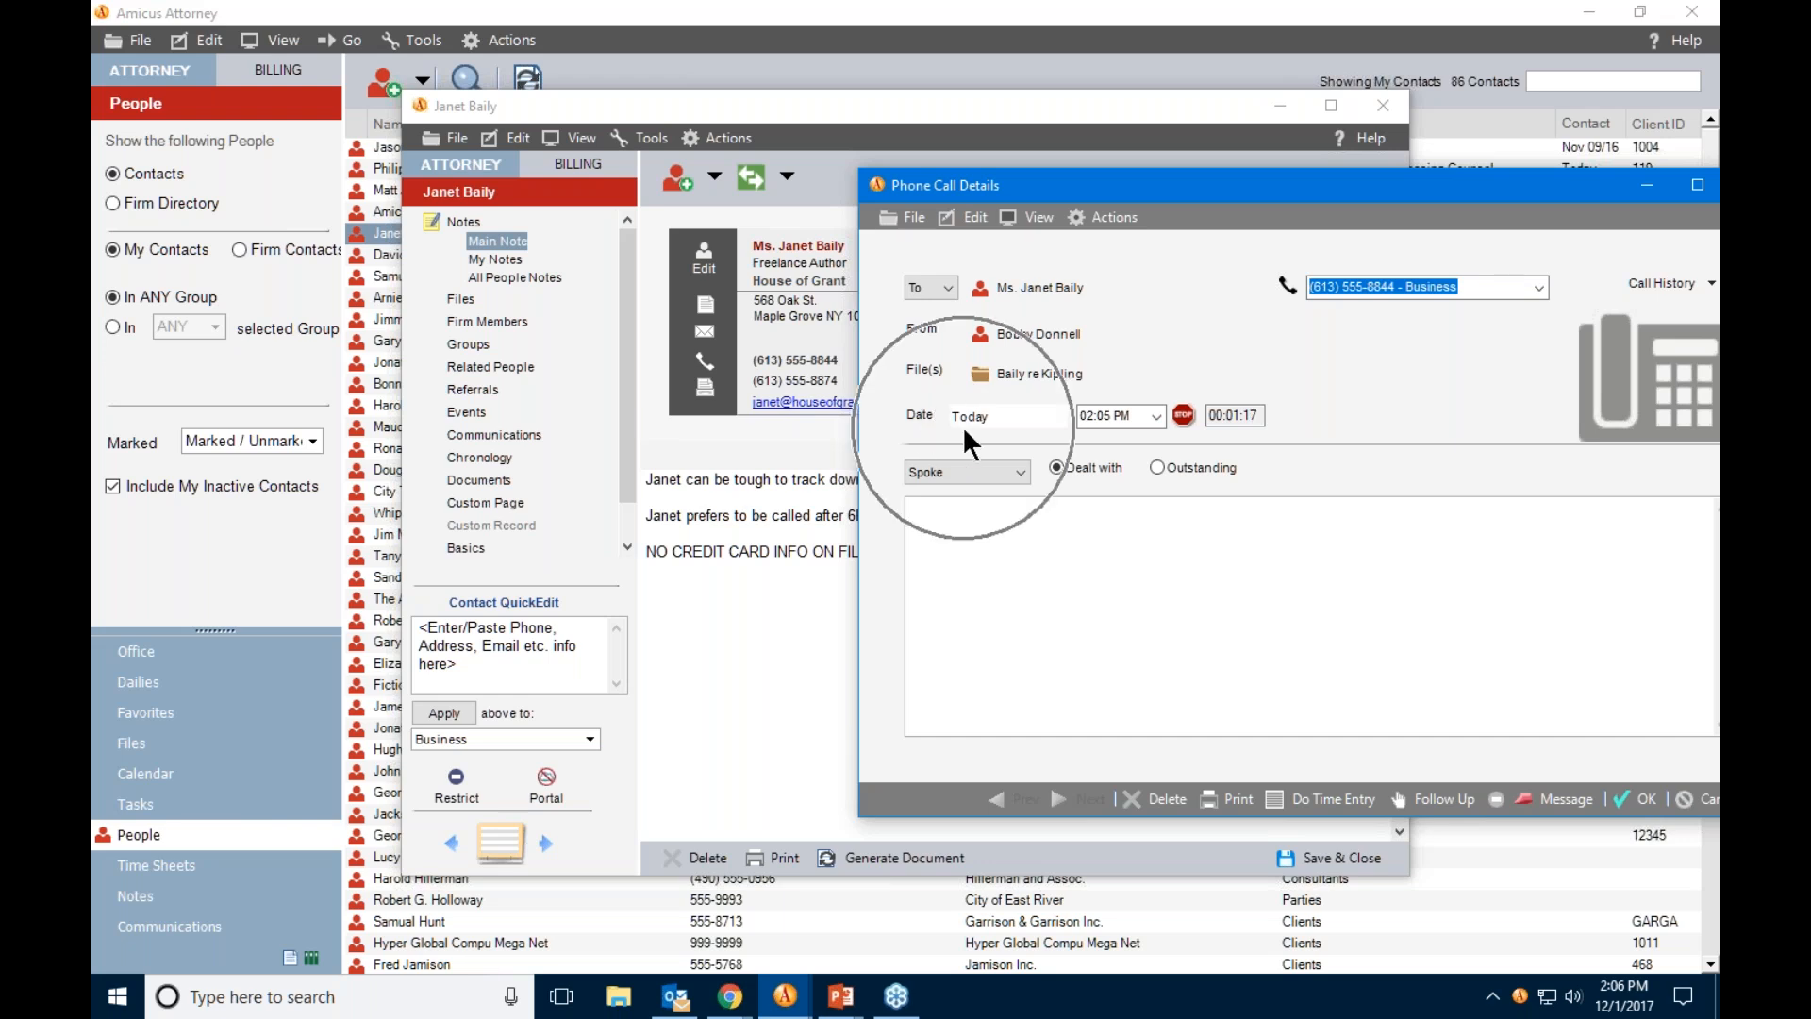
click(1141, 422)
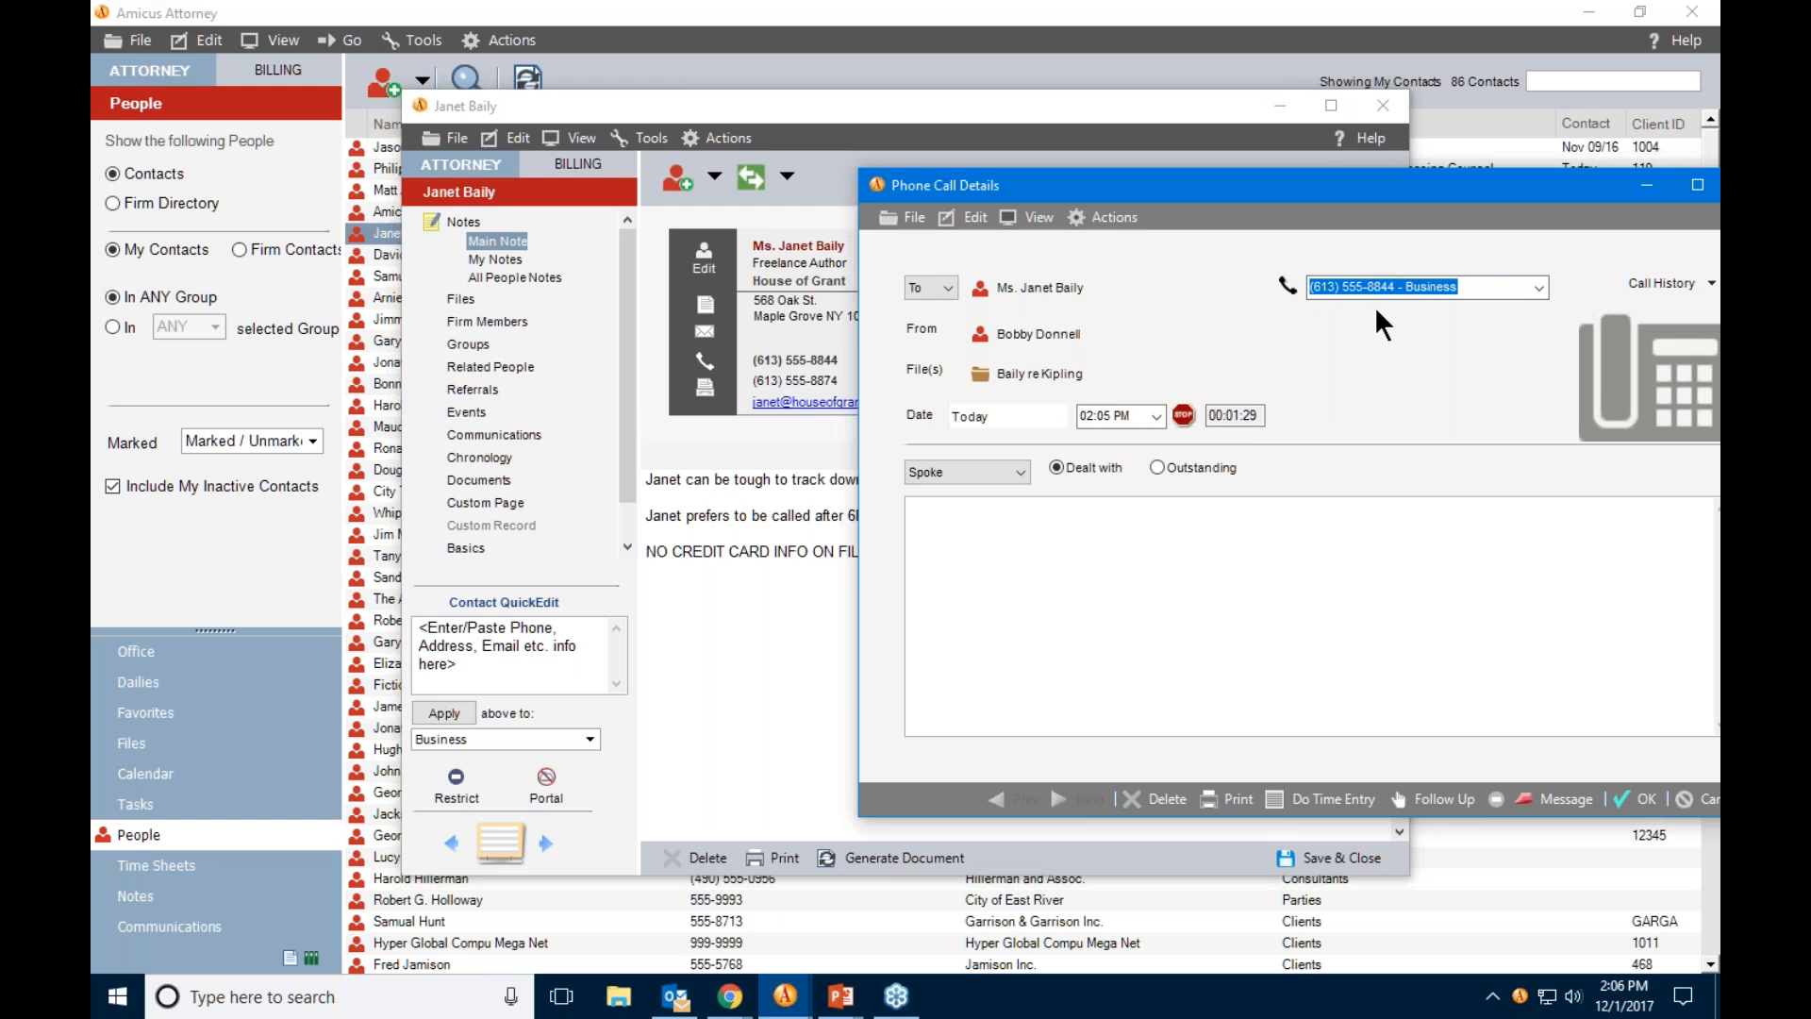
click(1540, 284)
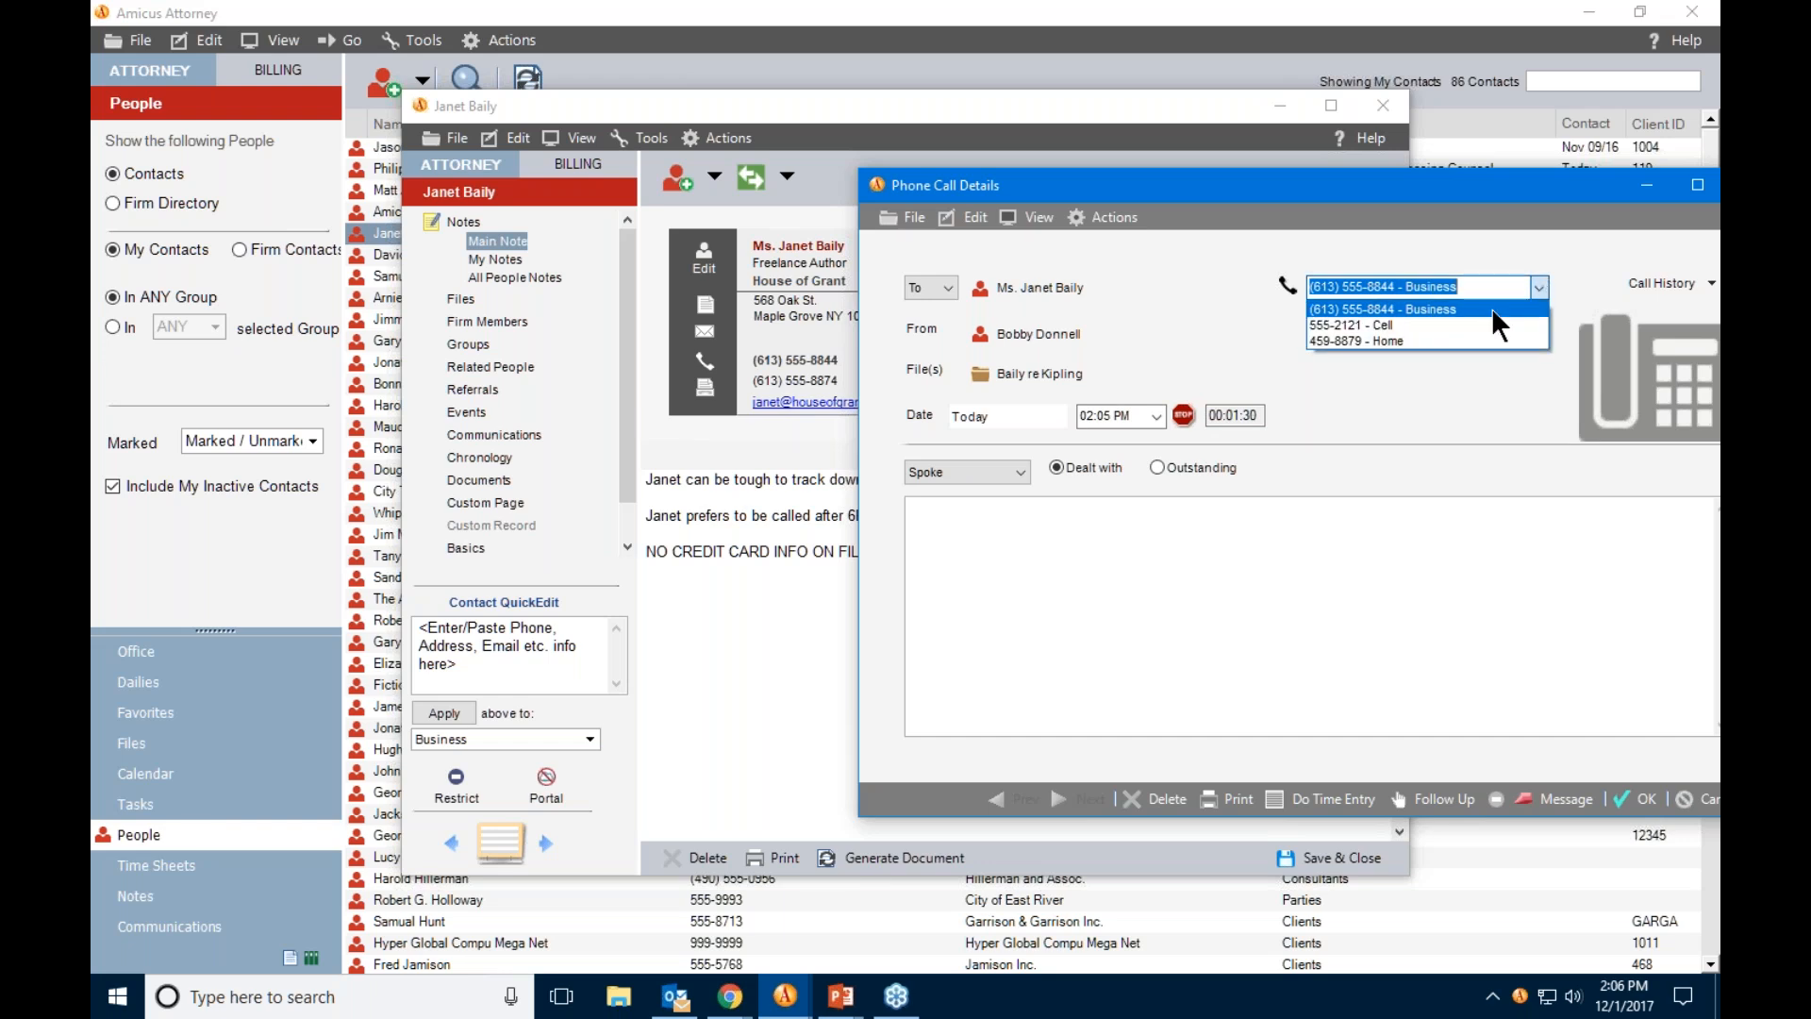
click(1428, 308)
drag(1486, 183, 1311, 149)
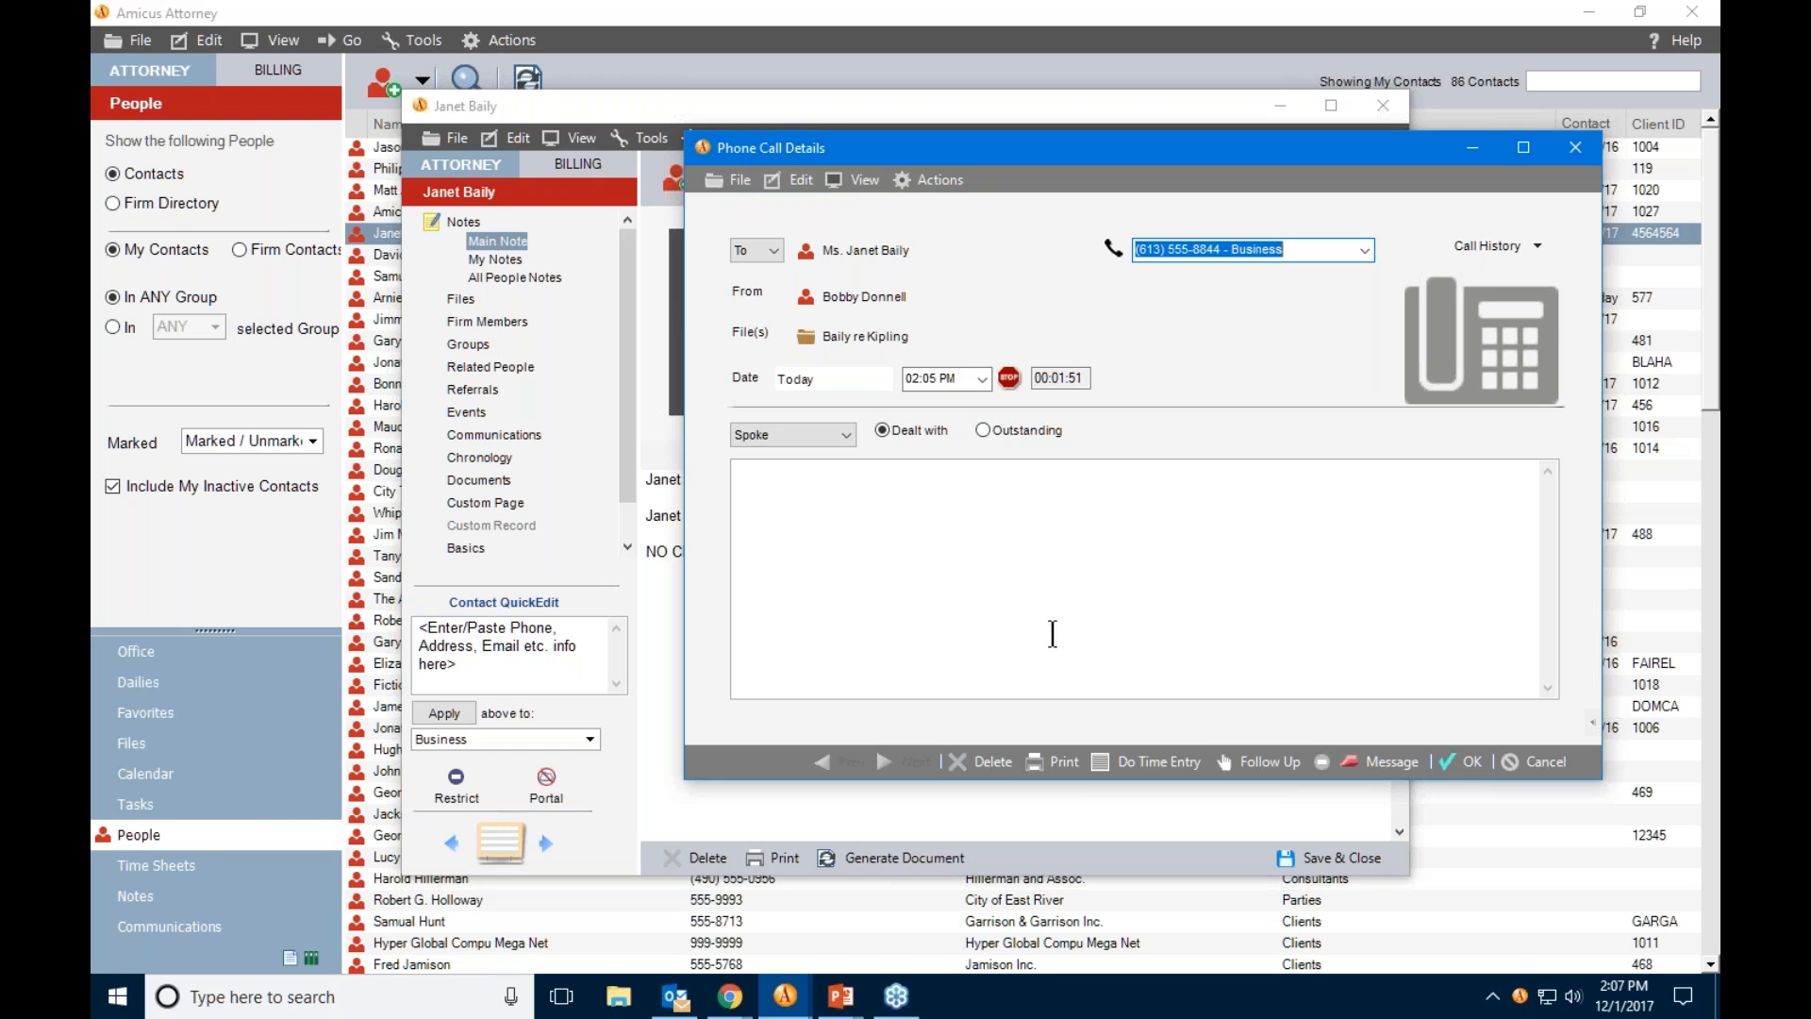
Enter a call note saying you spoke to the contact "re: Updating Financials", with the contact's first name capitalized.
click(935, 540)
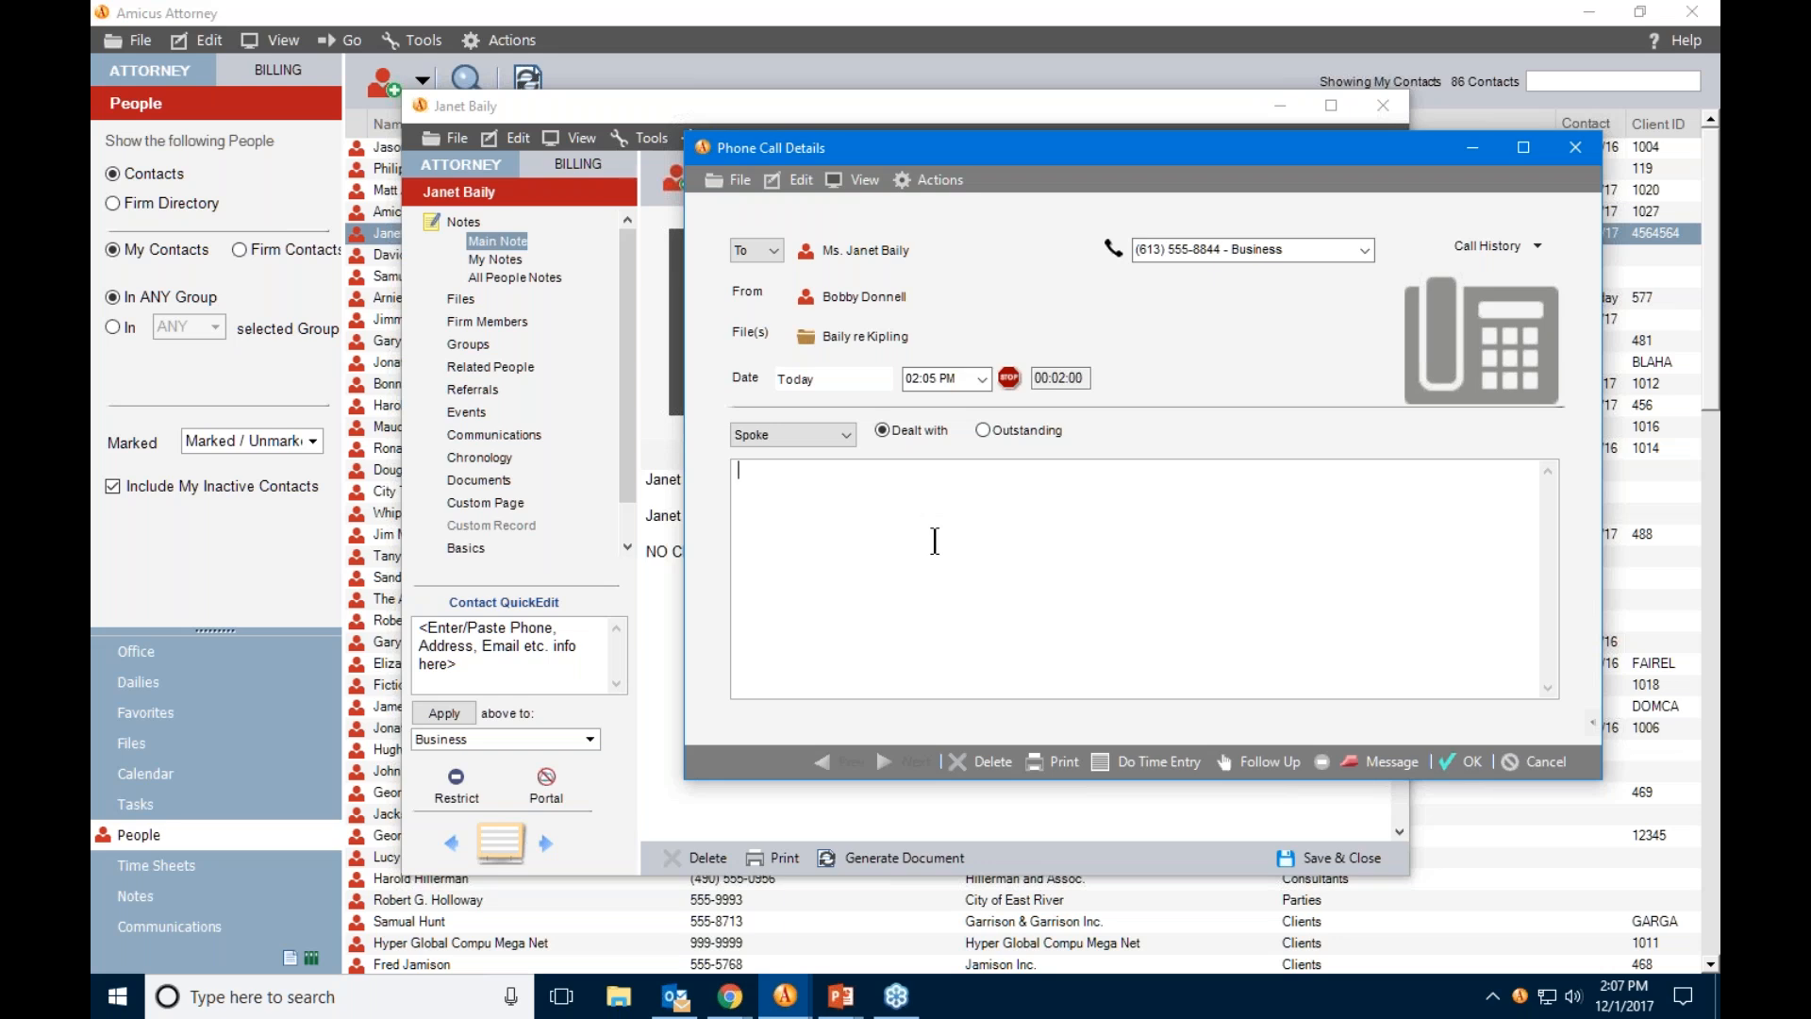
text(Spoke to janet re: Updating Financials)
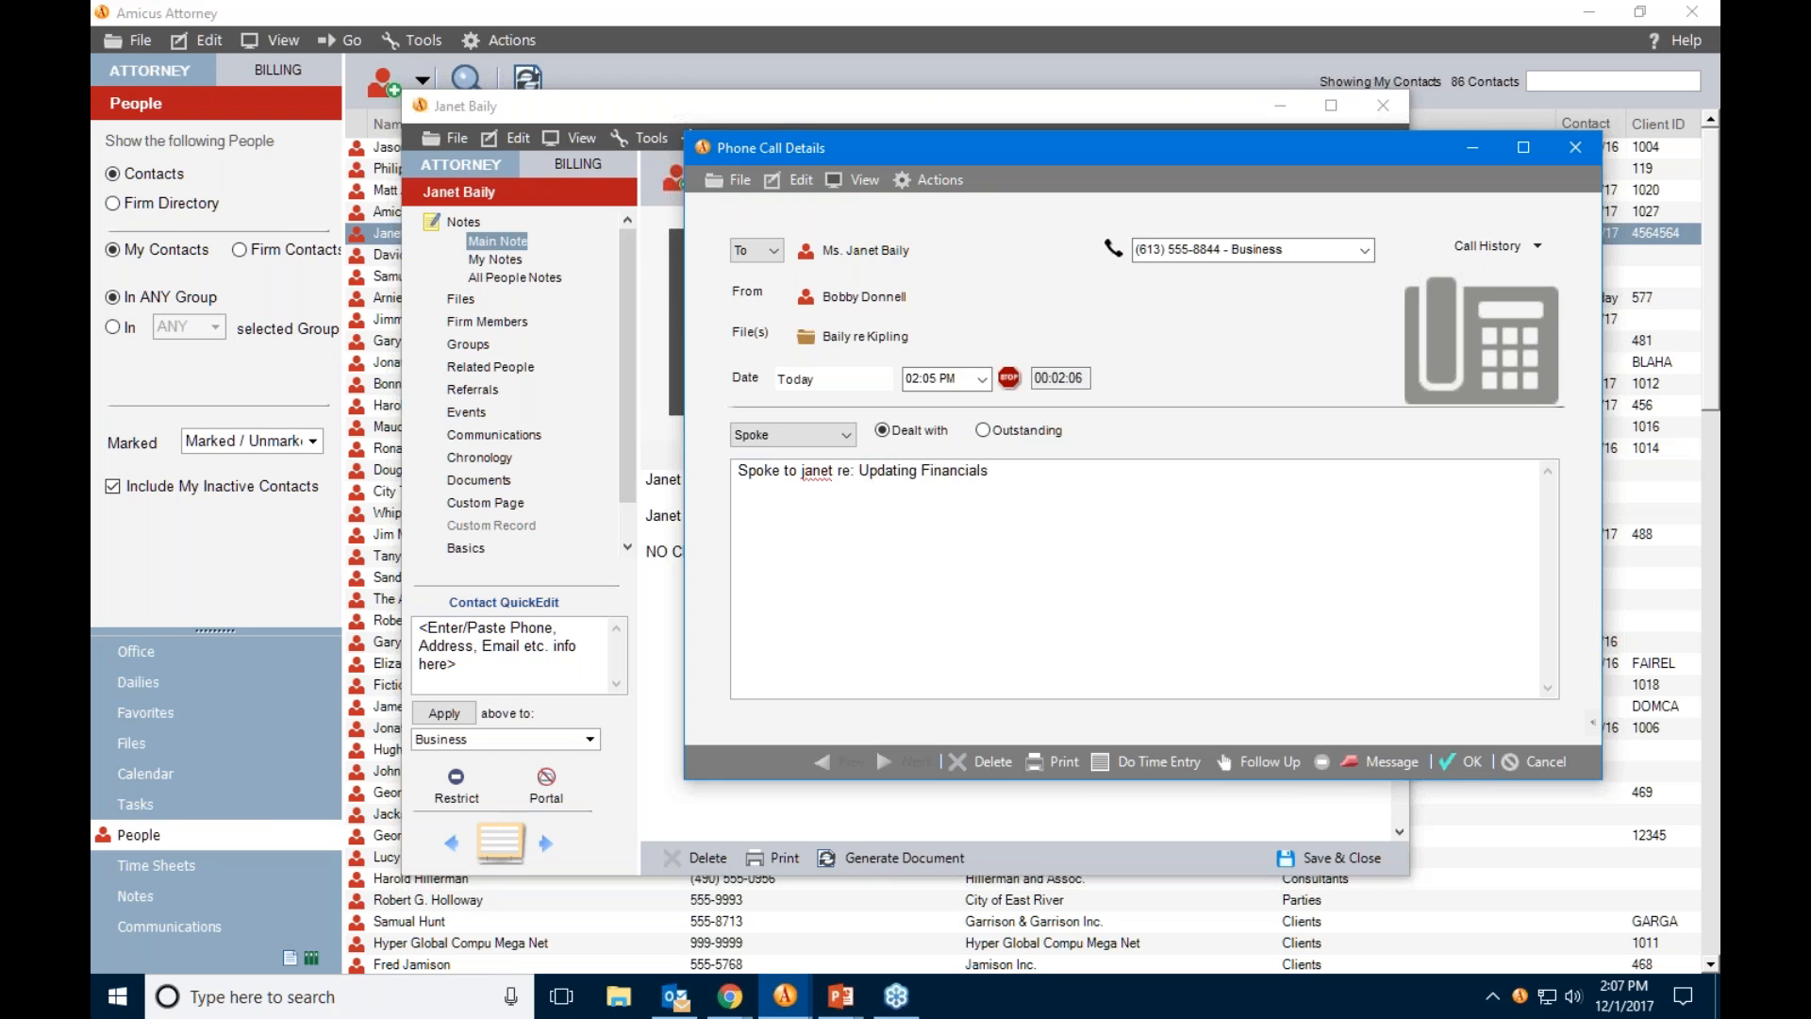
click(806, 470)
key(BackSpace)
text(J)
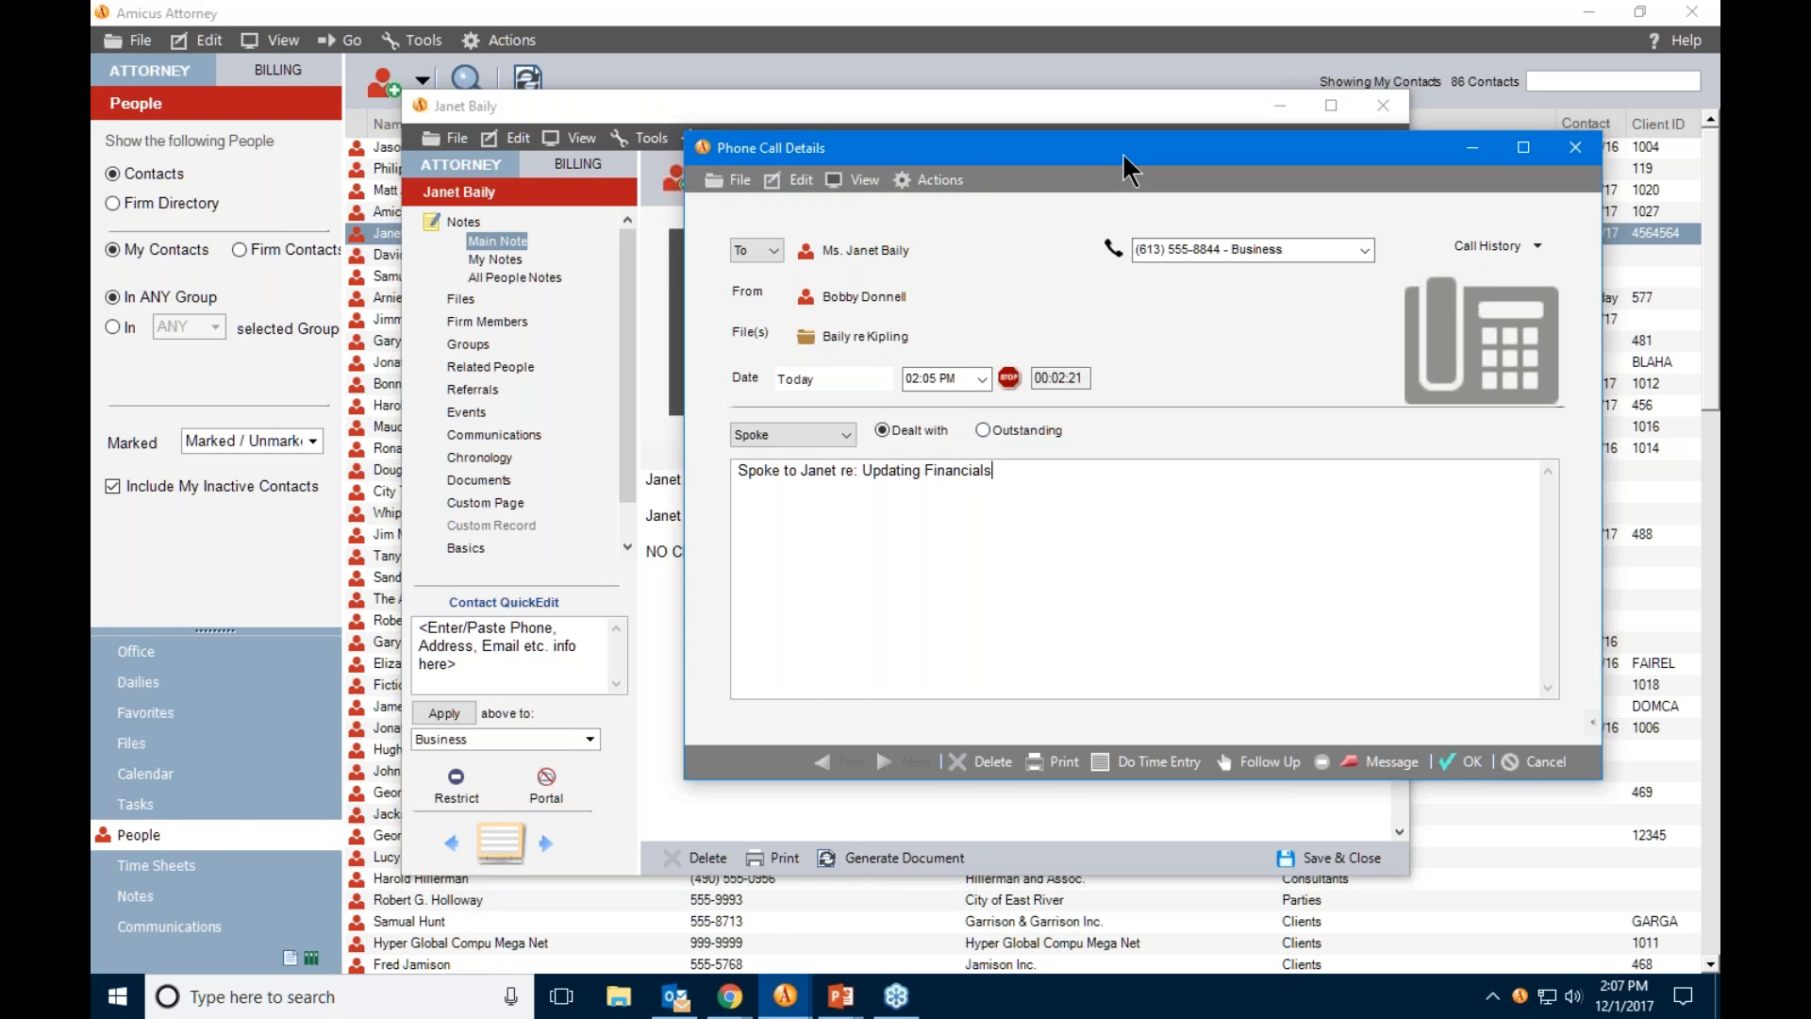
Show the call history with this person, review the Nov 17/17 call's details, and close that record.
click(1486, 246)
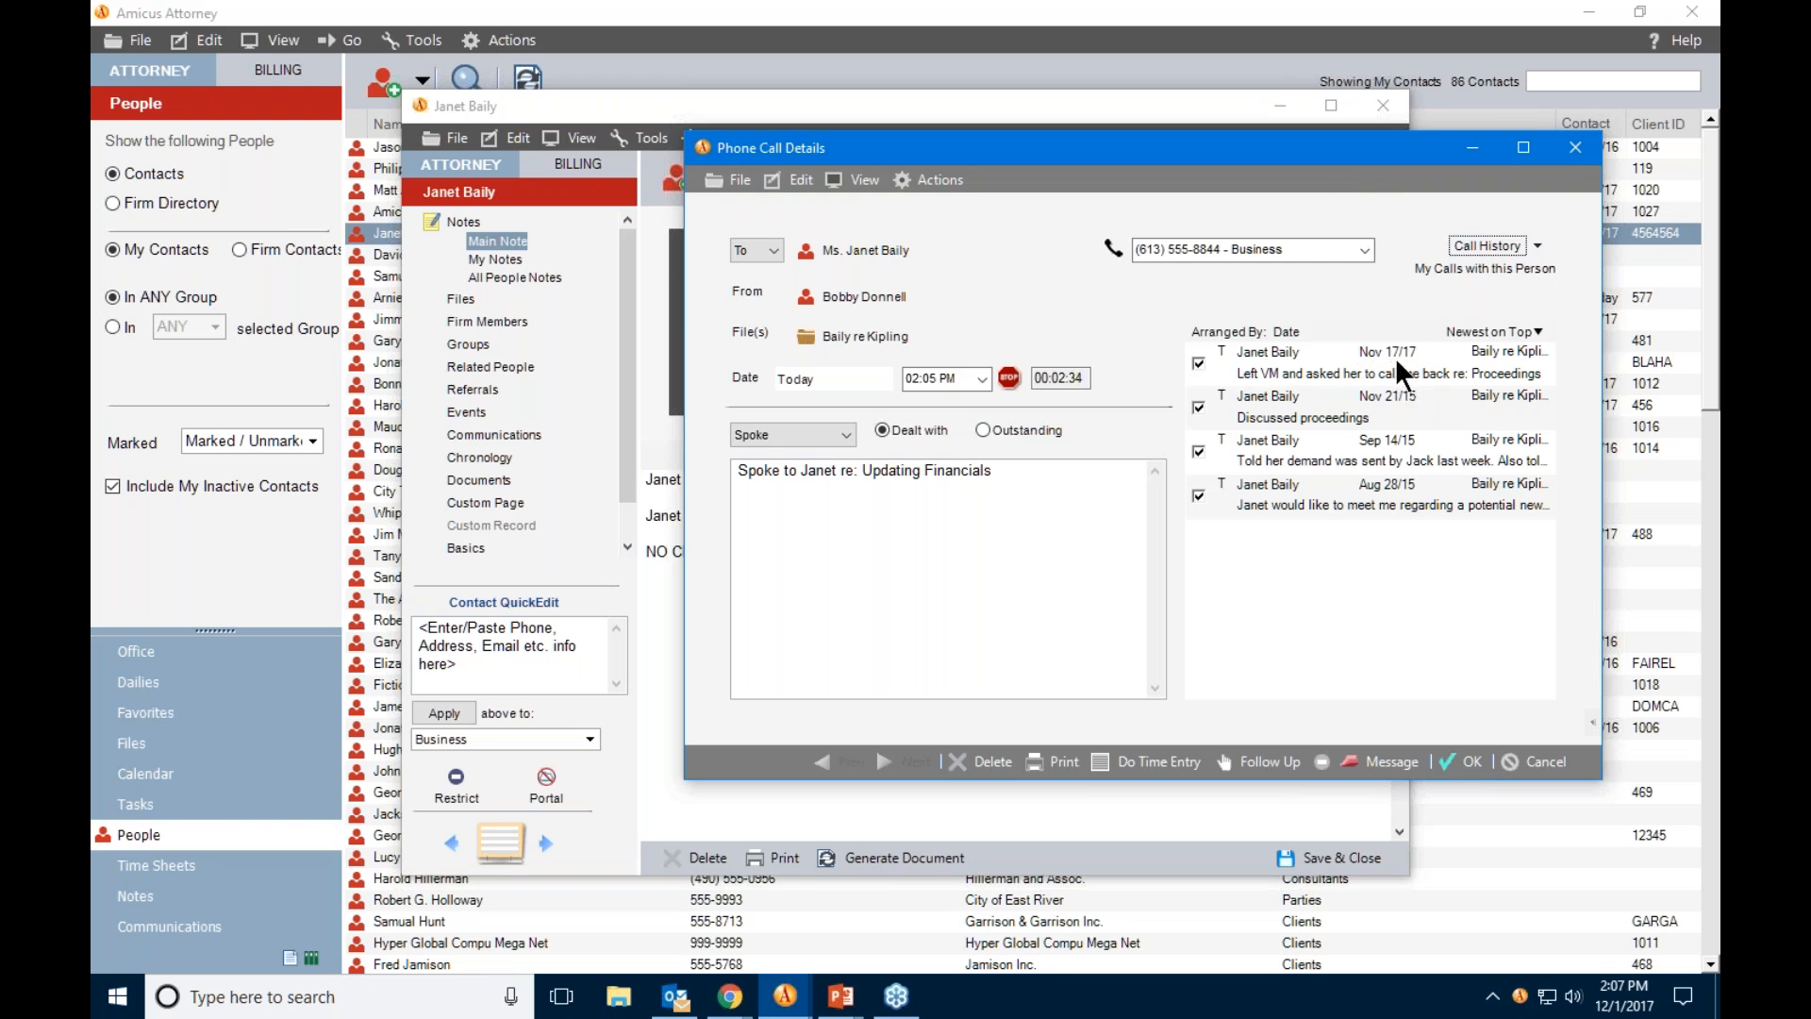
double_click(1358, 371)
drag(830, 170, 1314, 141)
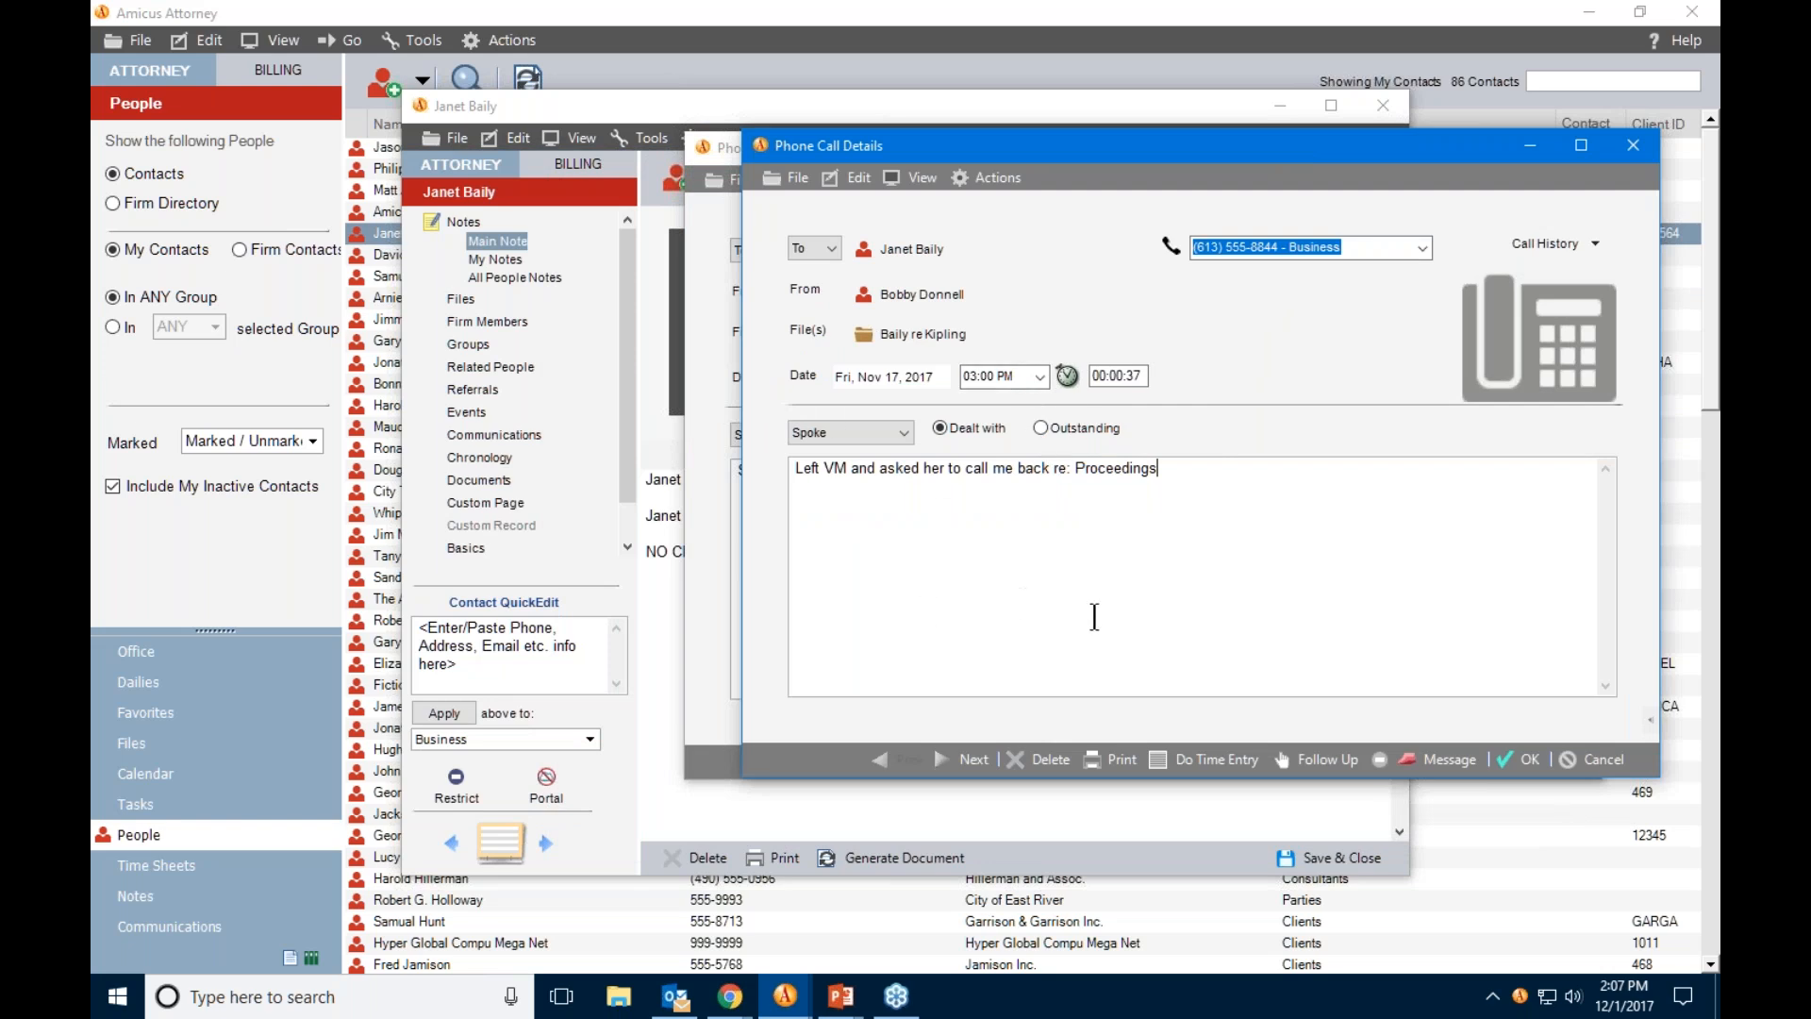
click(1633, 144)
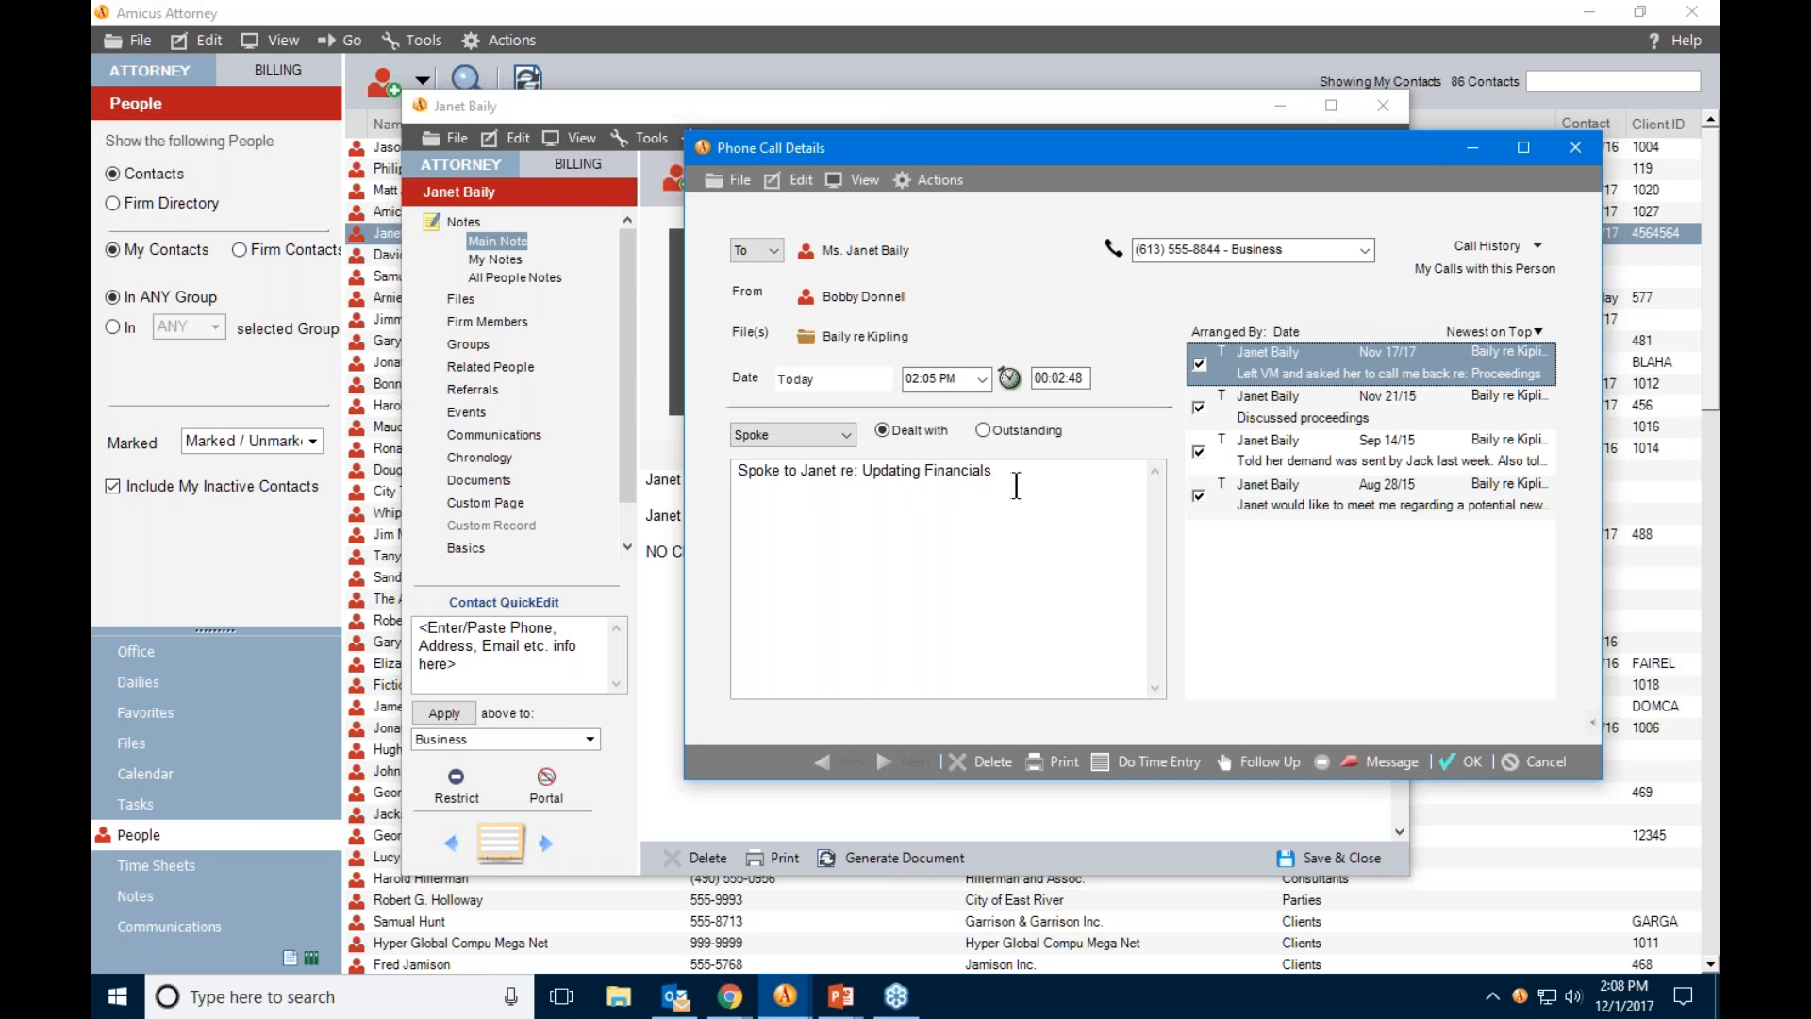
Extend the call note with "Will call back next week to confirm." and restart the call timer.
click(1021, 464)
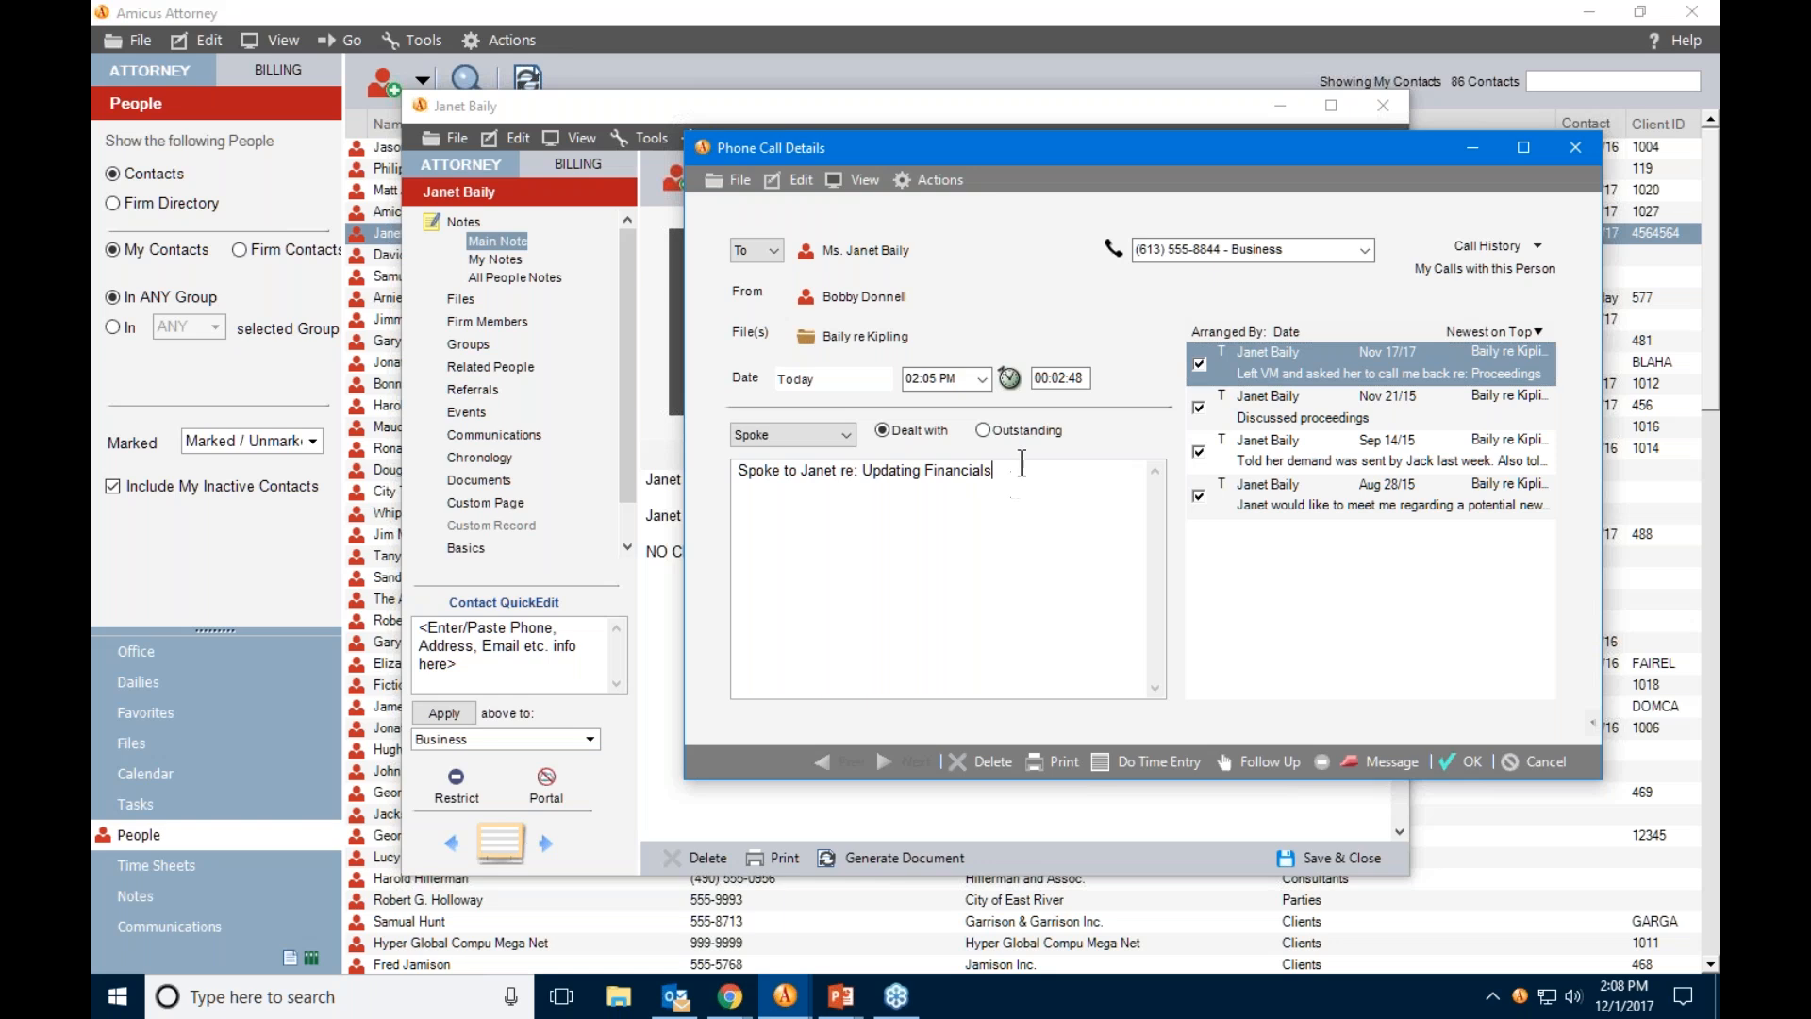
text(. Will)
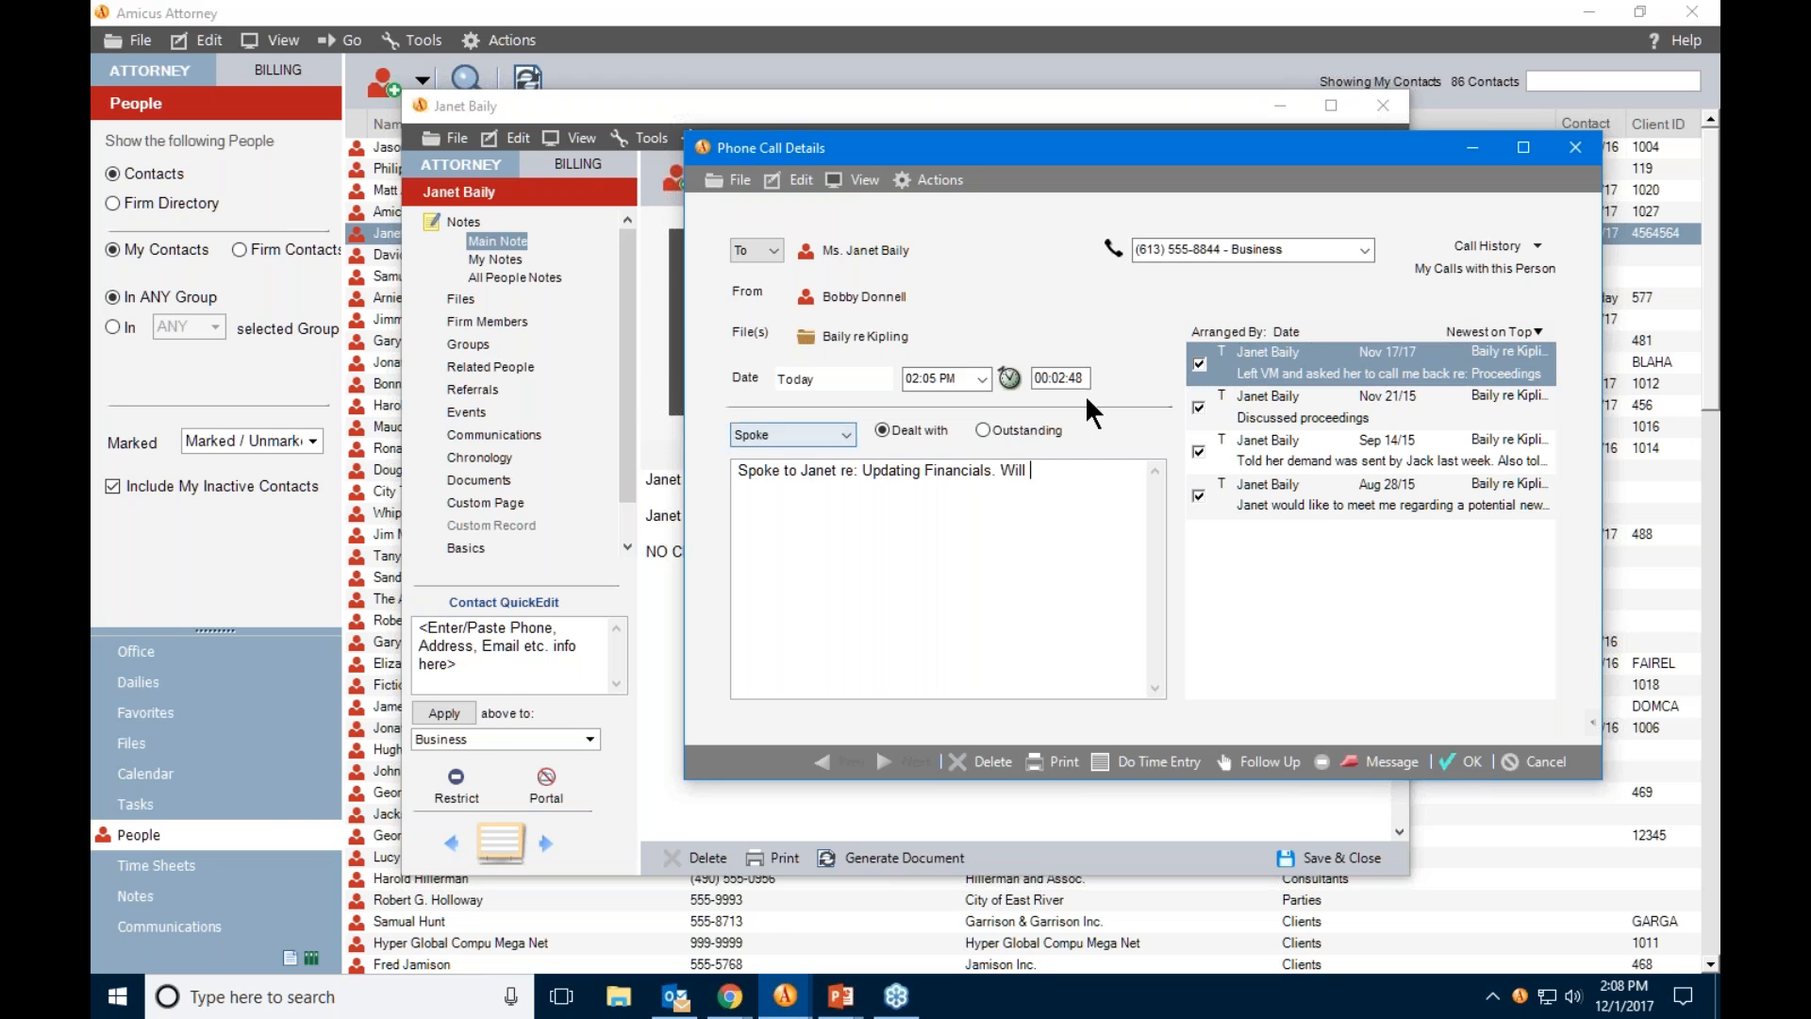
click(1008, 379)
text(ca)
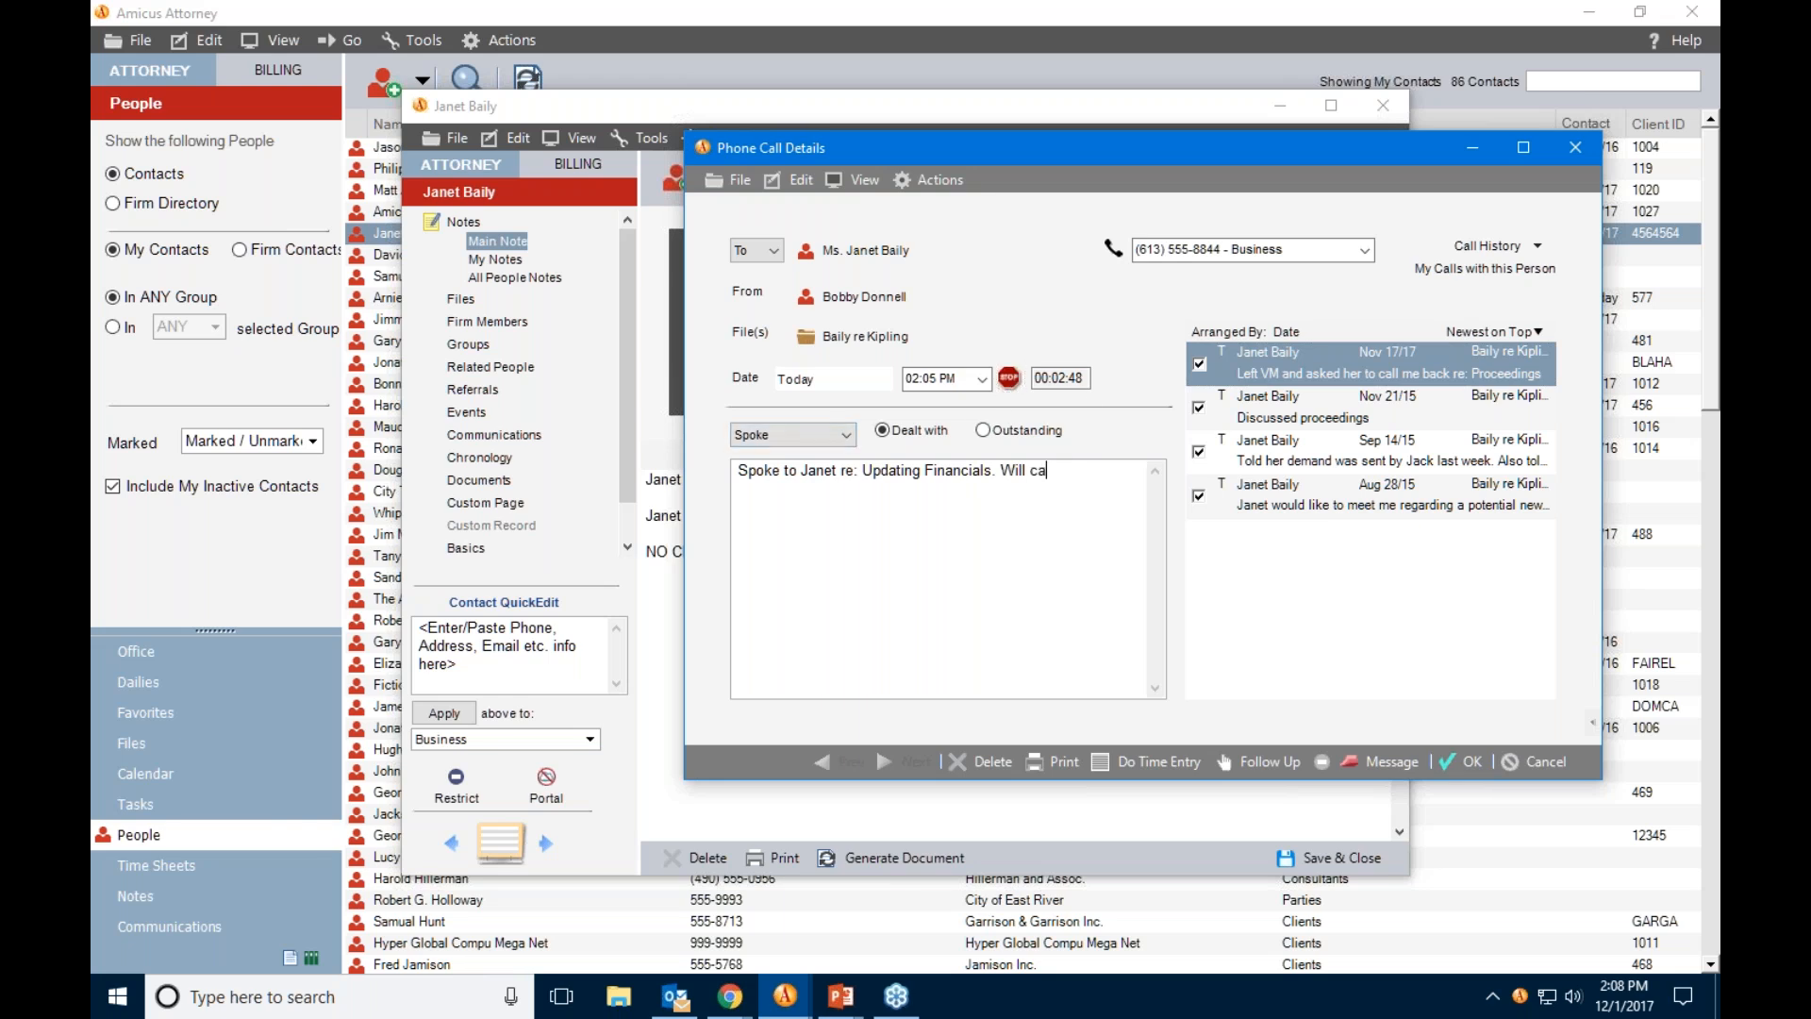
text(ll back next week to confirm.)
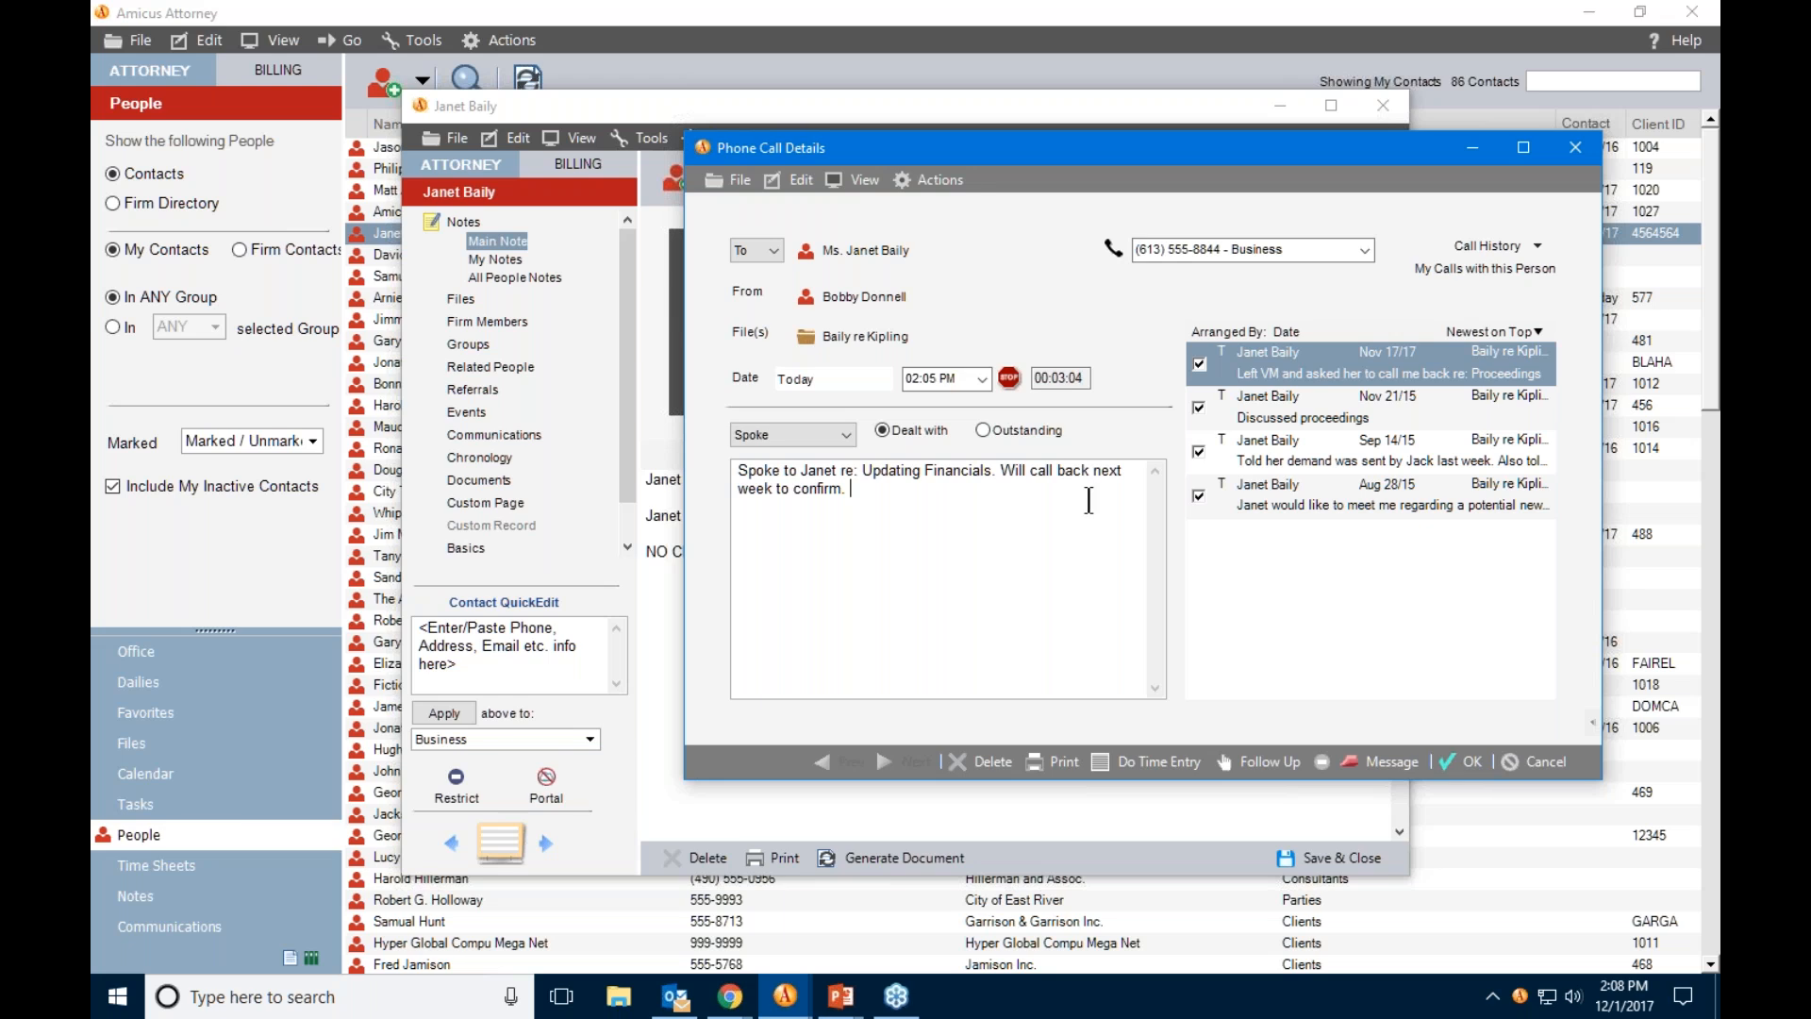
Create a follow-up event from the call as a To Do and append "re: Updating Financials" to its title.
click(1260, 756)
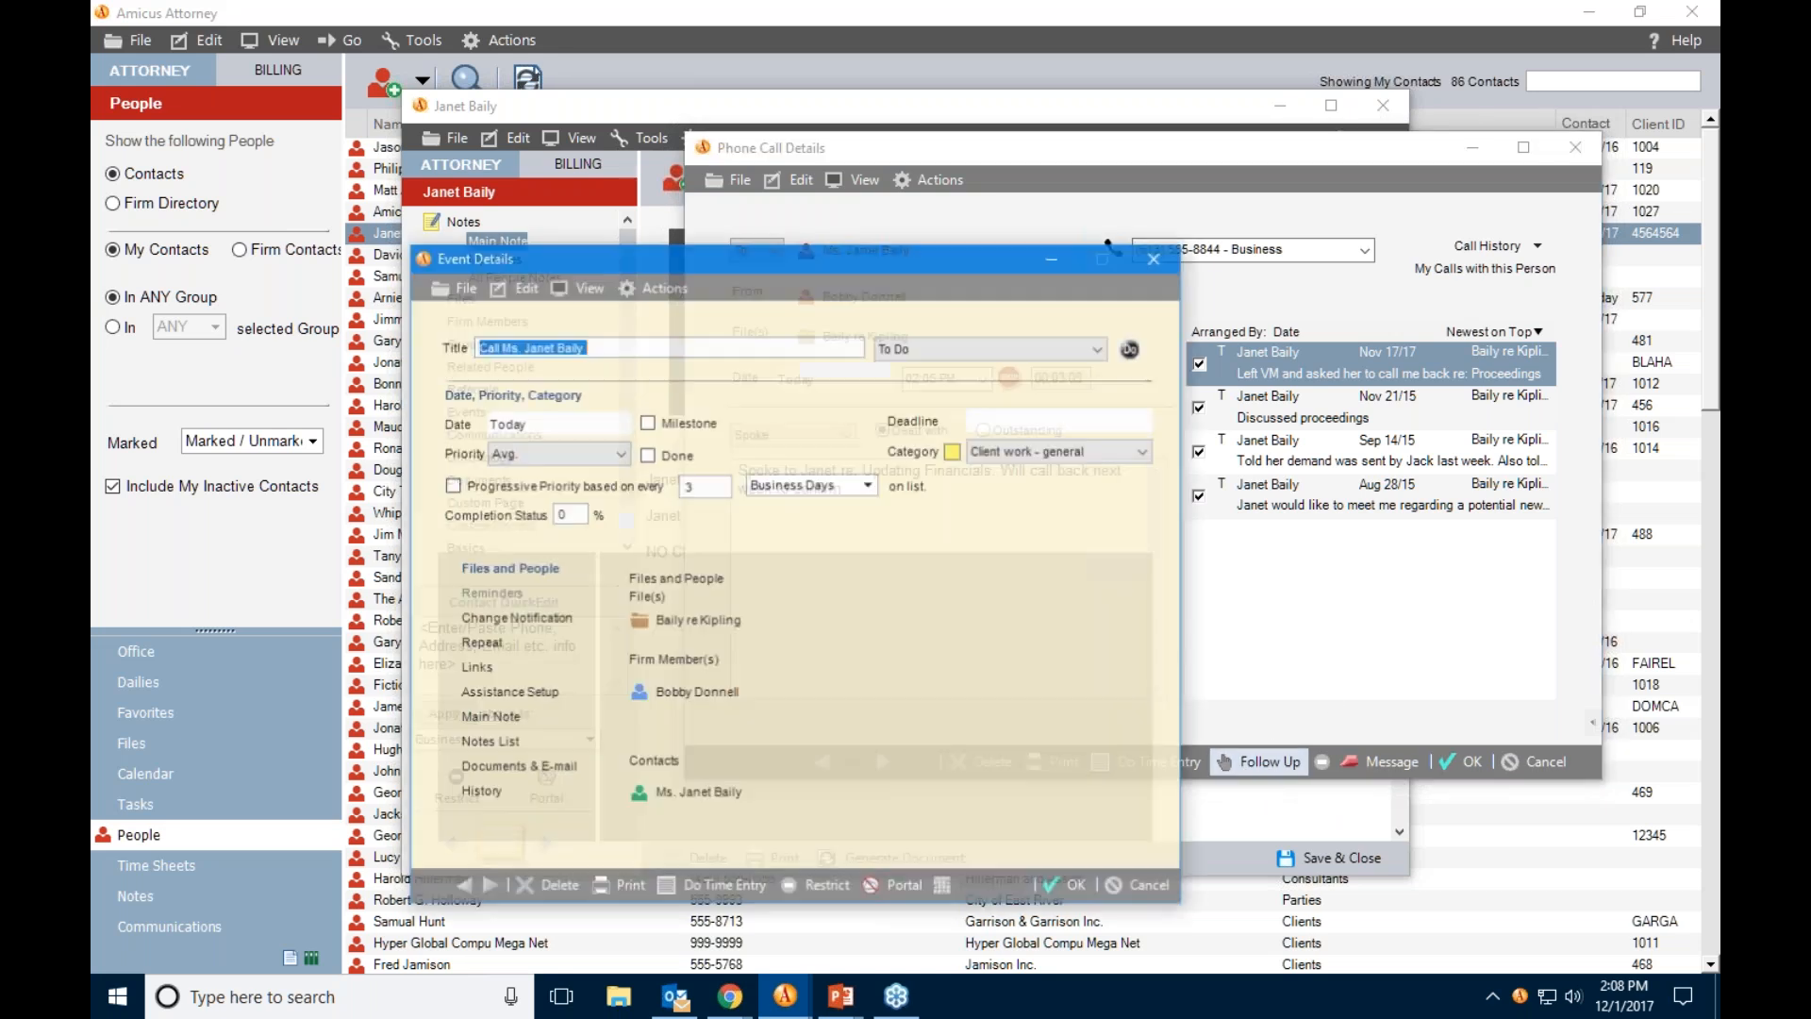
drag(949, 251, 1362, 107)
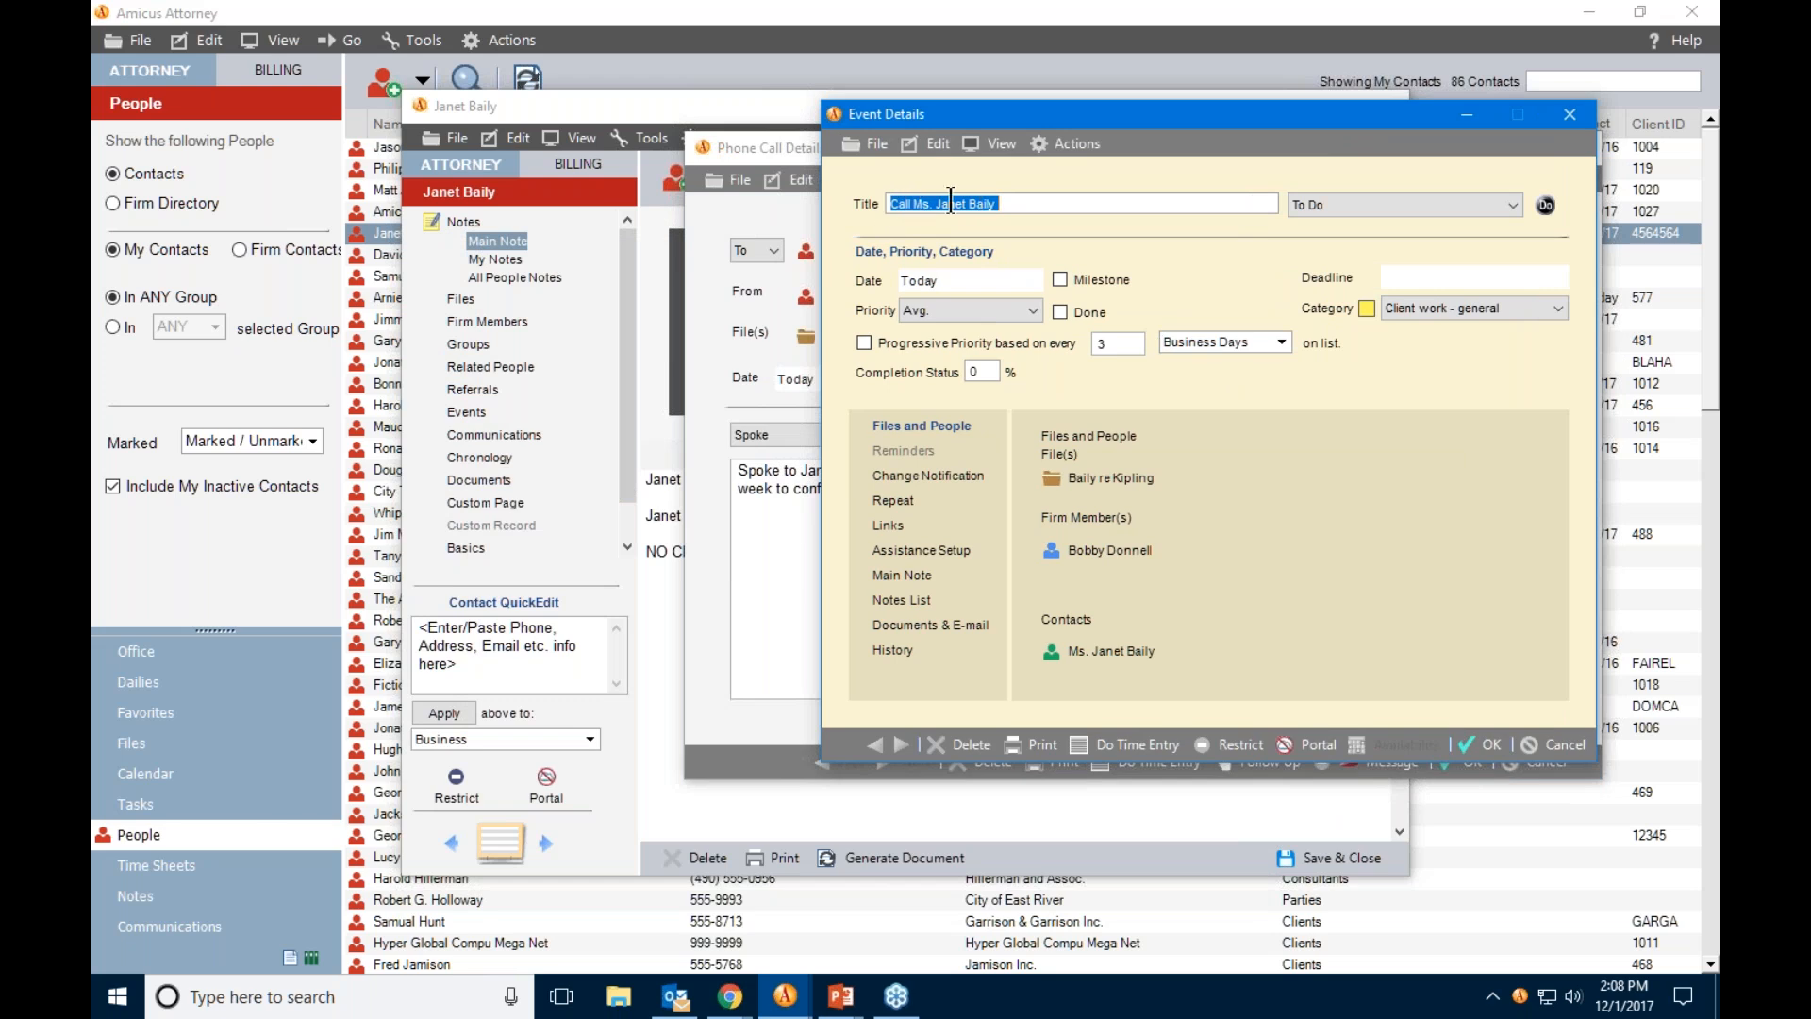
click(1040, 209)
text(re: Updating Financials)
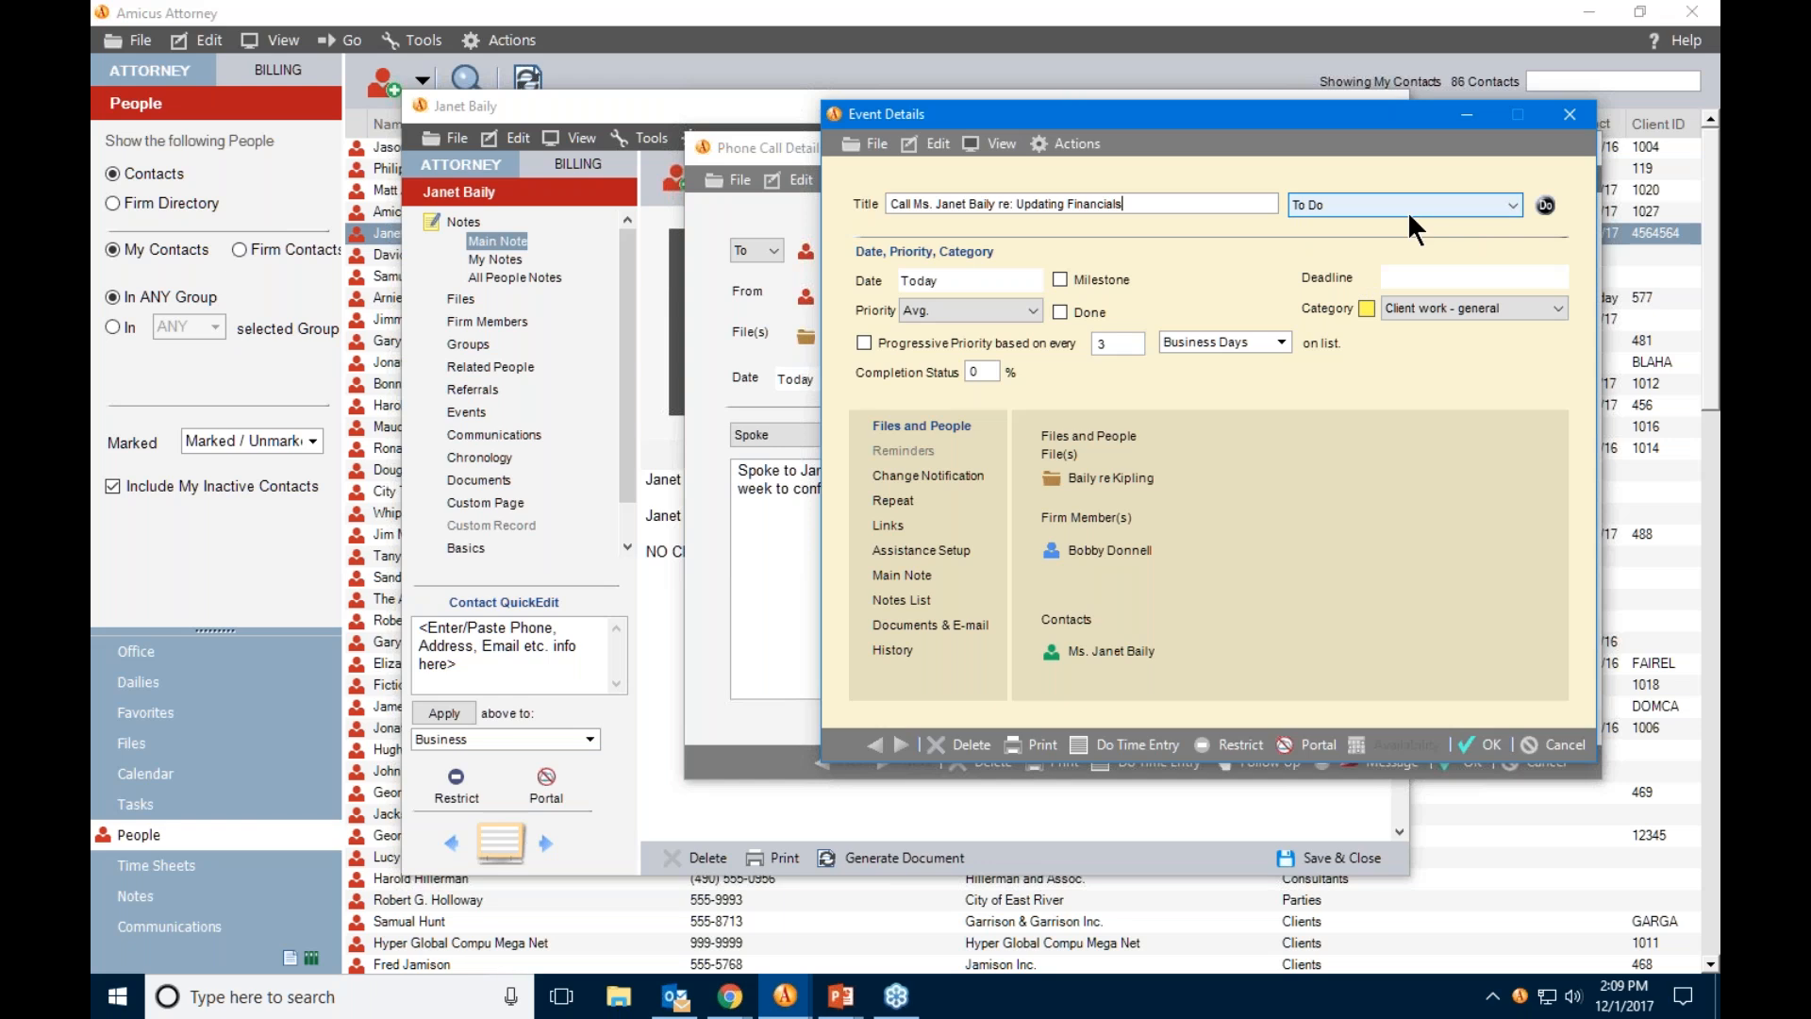
click(1509, 202)
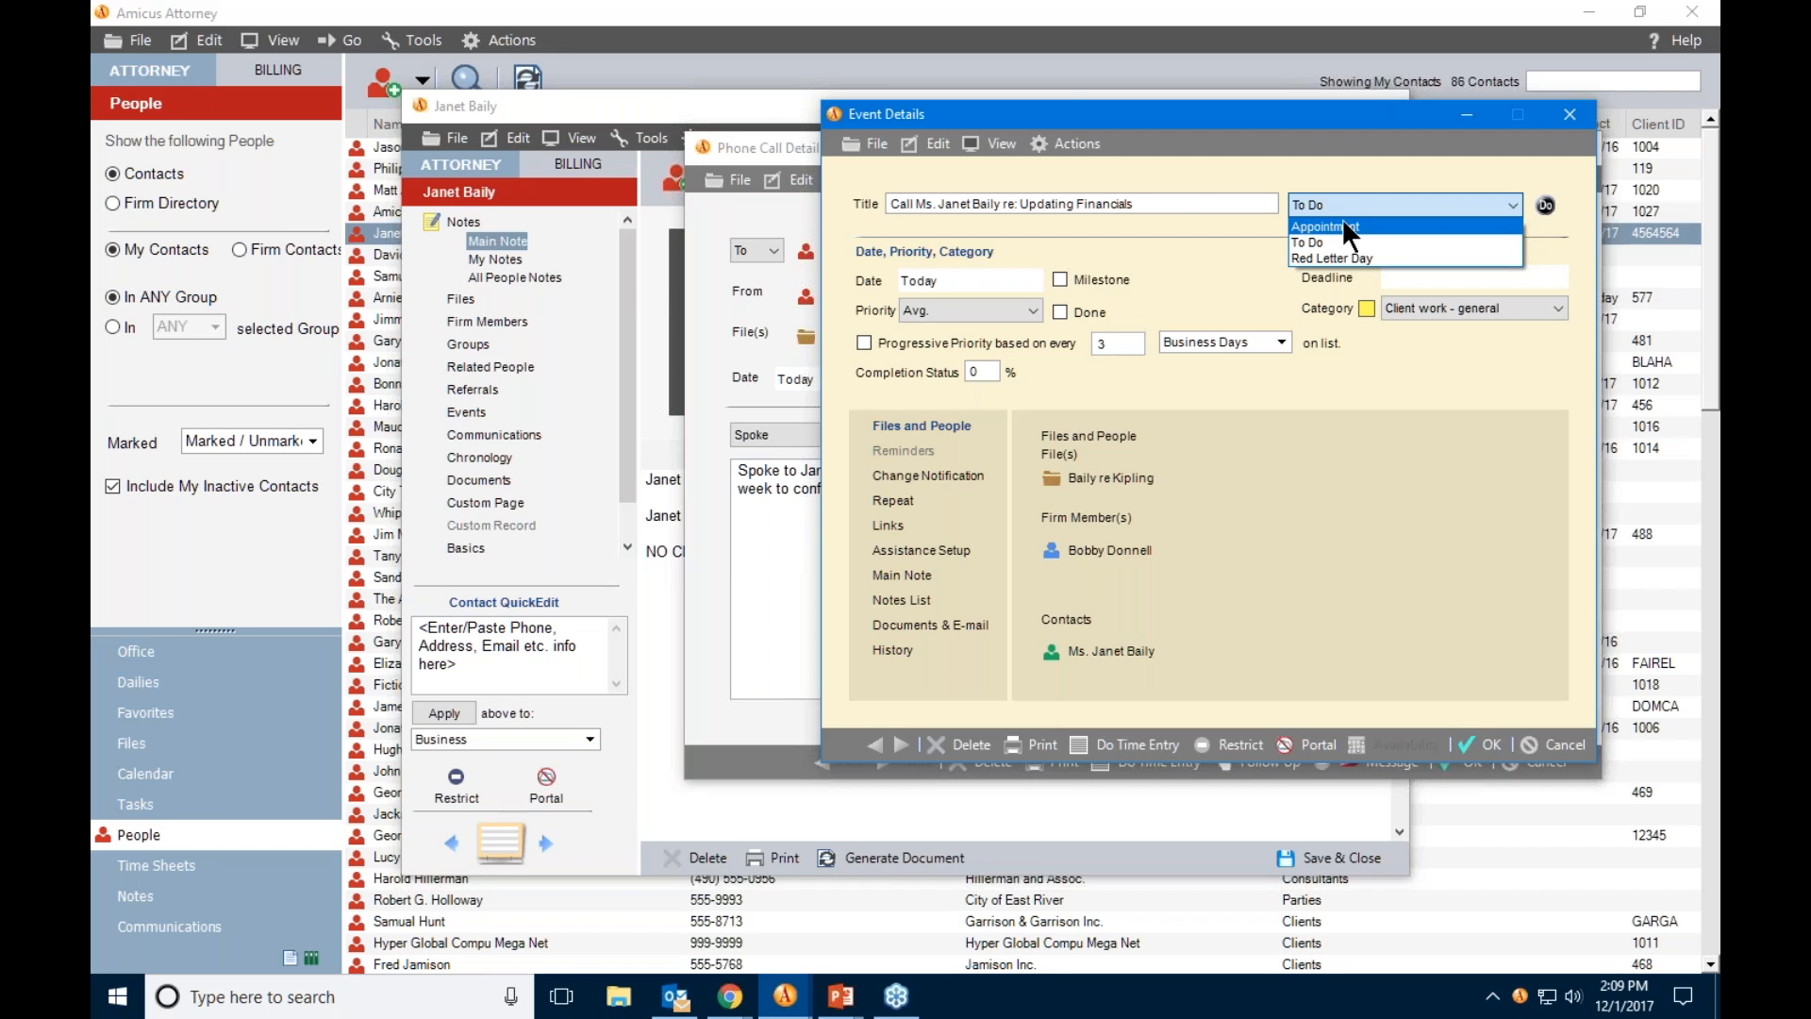
click(1330, 240)
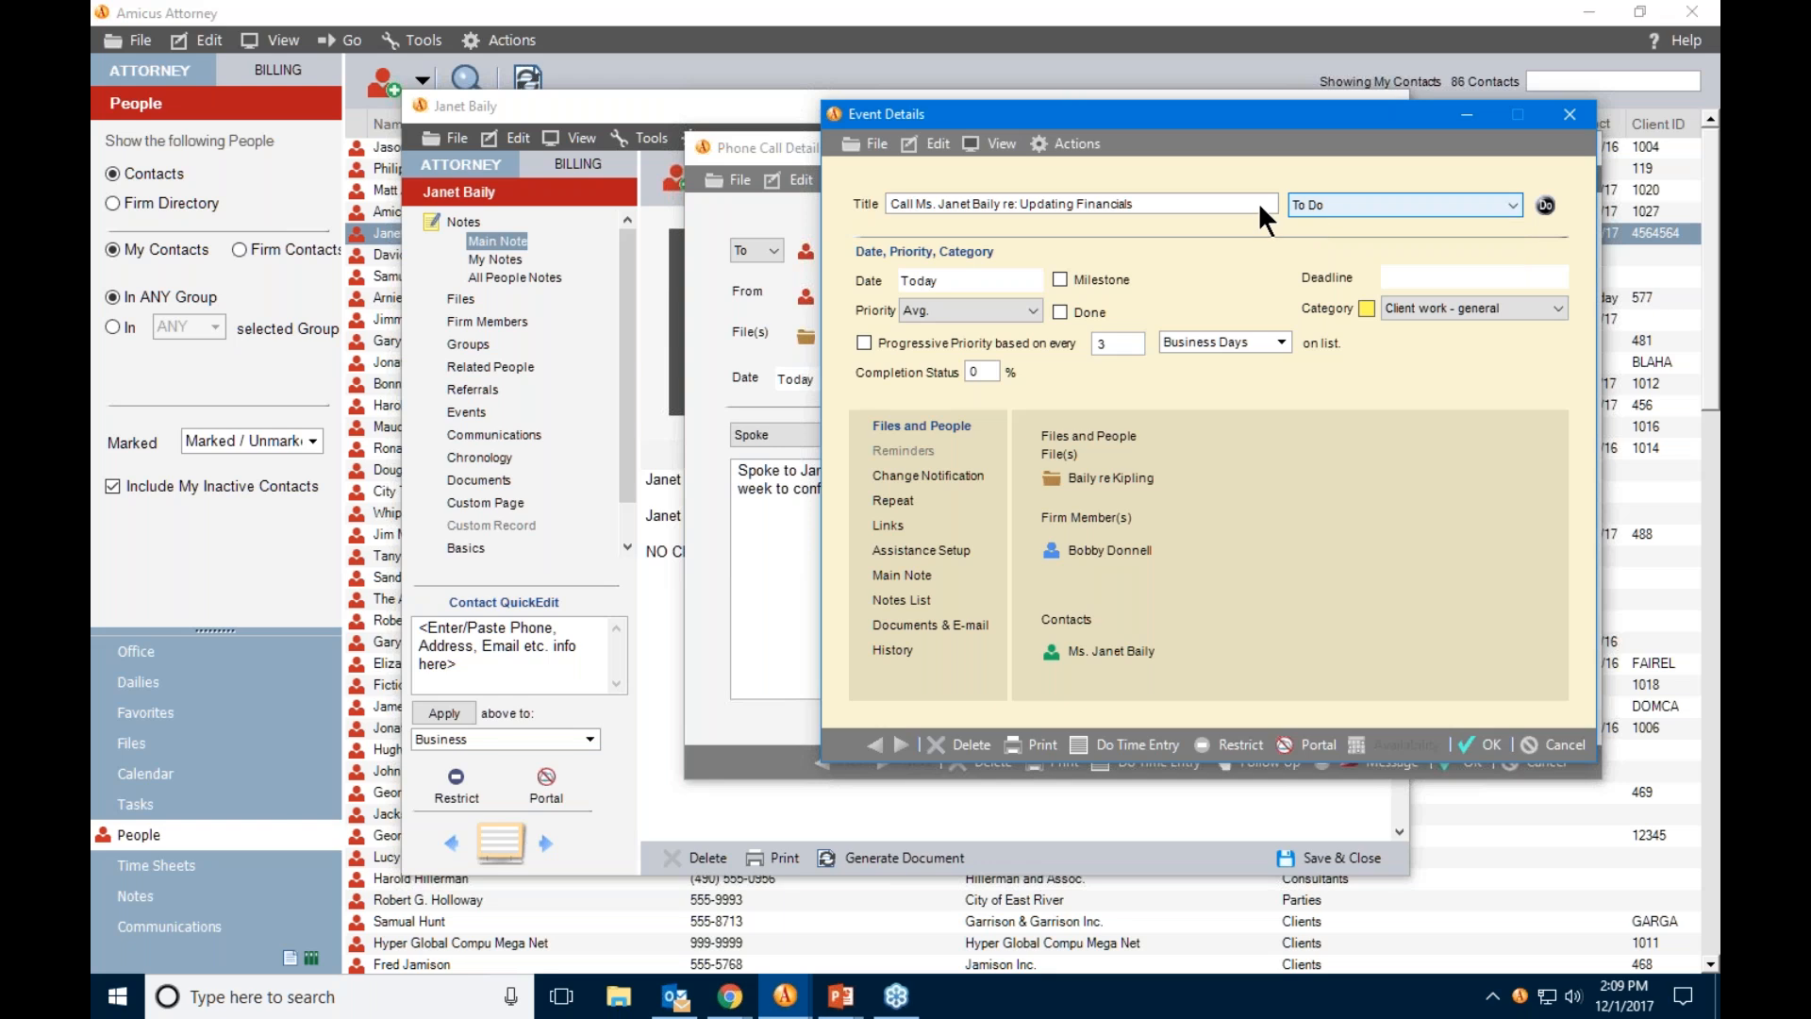
Set the follow-up's date to Dec 11, 2017 and its deadline to Dec 15, 2017.
click(1002, 274)
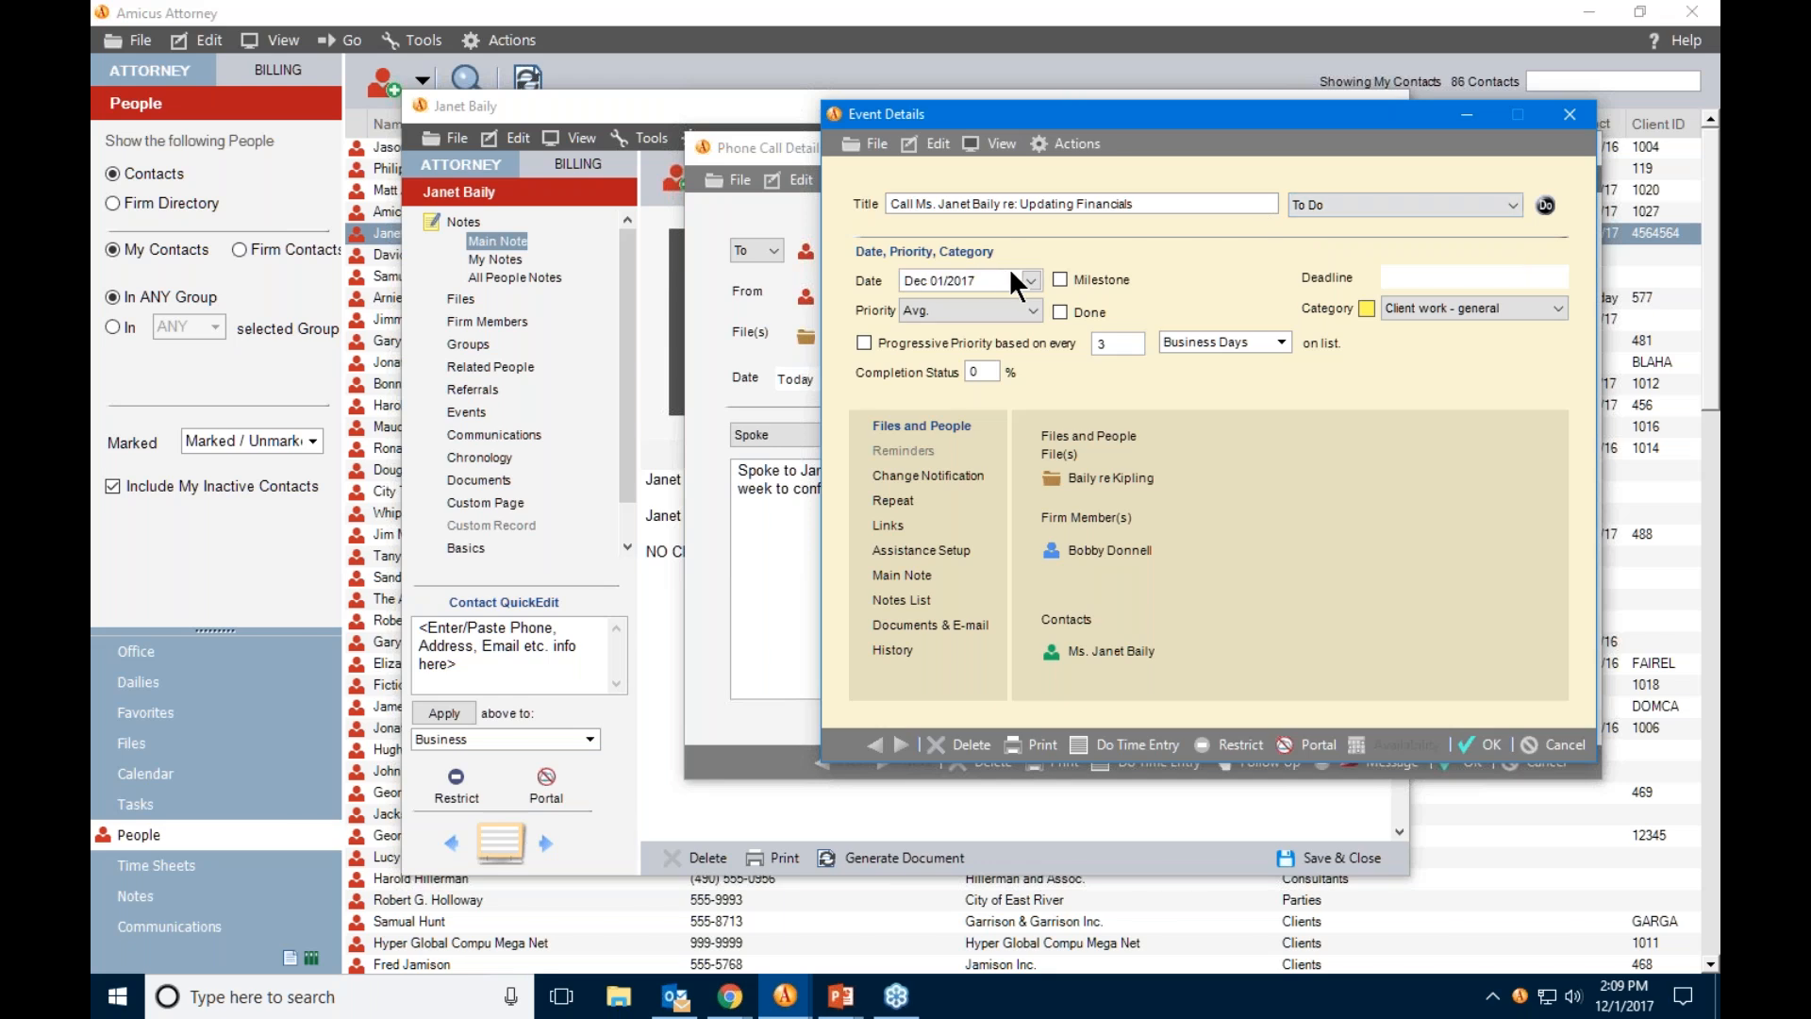
click(1030, 276)
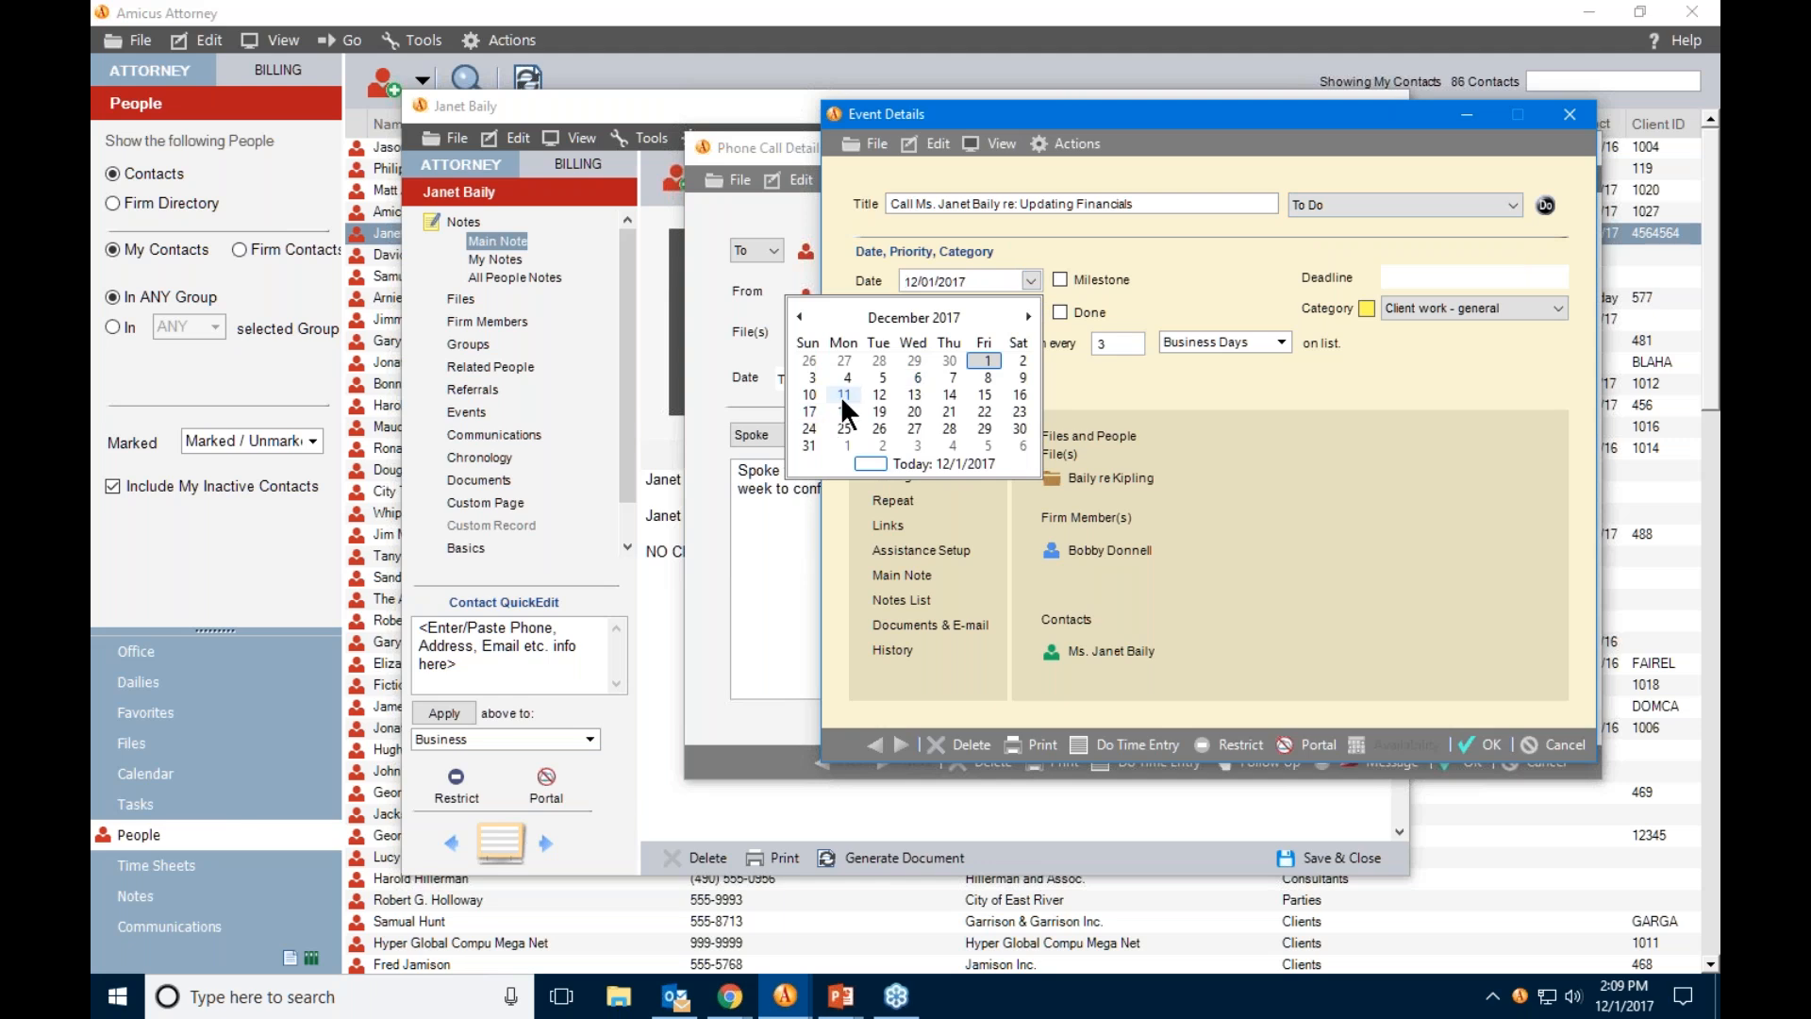
click(843, 400)
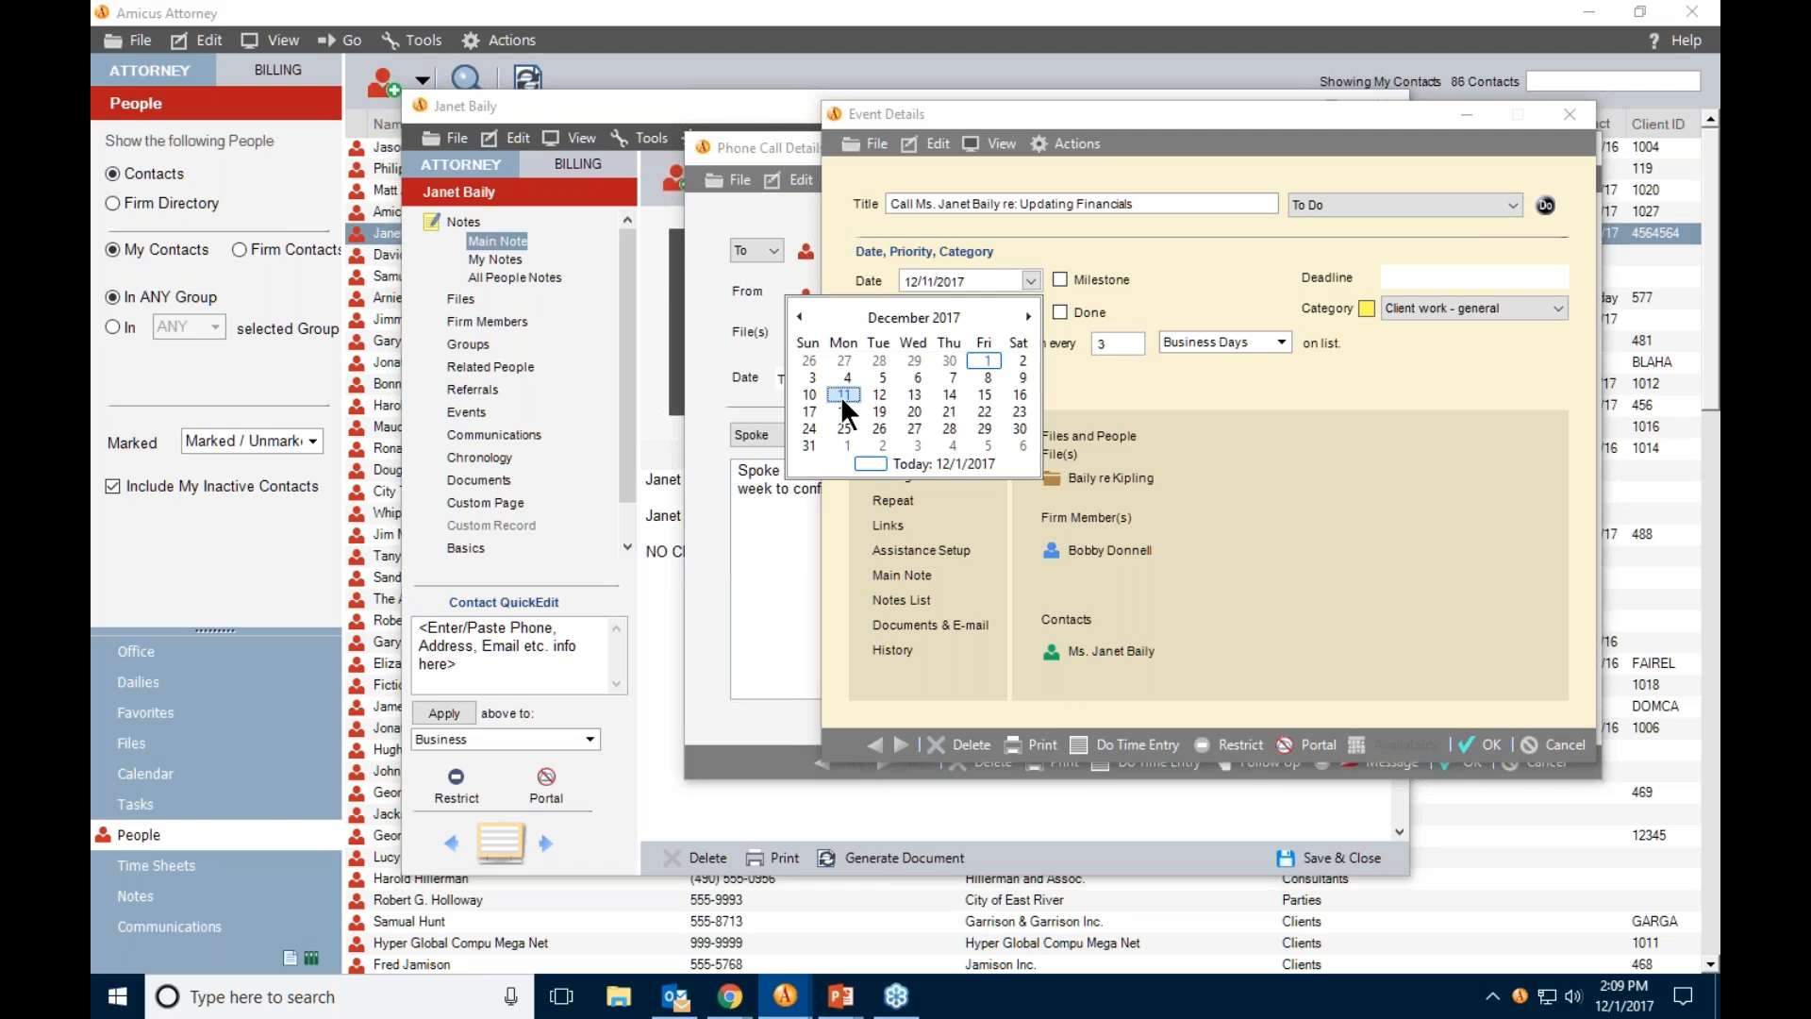
click(908, 282)
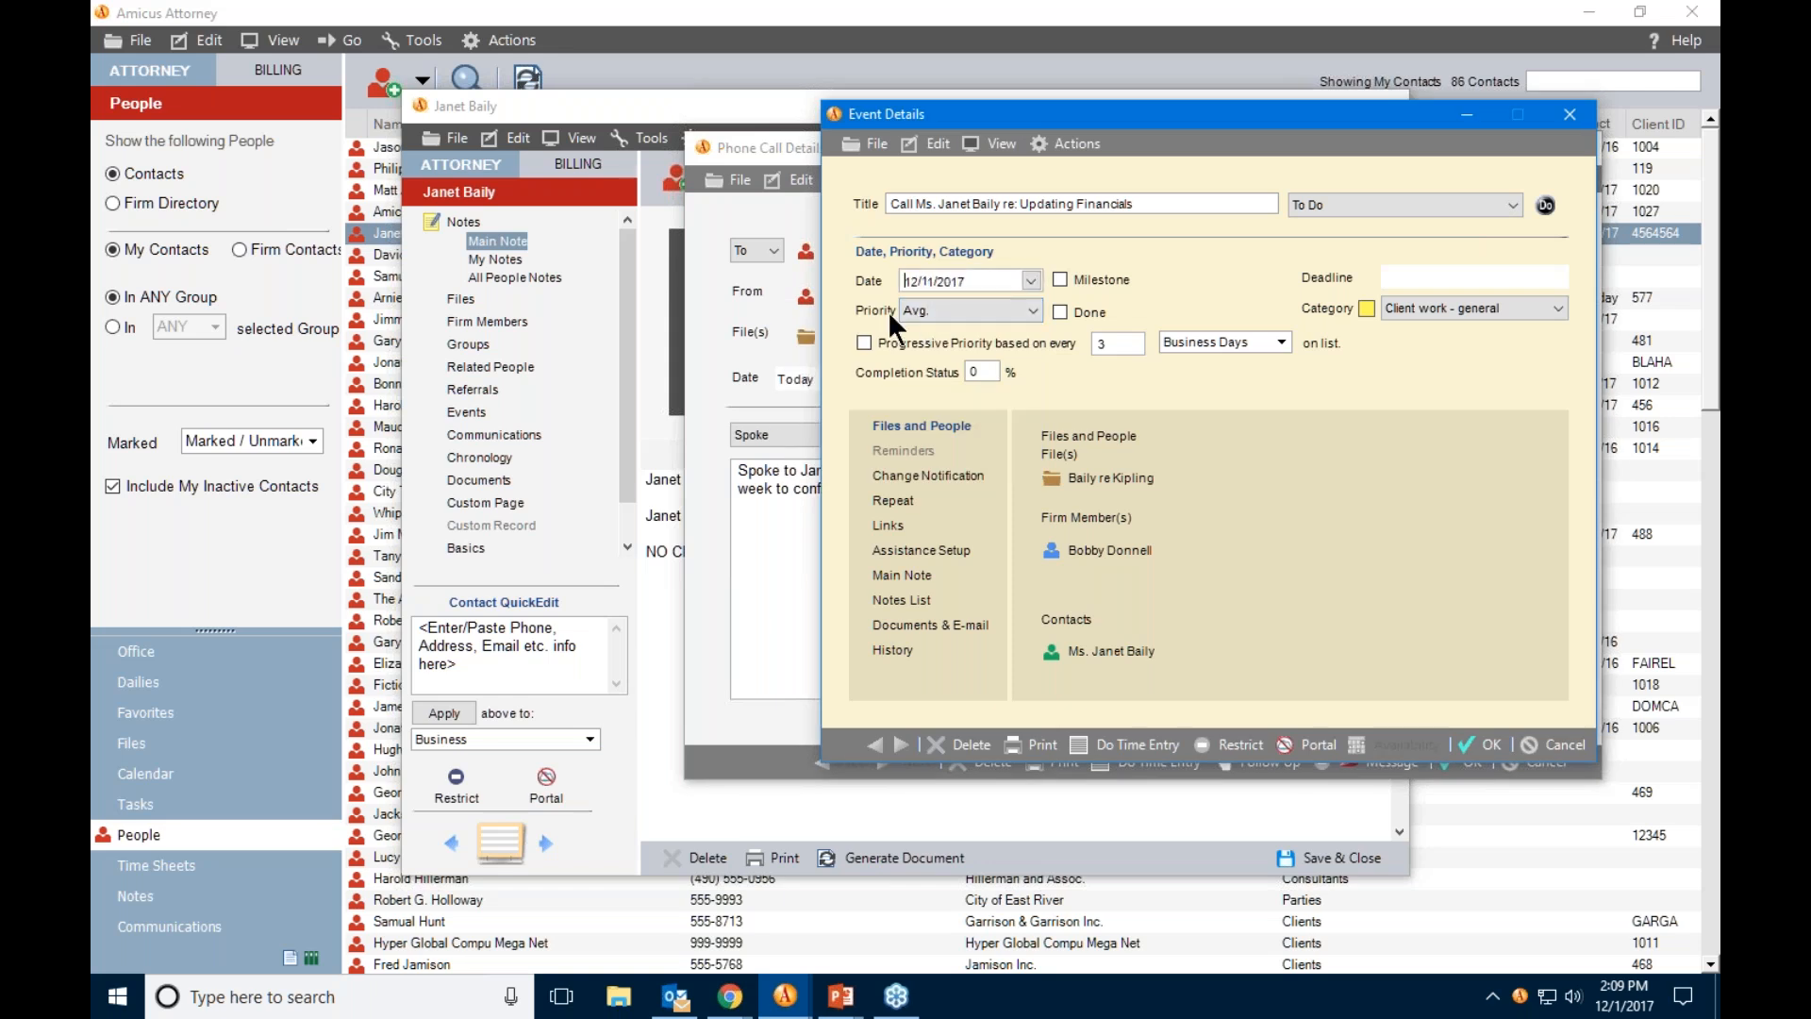
click(1558, 273)
click(1511, 390)
click(1403, 278)
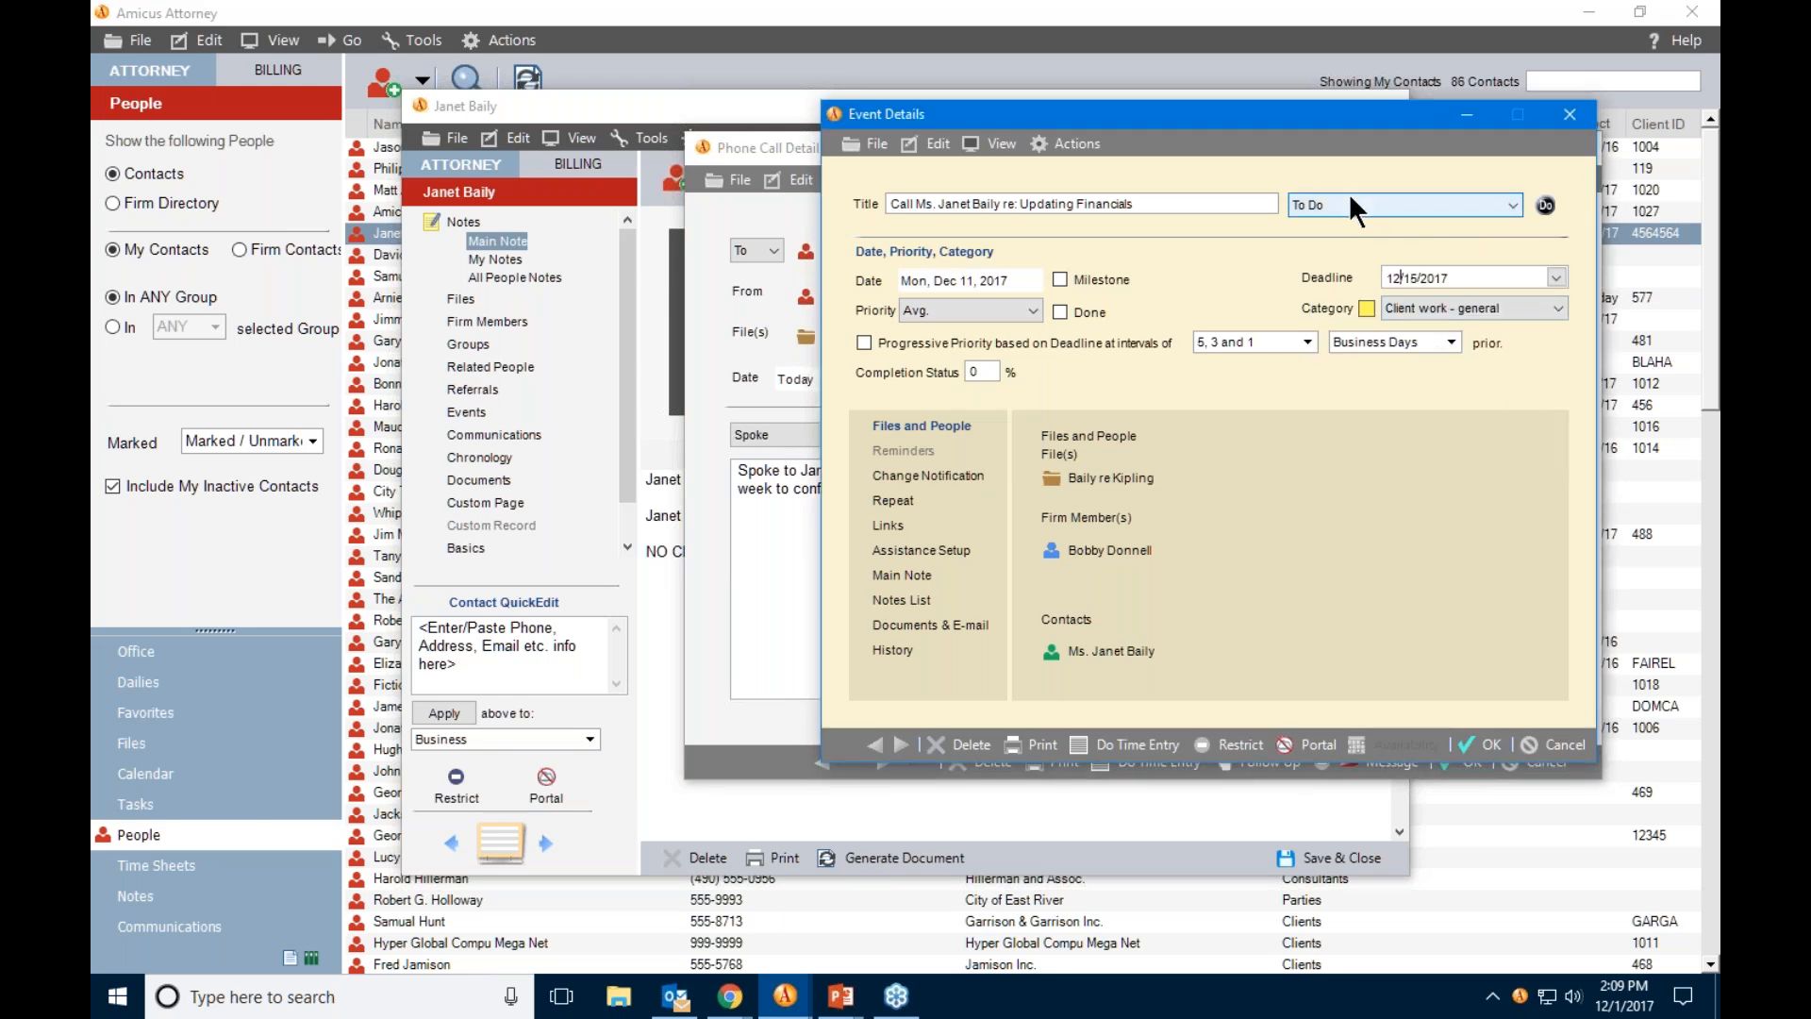
Replace the follow-up's assigned firm member with the paralegal from the workgroup.
click(1085, 483)
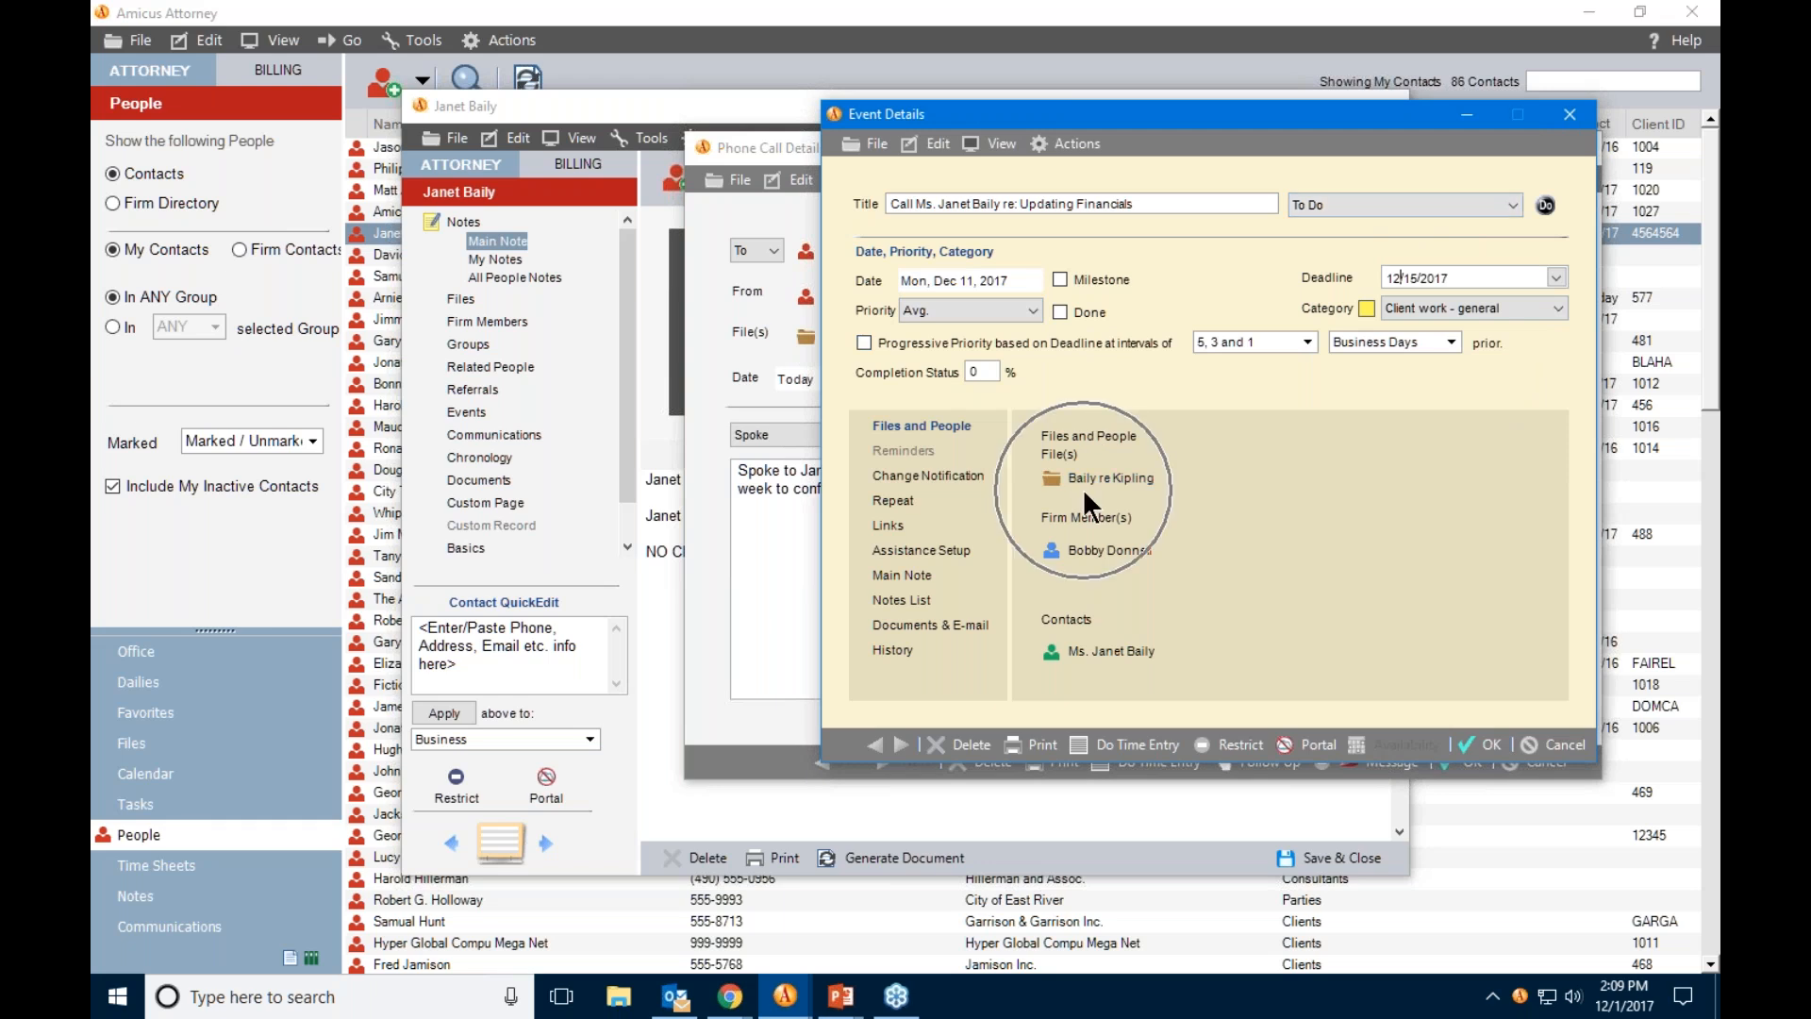
click(1073, 555)
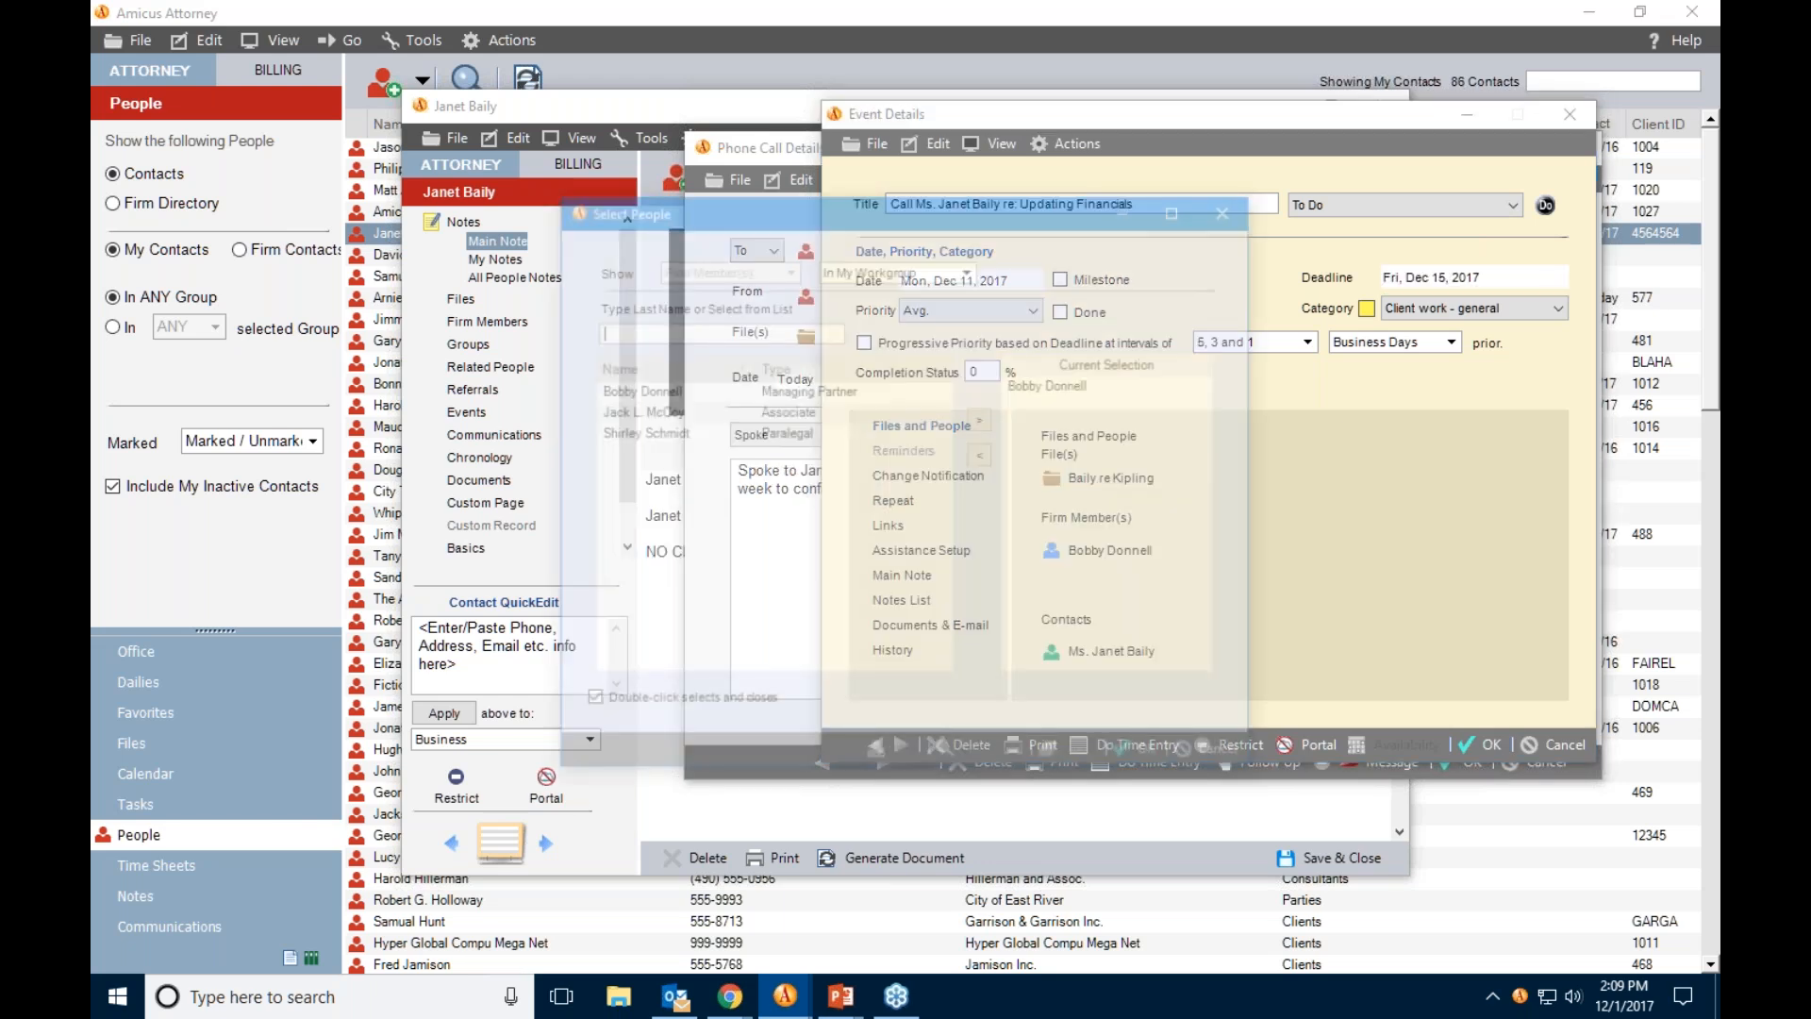
click(1062, 387)
click(974, 459)
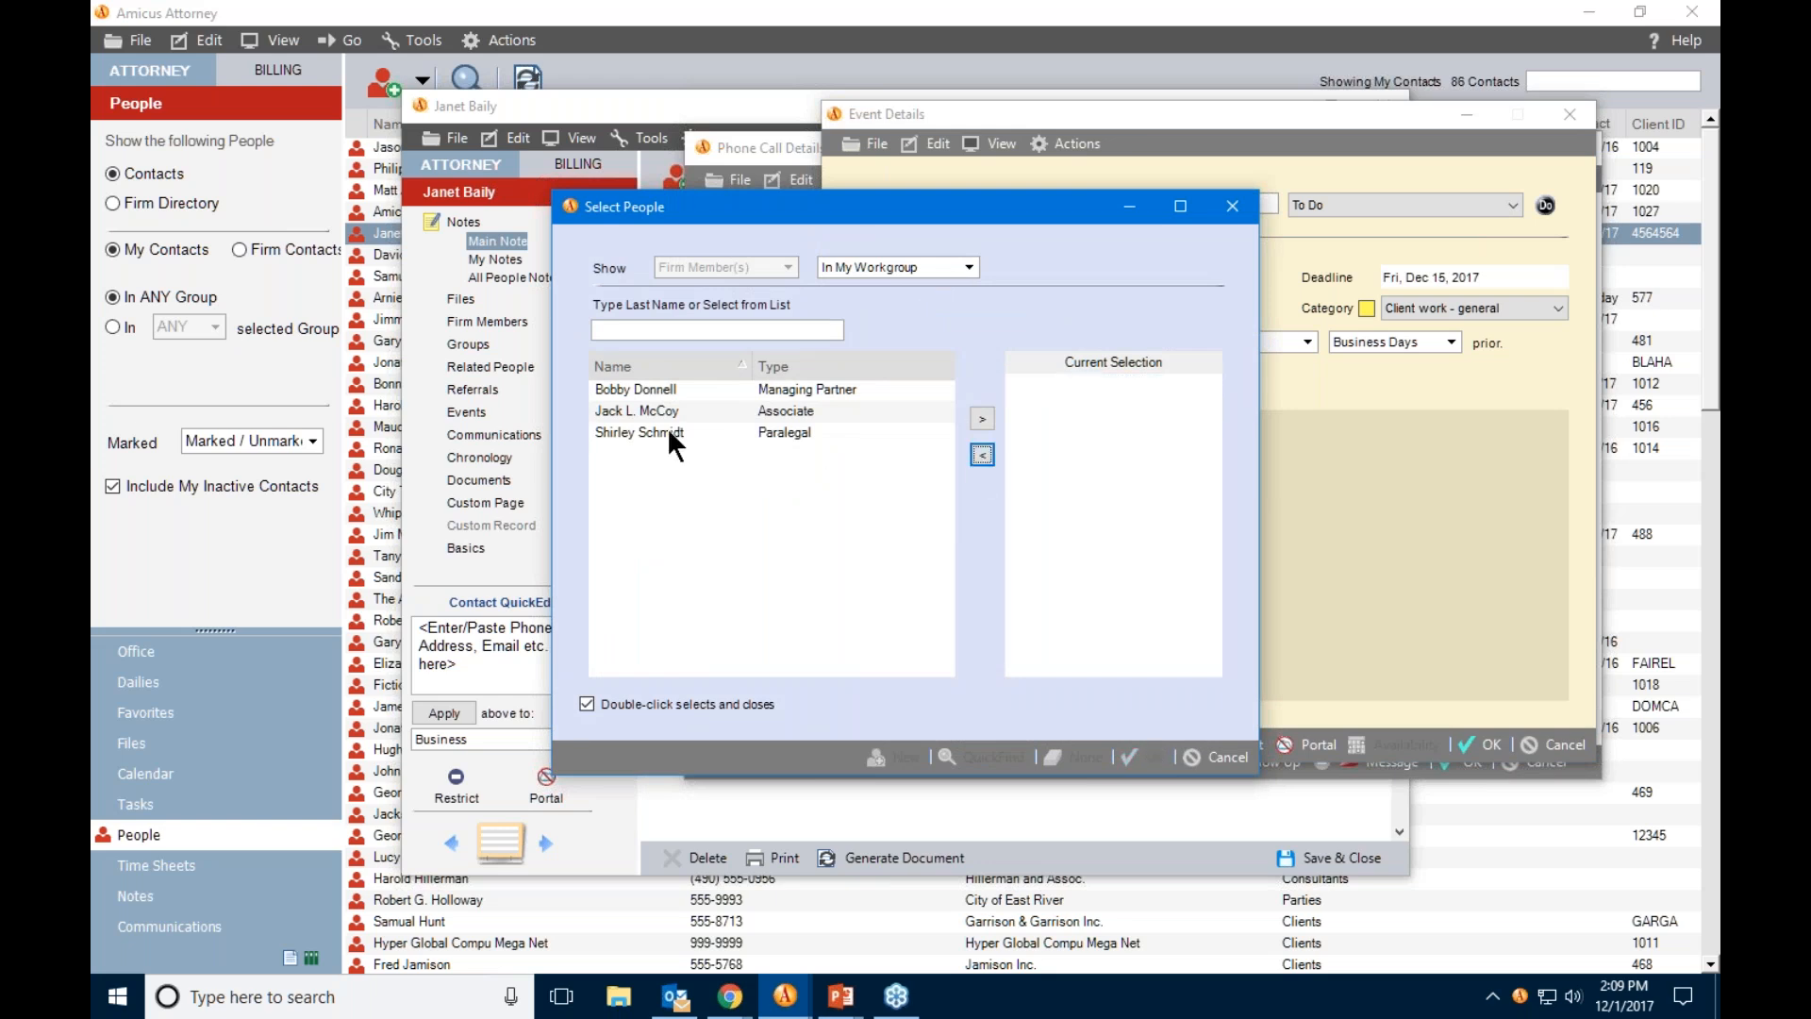
click(622, 432)
click(982, 419)
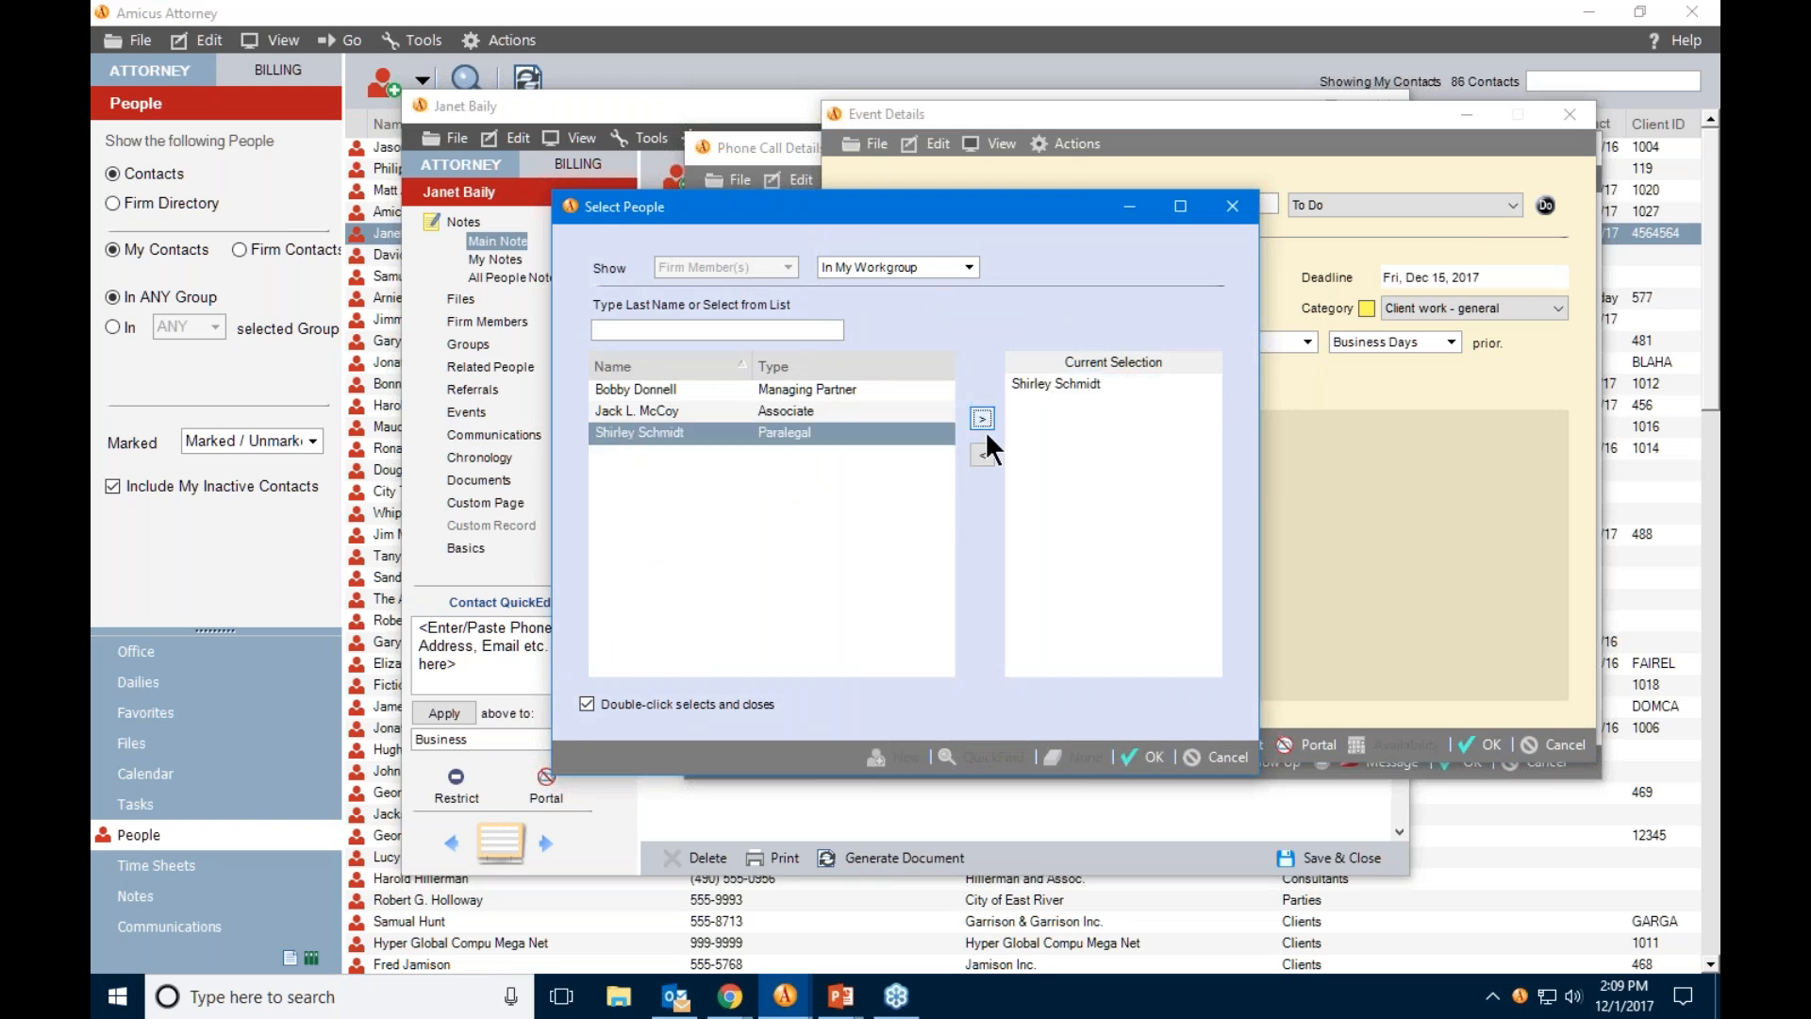
Reassign the follow-up from the paralegal to the managing partner and save the event.
click(1034, 385)
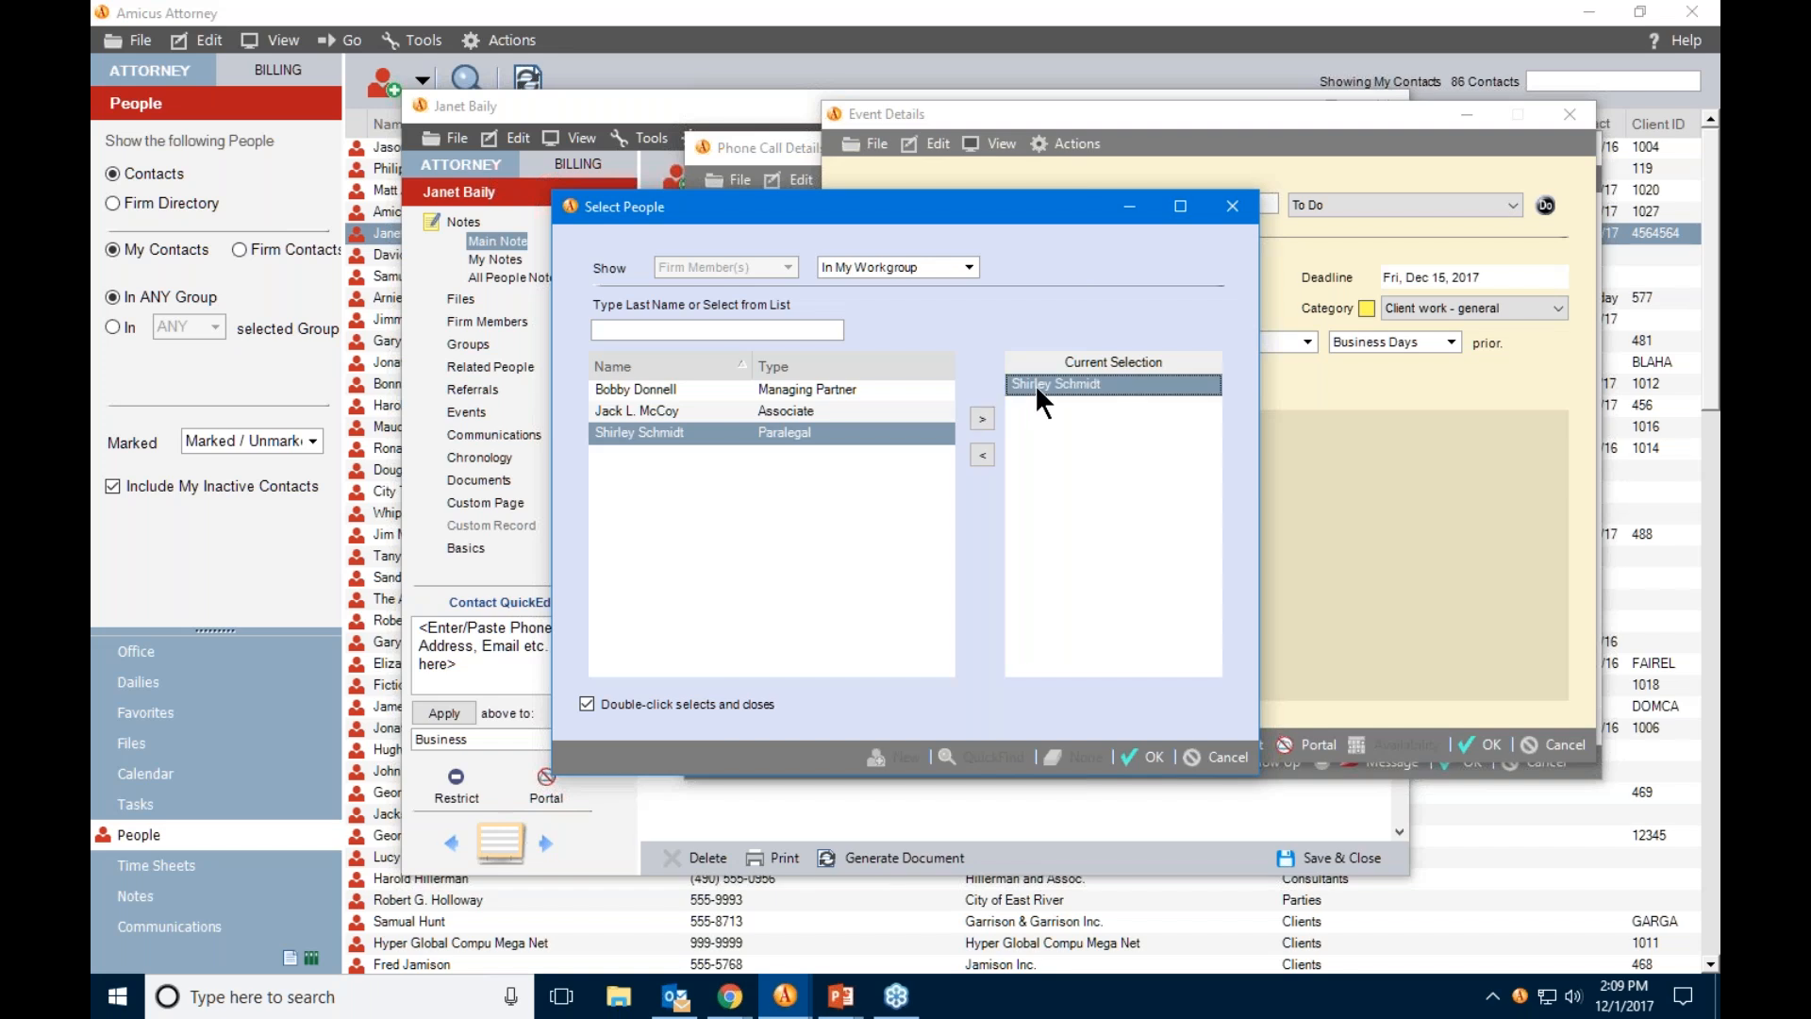
click(980, 456)
click(651, 388)
click(982, 419)
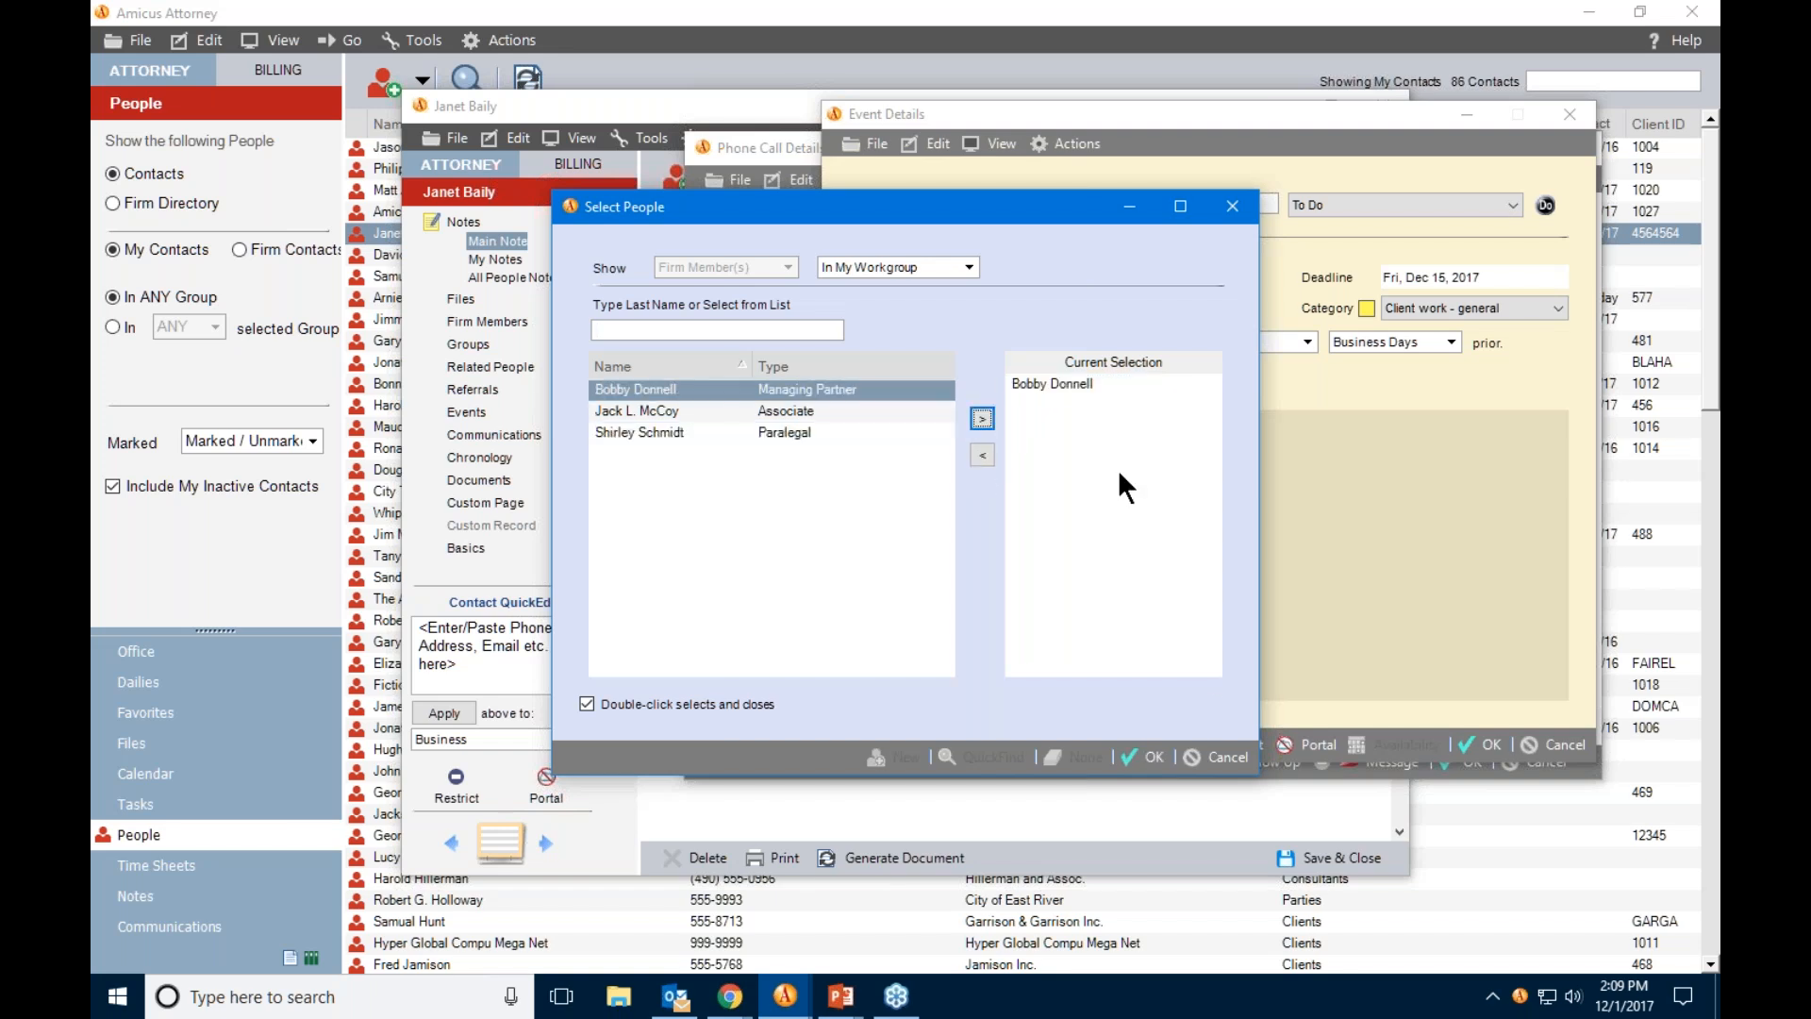
click(1149, 759)
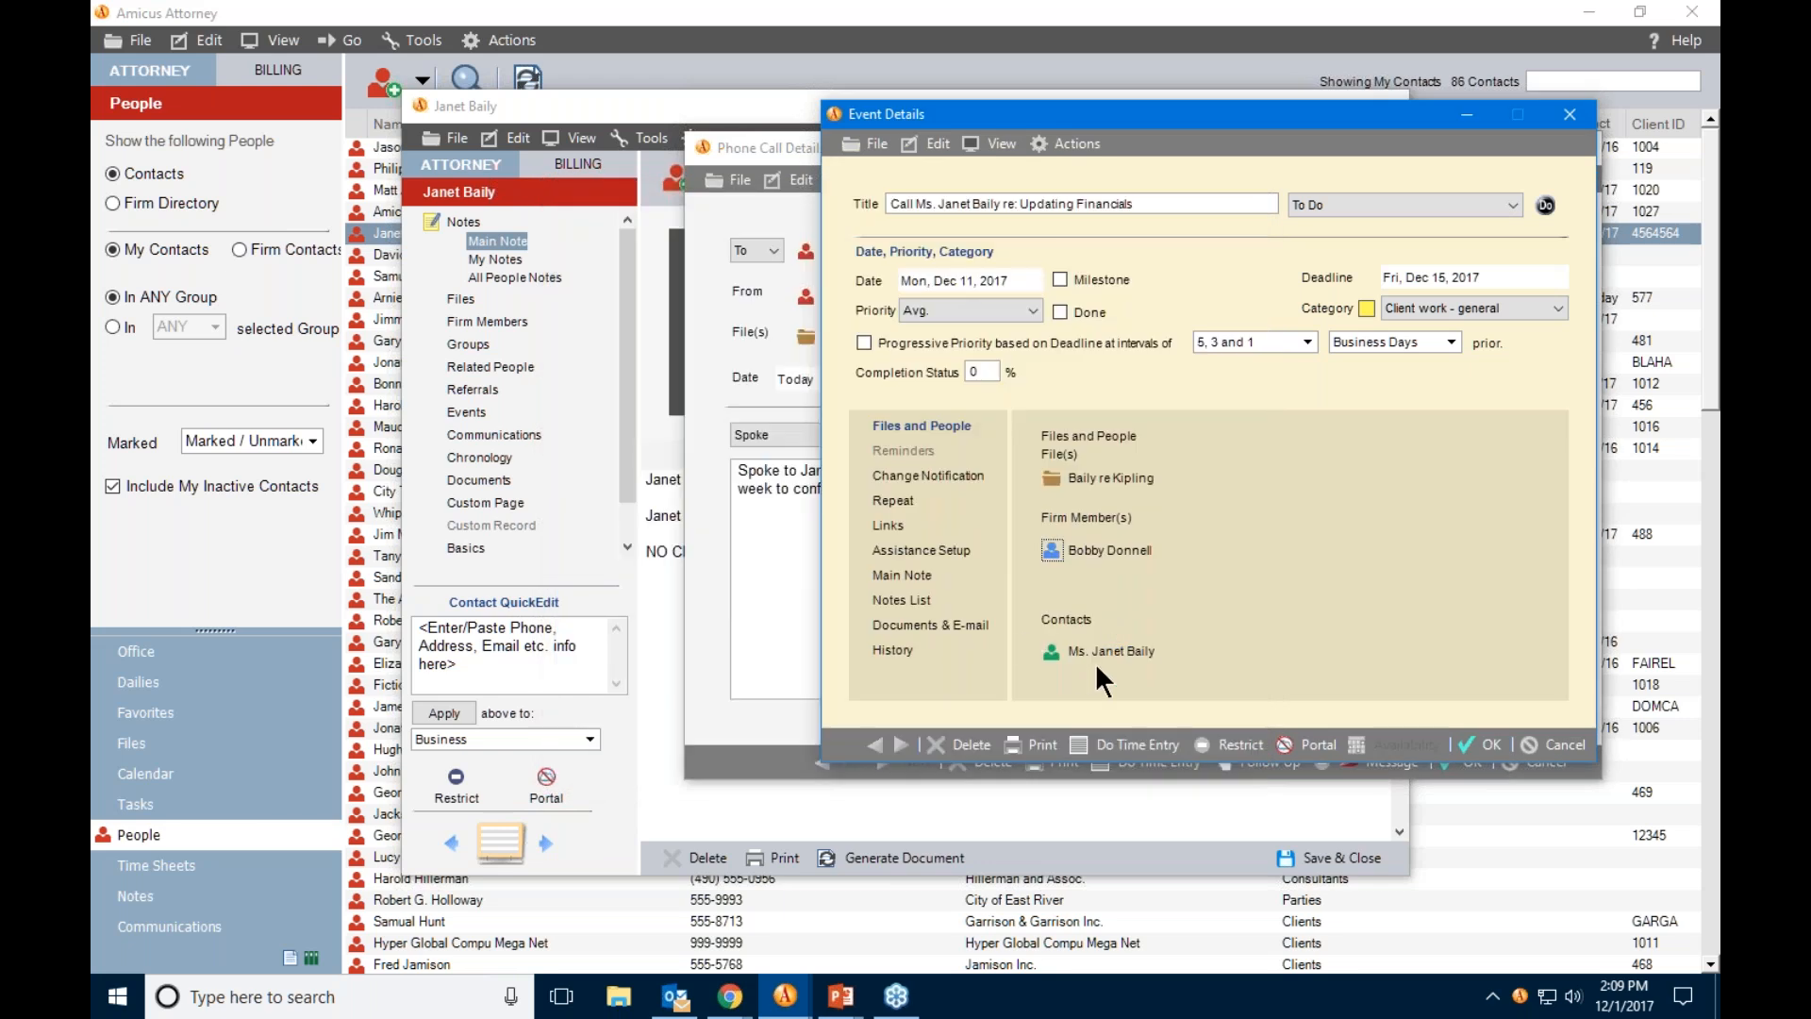
click(1477, 744)
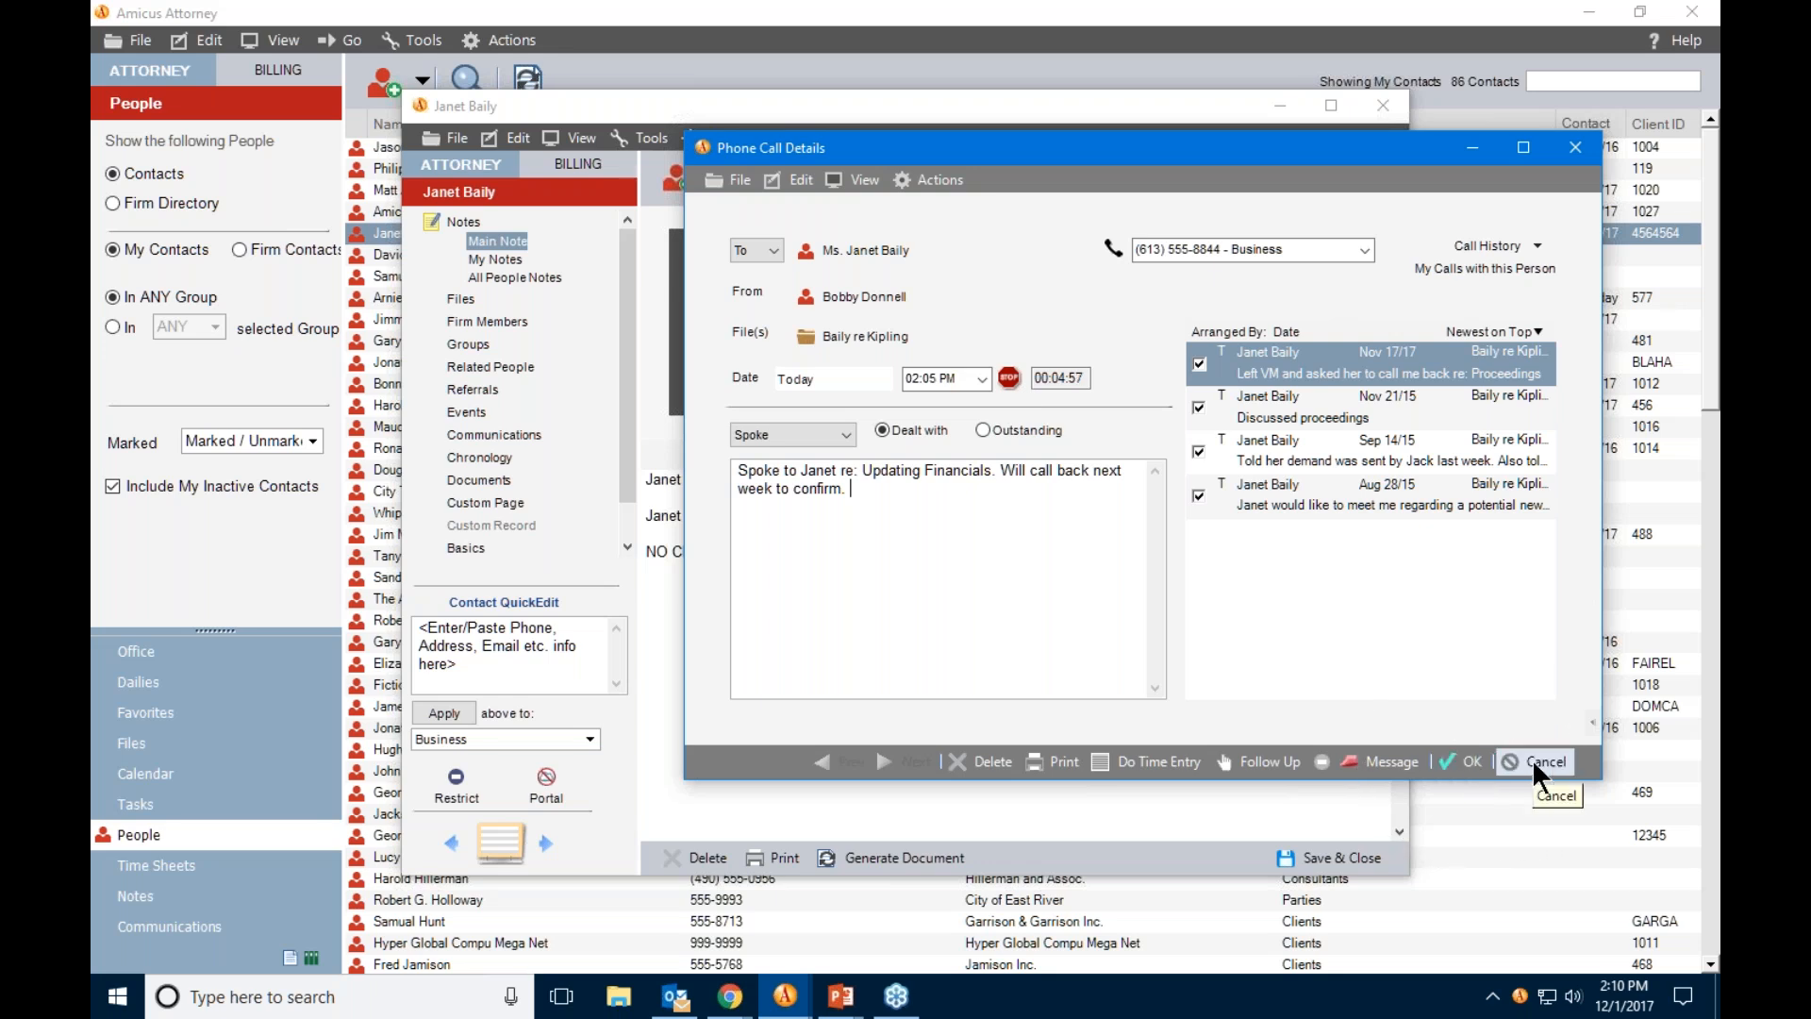
Create a time entry from the phone call and delete the call note text after the contact's name in its activity description.
click(1155, 760)
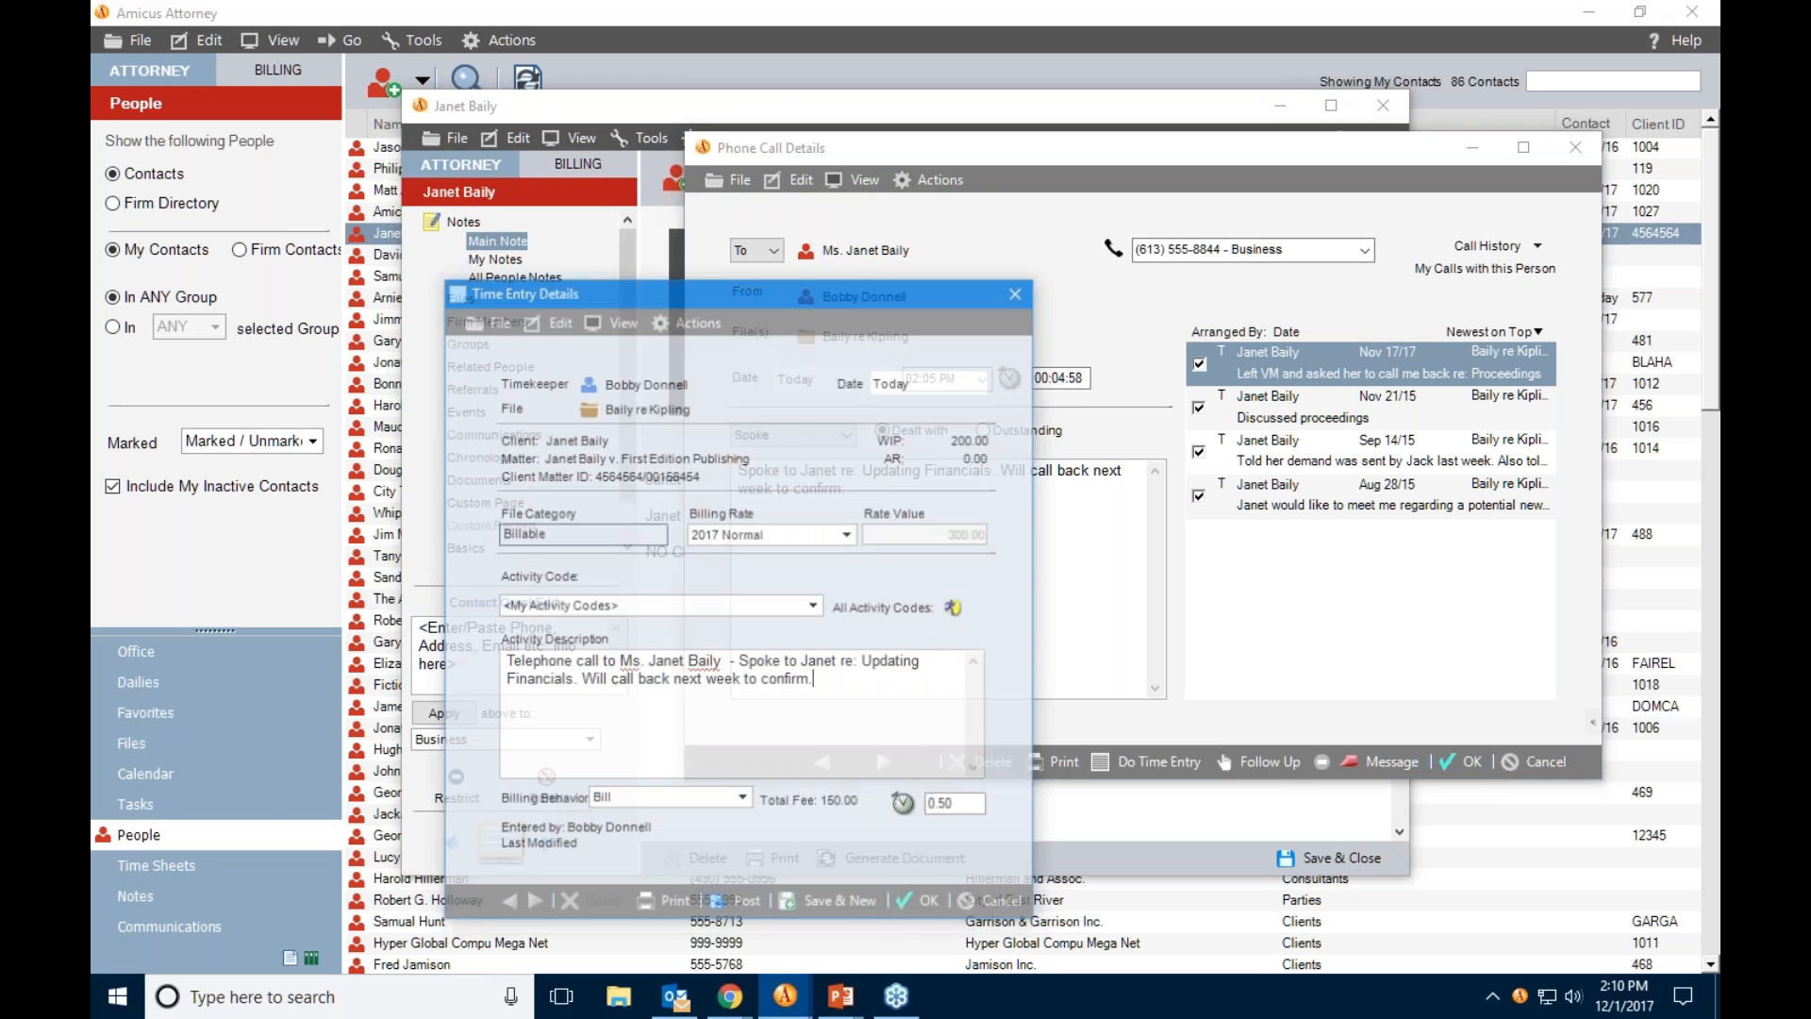
drag(972, 302, 1481, 181)
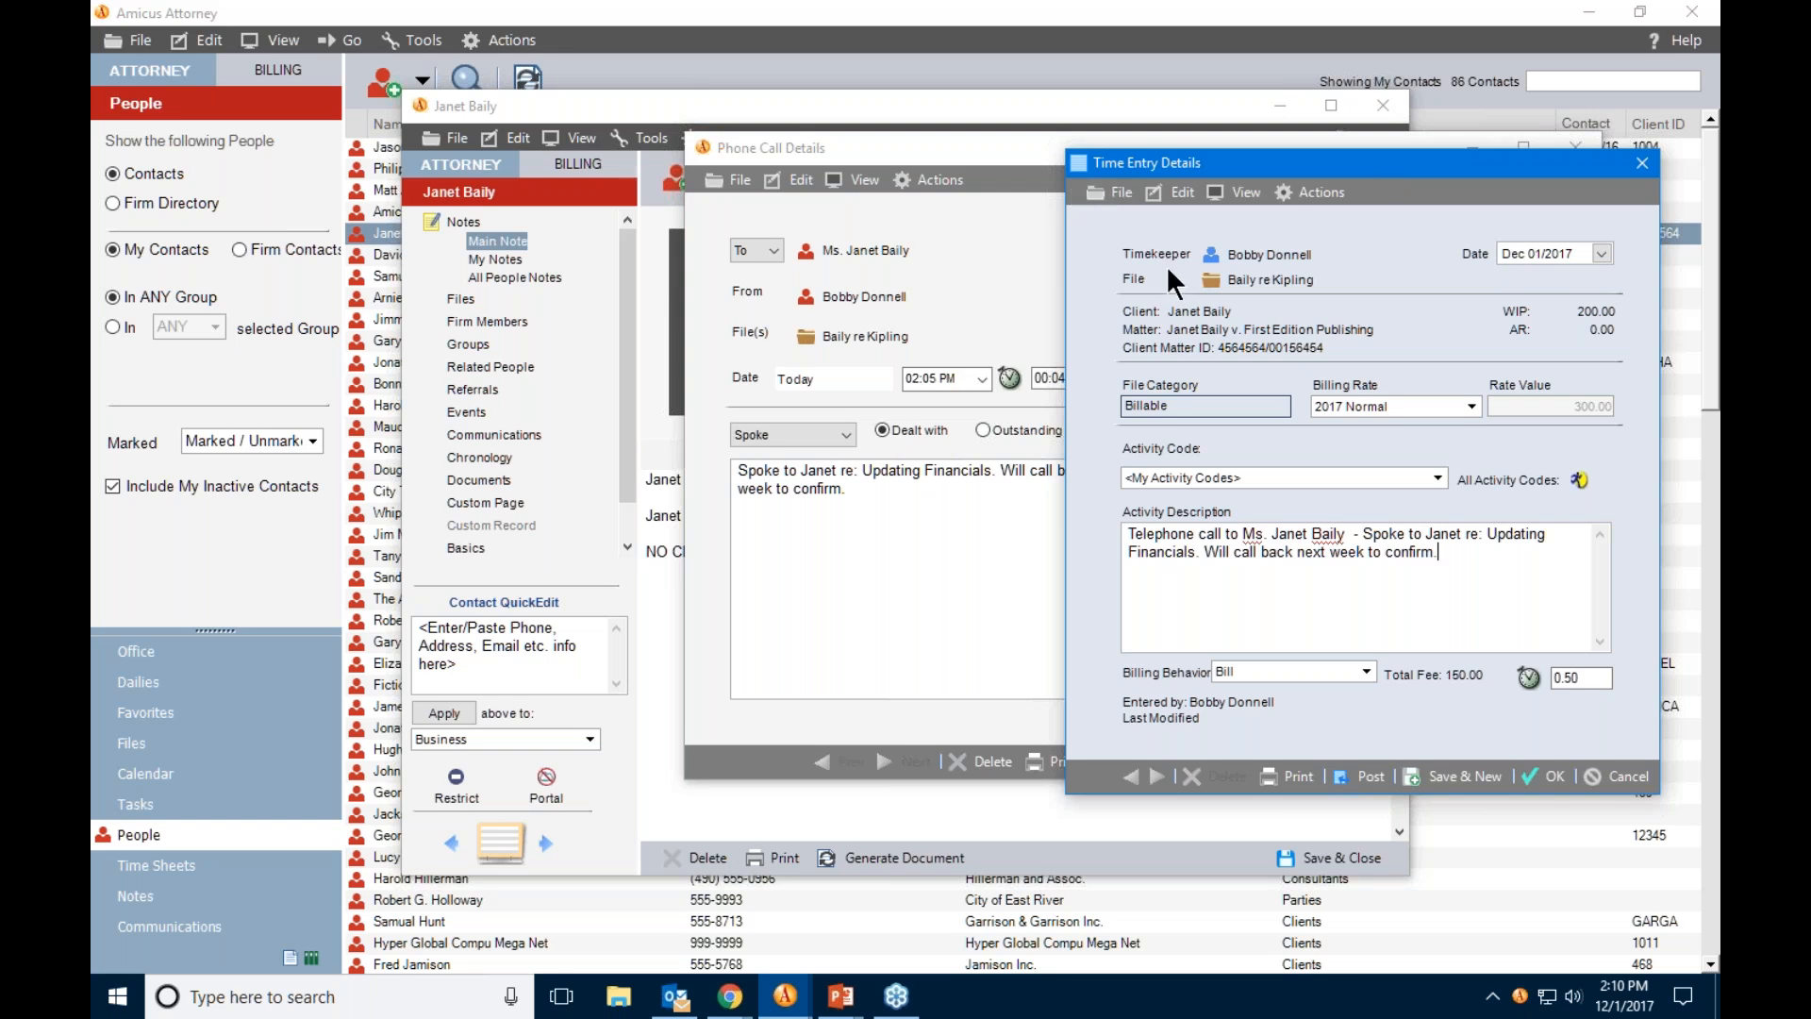
key(ctrl)
key(ctrl)
key(ctrl)
key(ctrl)
key(ctrl)
shift+click(1350, 534)
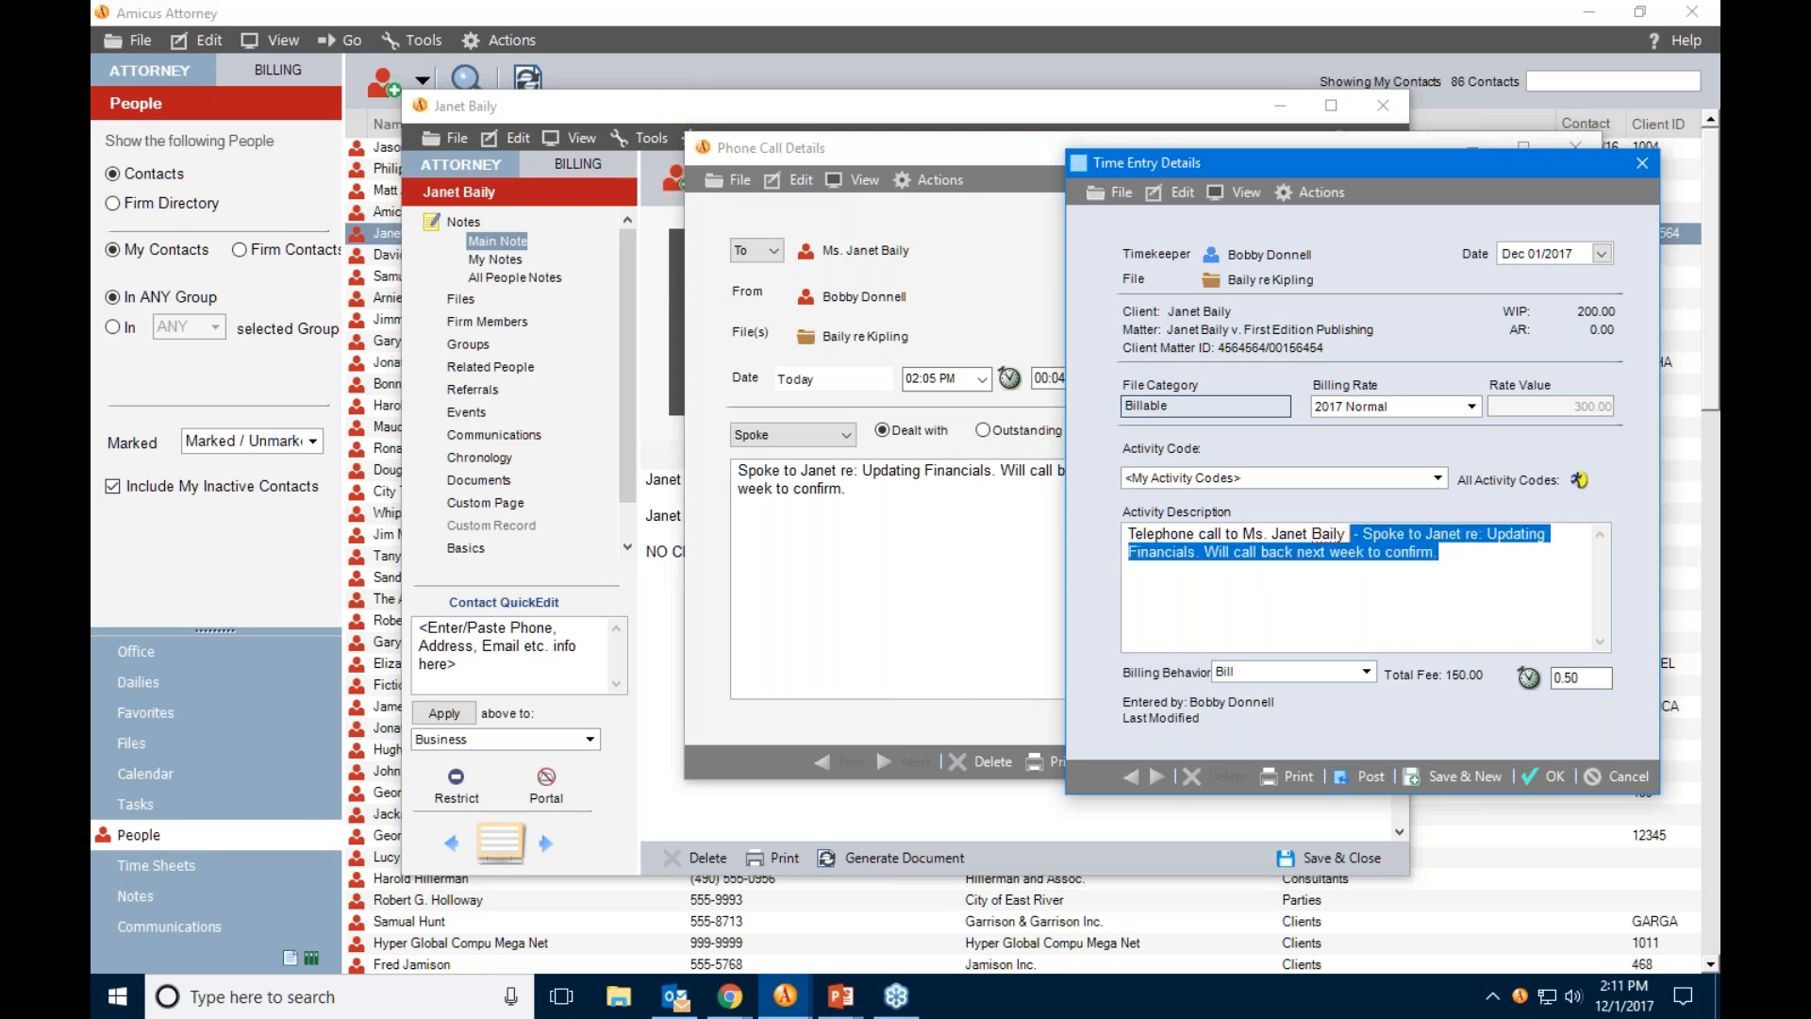
key(Delete)
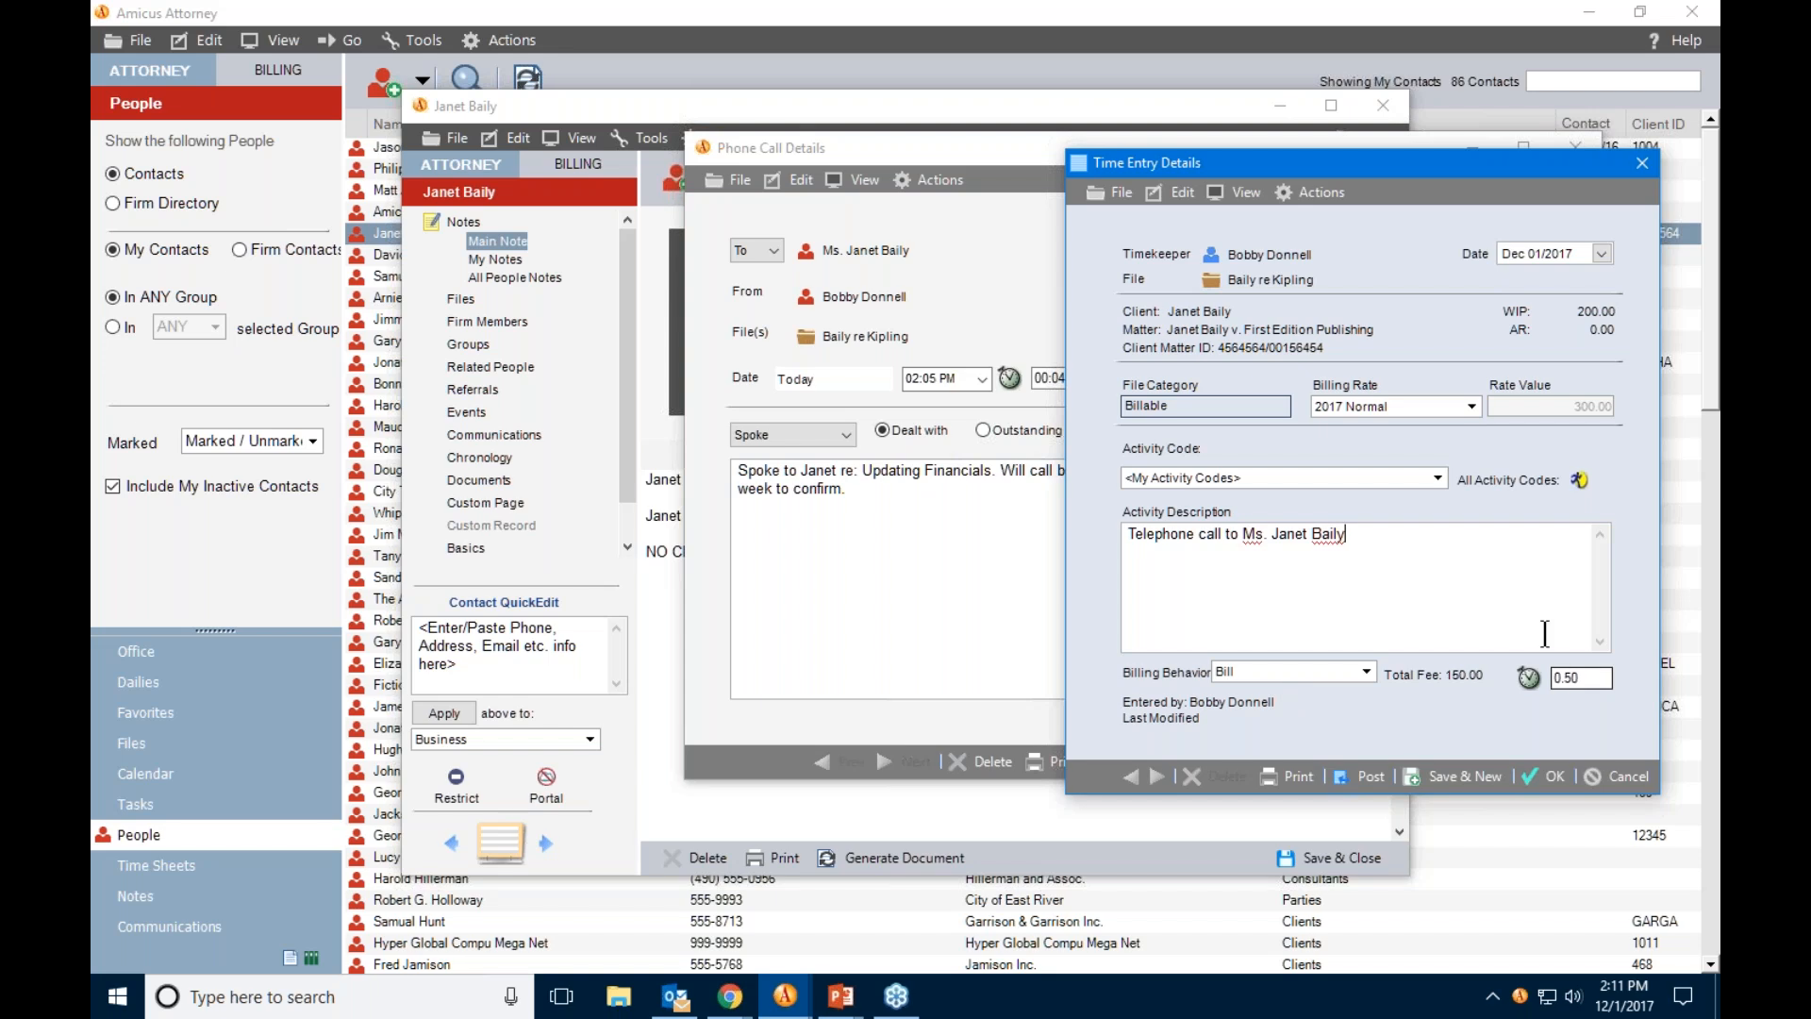
Set the time entry's duration to 0.10, and discard both the time entry and the phone call record.
drag(1448, 173, 1489, 167)
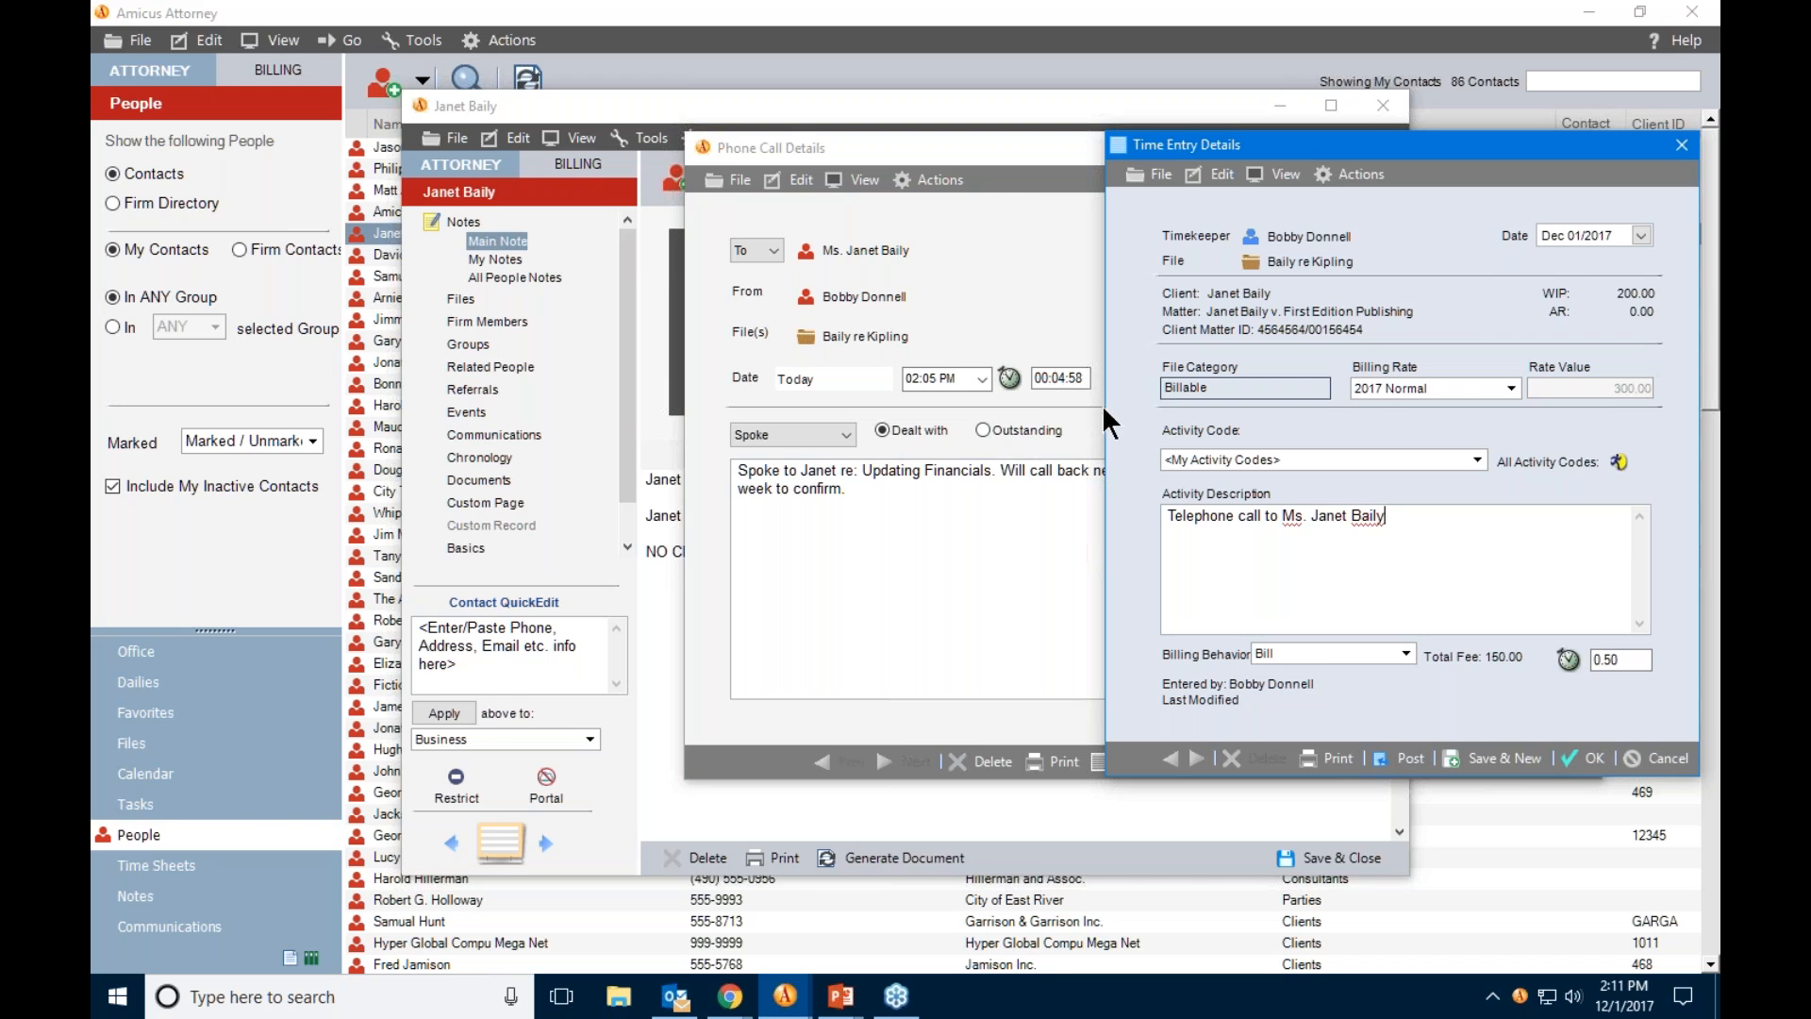
drag(1603, 660, 1646, 657)
text(10)
click(1494, 525)
click(1499, 669)
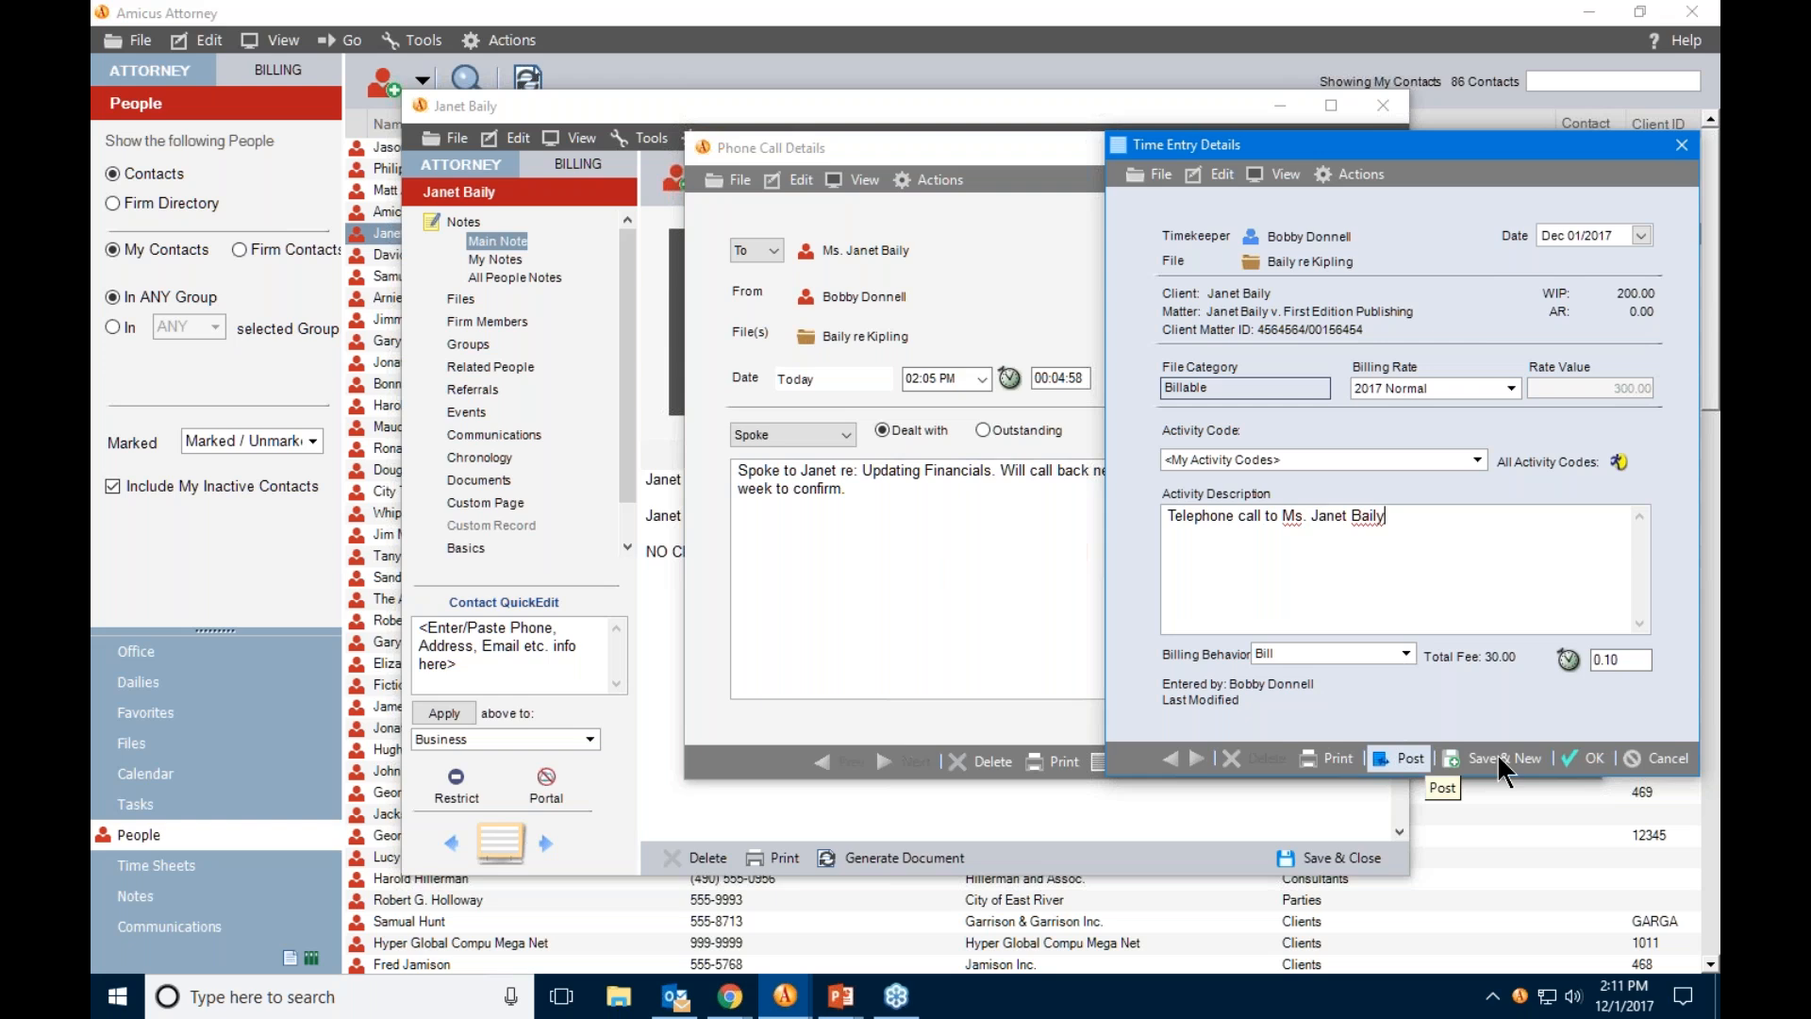
click(1663, 757)
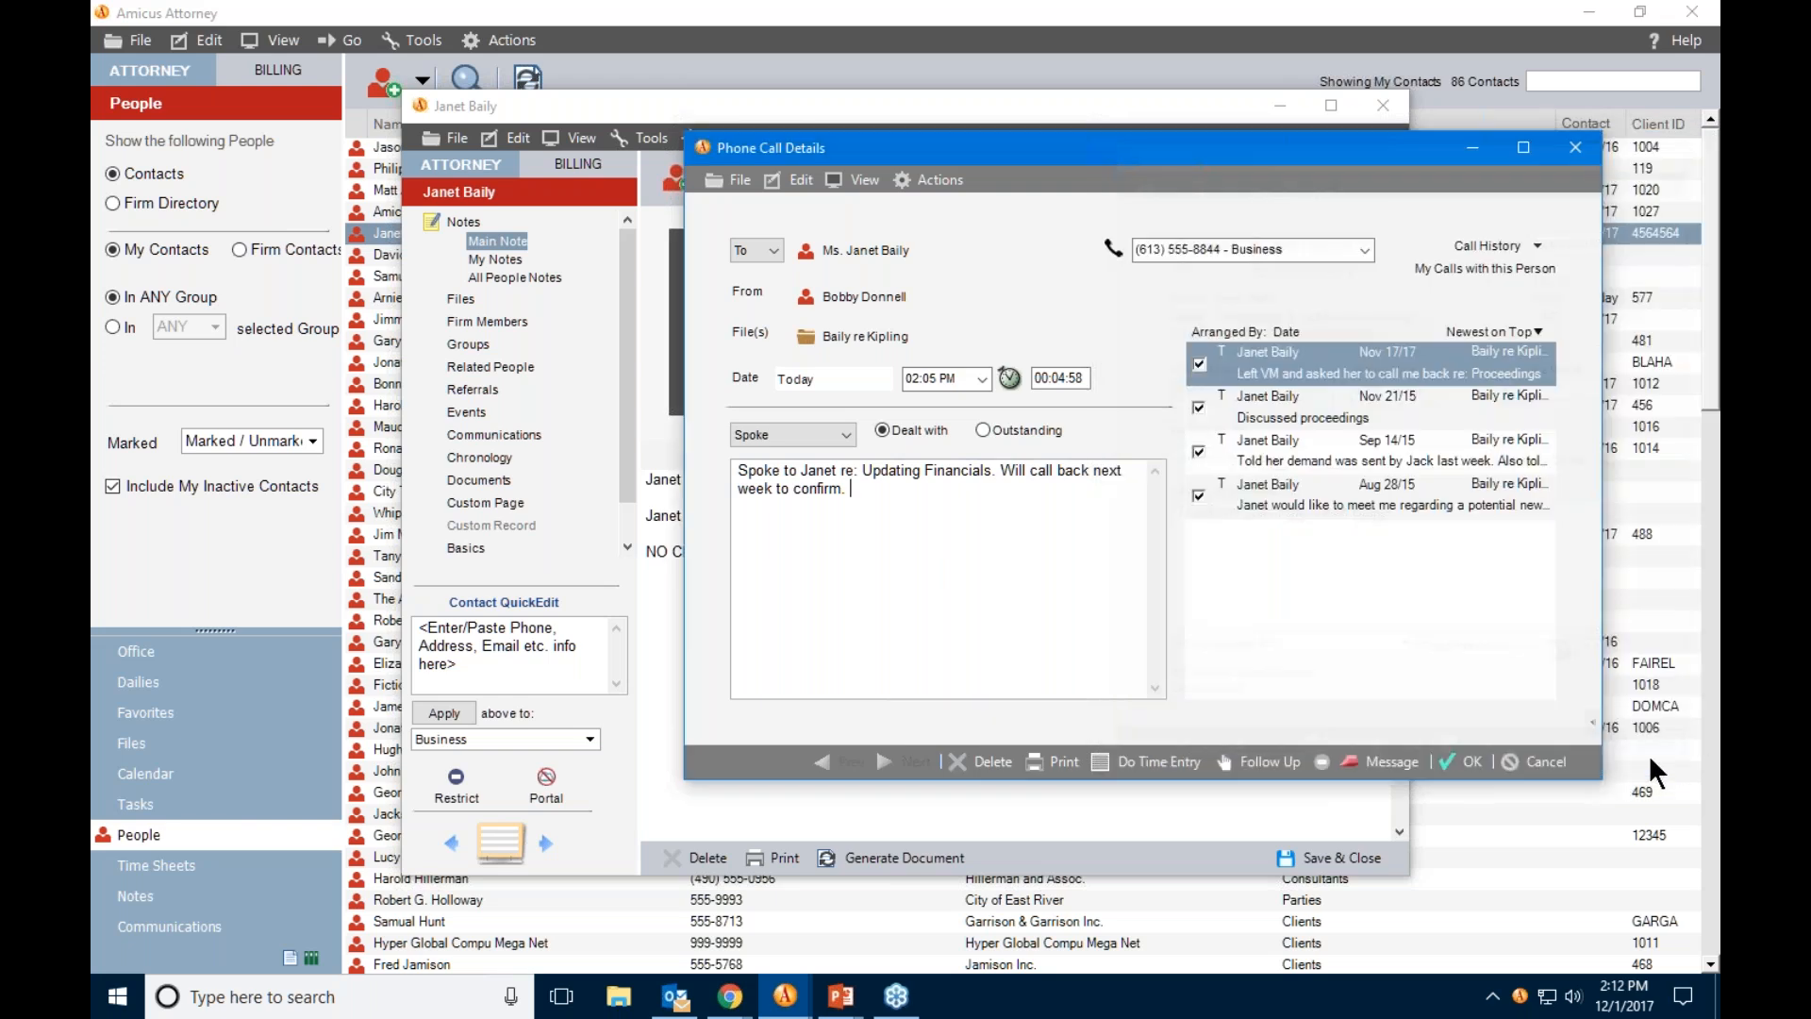
click(1558, 759)
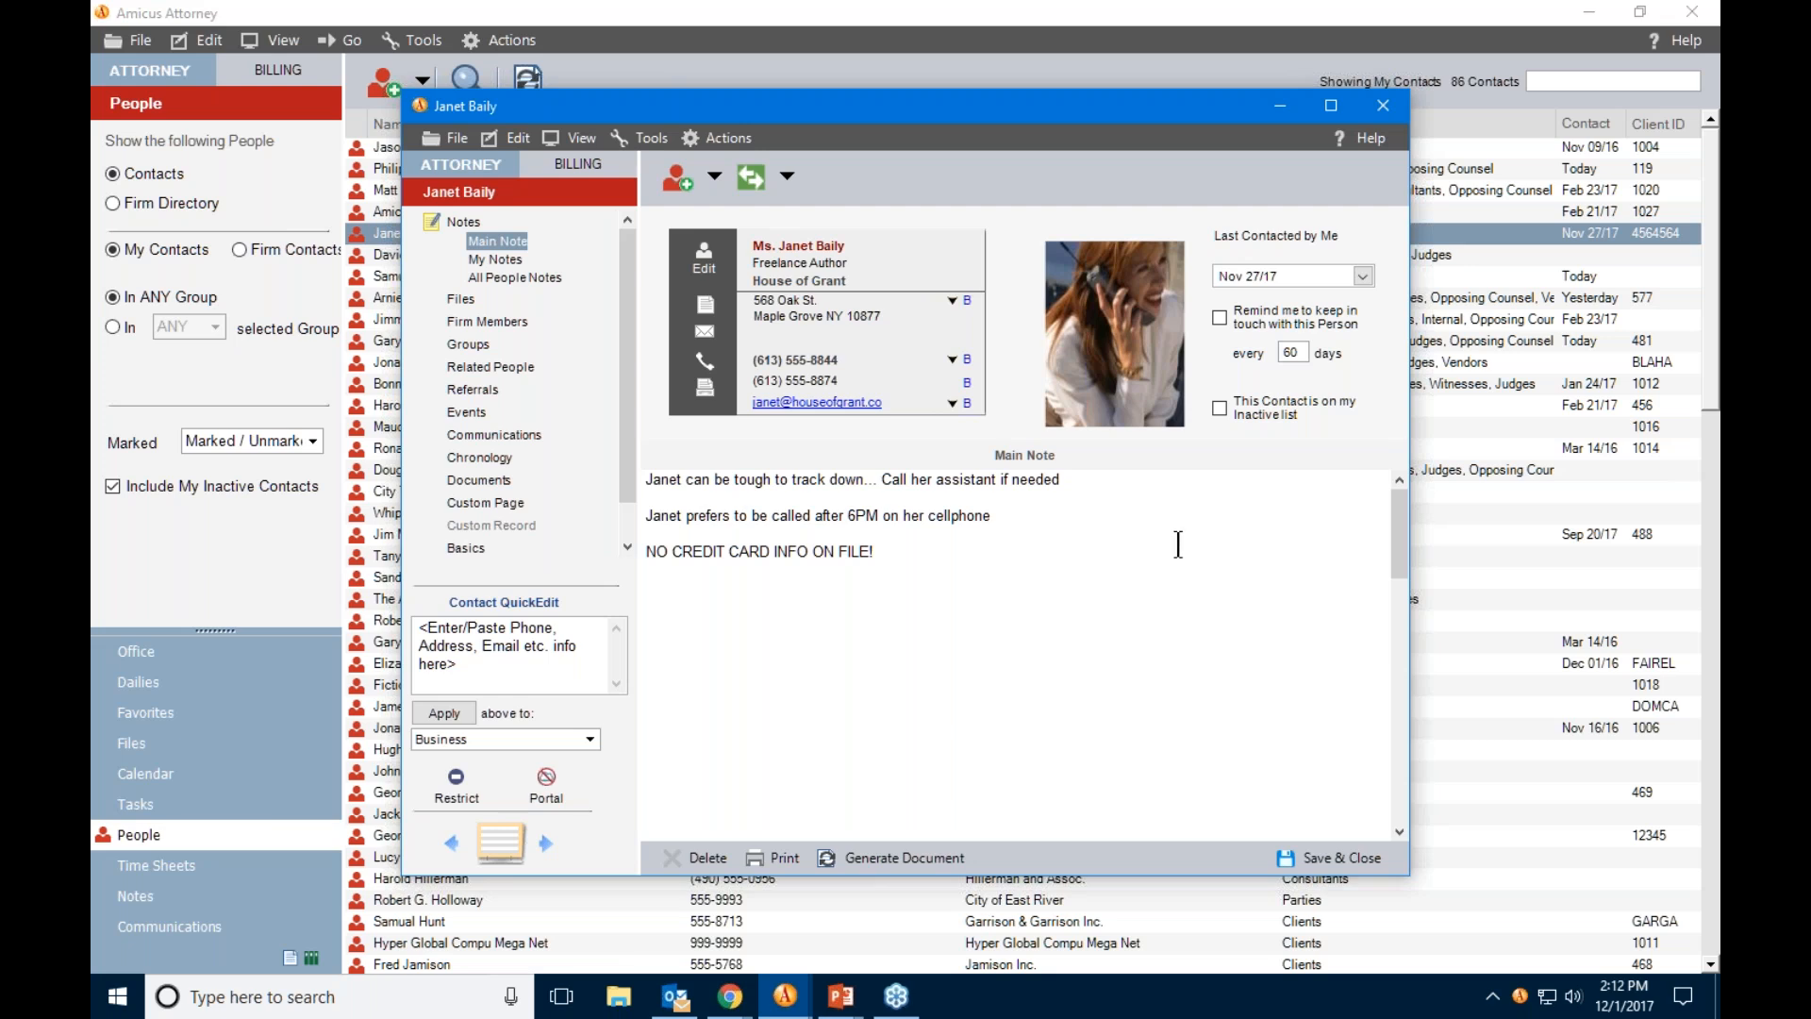
Review the contact's own calls and messages, all communications, and all calls and messages, and close the contact's details.
click(528, 432)
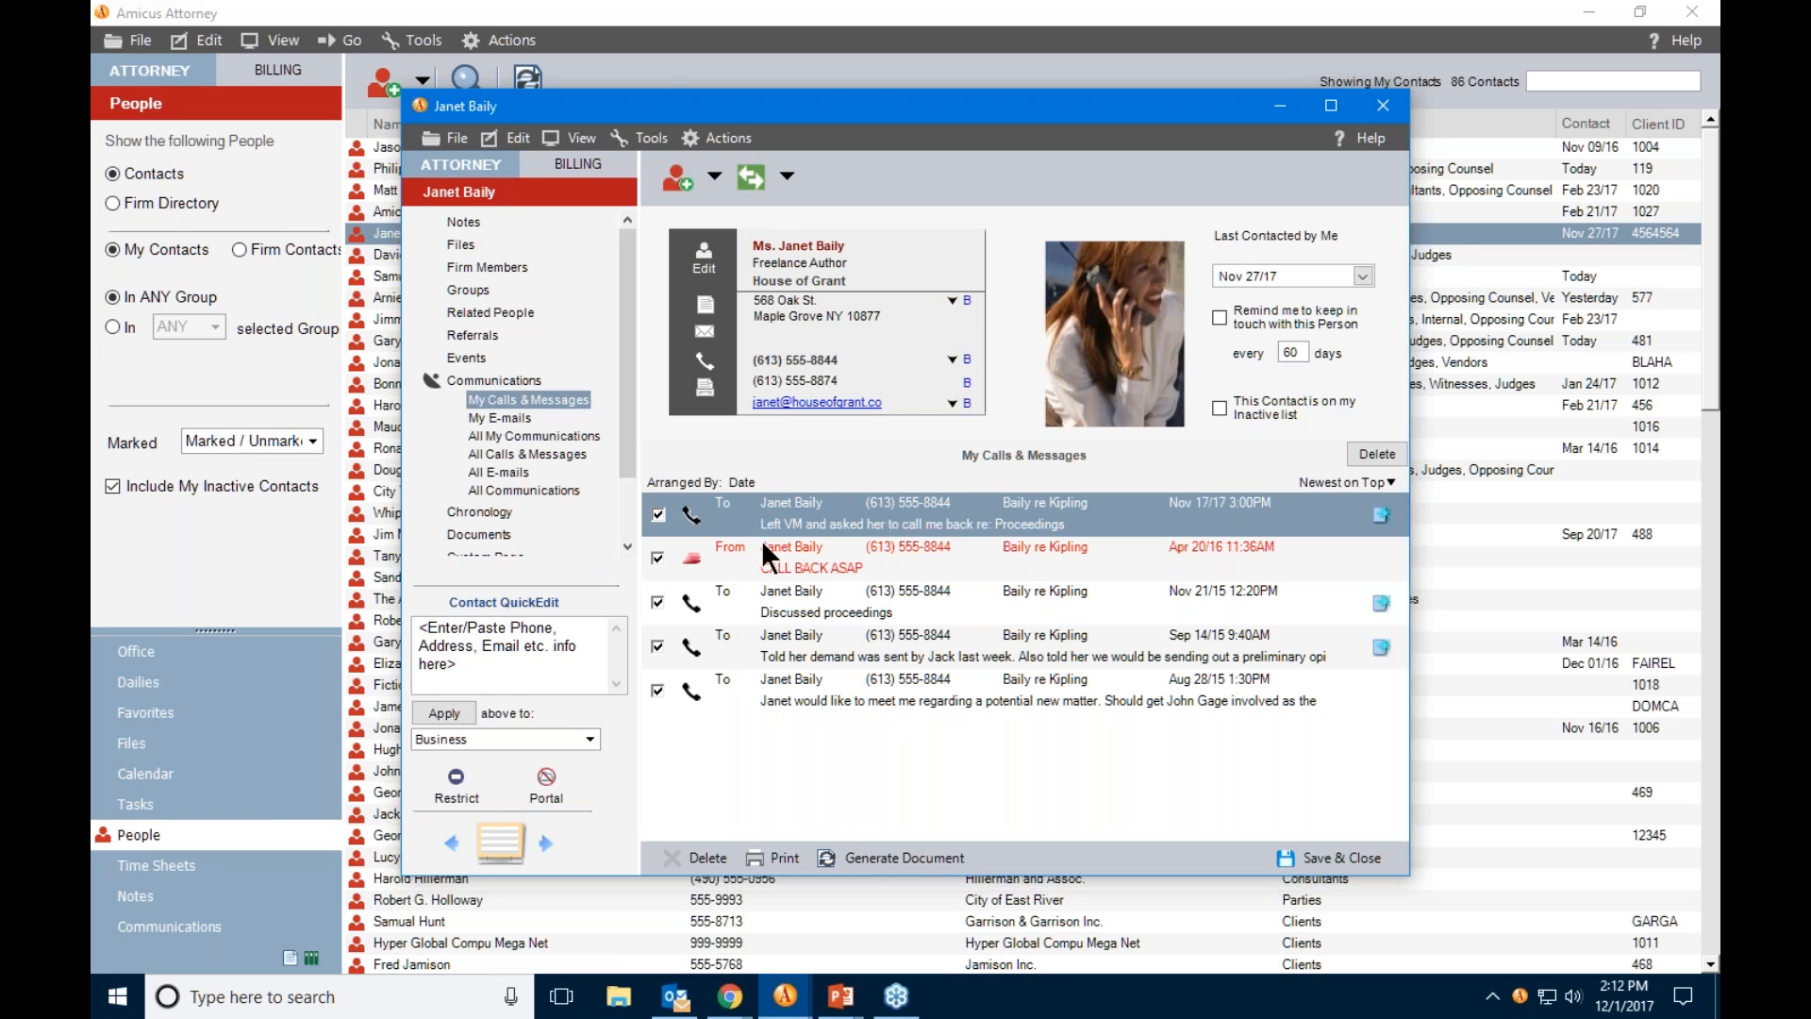
click(500, 491)
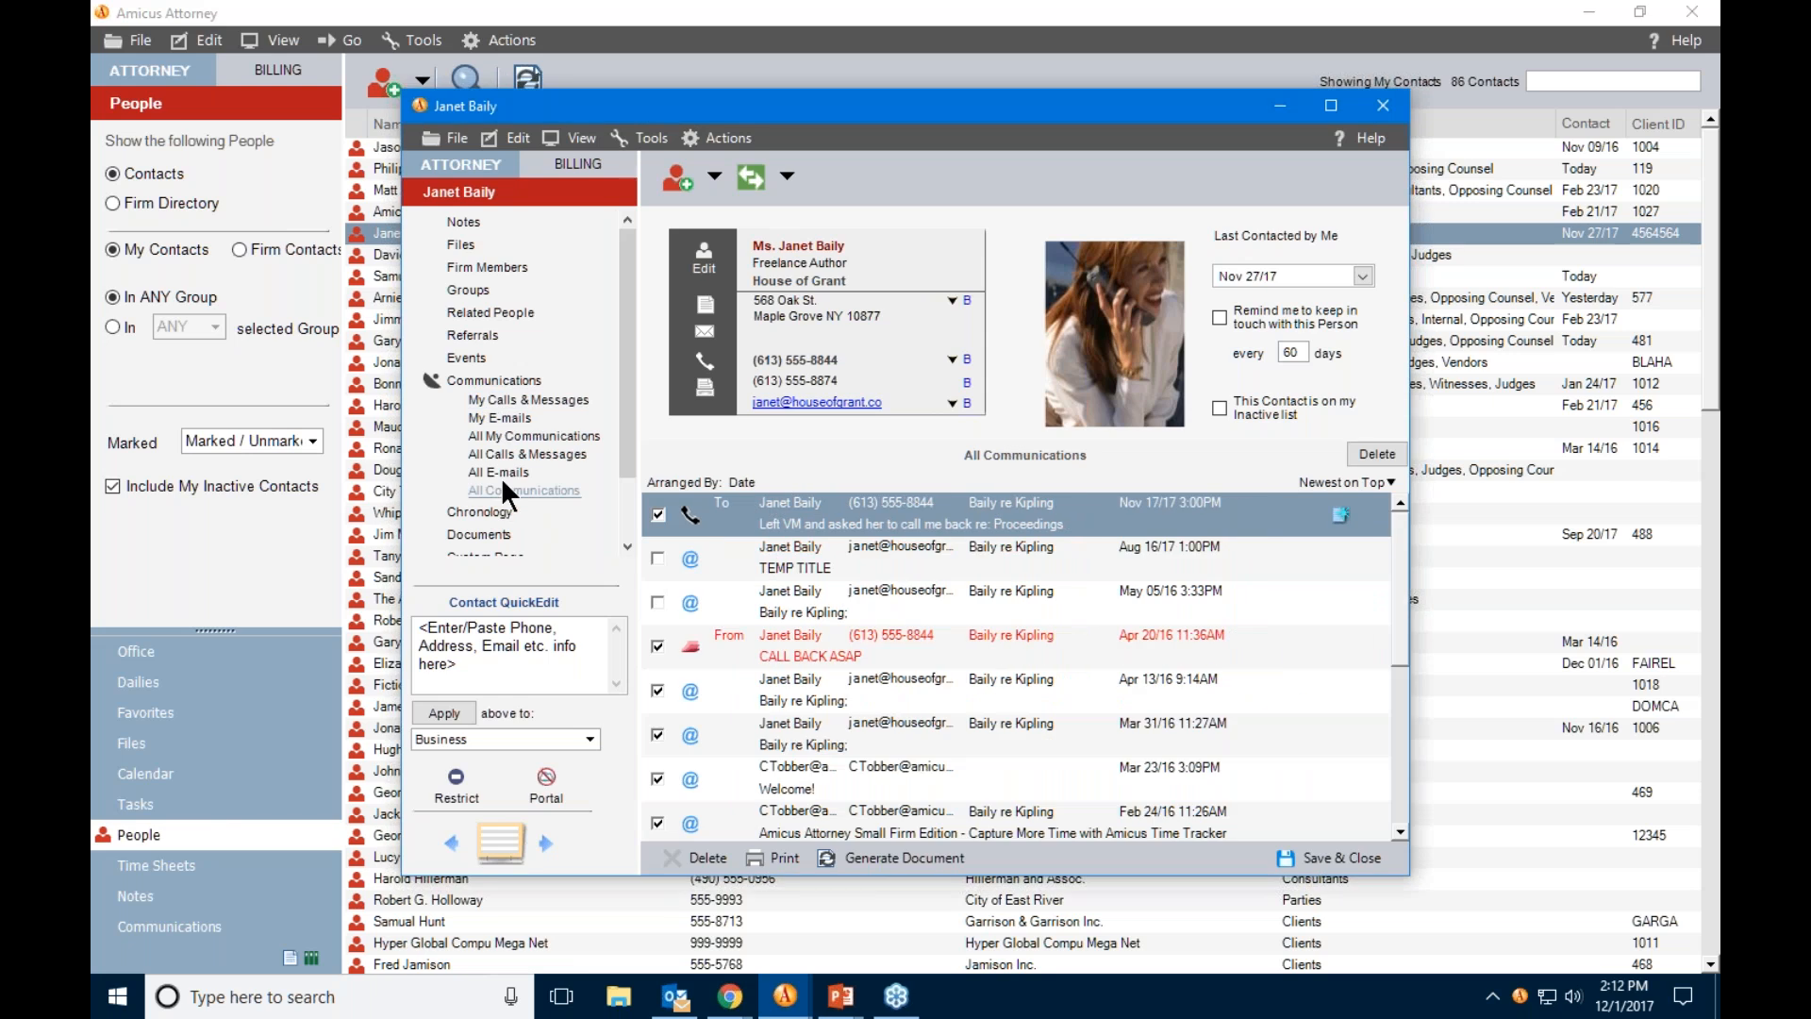
click(503, 454)
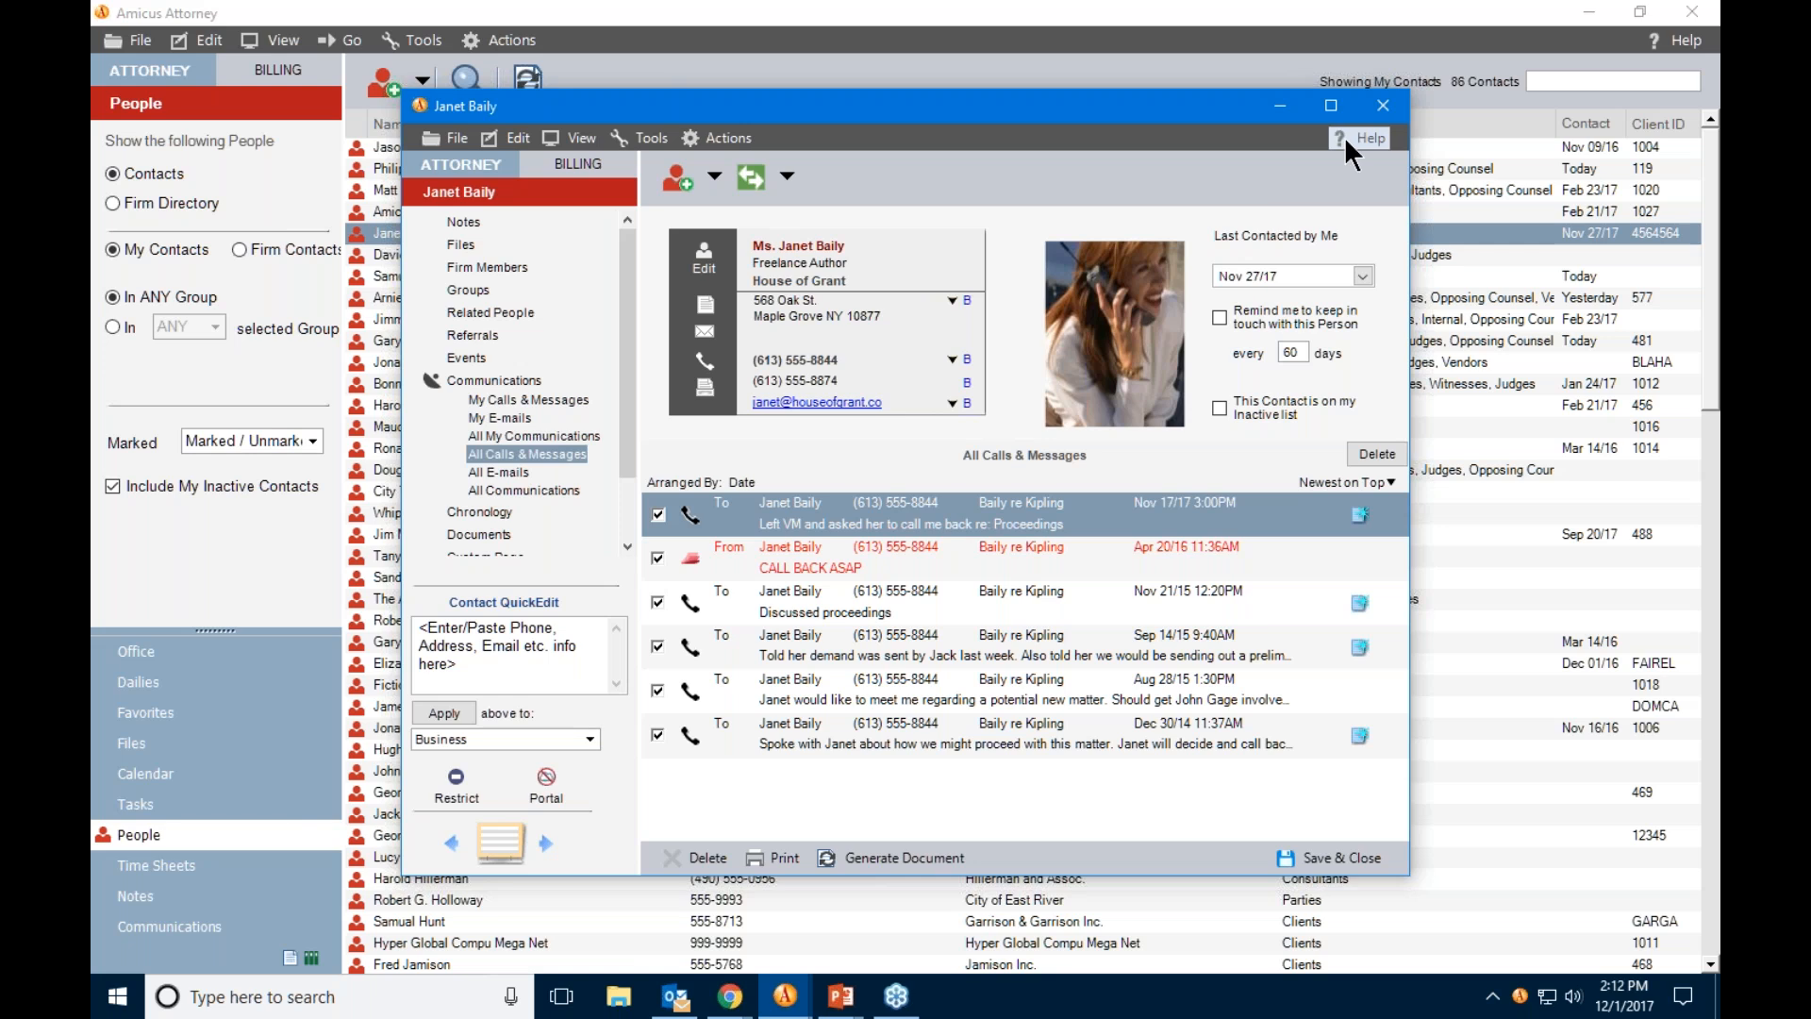
click(1383, 106)
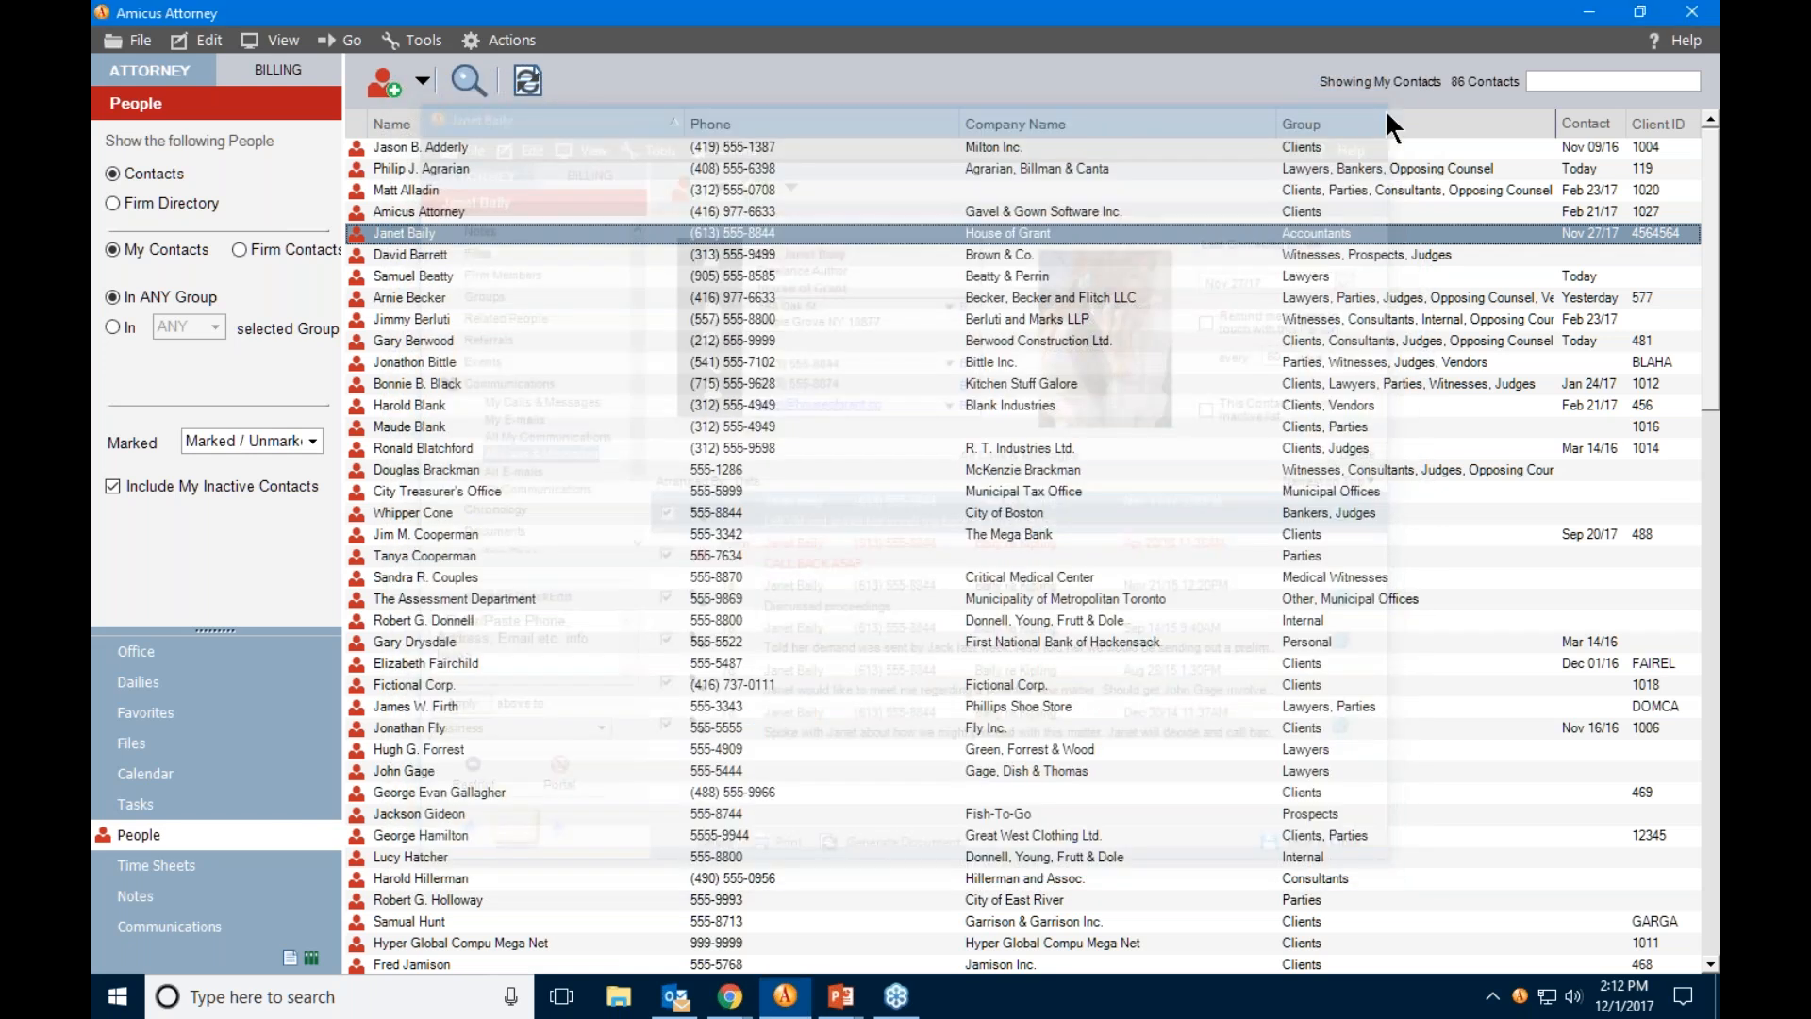
Review all calls and messages in the communications of the highlighted litigation file, and close the file's details.
click(171, 746)
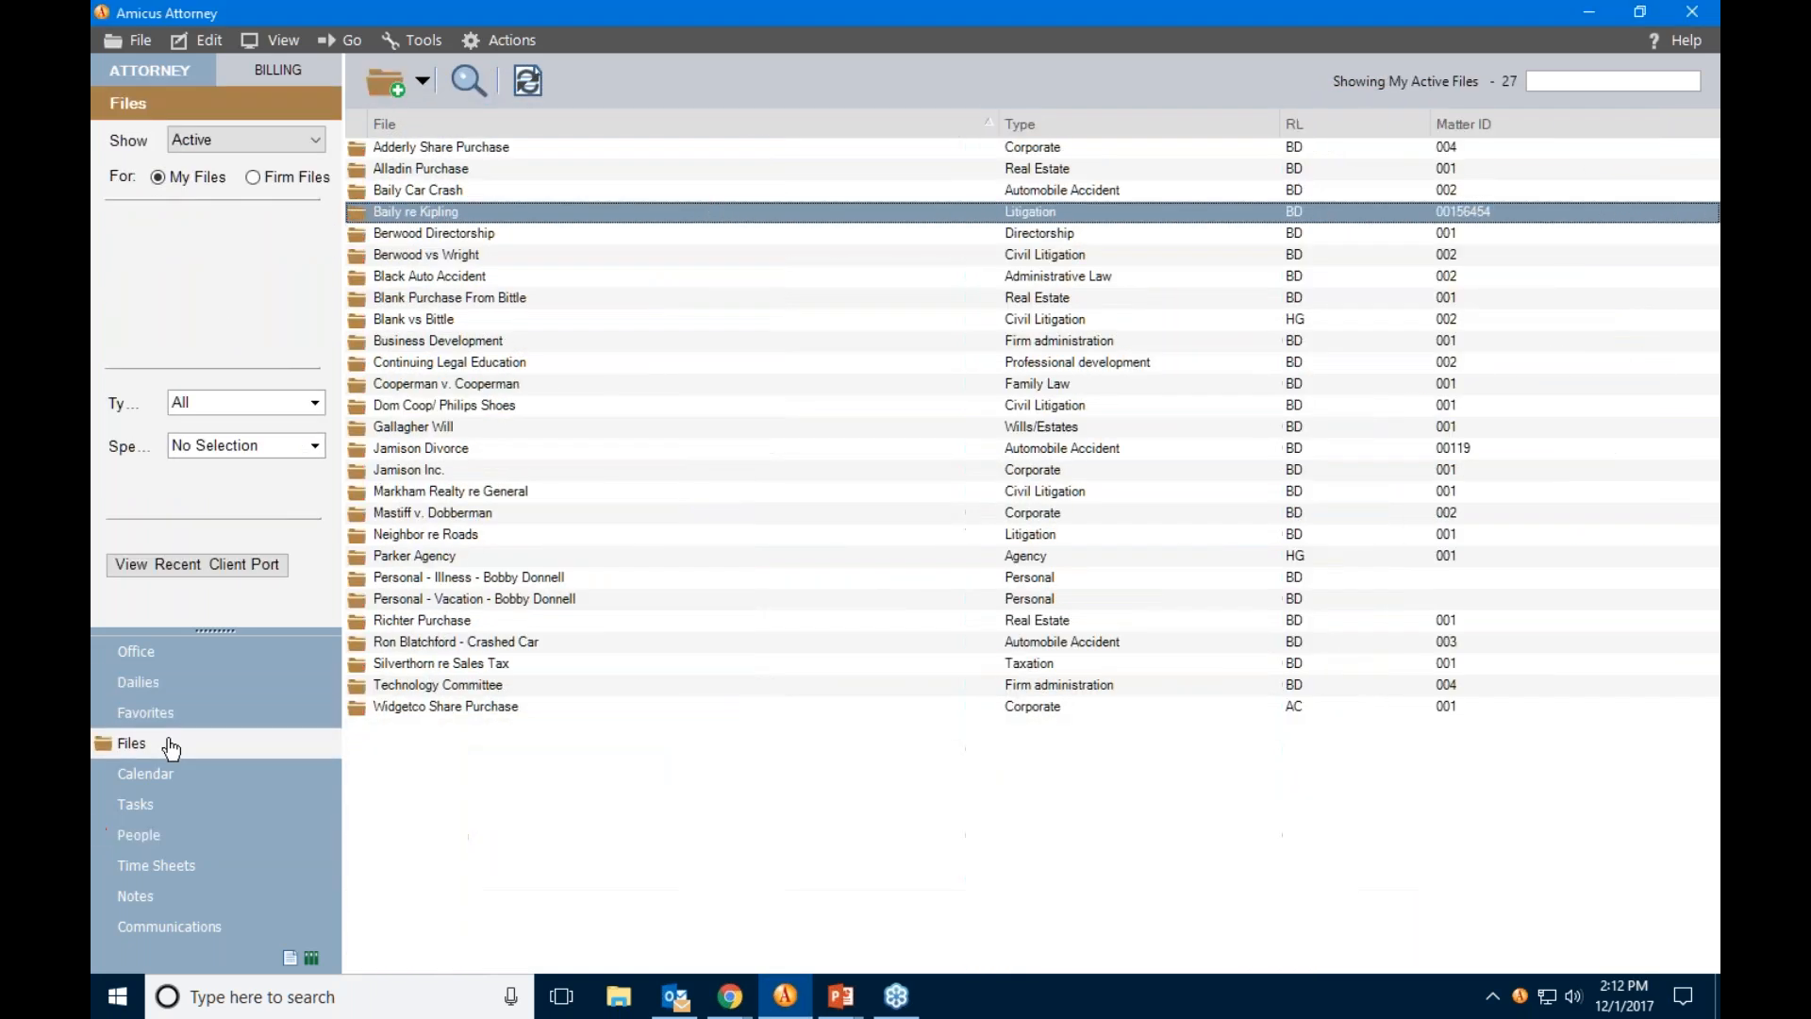
double_click(440, 214)
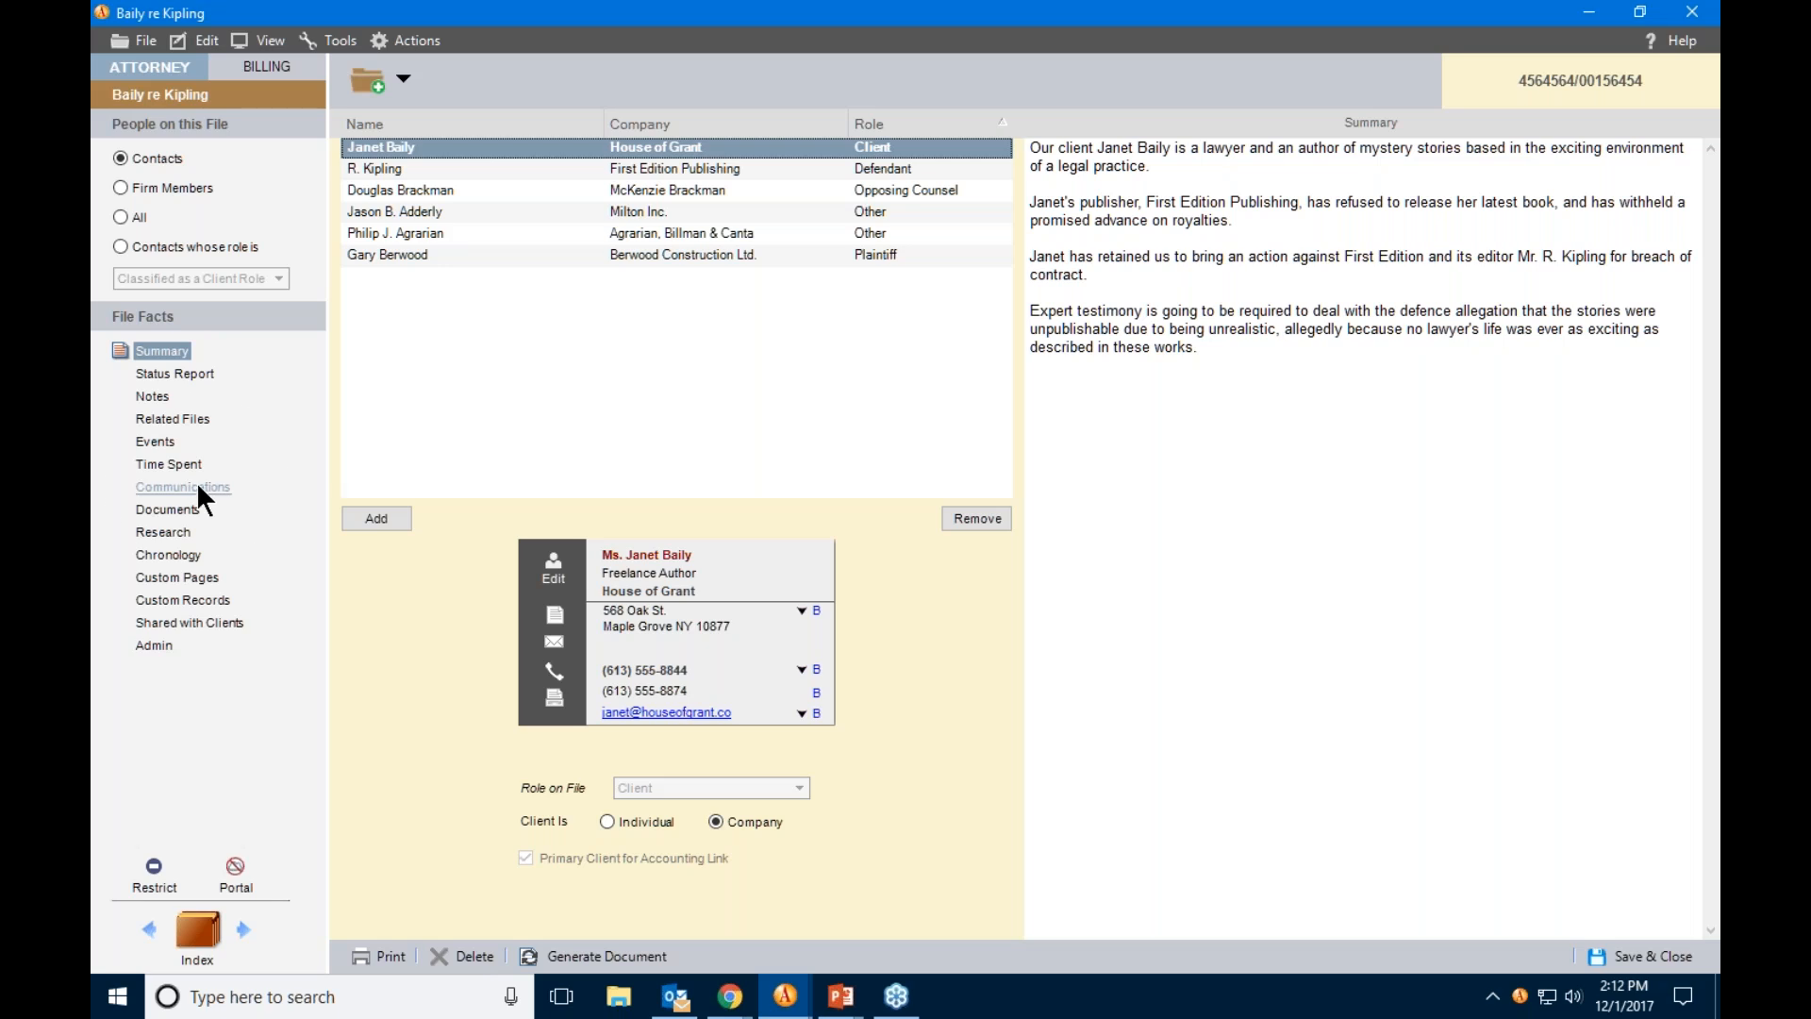
click(197, 486)
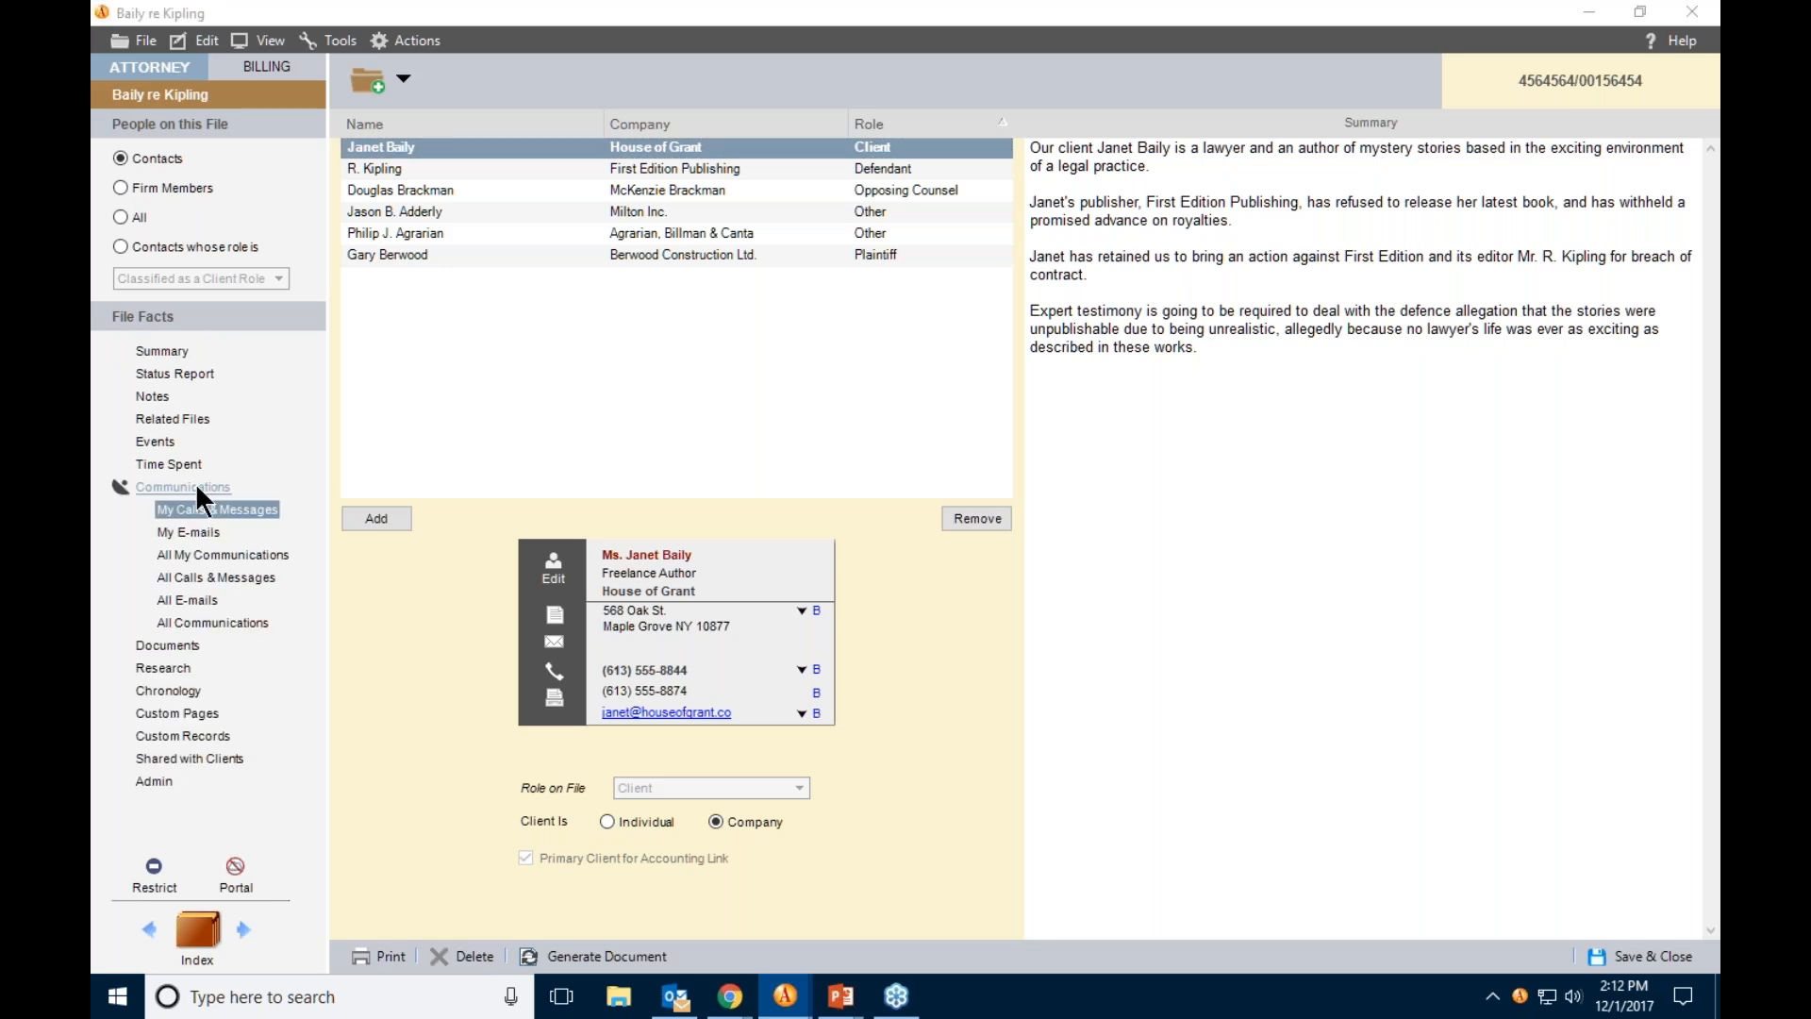
click(209, 577)
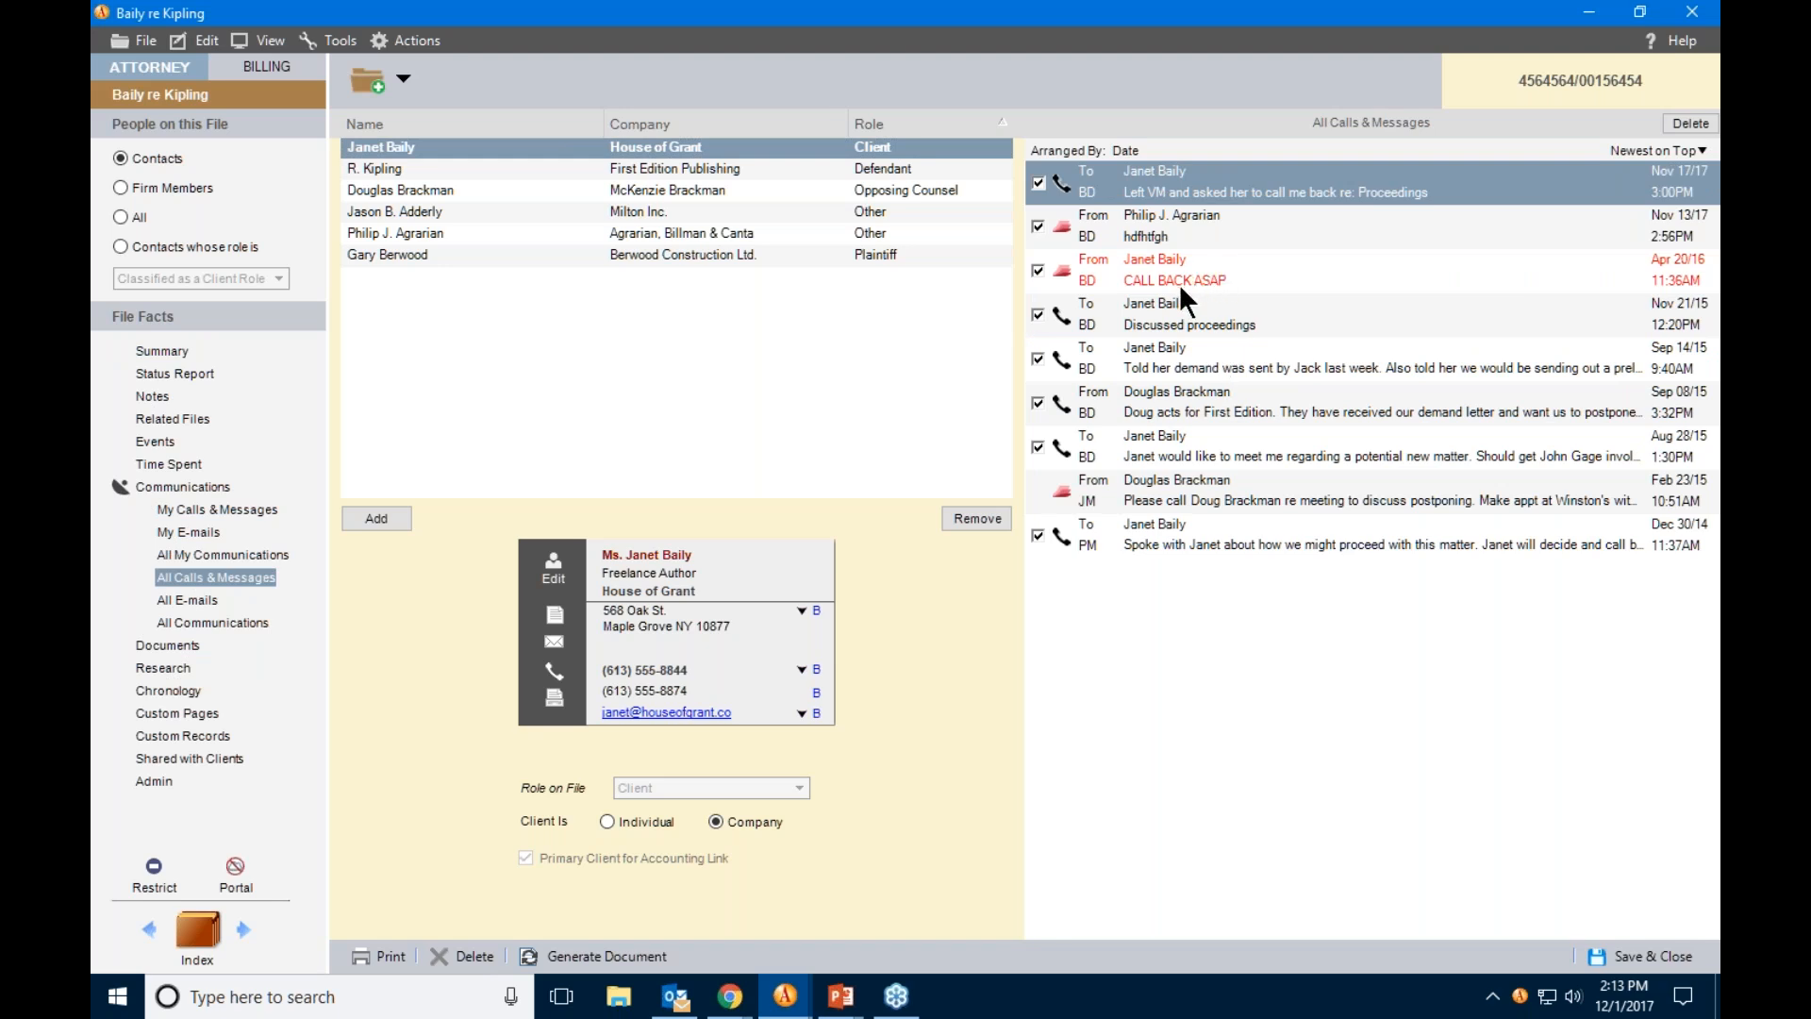
click(1134, 236)
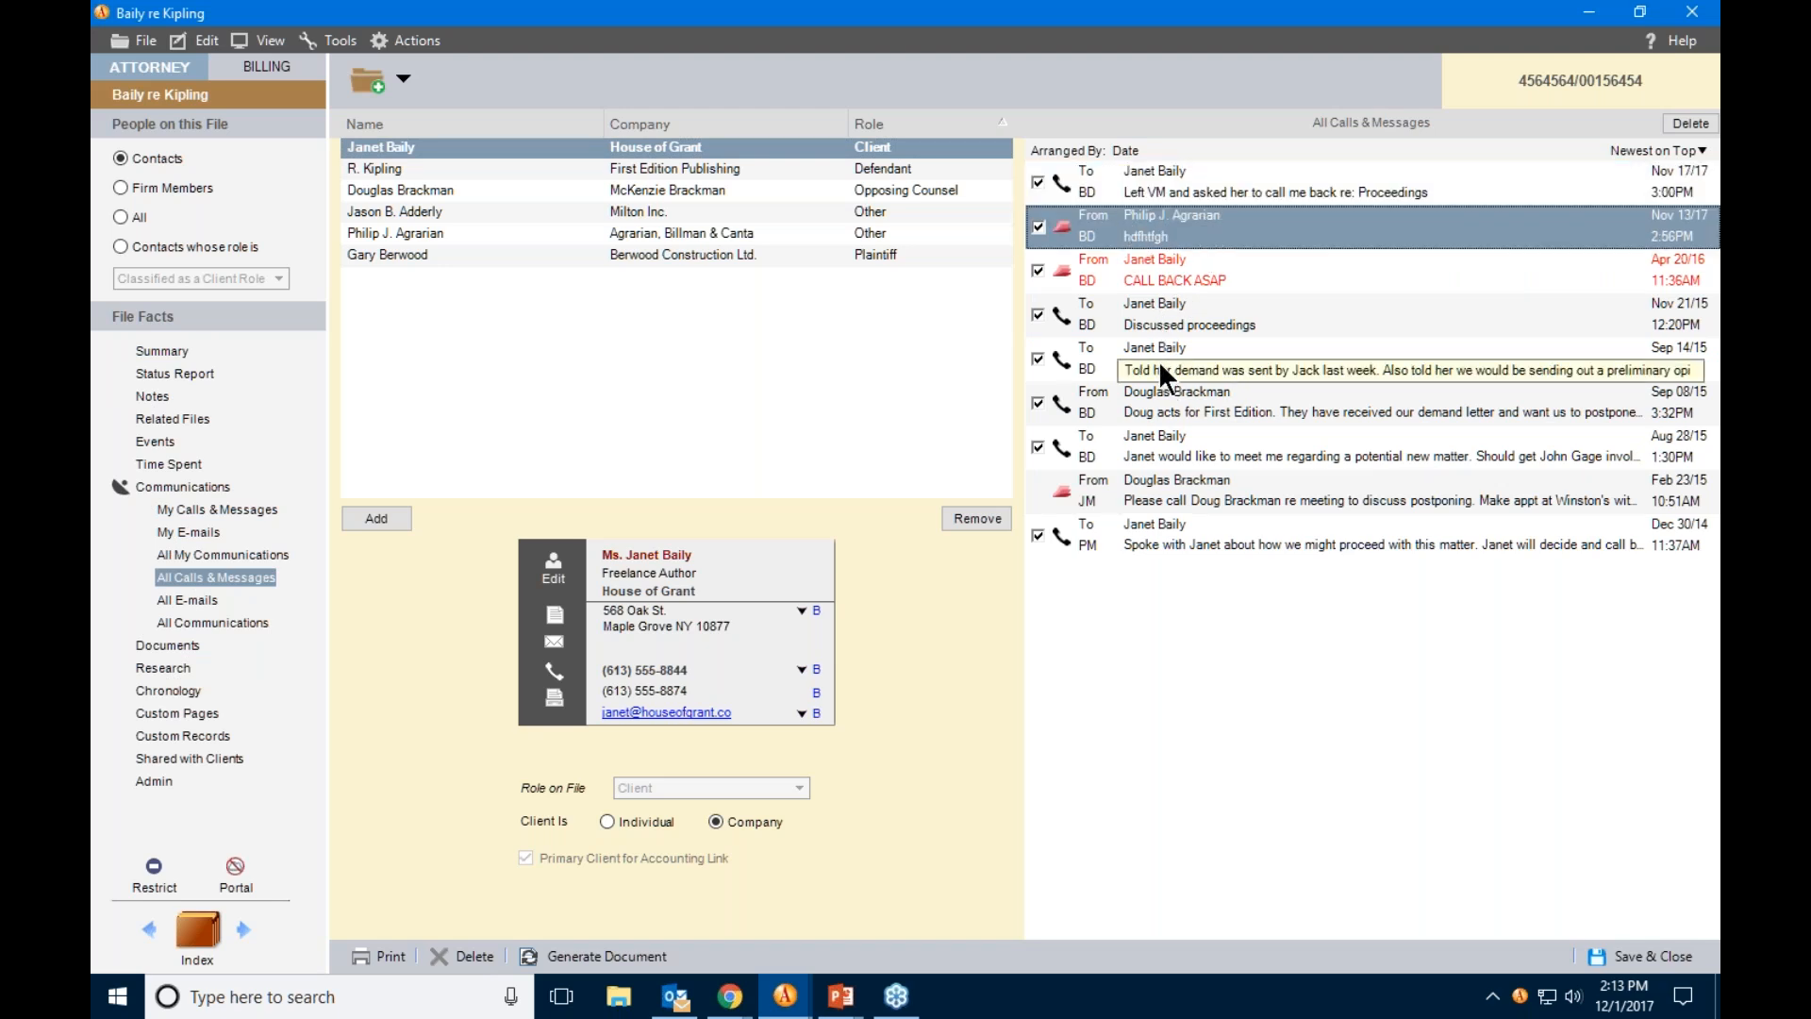
click(1167, 398)
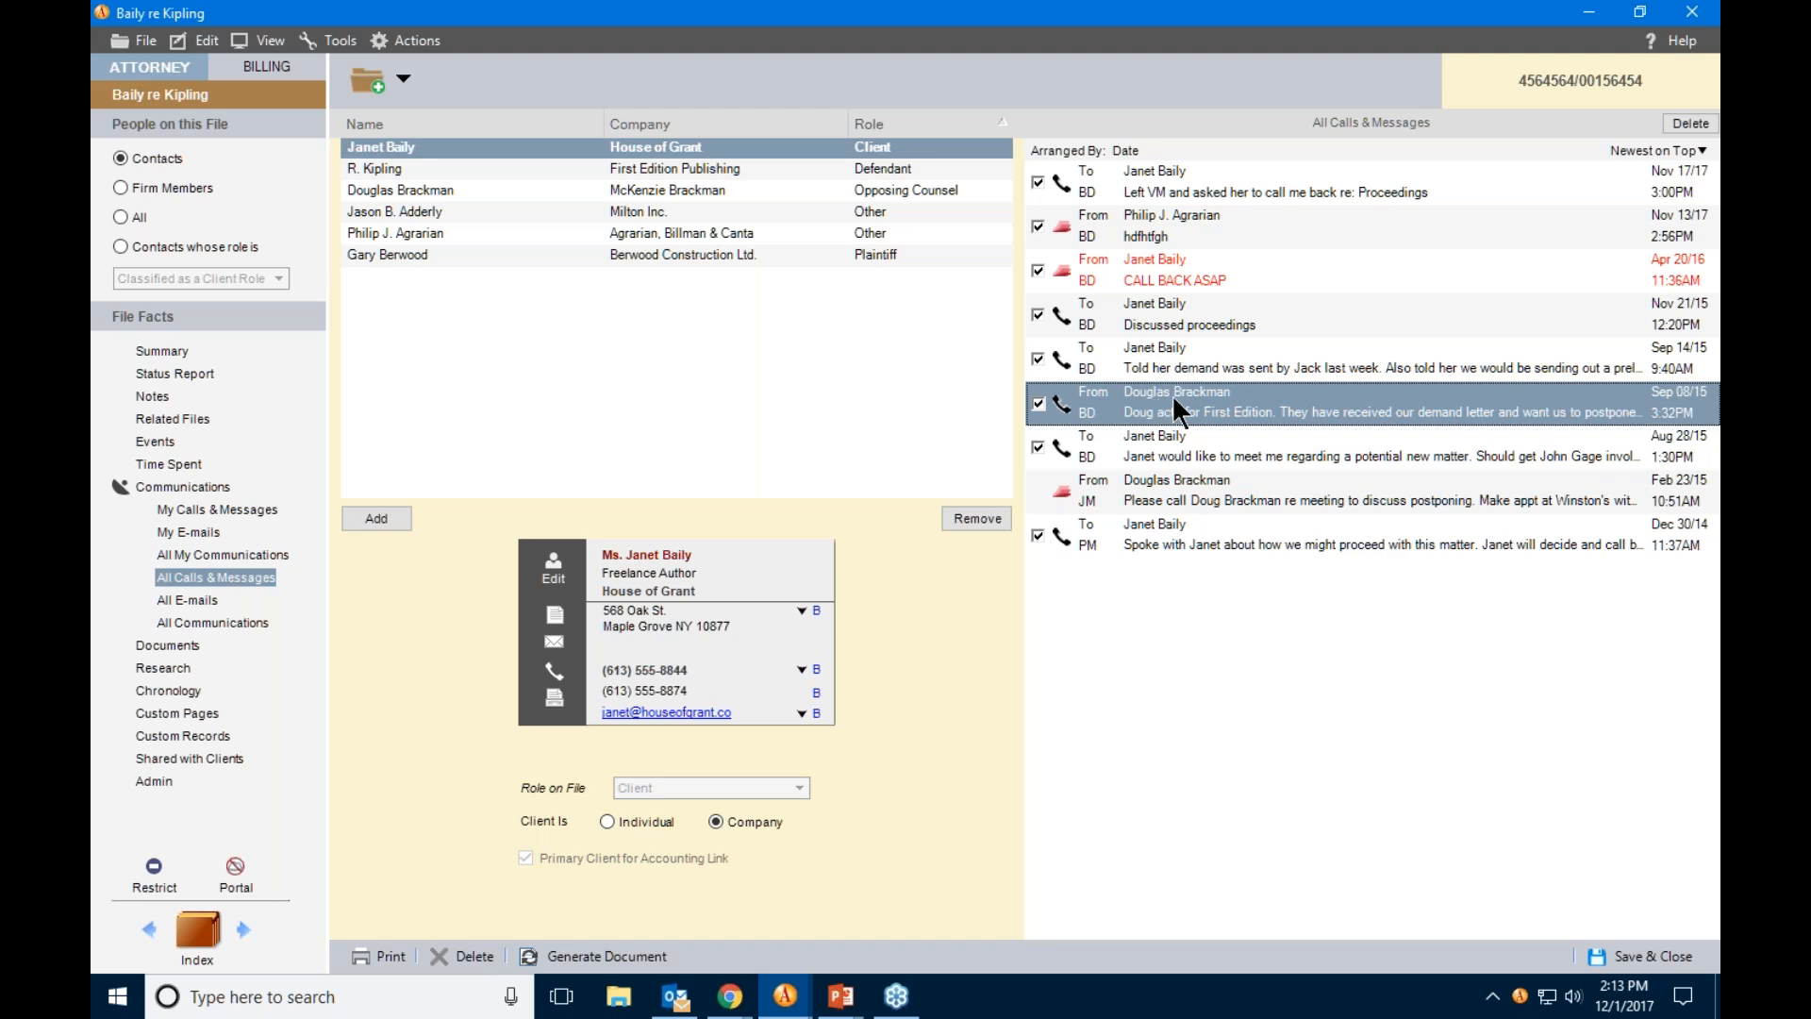
click(1682, 15)
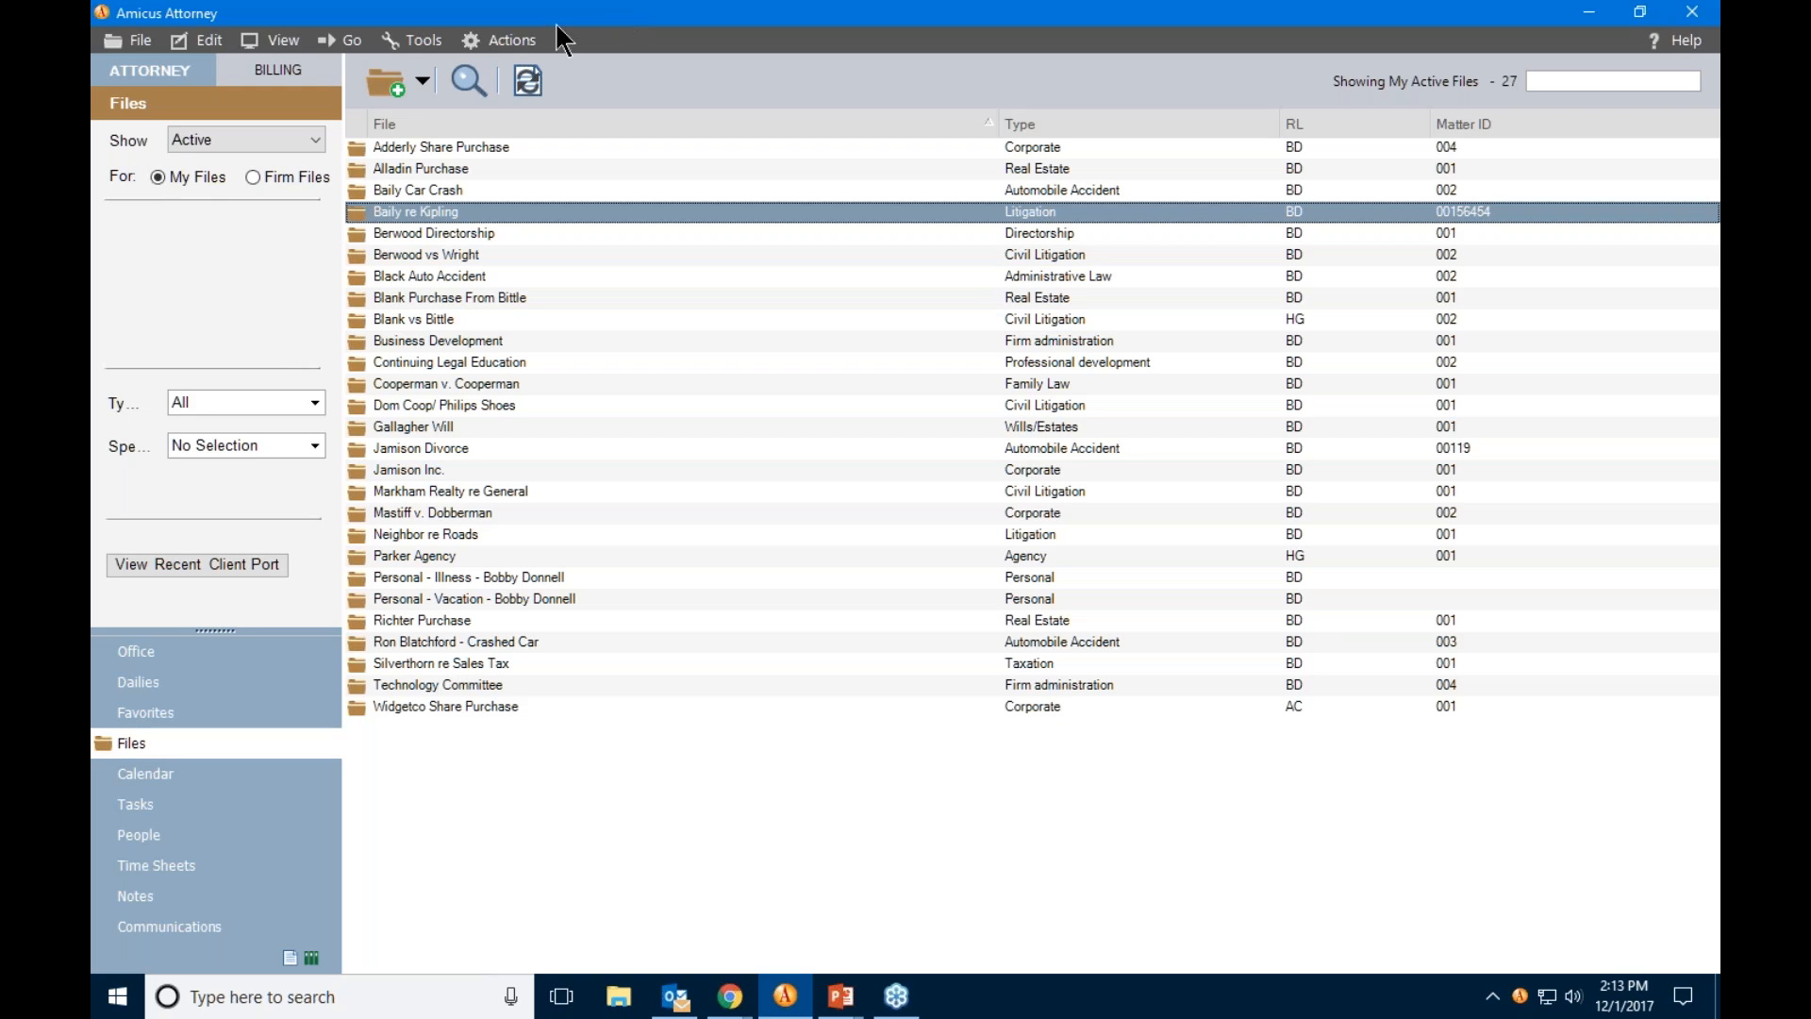
click(106, 34)
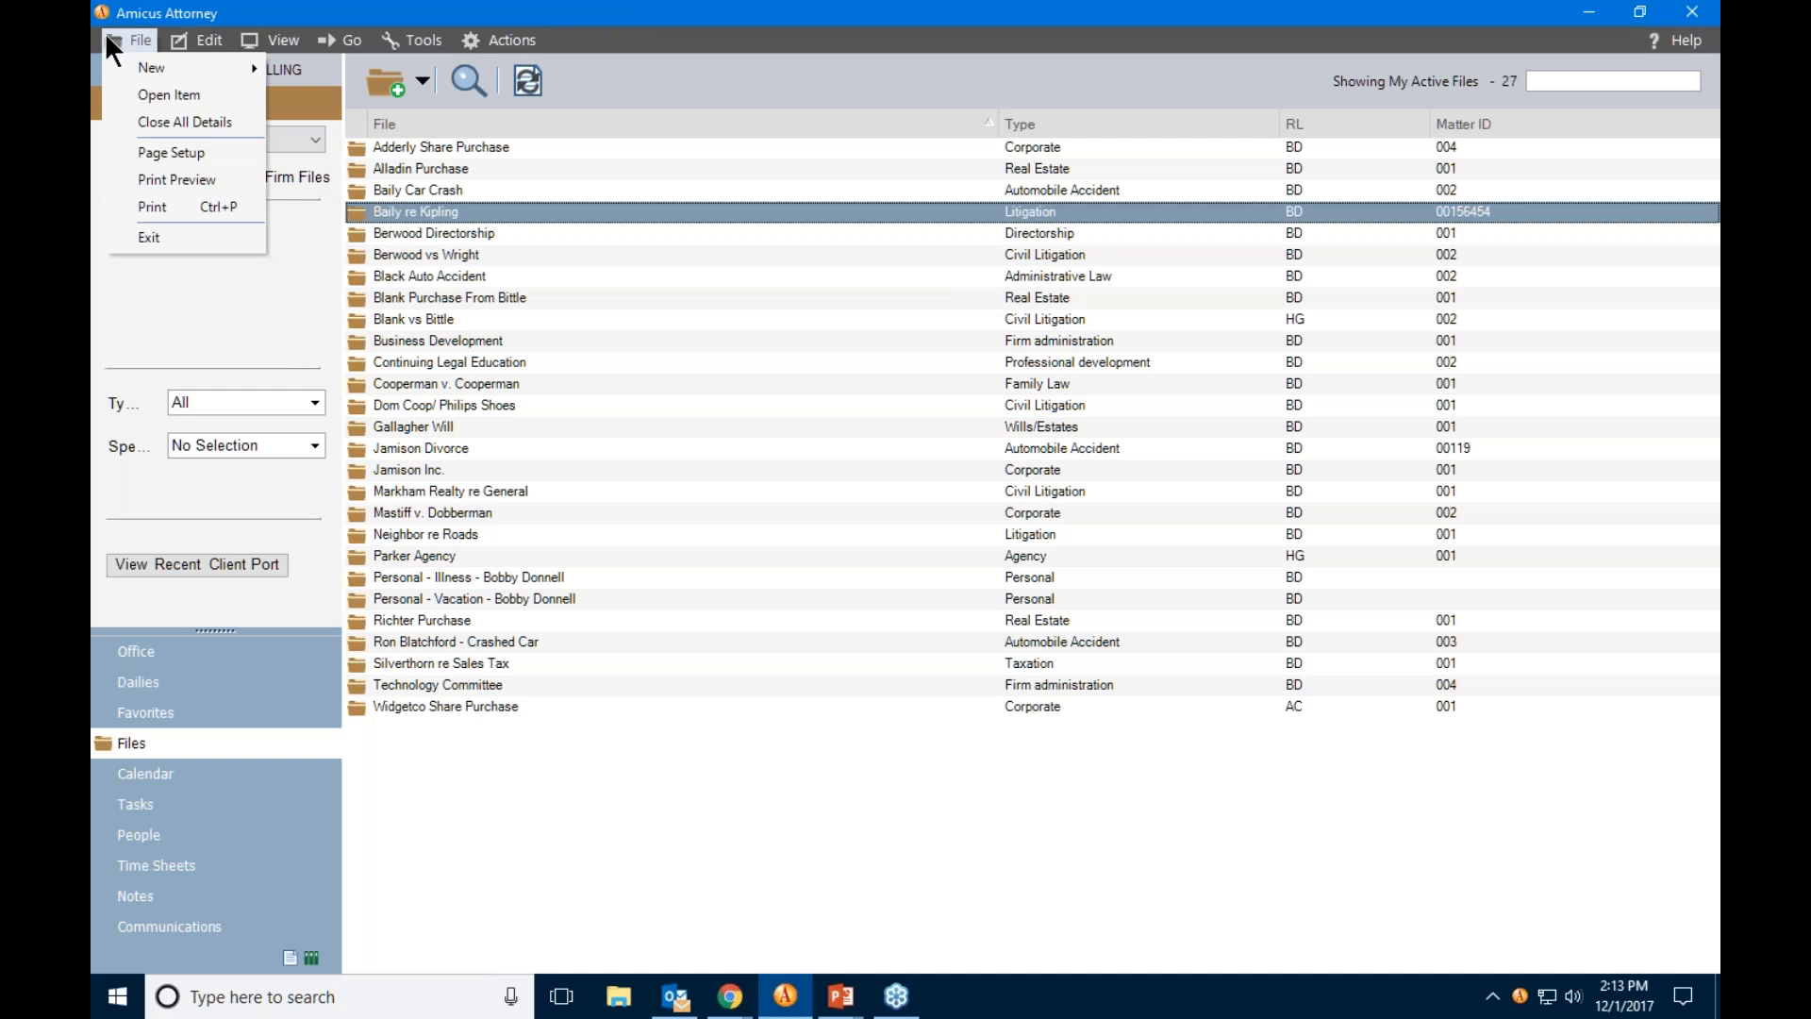
mouse_move(135, 71)
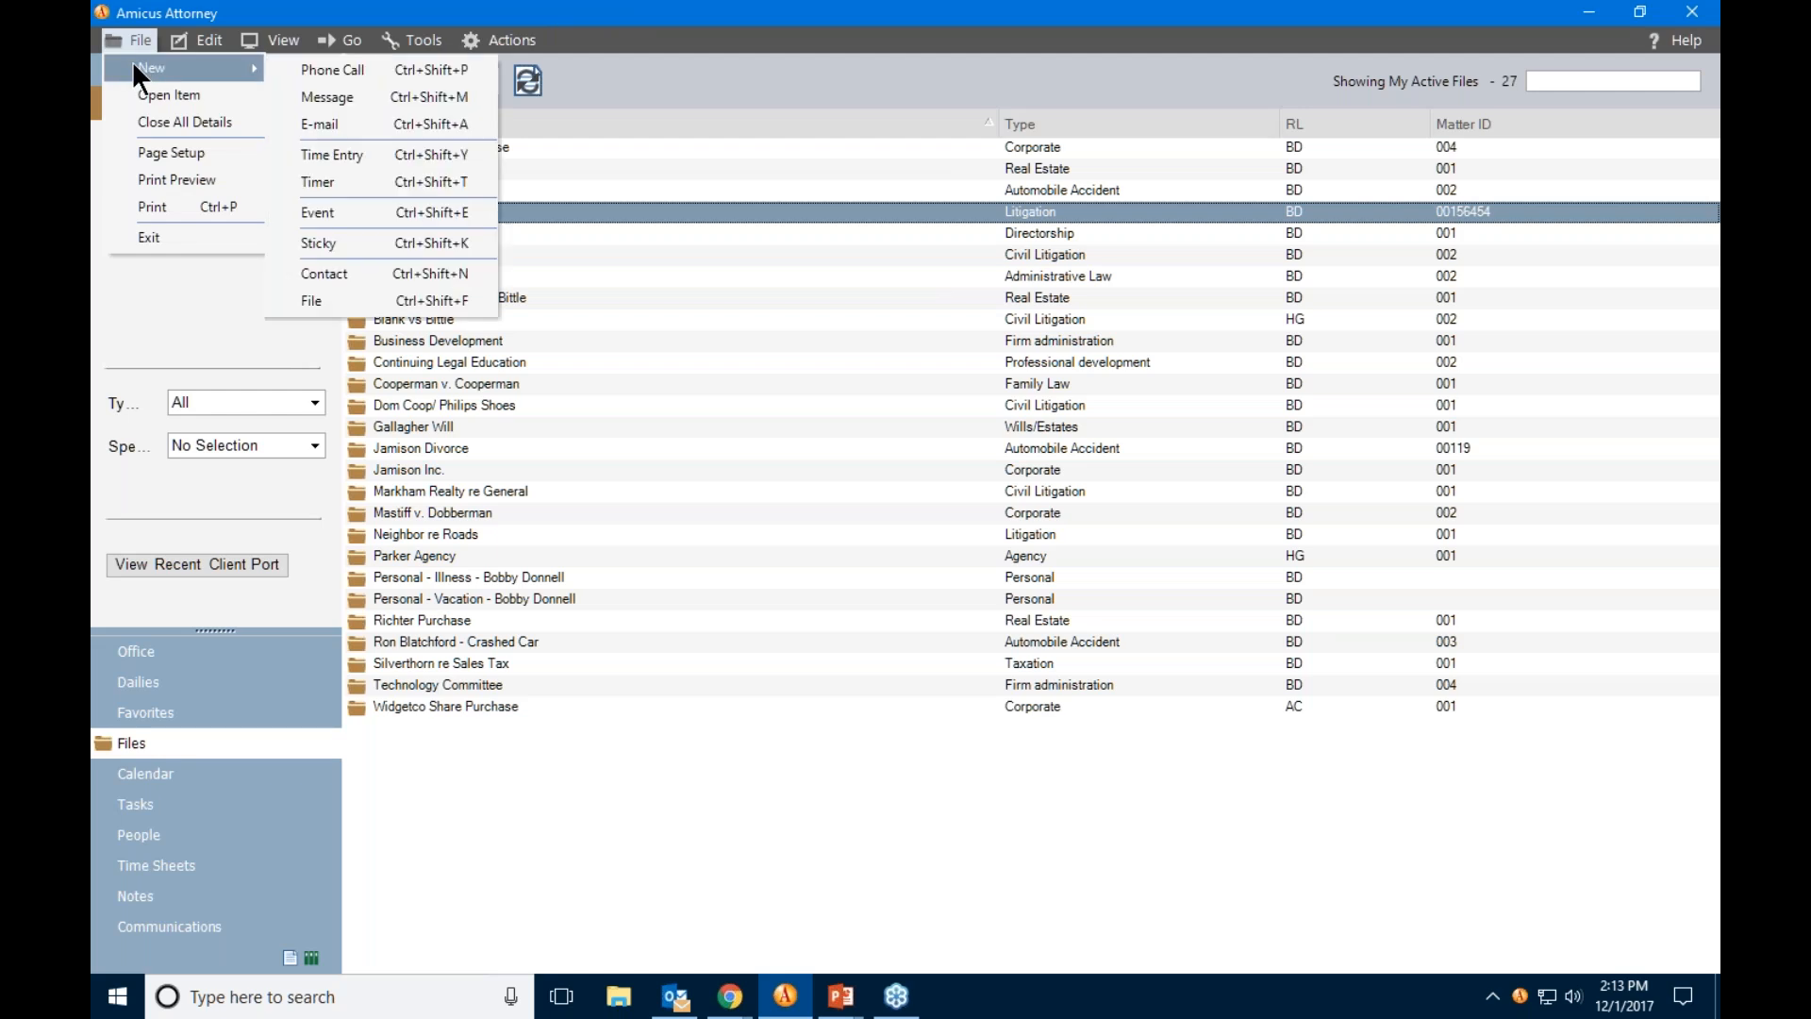
click(381, 94)
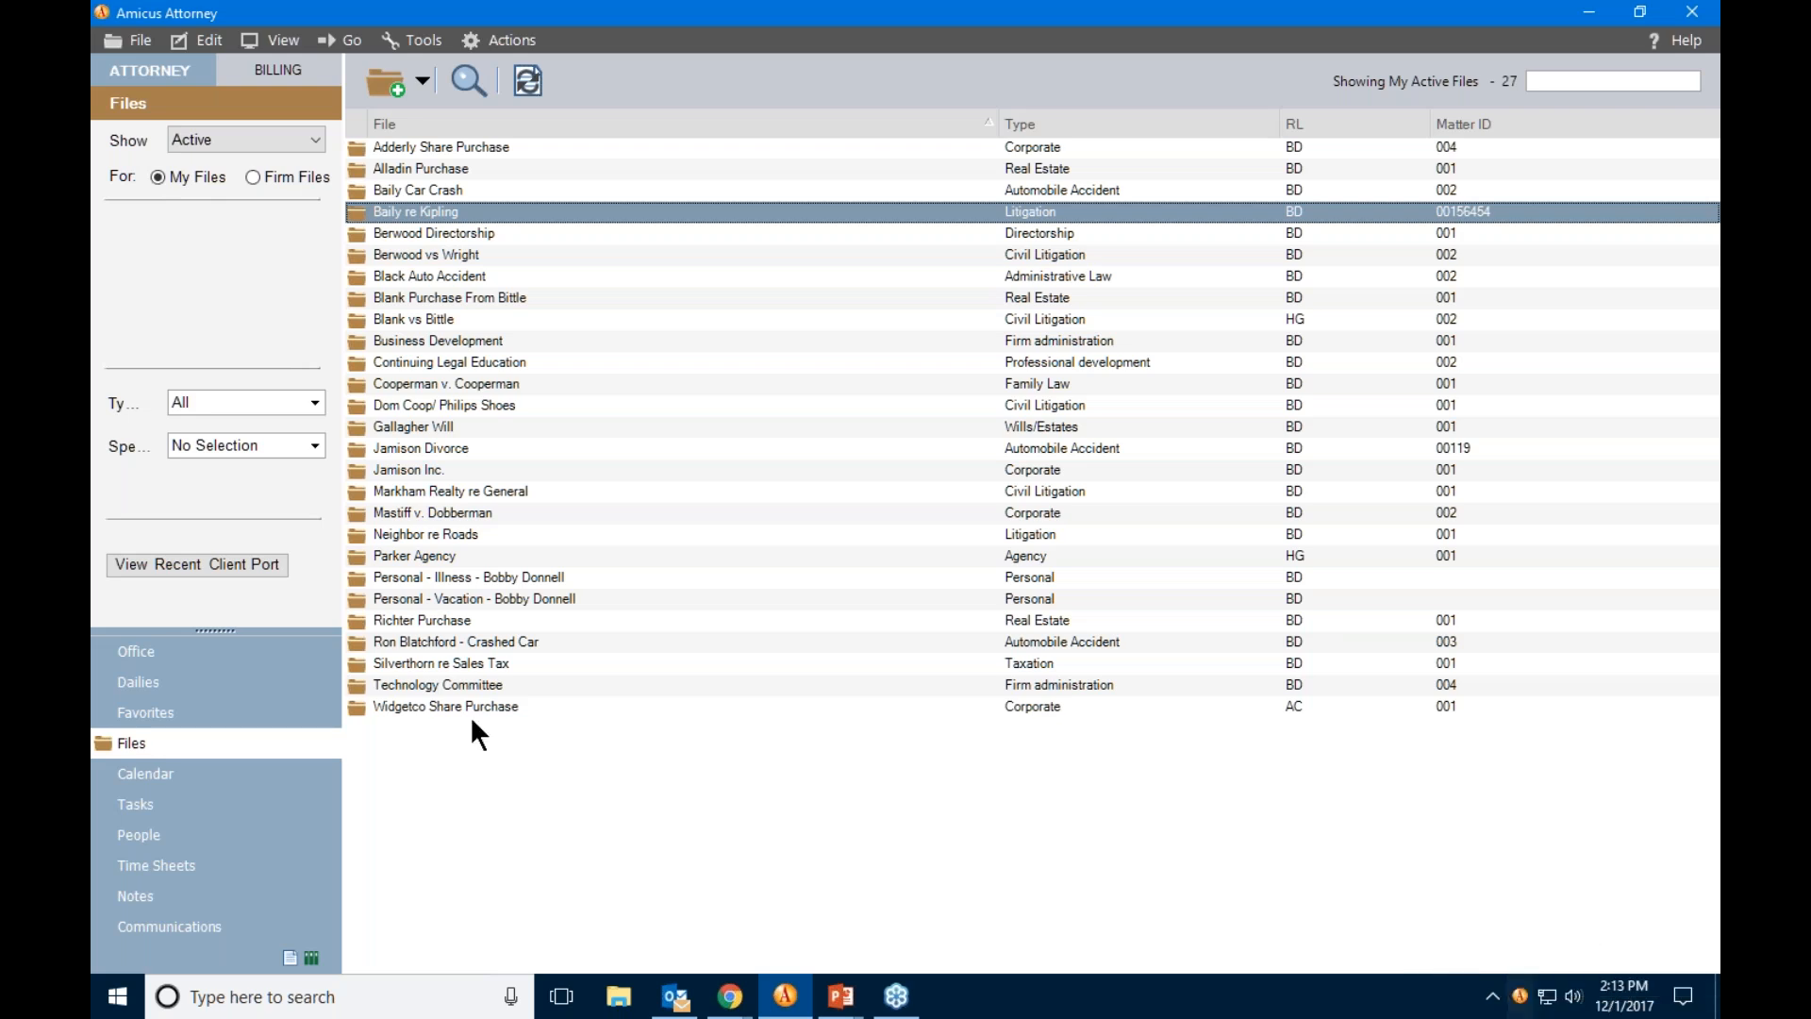
right_click(397, 217)
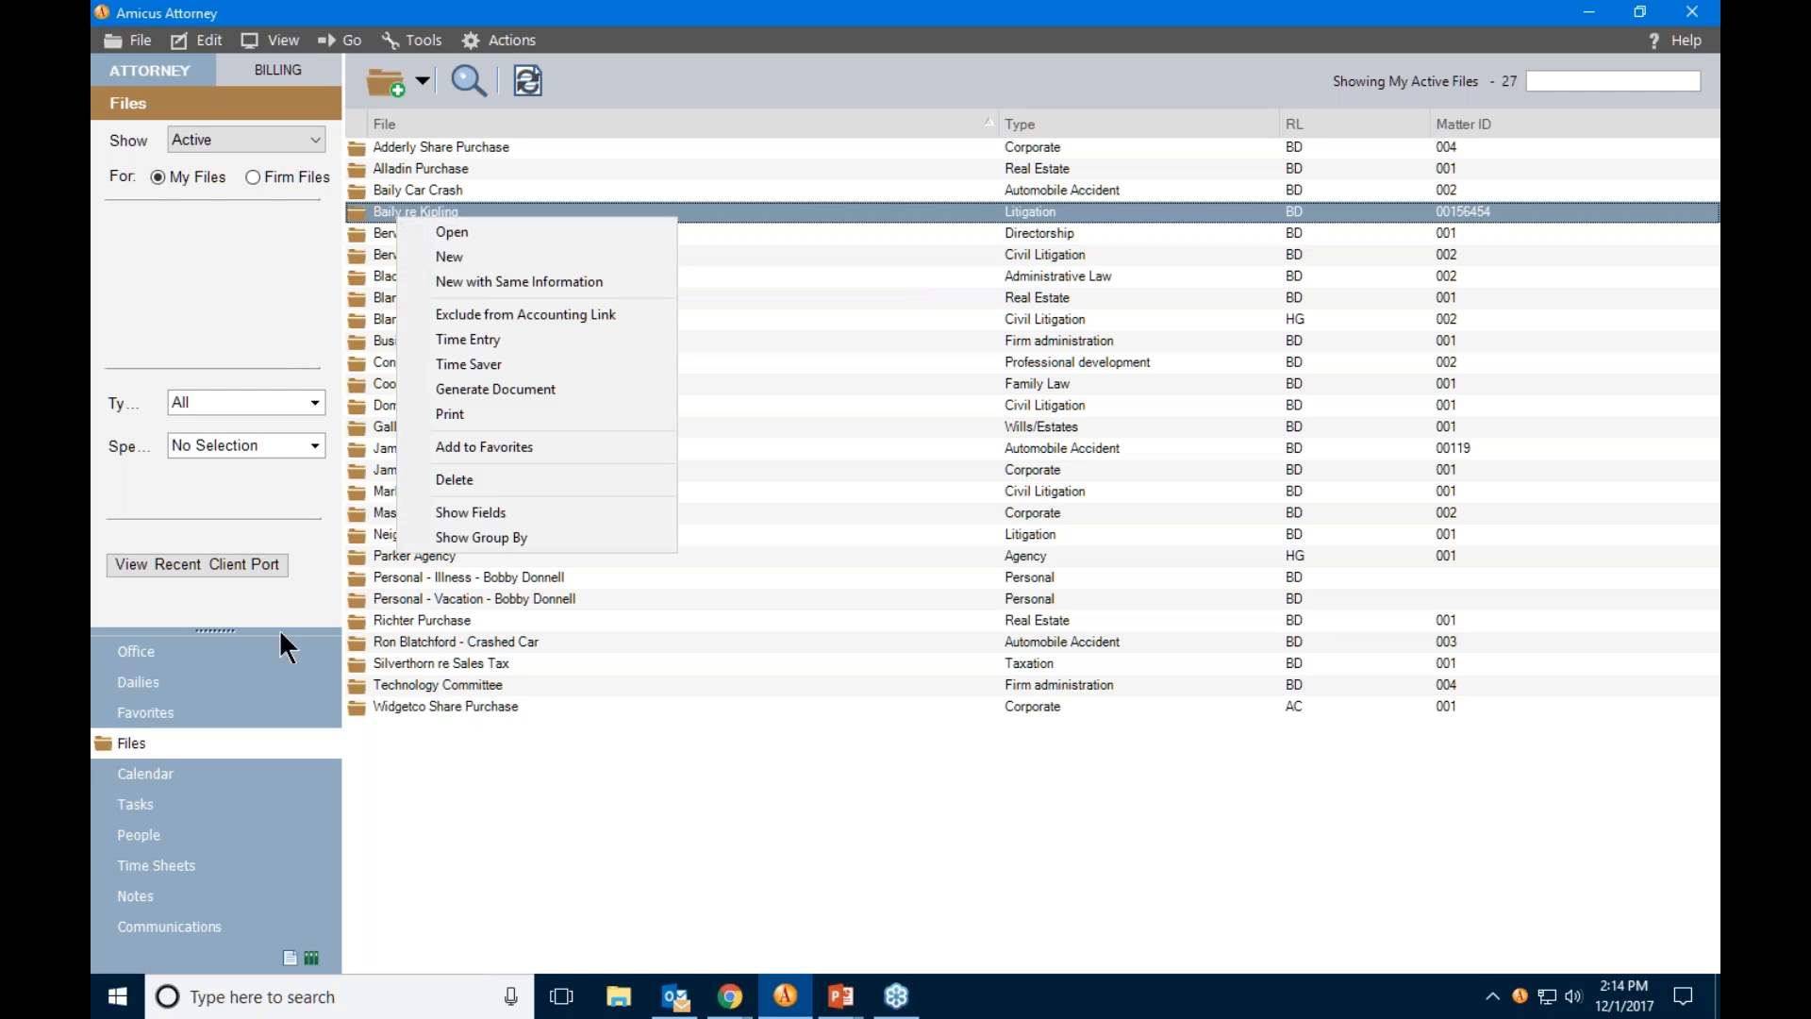
click(145, 771)
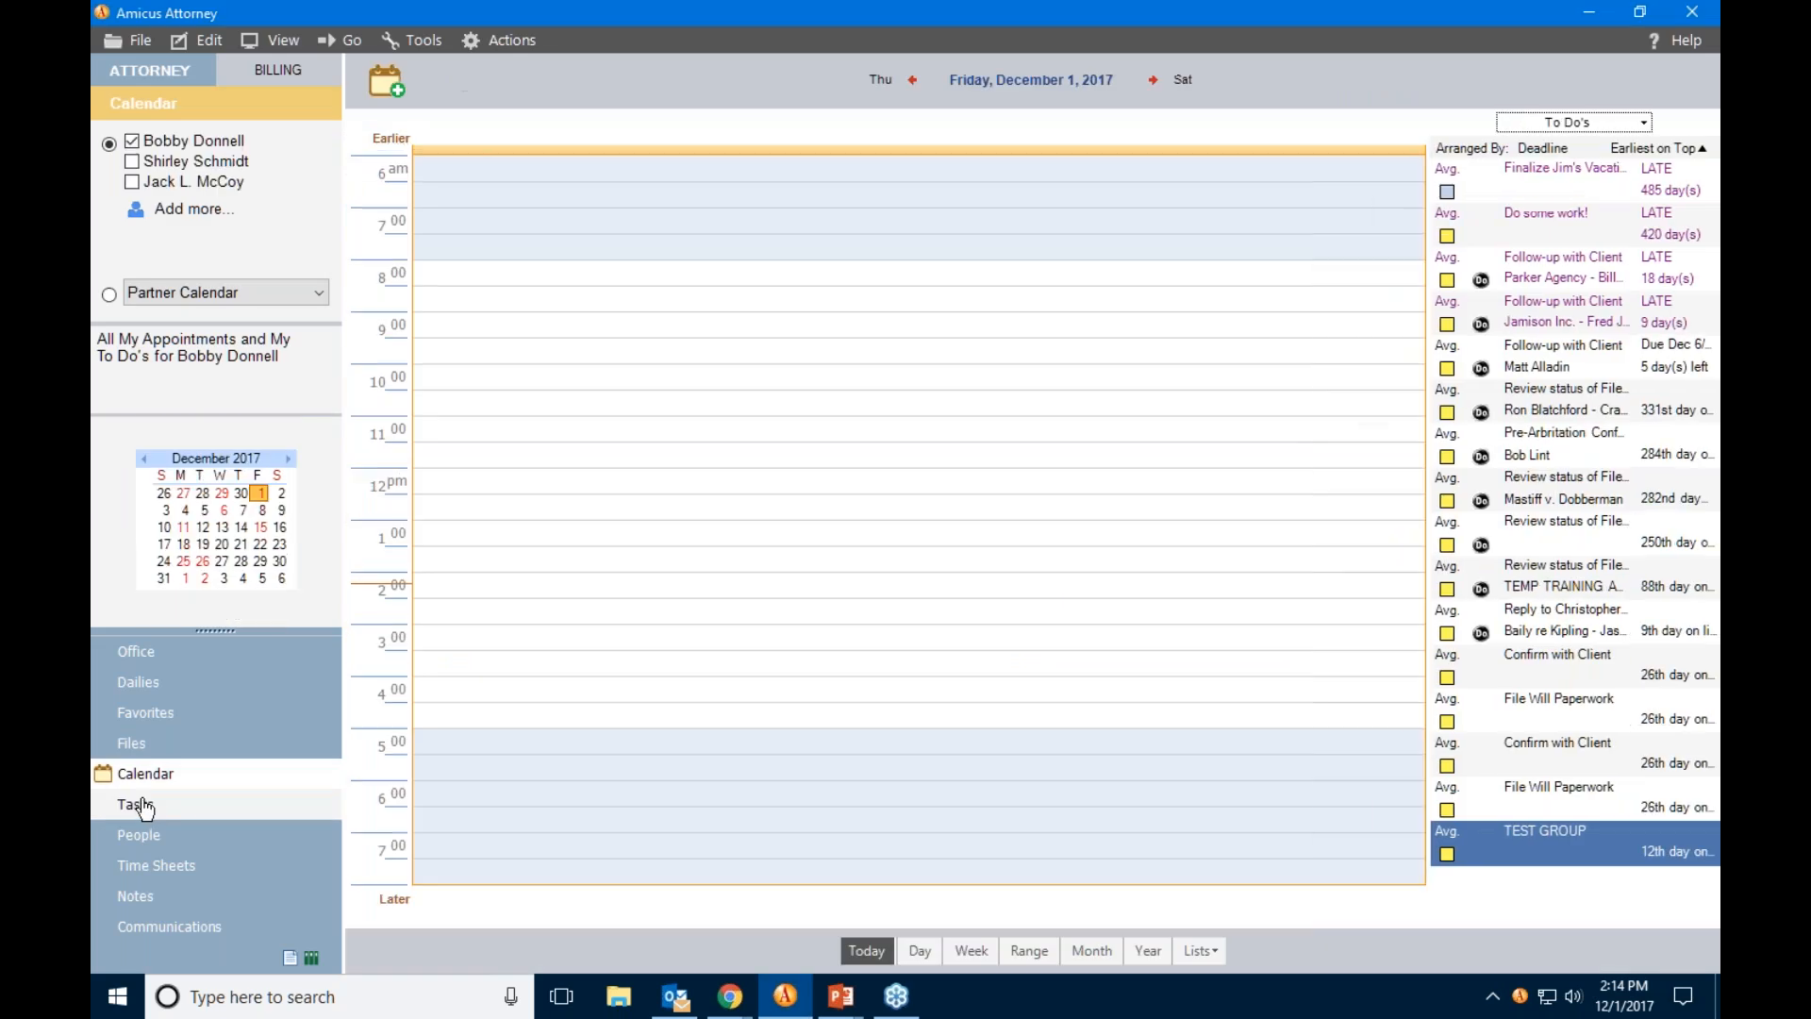
Start a phone call record for the House of Grant contact and create a phone message from it.
click(152, 831)
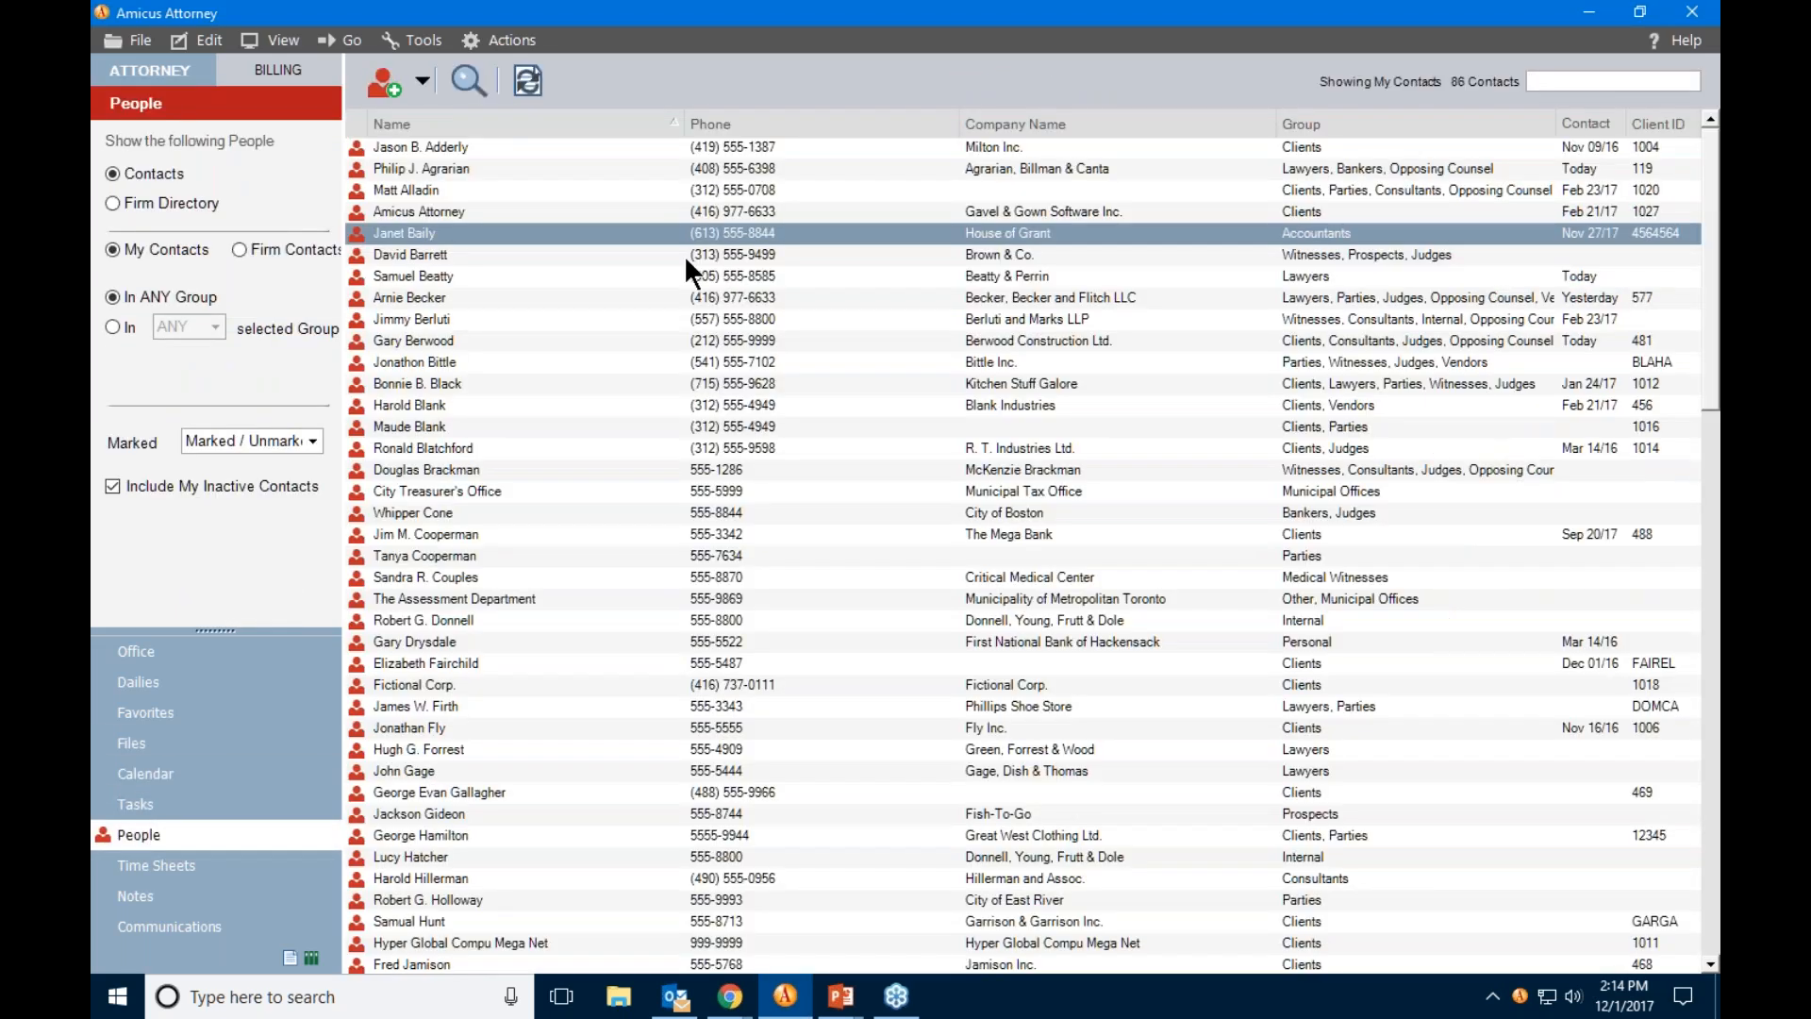
right_click(425, 232)
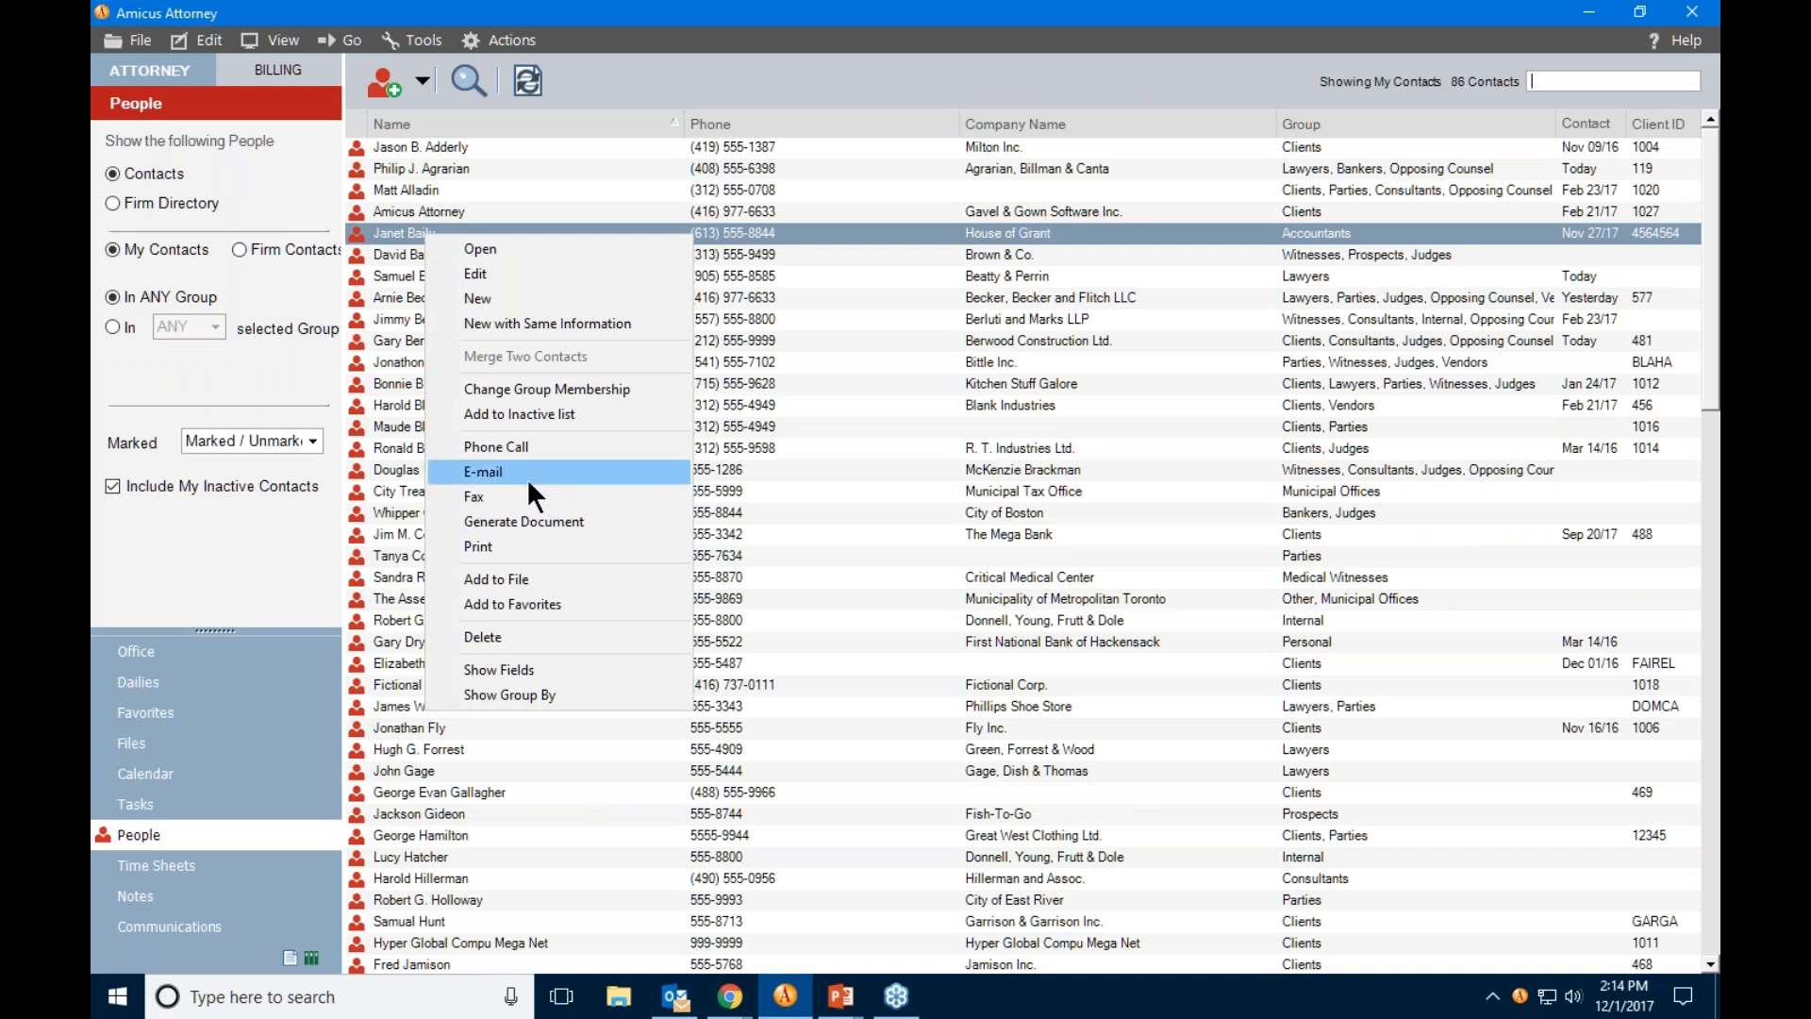
click(513, 447)
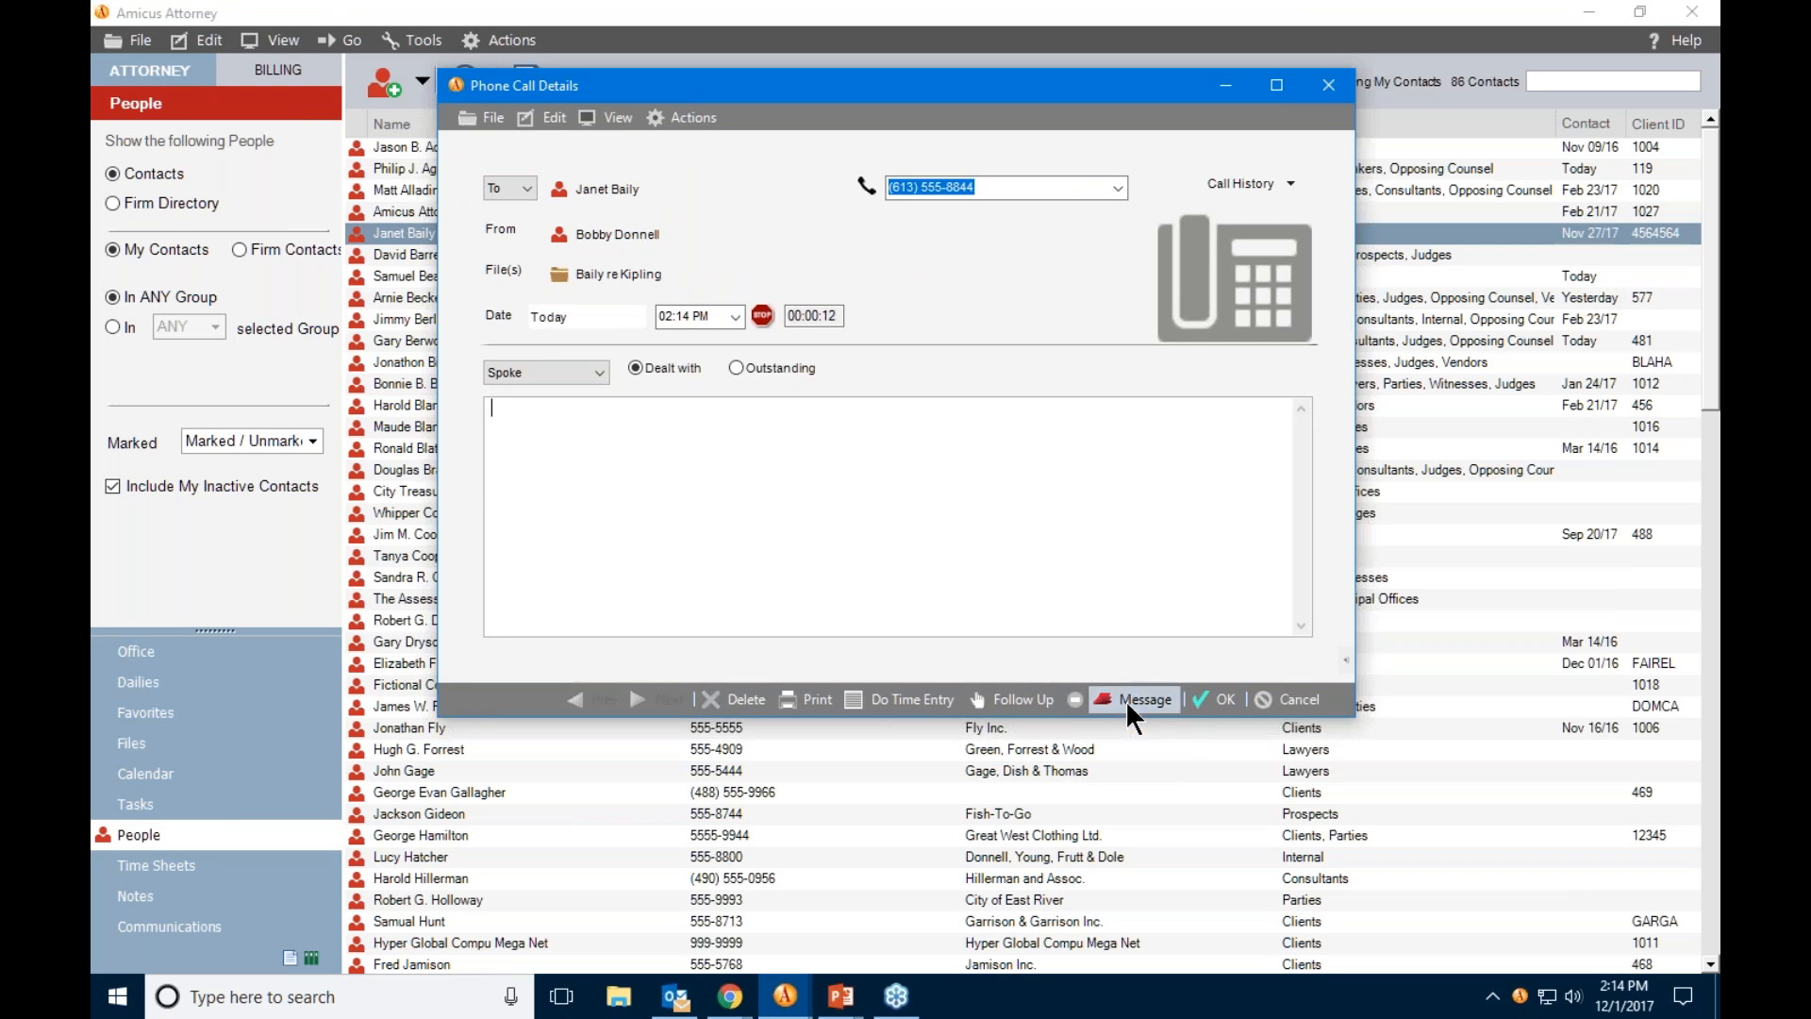
click(1128, 704)
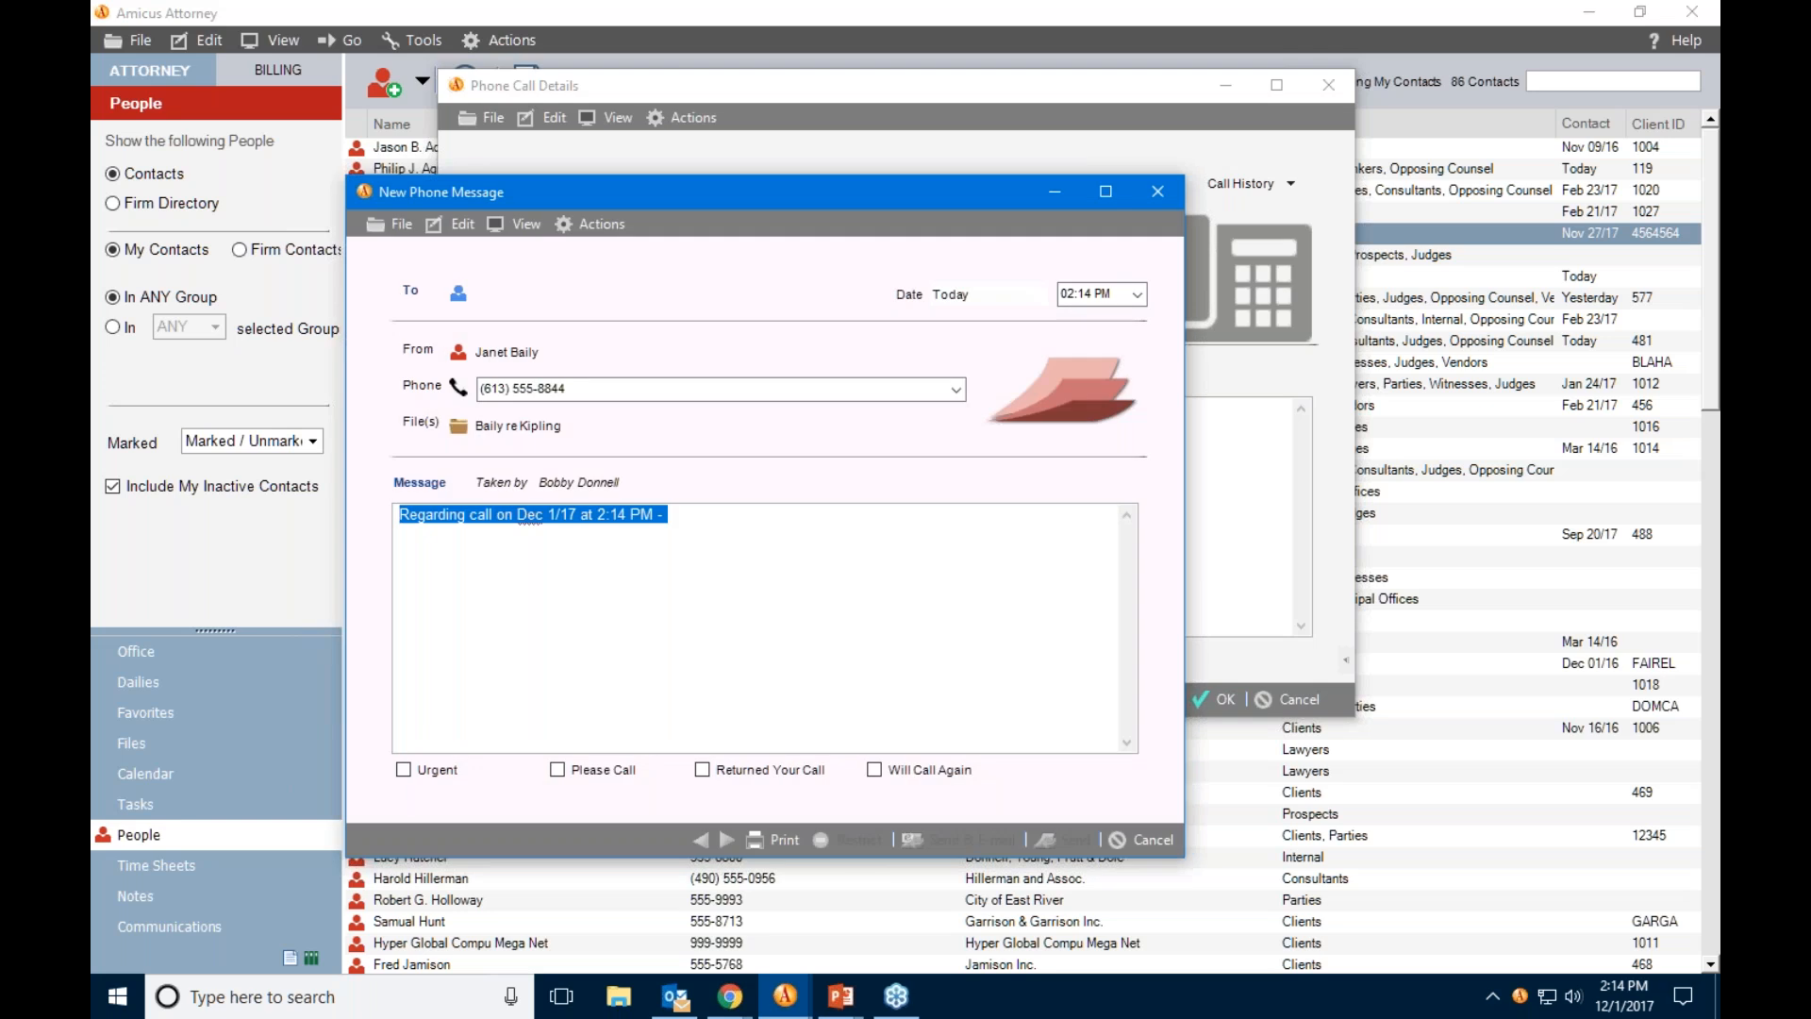
Replace the phone message's default text with "PHONE HER BACK re: FILE".
drag(887, 207, 1297, 170)
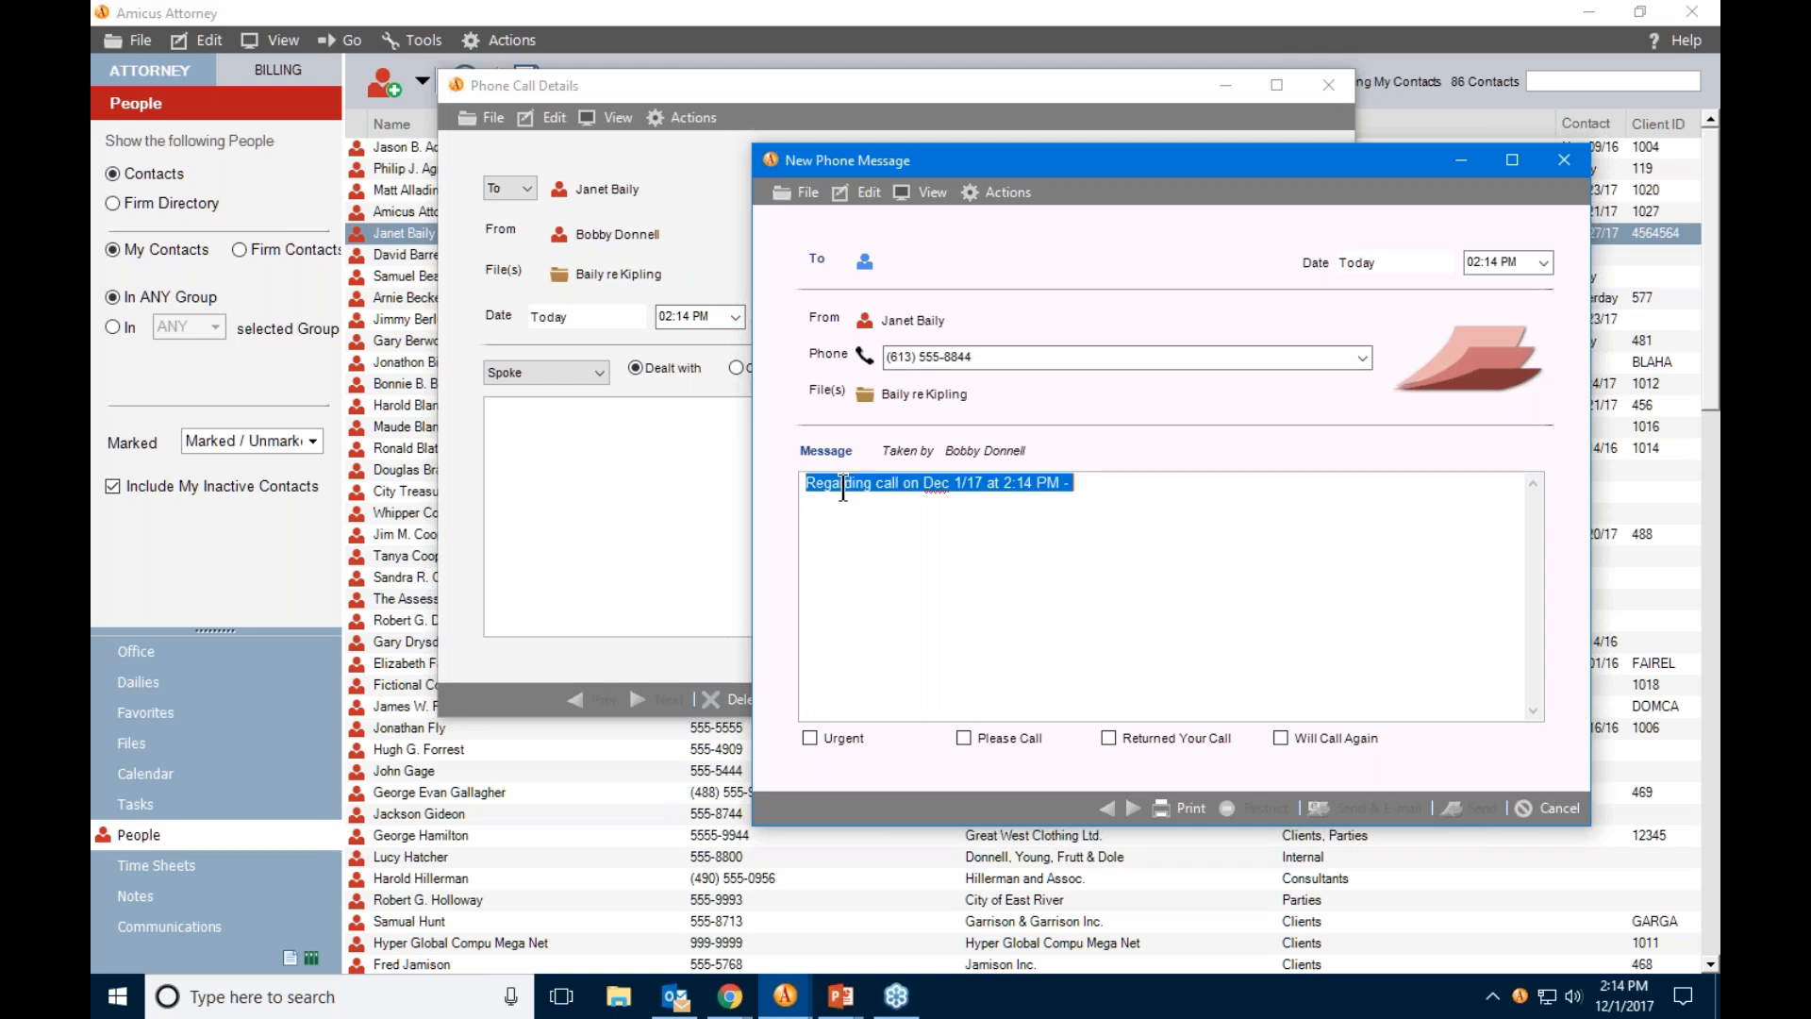
click(1090, 488)
drag(1075, 488, 716, 488)
key(BackSpace)
text(PHONE HER)
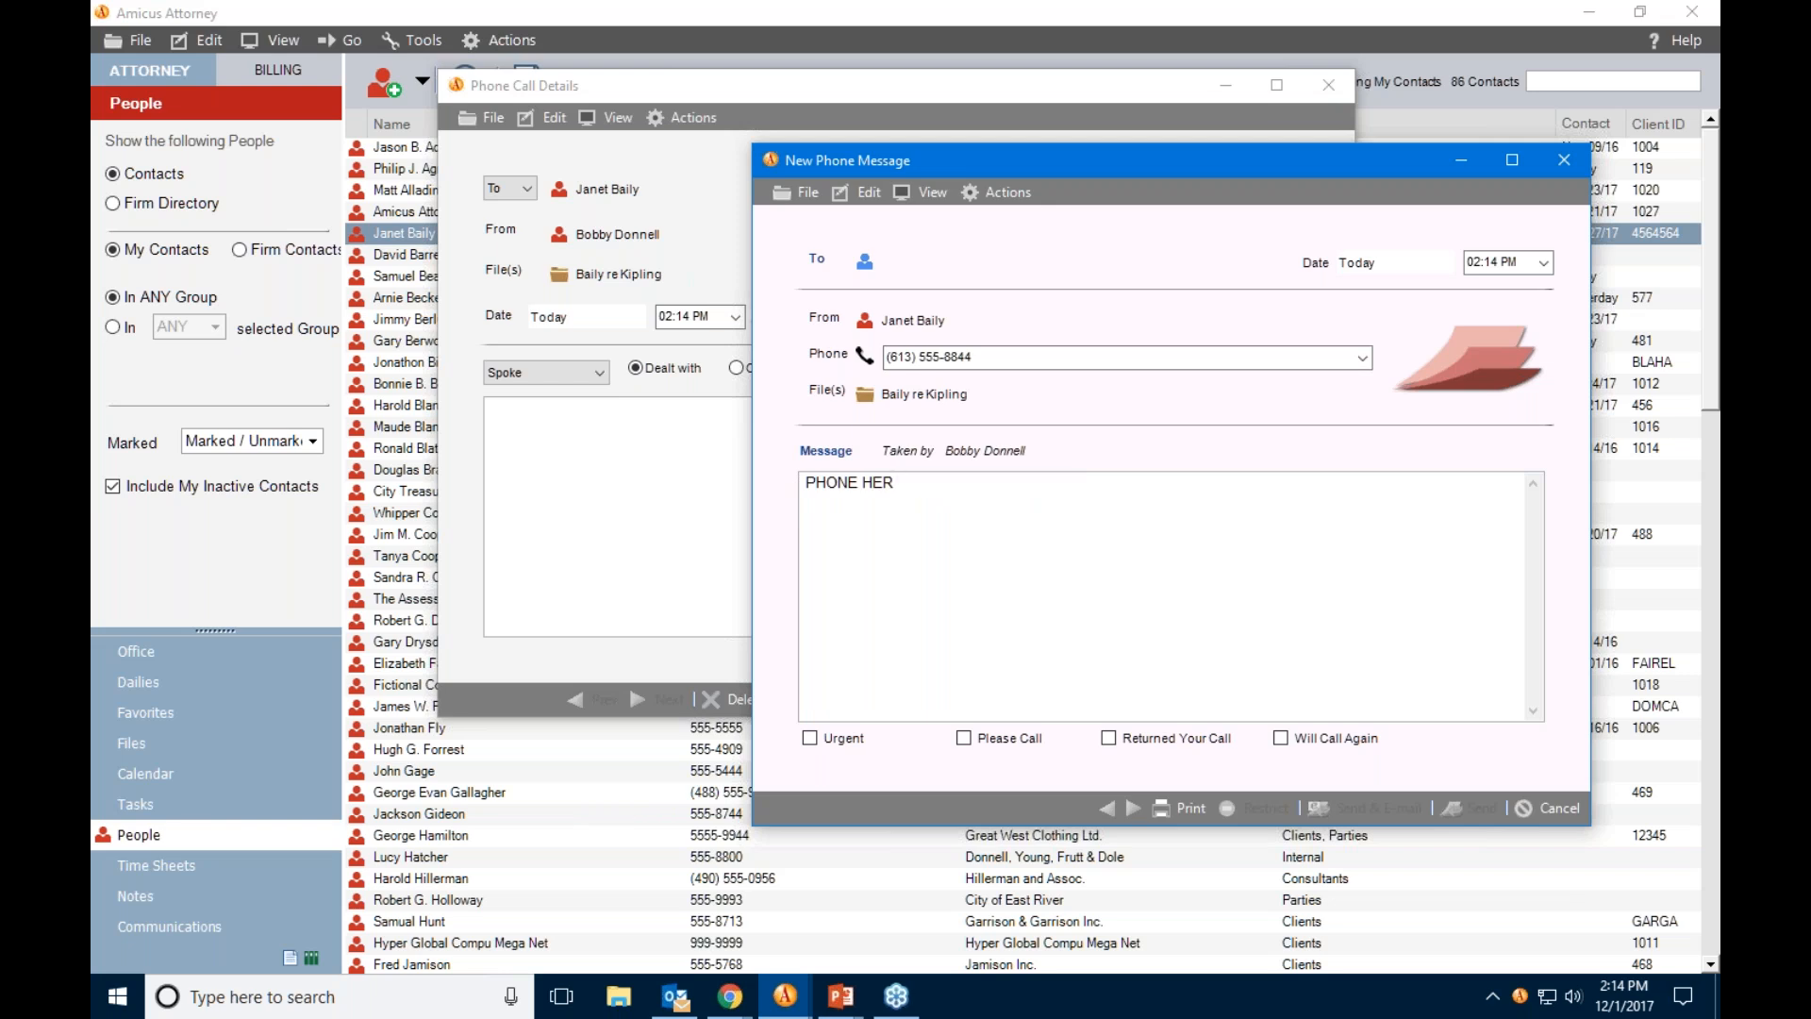
text(BACK re: FILE)
drag(974, 163, 930, 106)
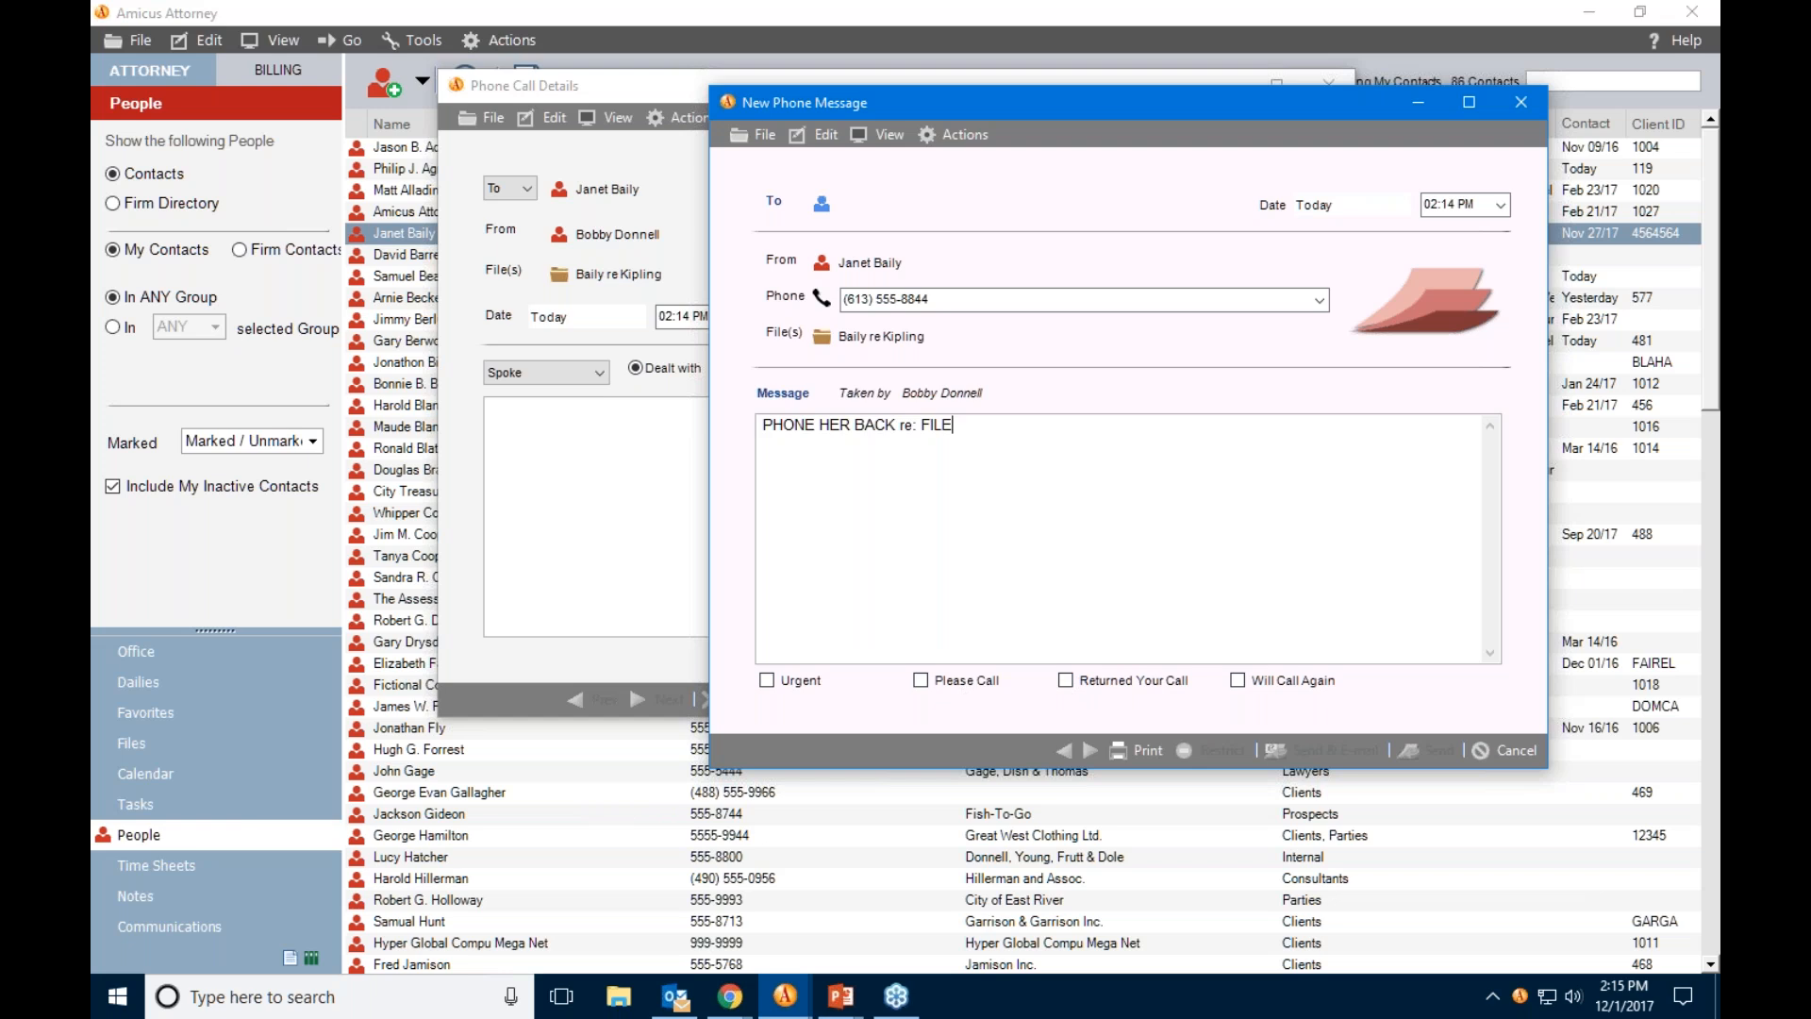
Address the phone message to the managing partner from the In My Workgroup list and send it.
click(822, 211)
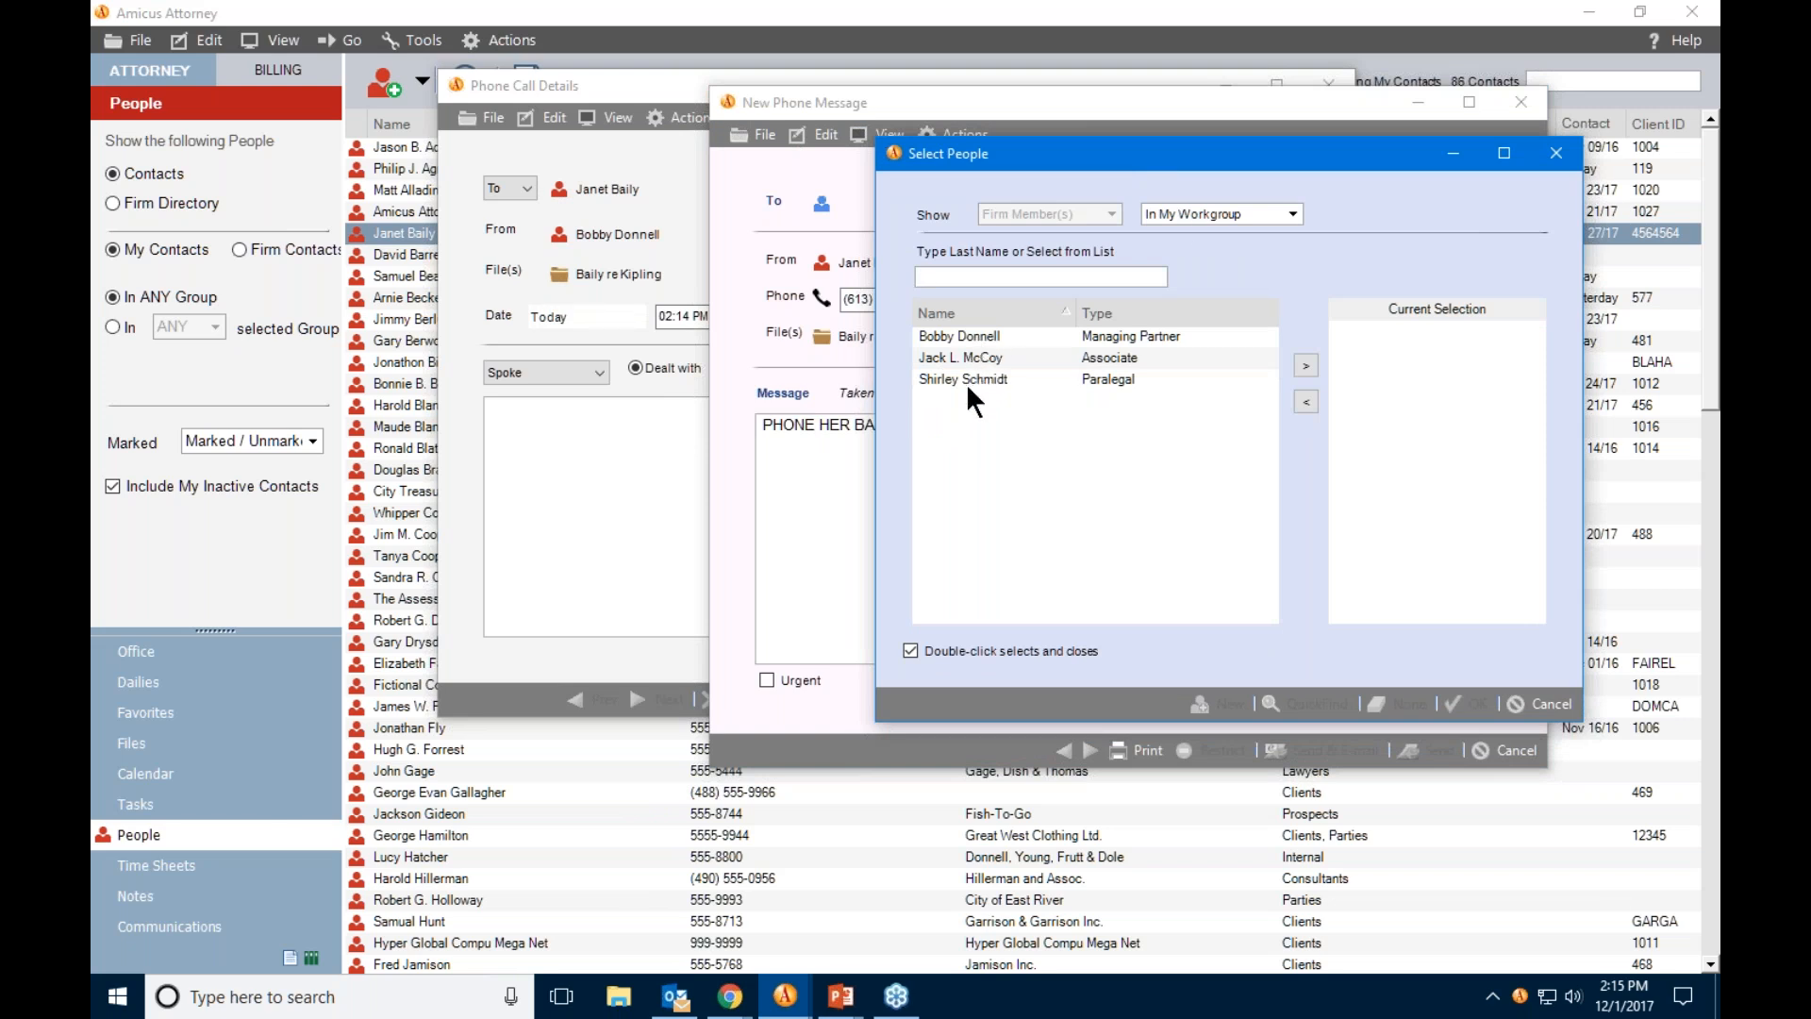
click(1292, 212)
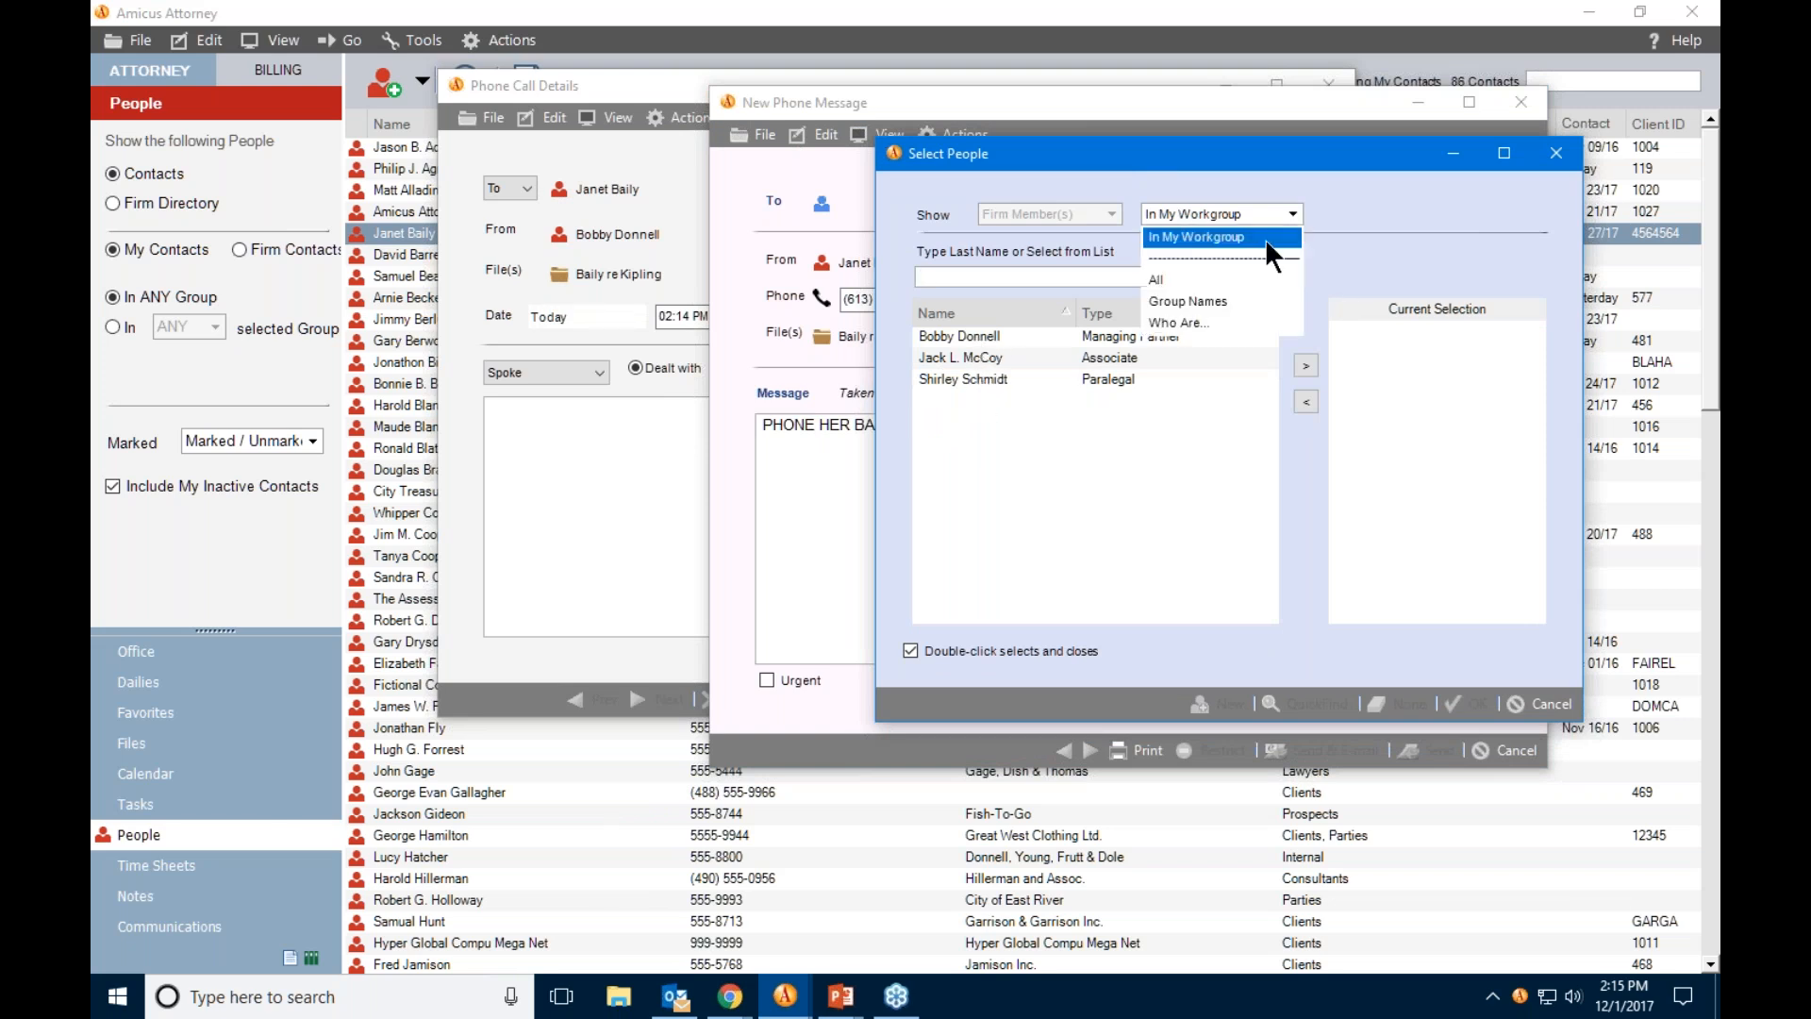
click(1155, 279)
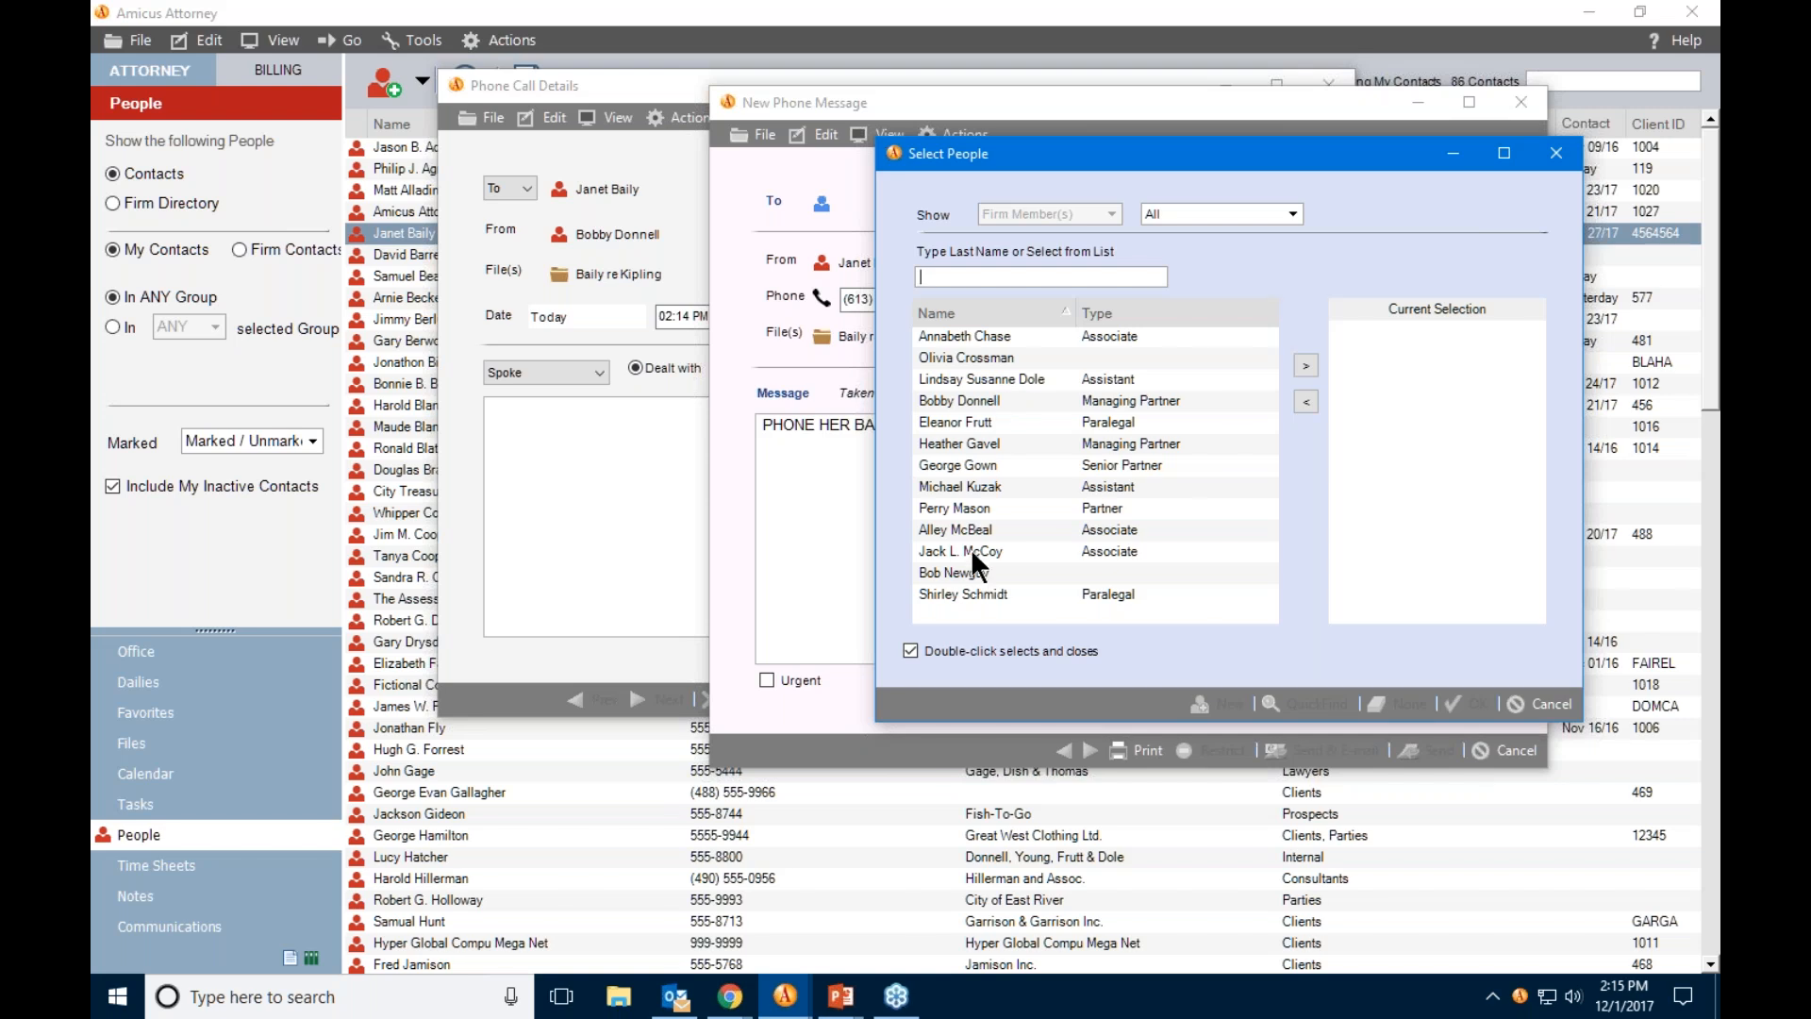
click(1288, 211)
click(1172, 236)
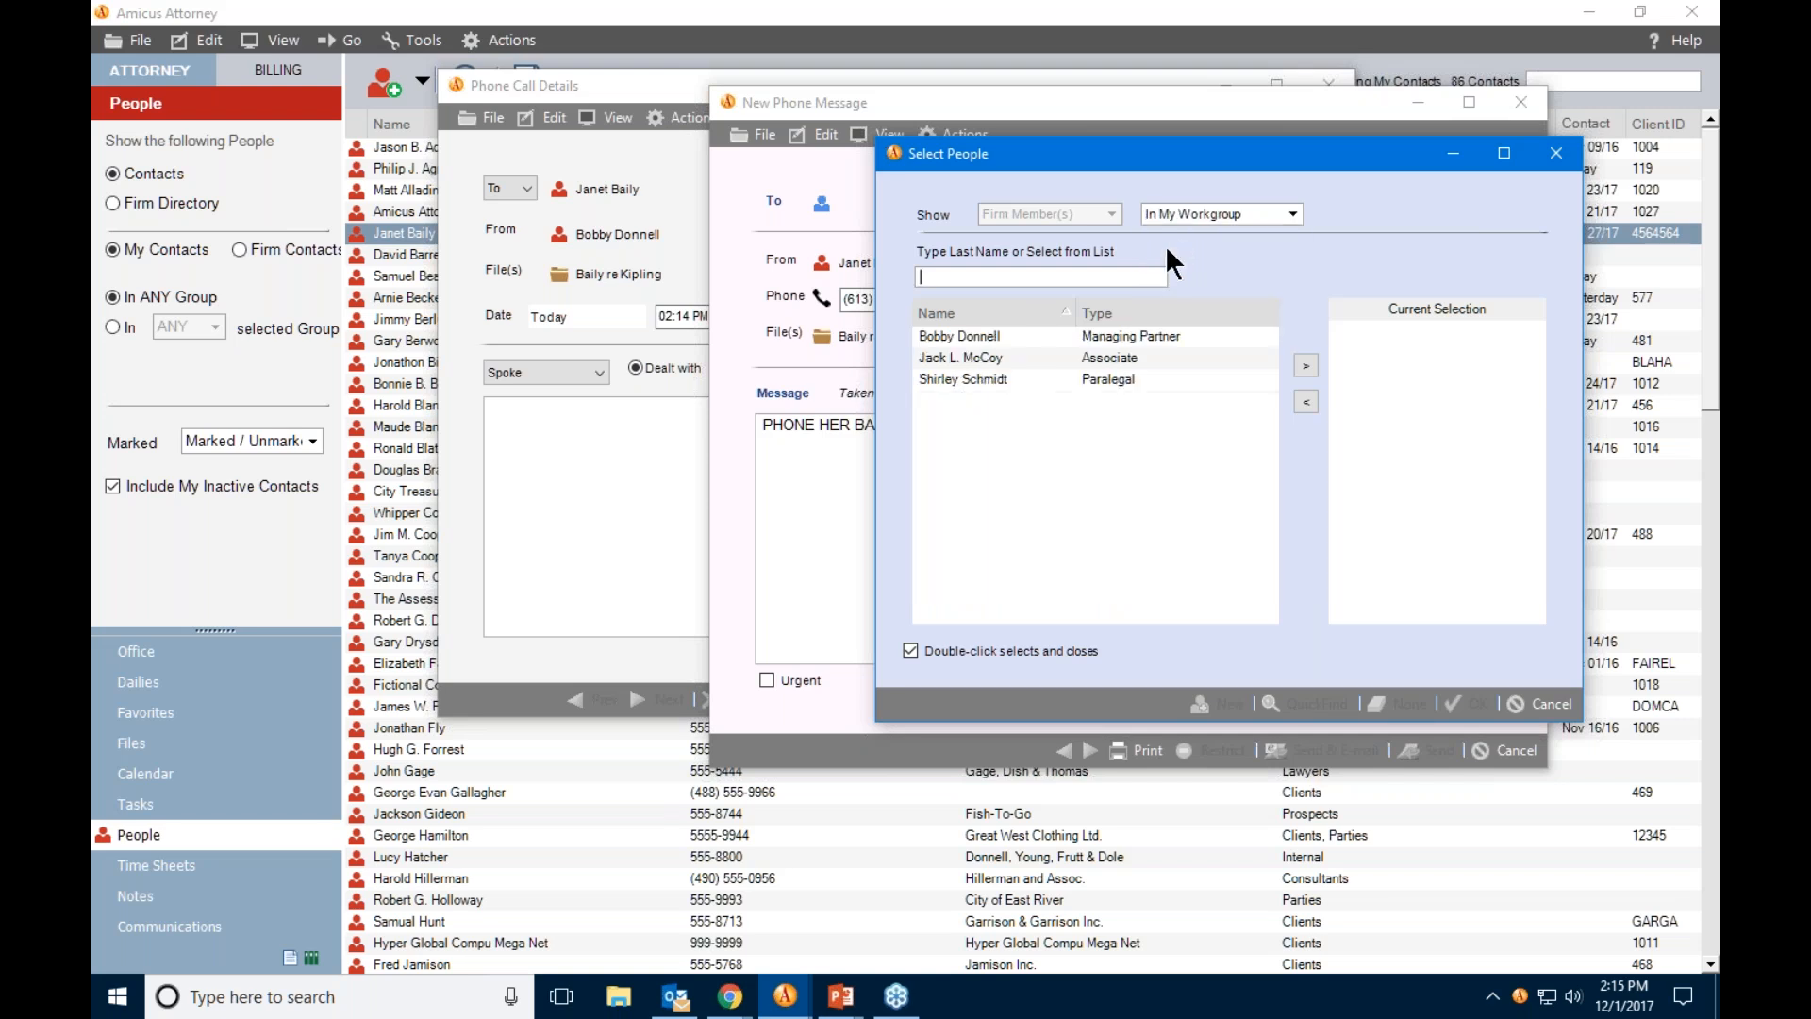
click(966, 336)
click(1305, 364)
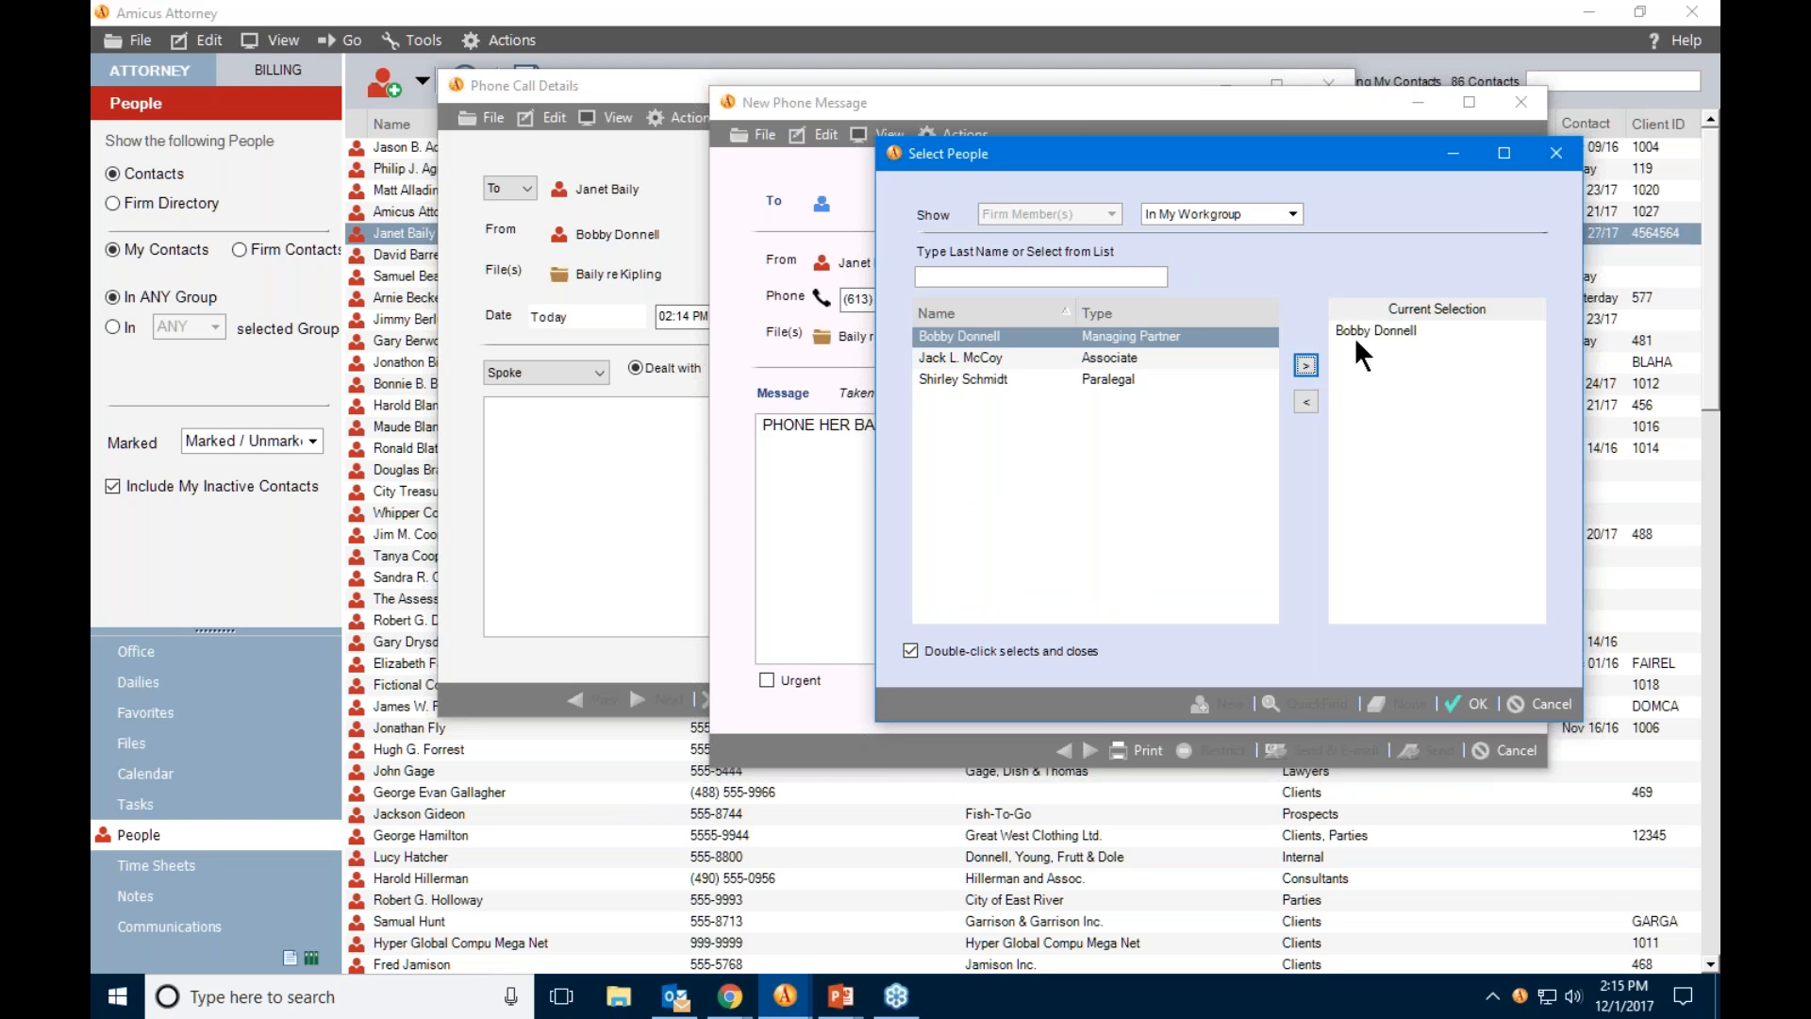
click(1469, 703)
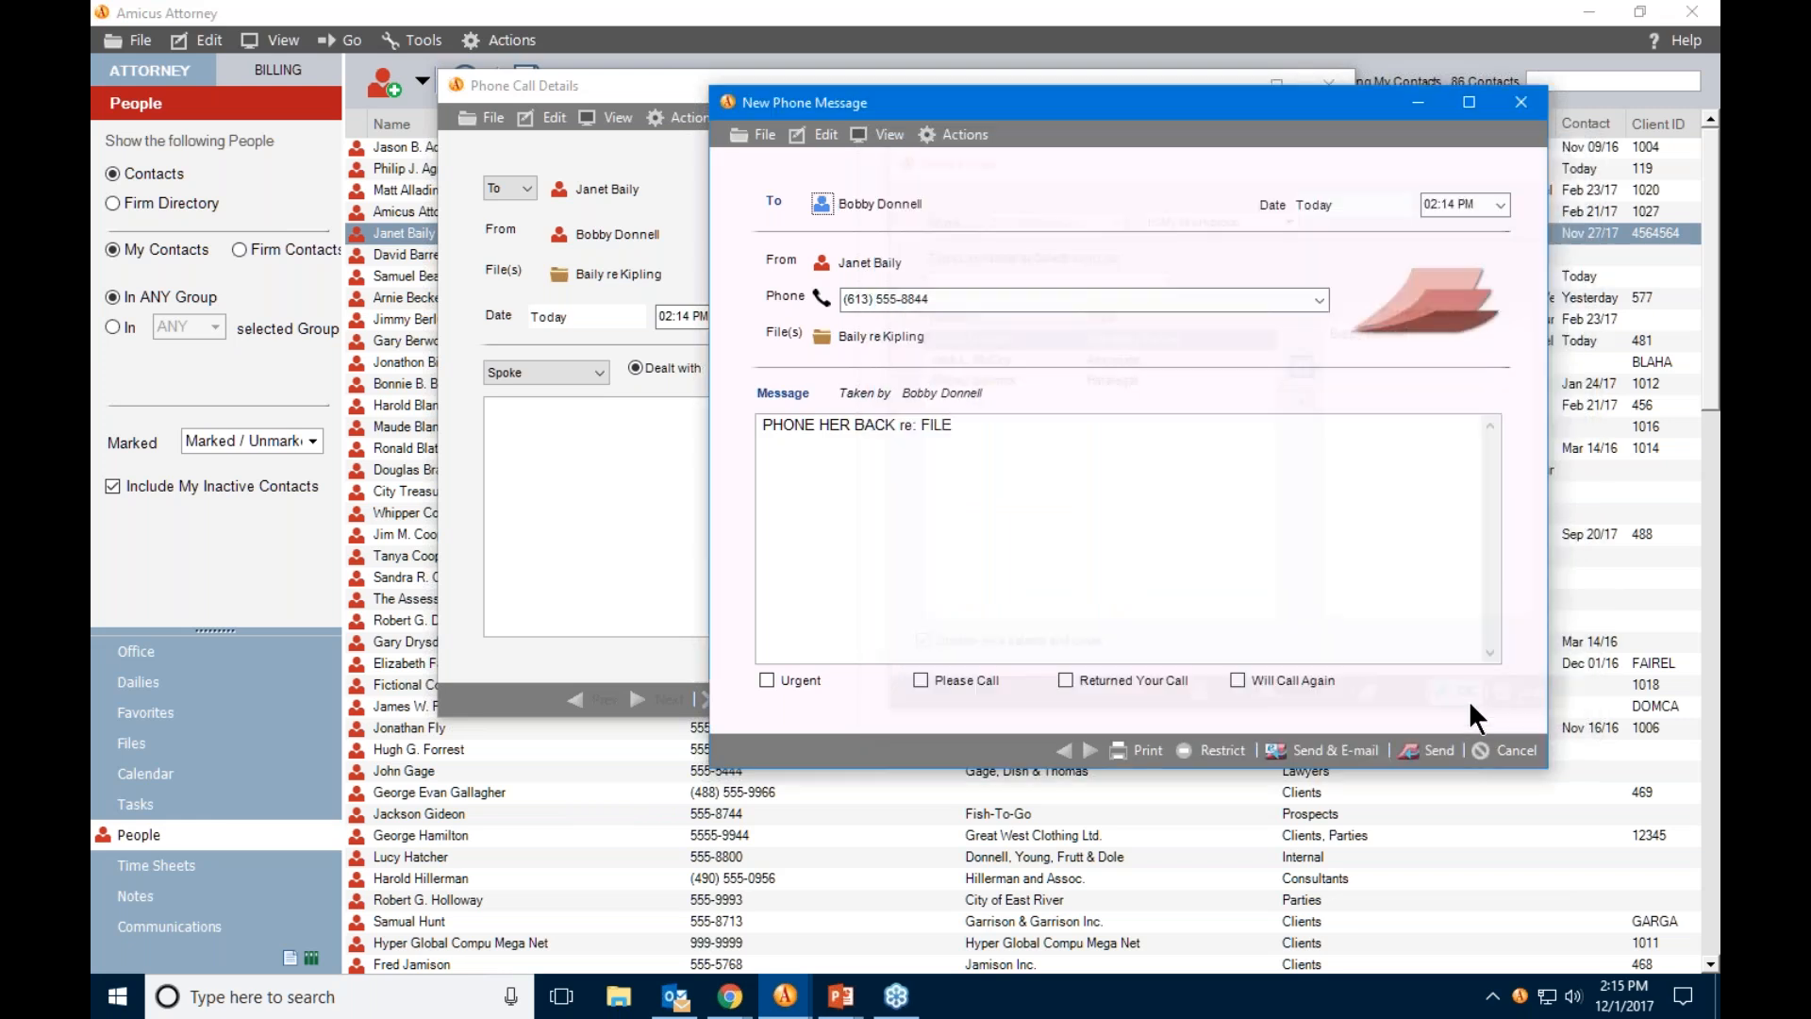
click(1440, 752)
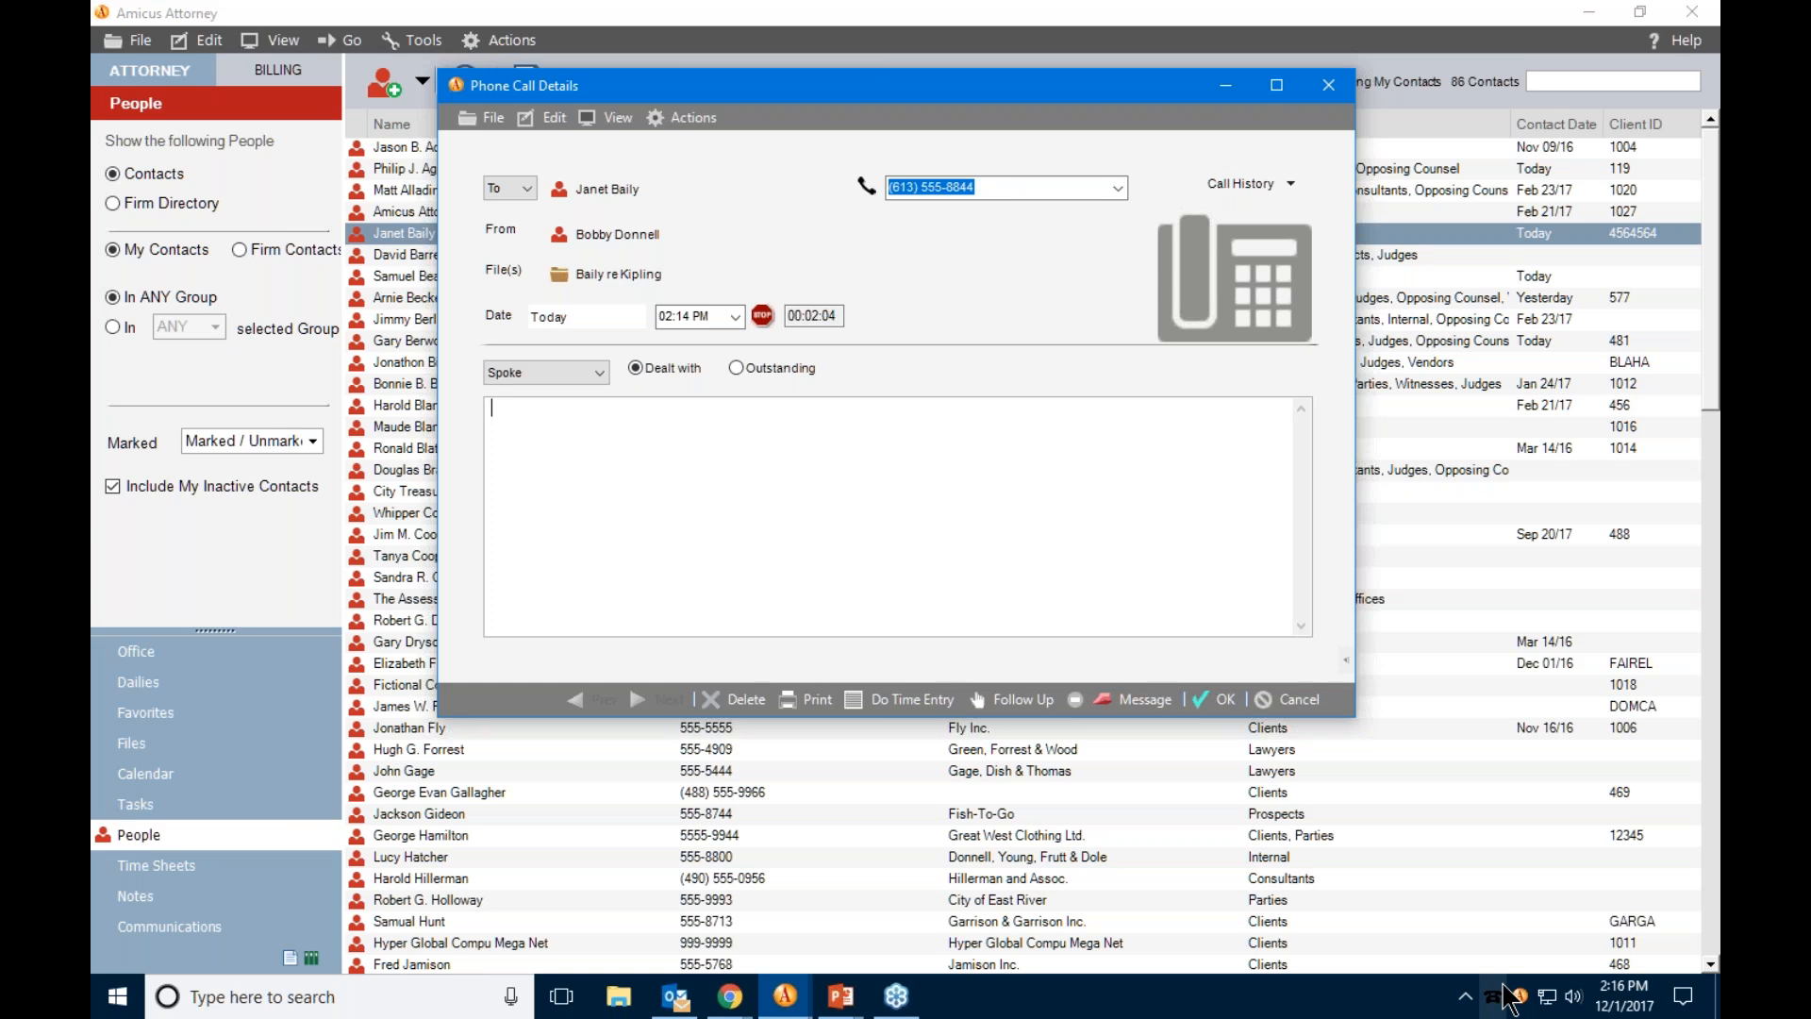
Discard the phone call record and open the "PHONE HER BACK re: FILE" message from the outstanding communications.
click(1293, 699)
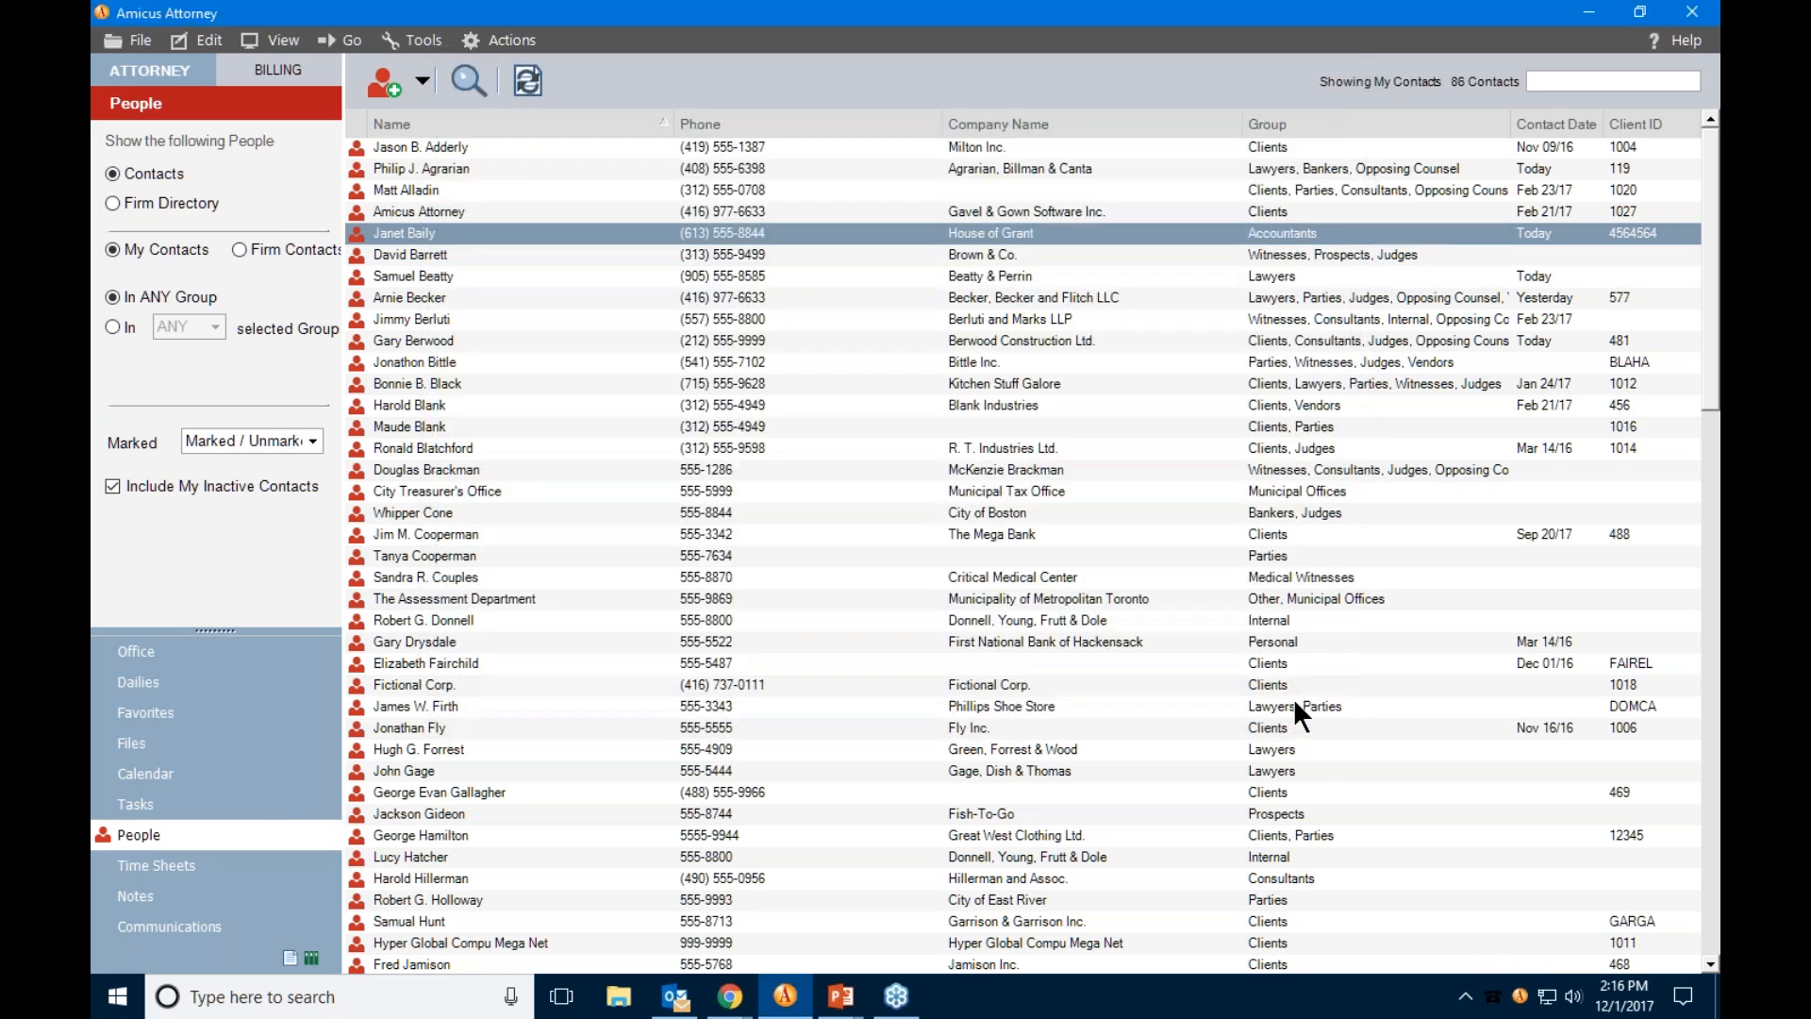
click(215, 925)
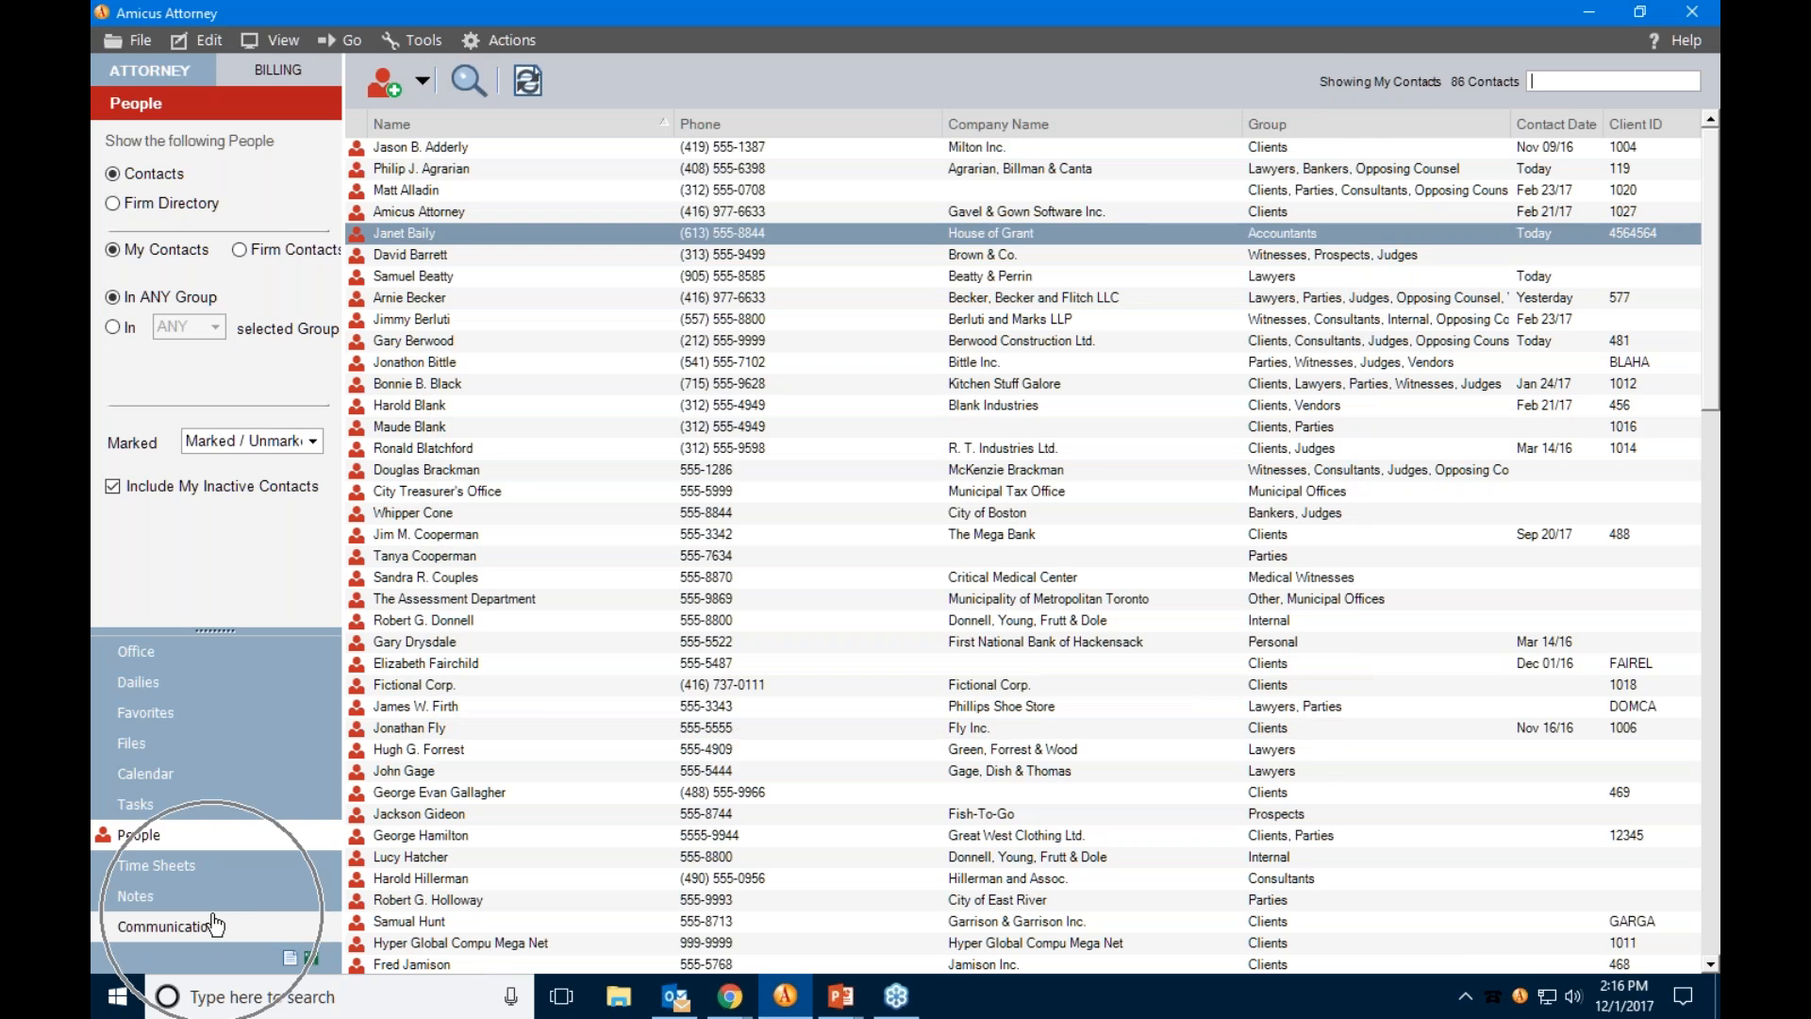
click(1493, 1007)
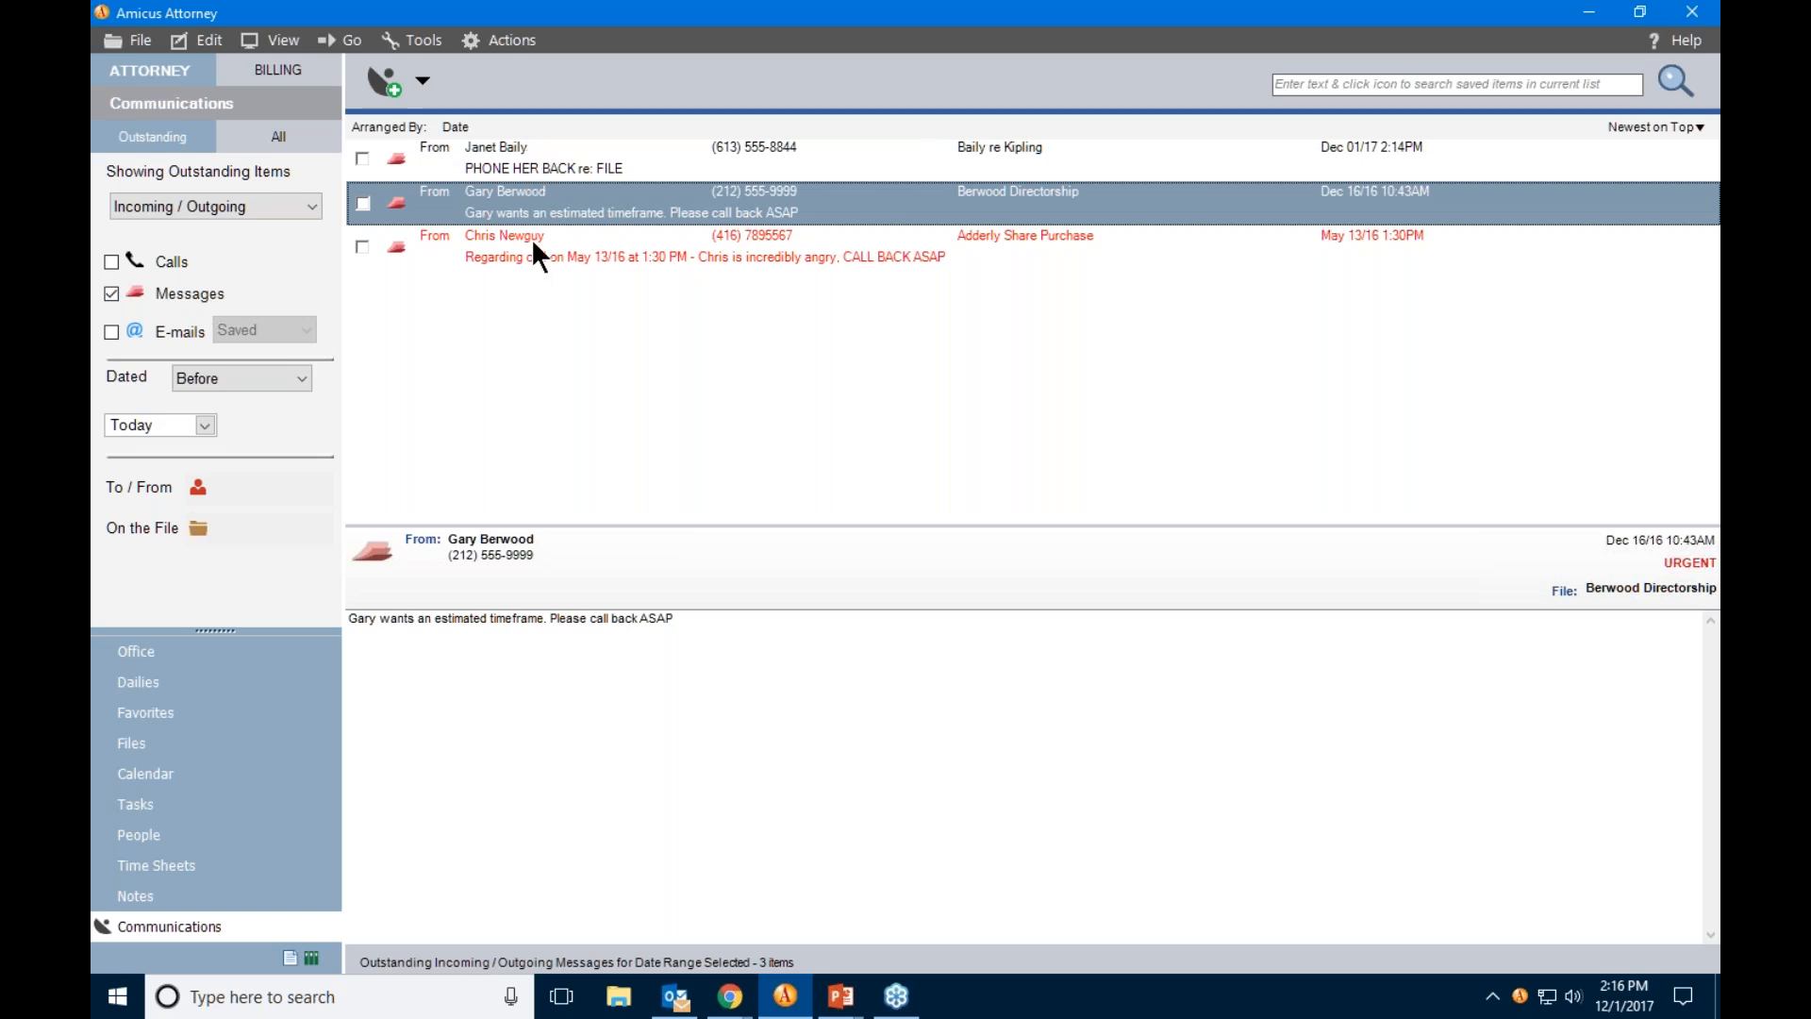
click(525, 169)
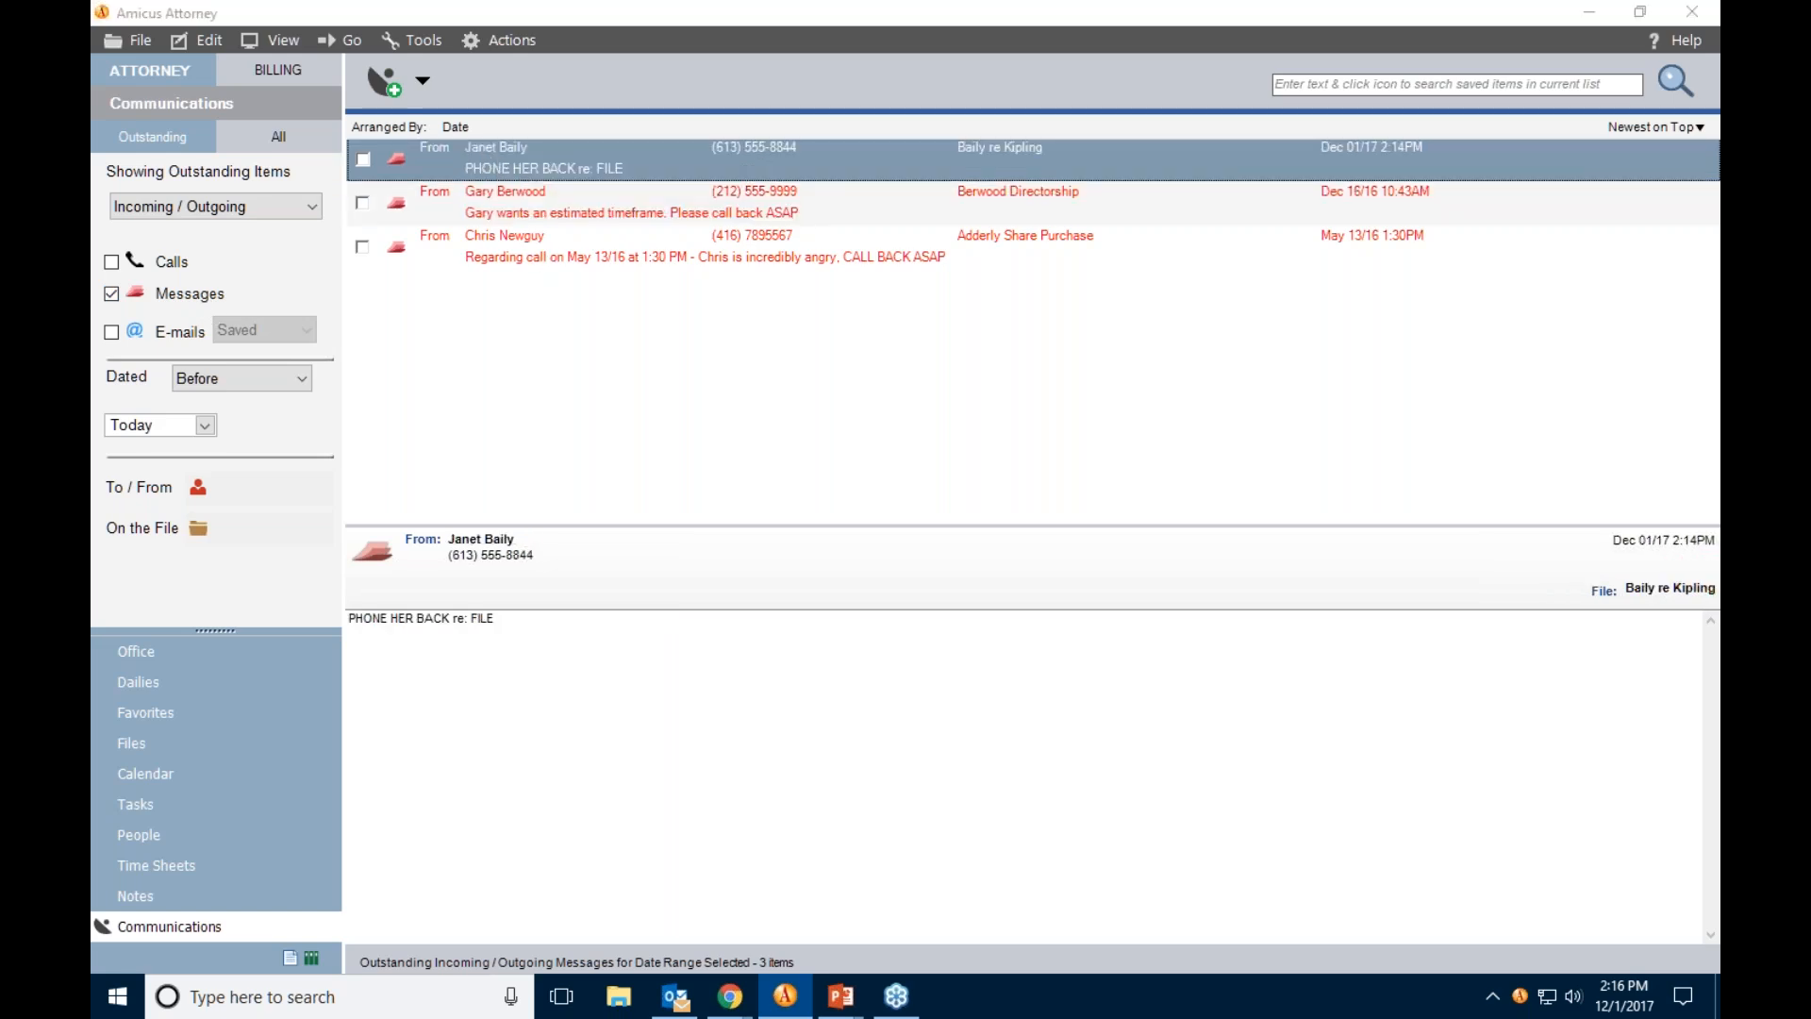
double_click(497, 175)
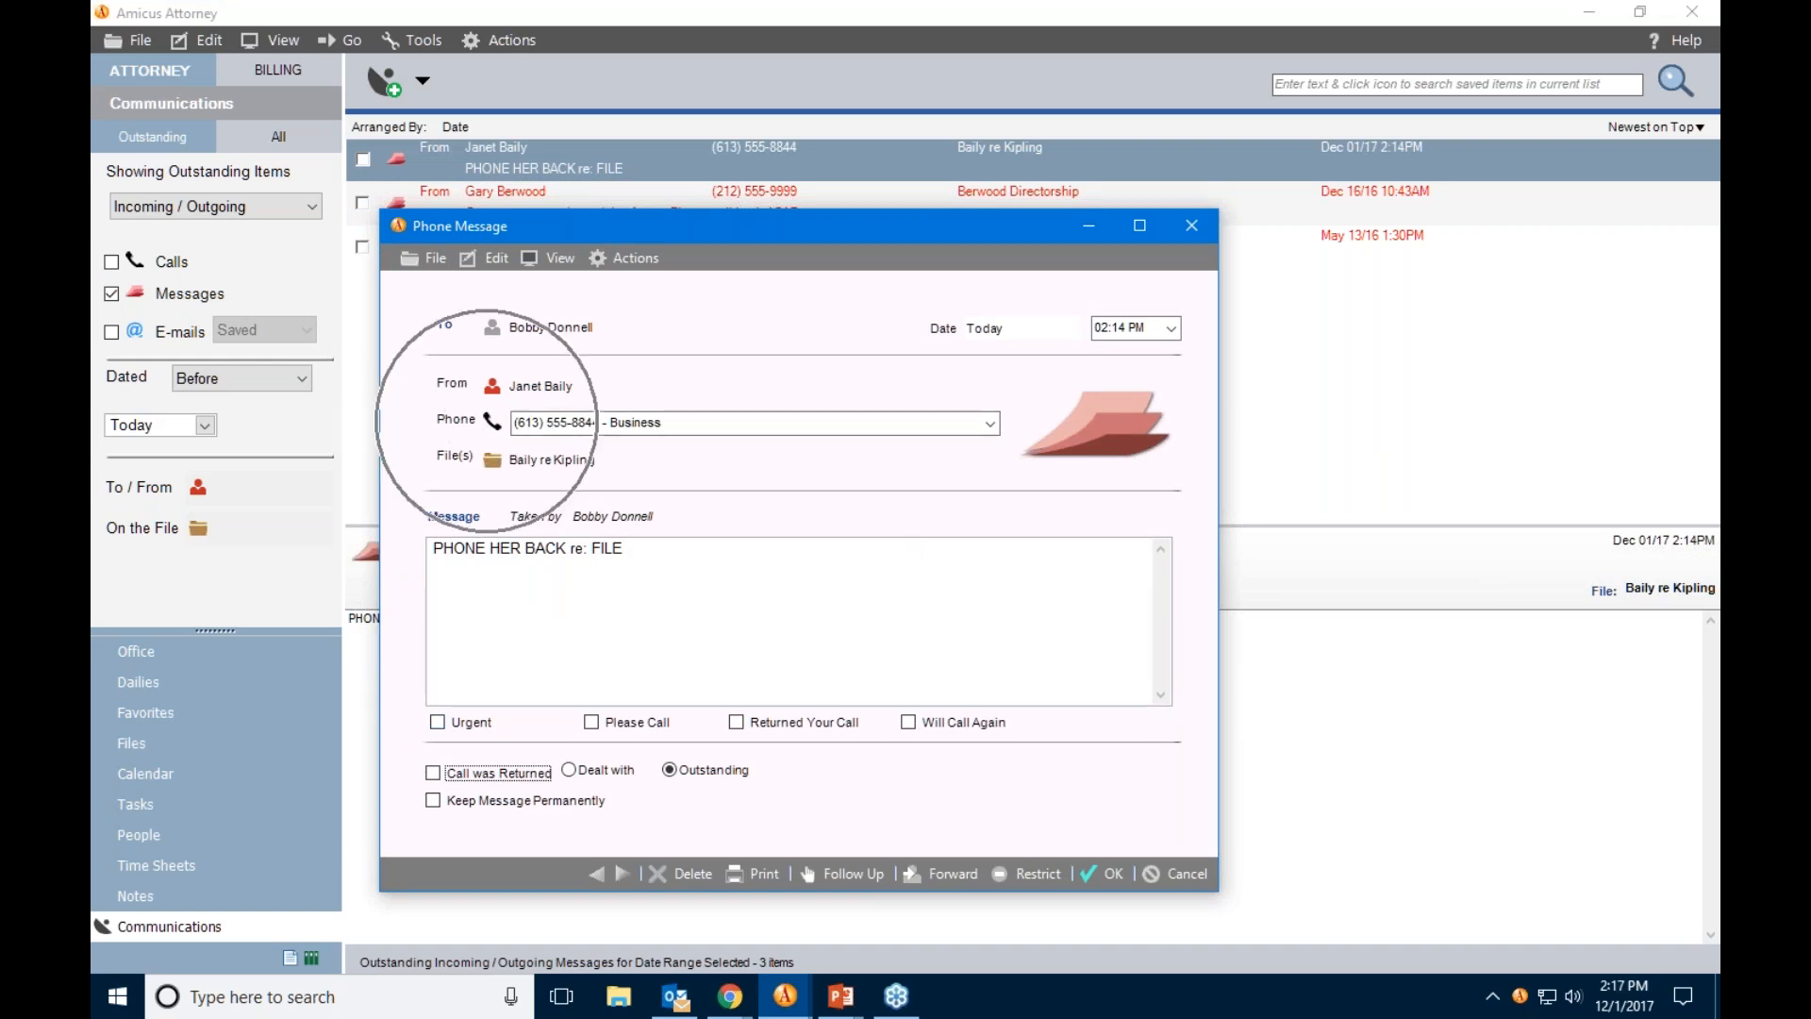
Return the call from the open phone message, and discard the phone call record created for it.
key(ctrl)
key(ctrl)
key(Escape)
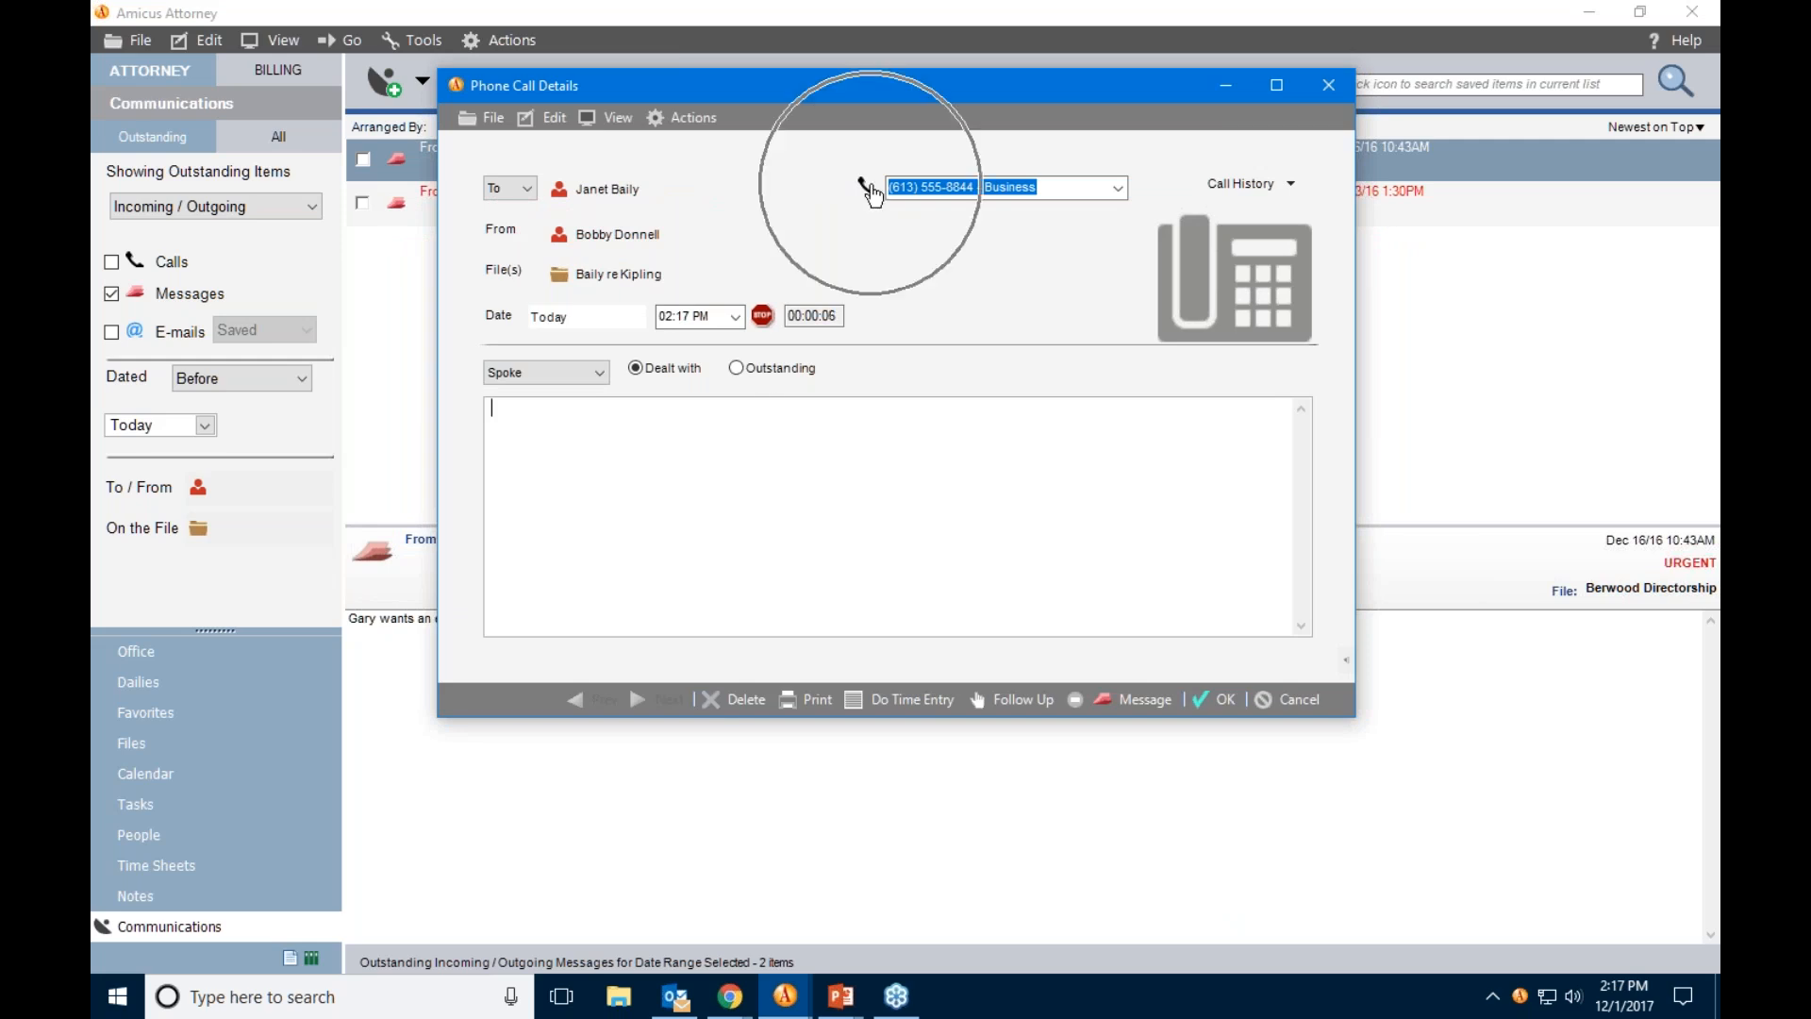
click(872, 188)
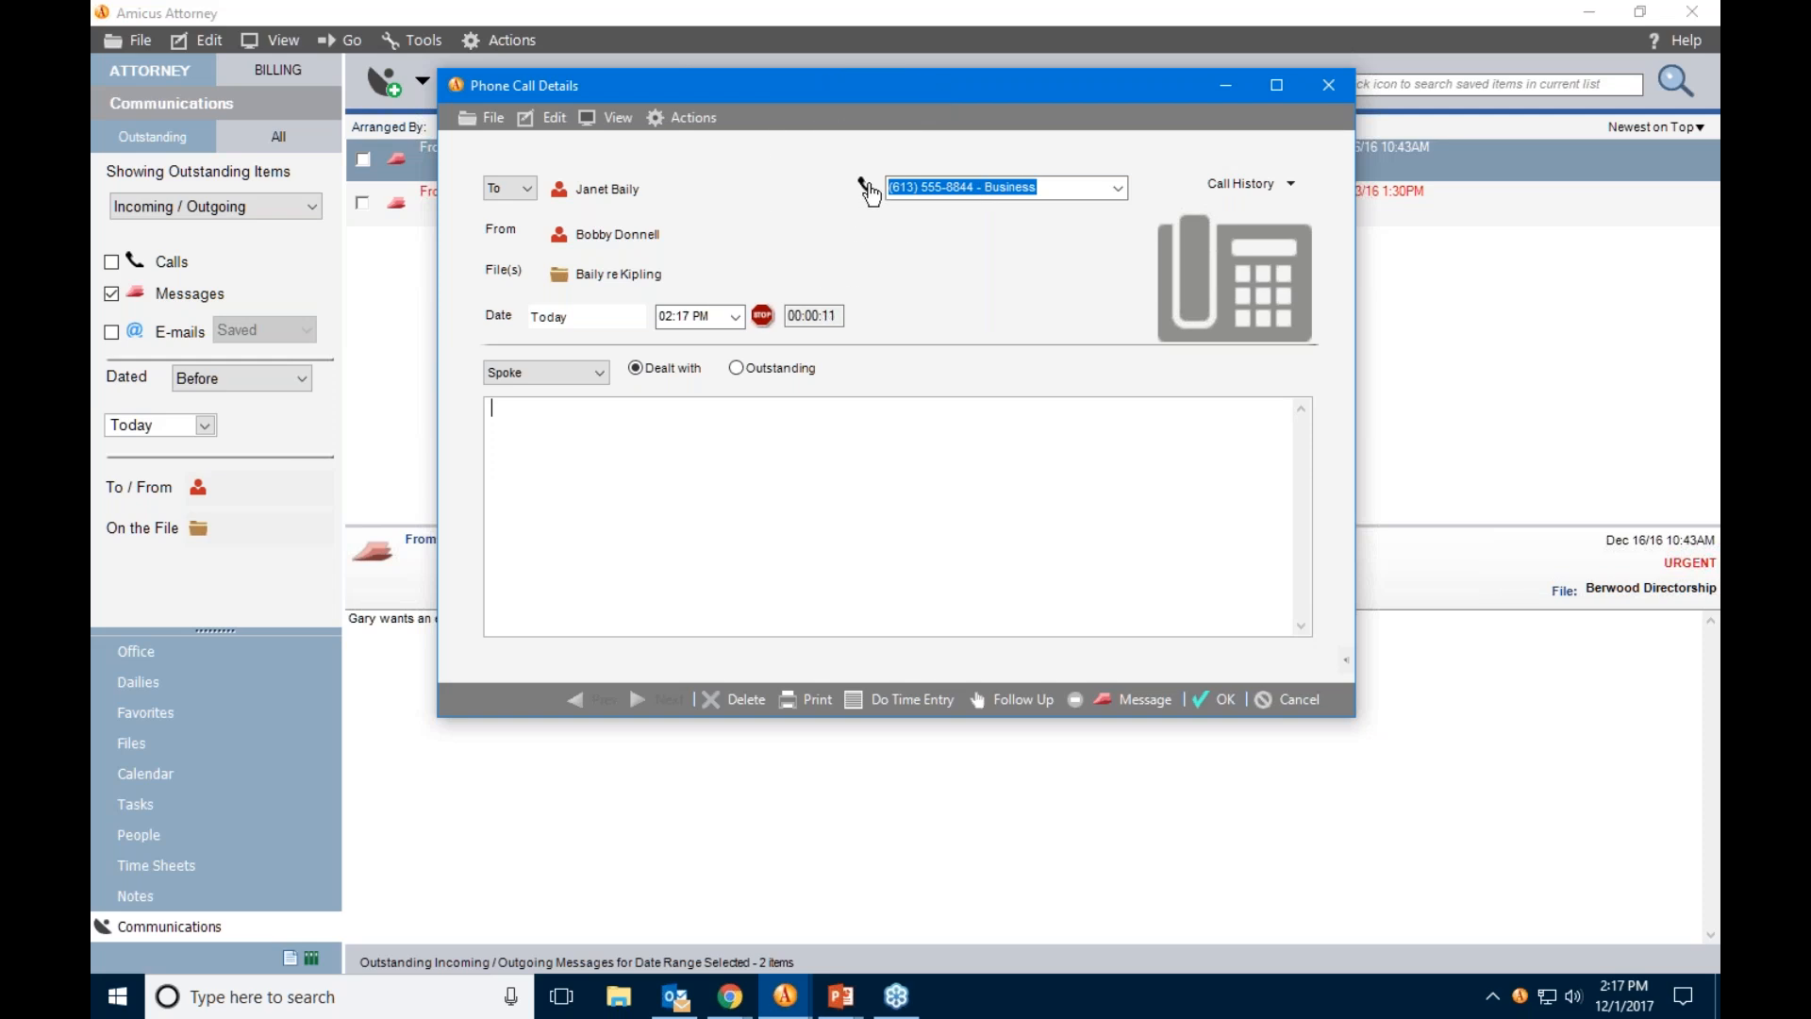
click(1298, 701)
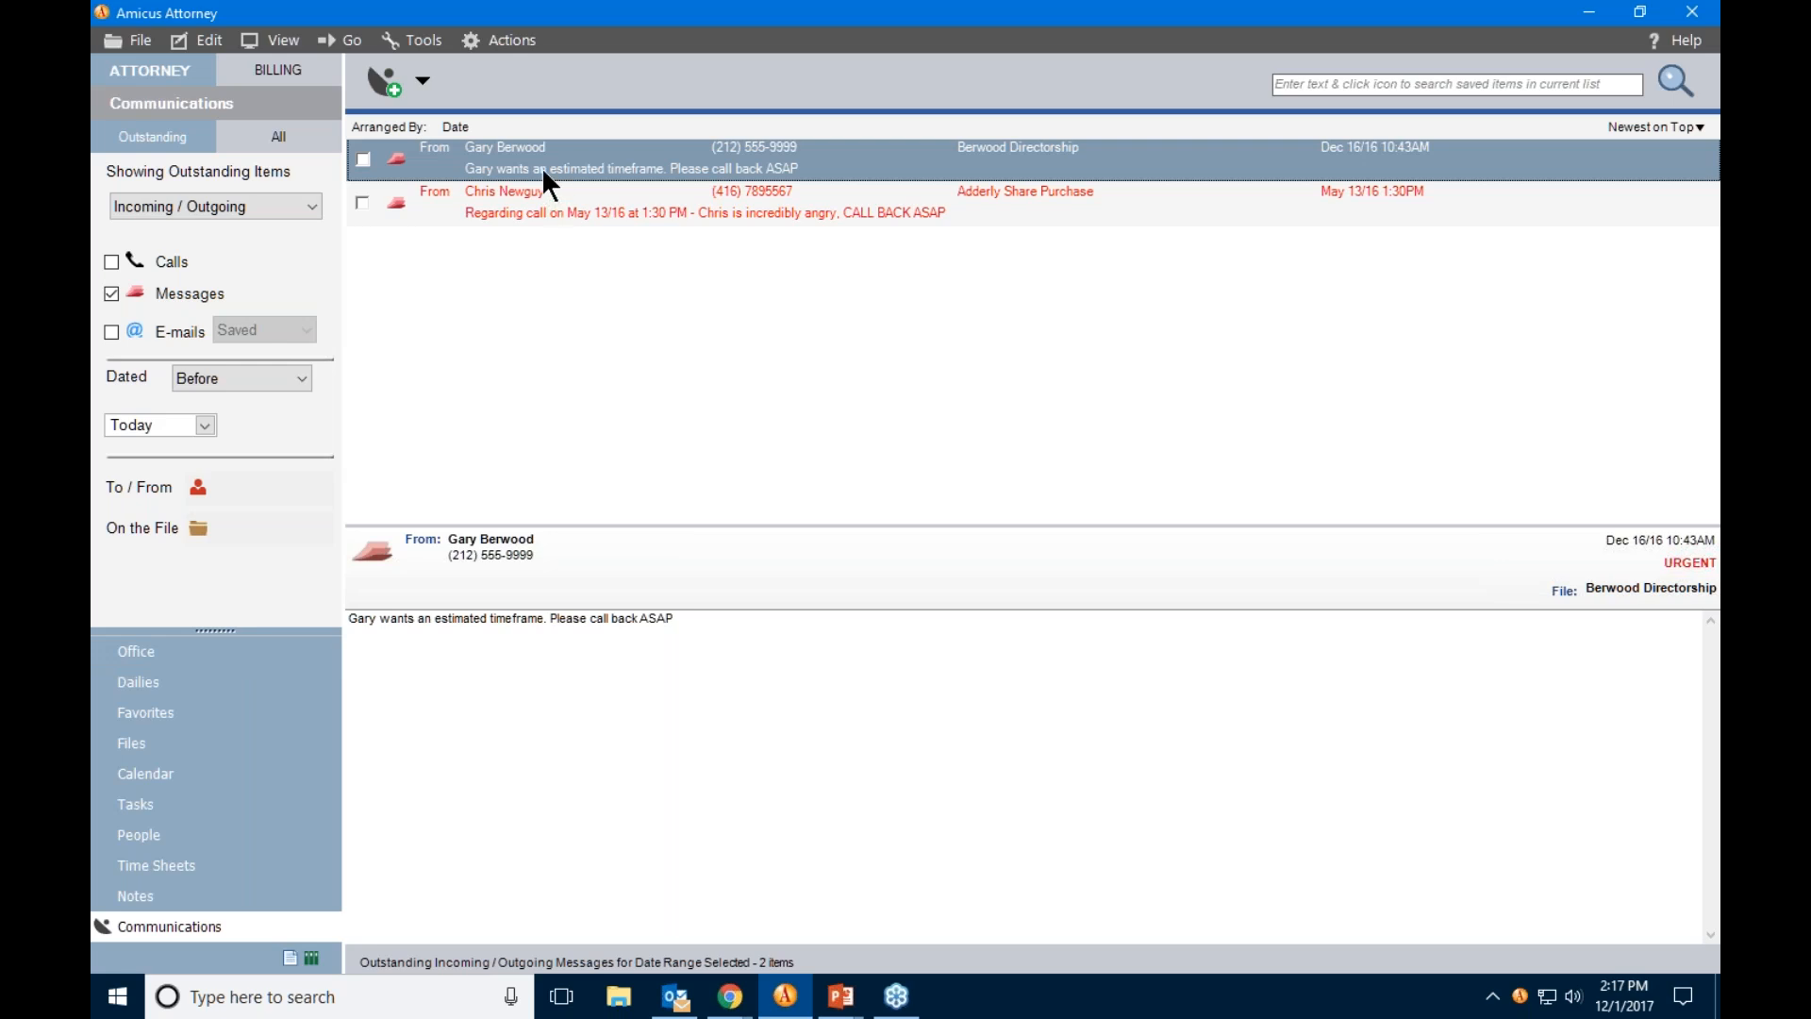
Open the urgent outstanding message on the Berwood Directorship file to view its call-return options, and close it without changes.
double_click(479, 156)
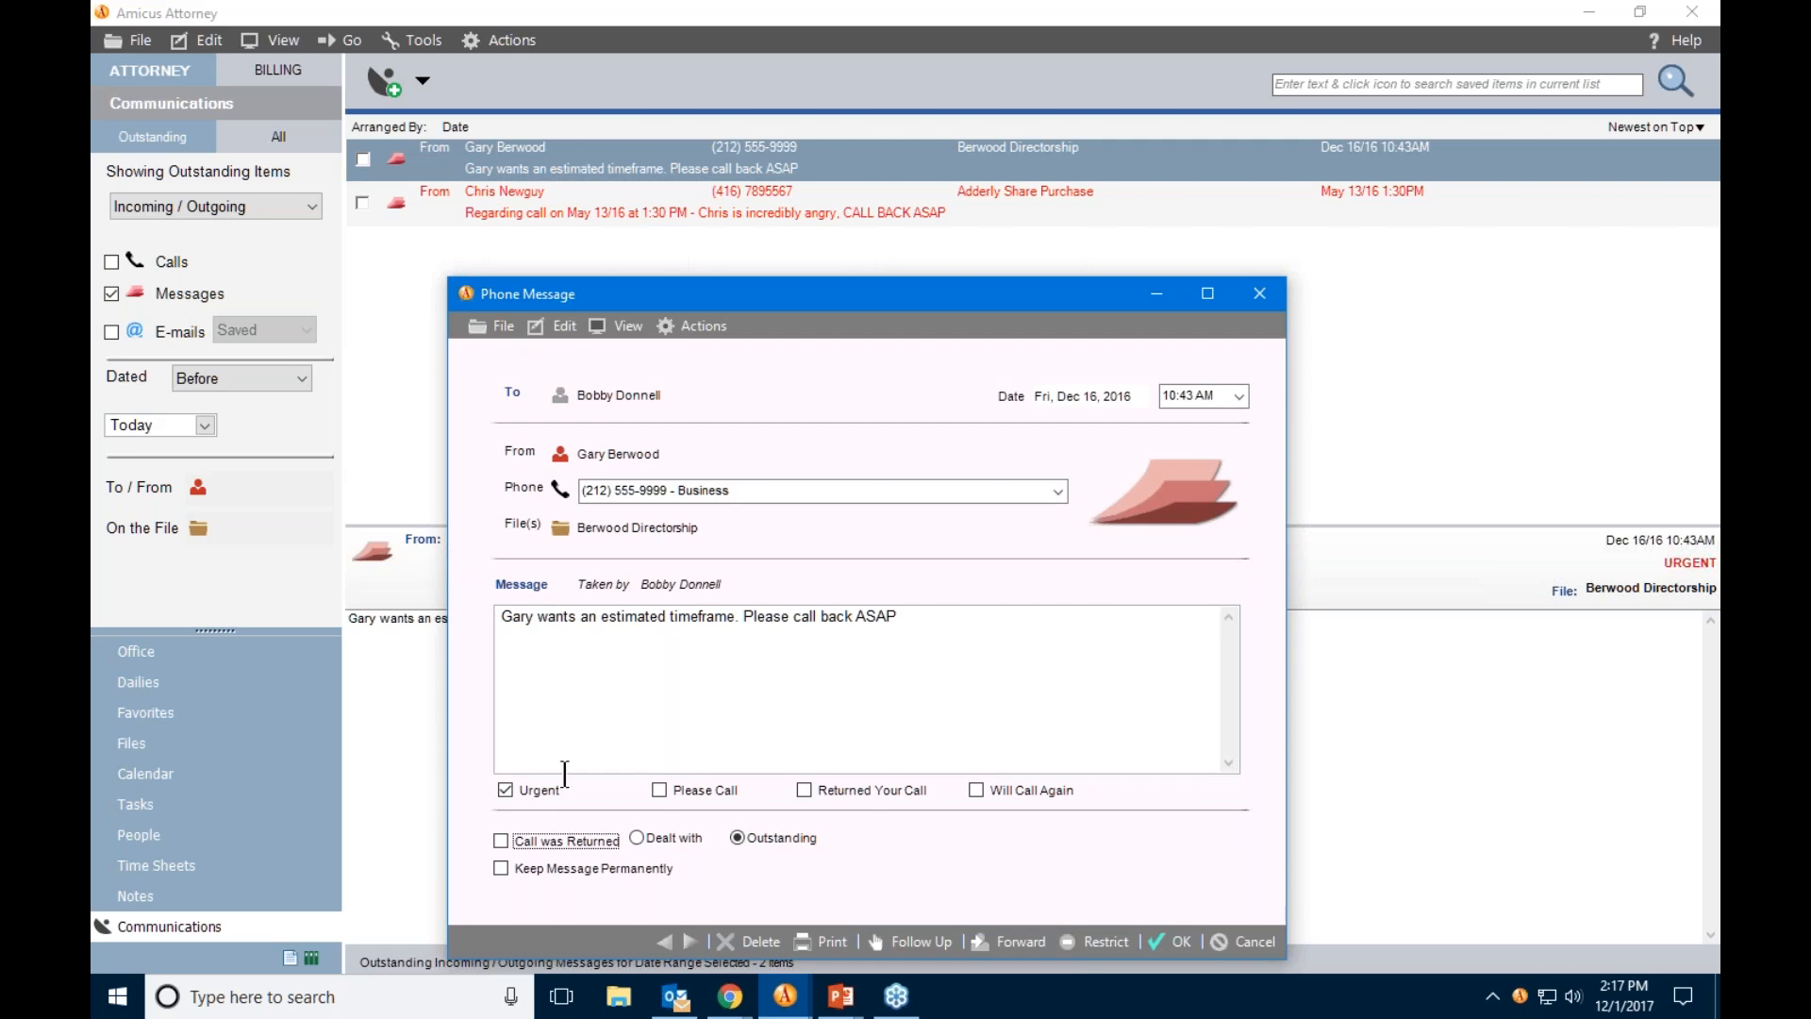
click(613, 839)
click(1253, 949)
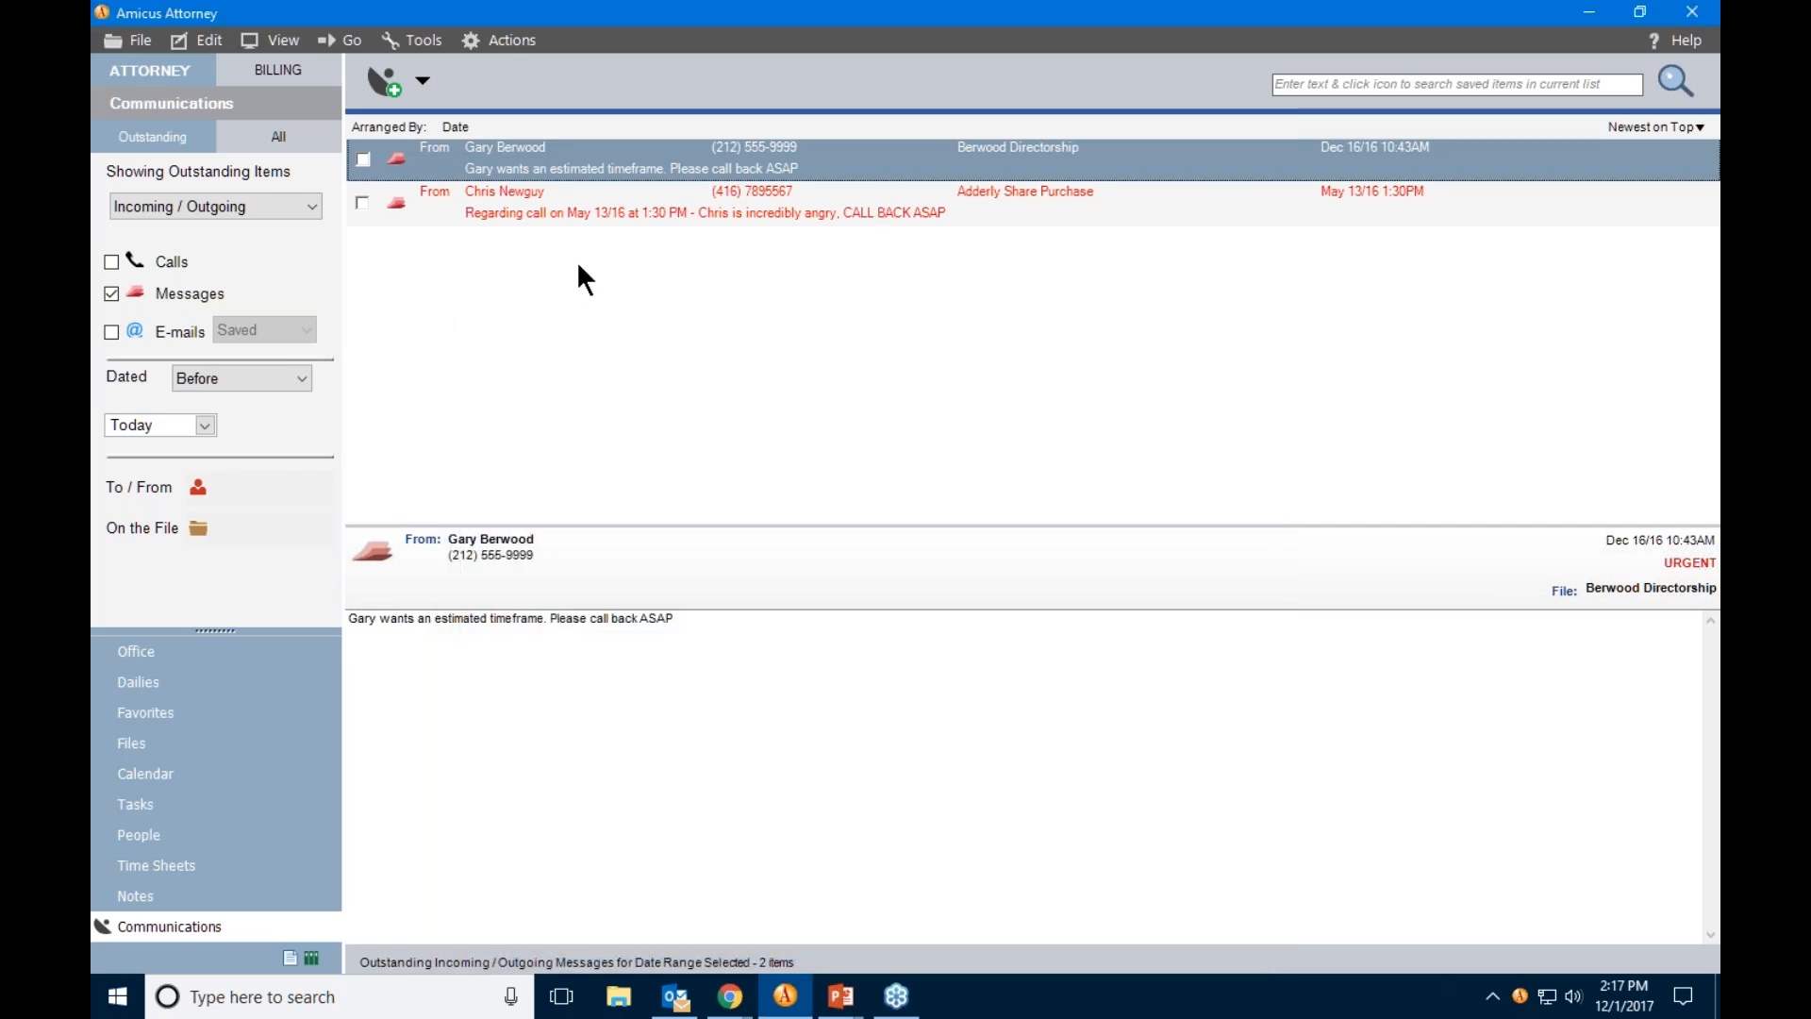
Open the Baily re Kipling file and display its list of My Calls & Messages.
click(166, 746)
double_click(478, 209)
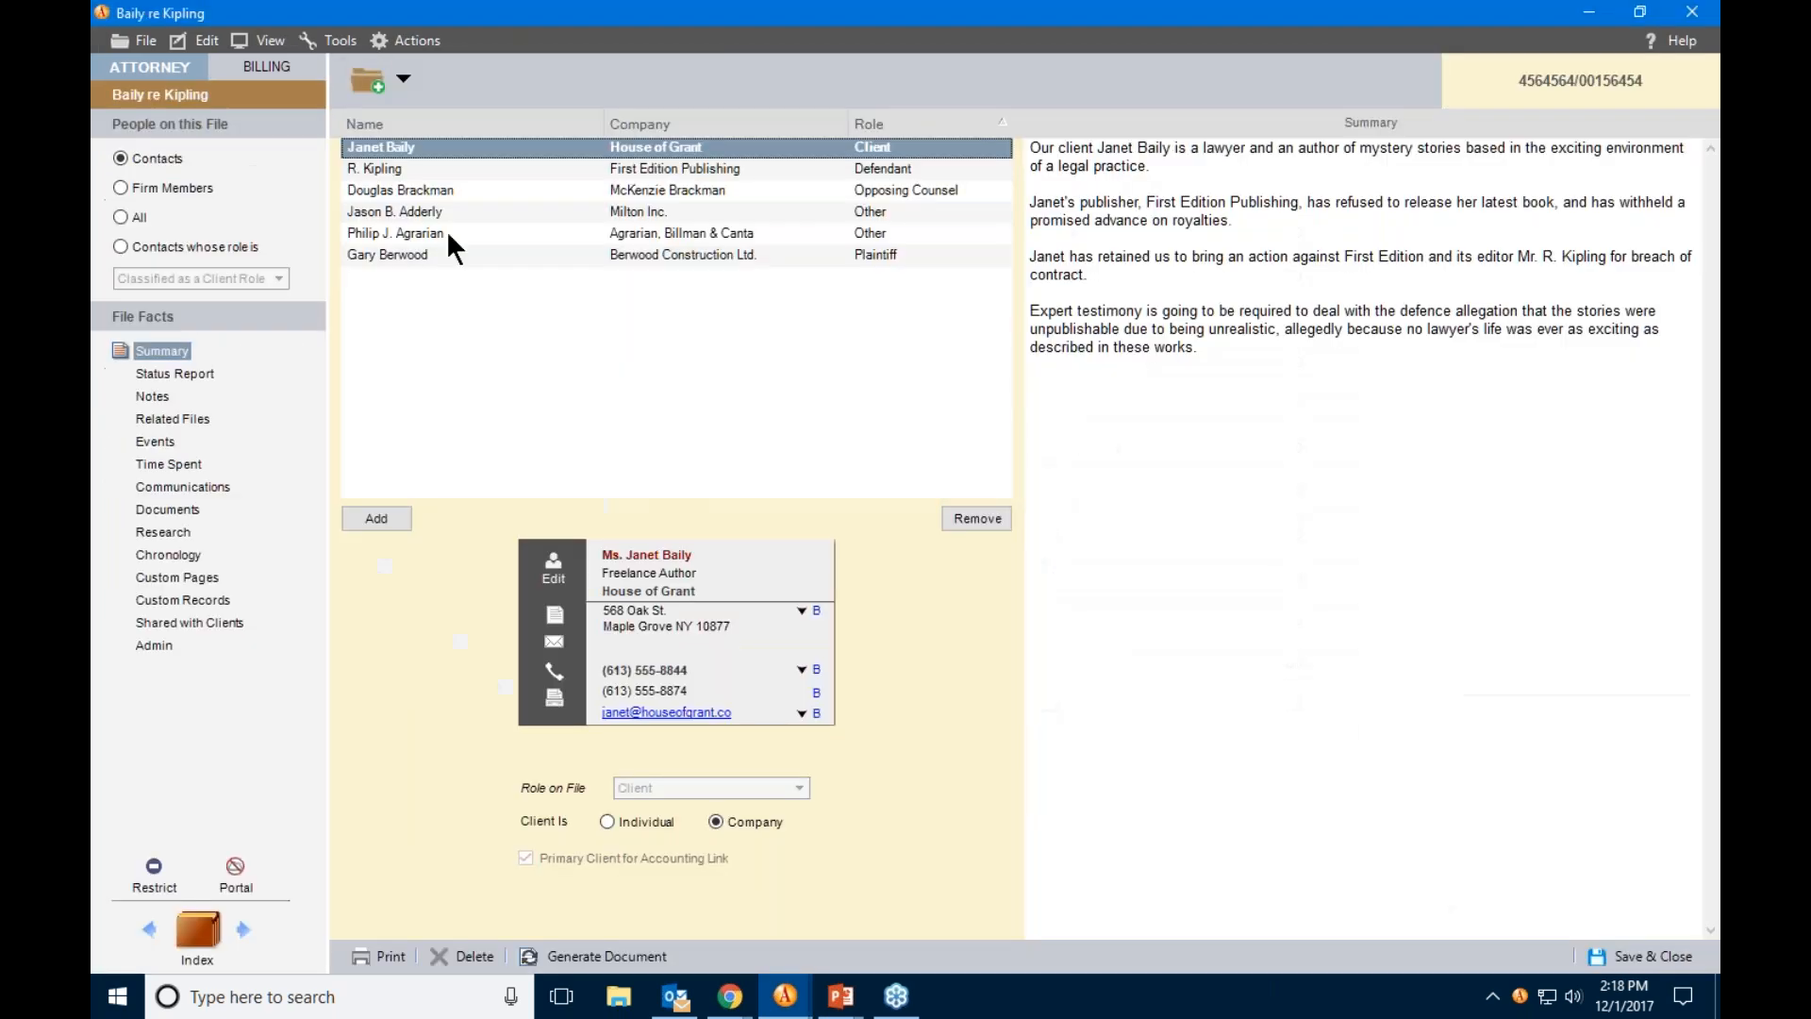
click(219, 487)
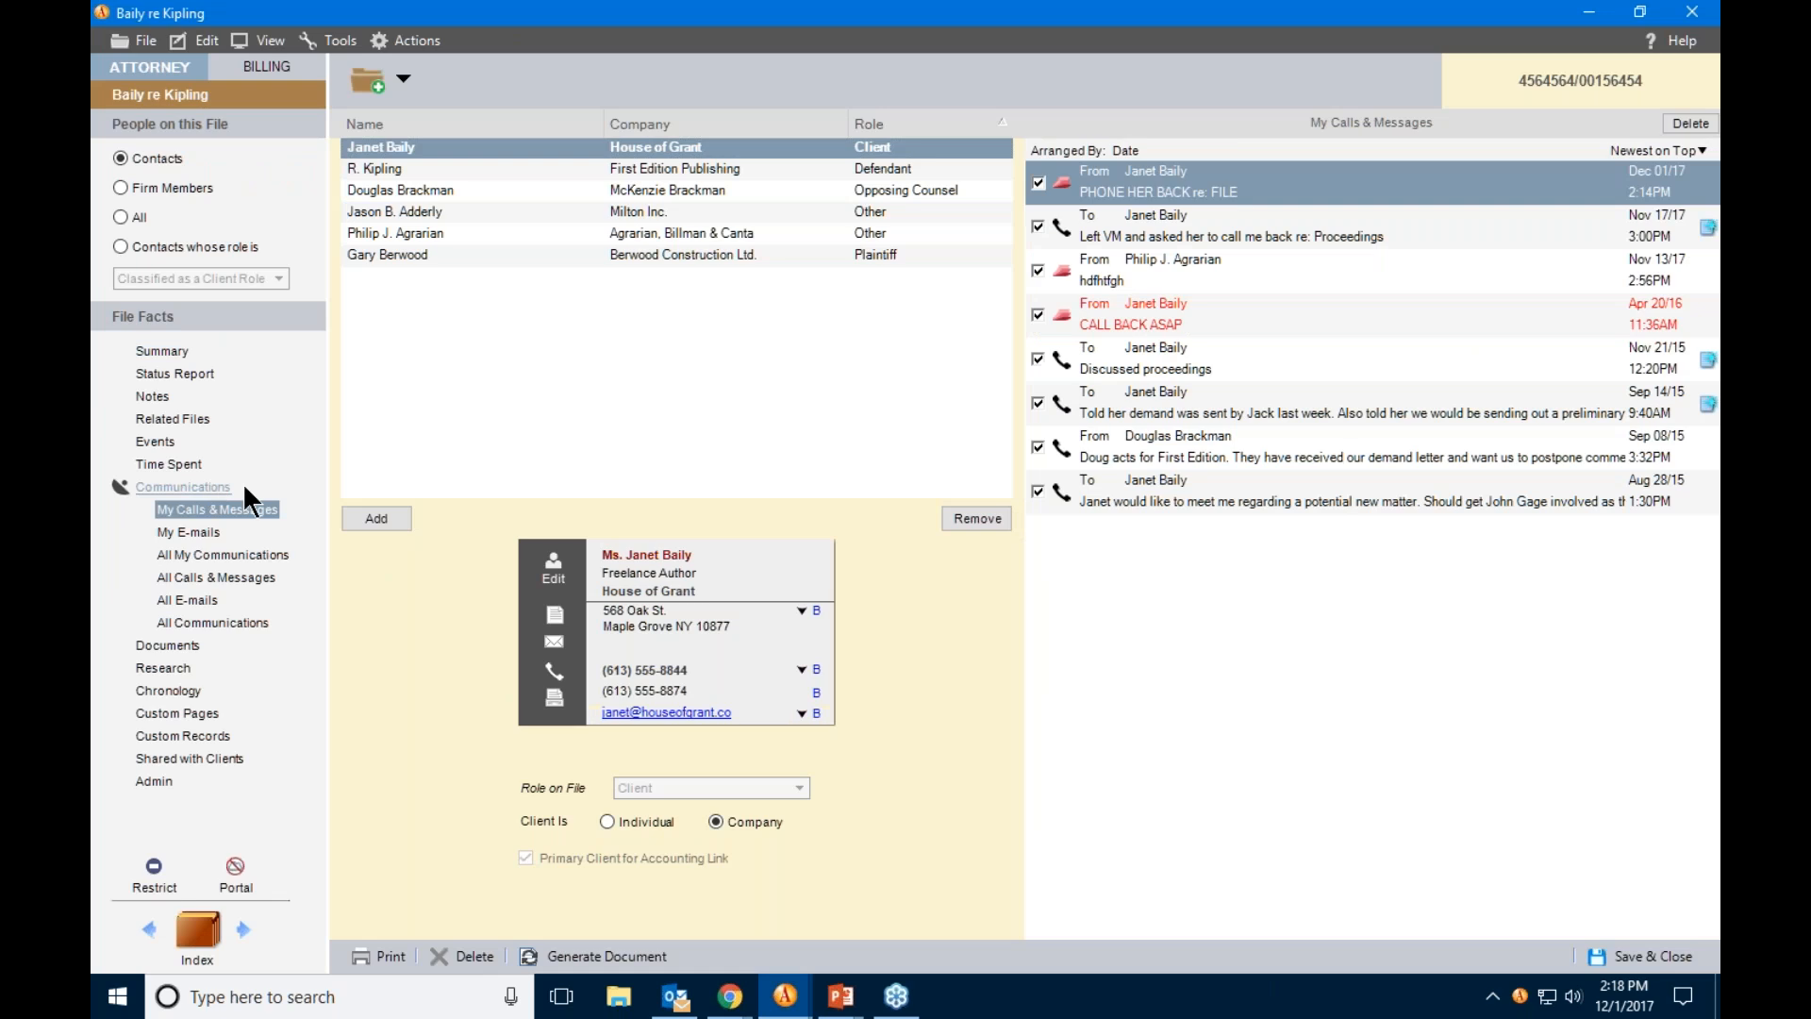
click(1137, 197)
key(ctrl)
key(ctrl)
key(ctrl)
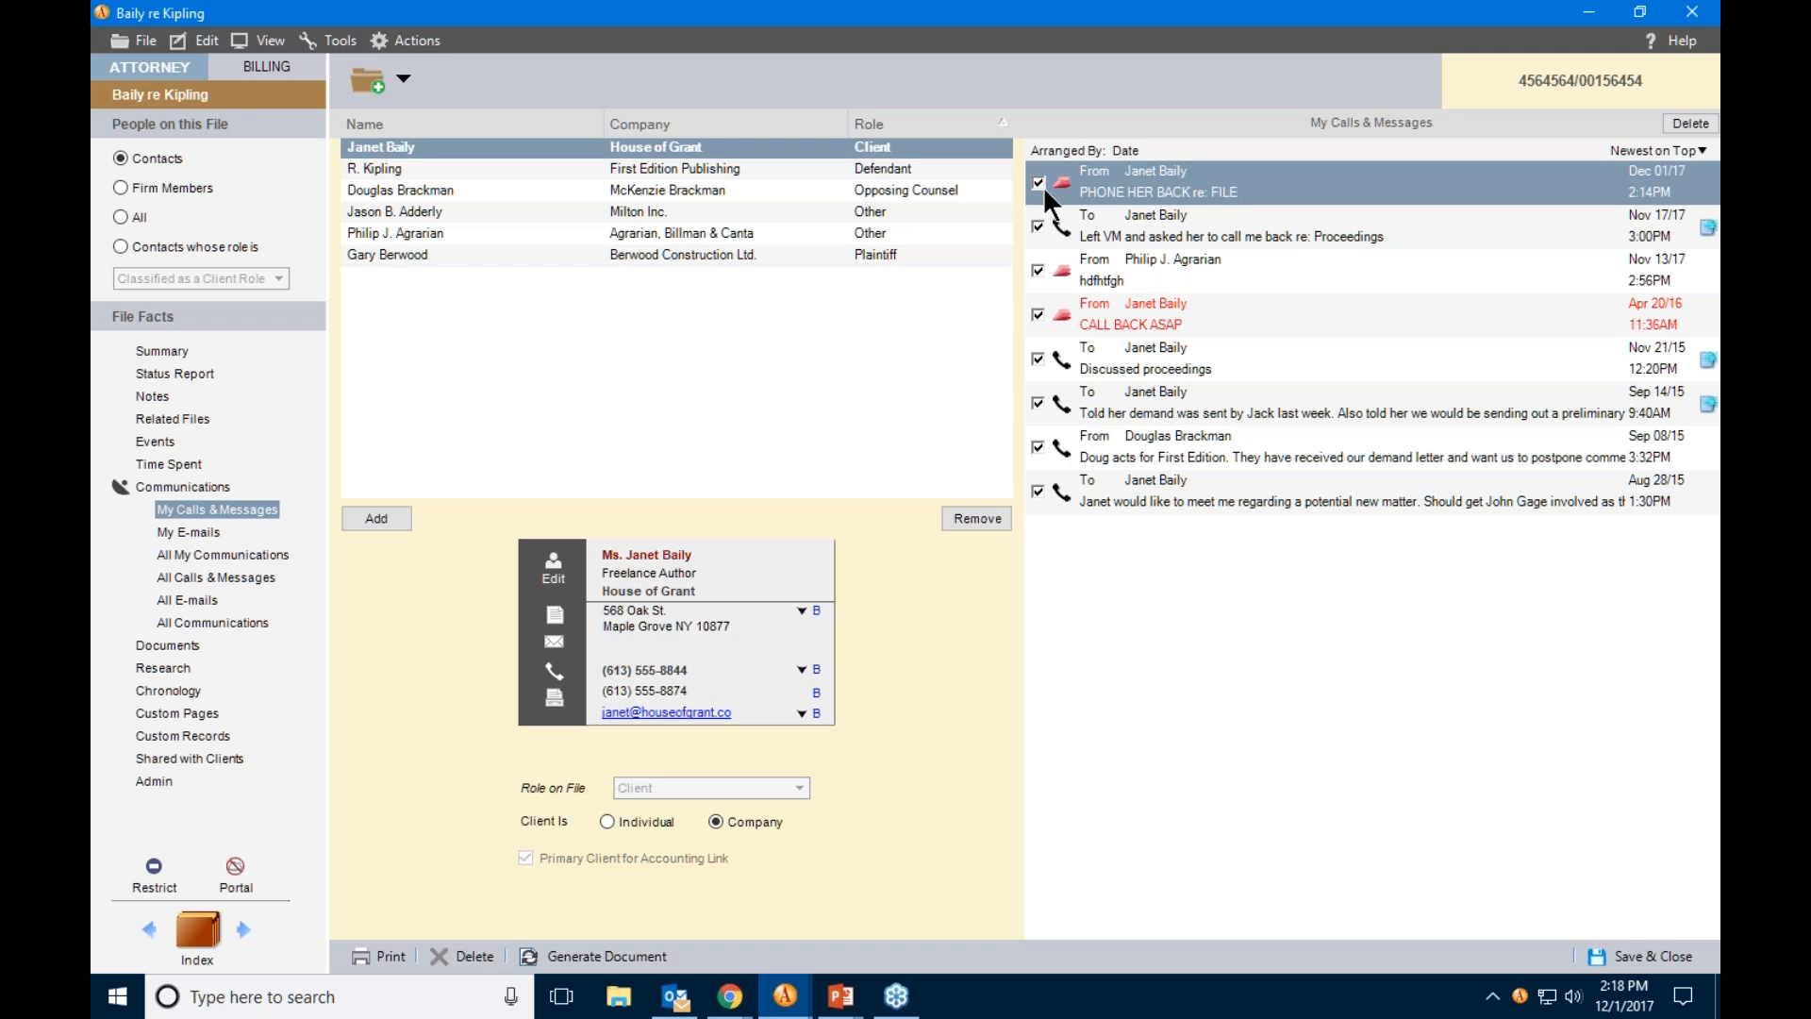
Open the "PHONE HER BACK re: FILE" message, create a follow-up To Do from it, and cancel both the event and the message.
double_click(1103, 189)
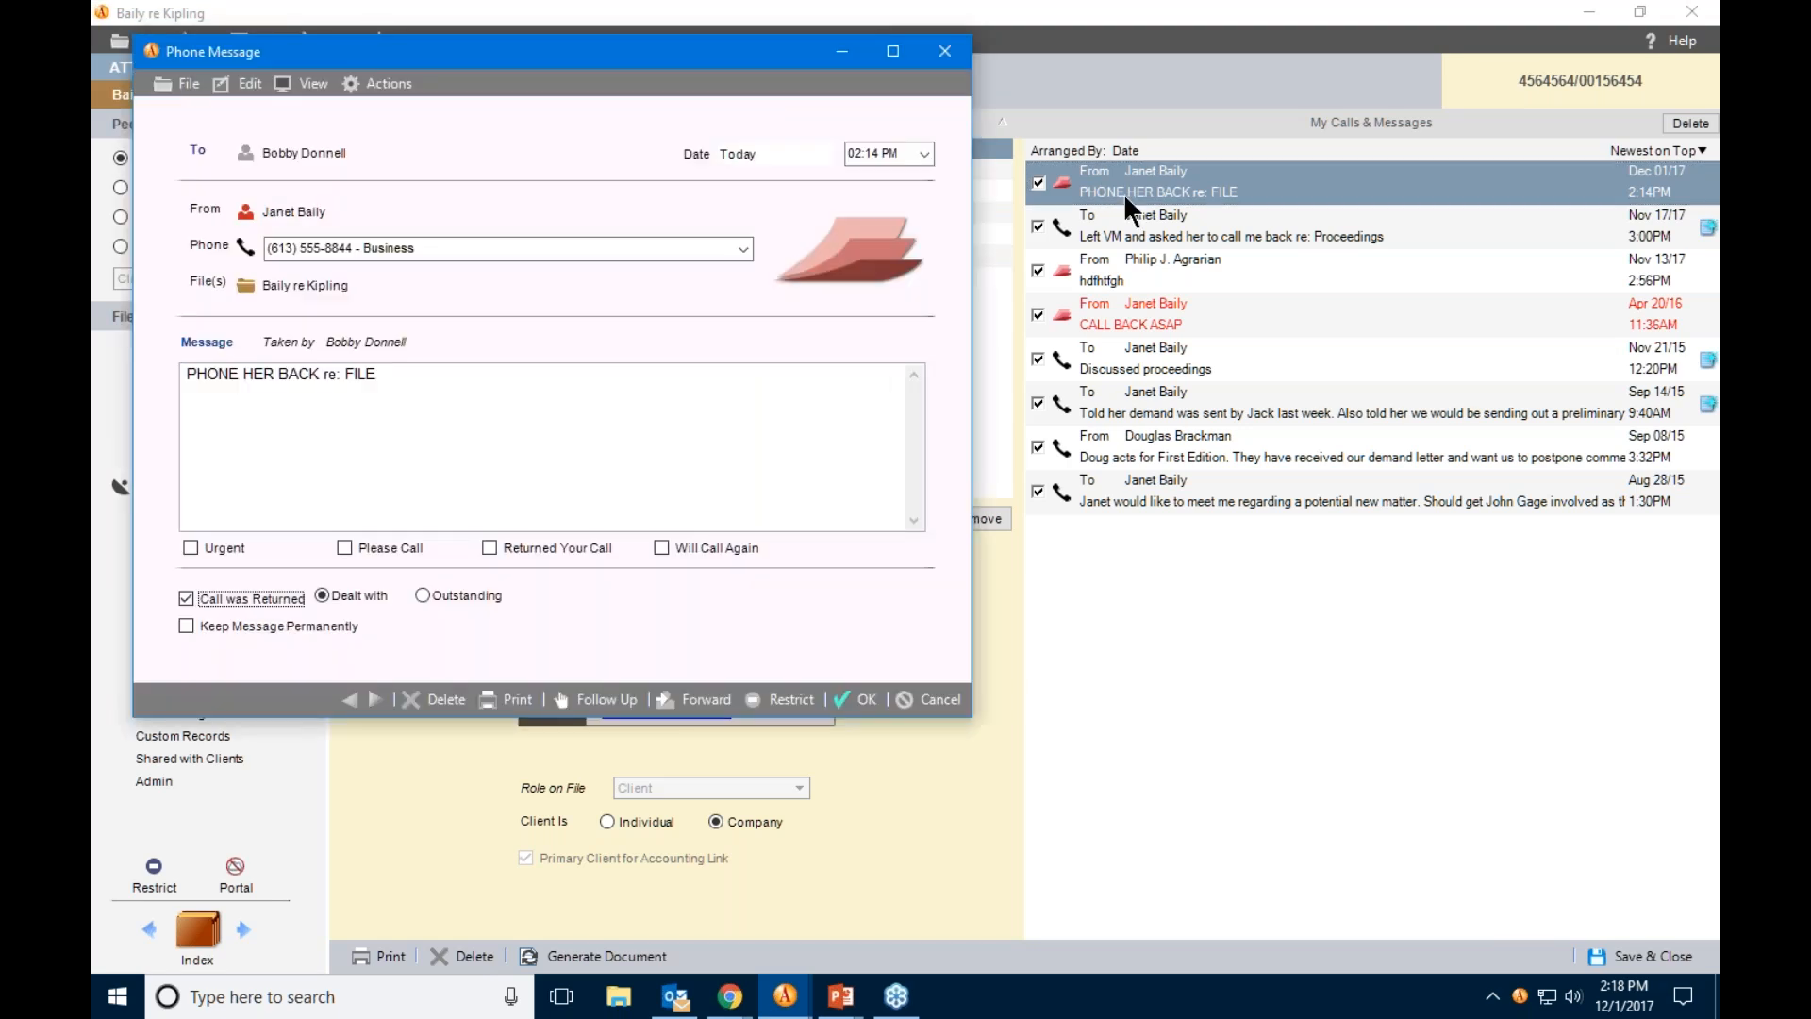
click(604, 719)
key(ctrl)
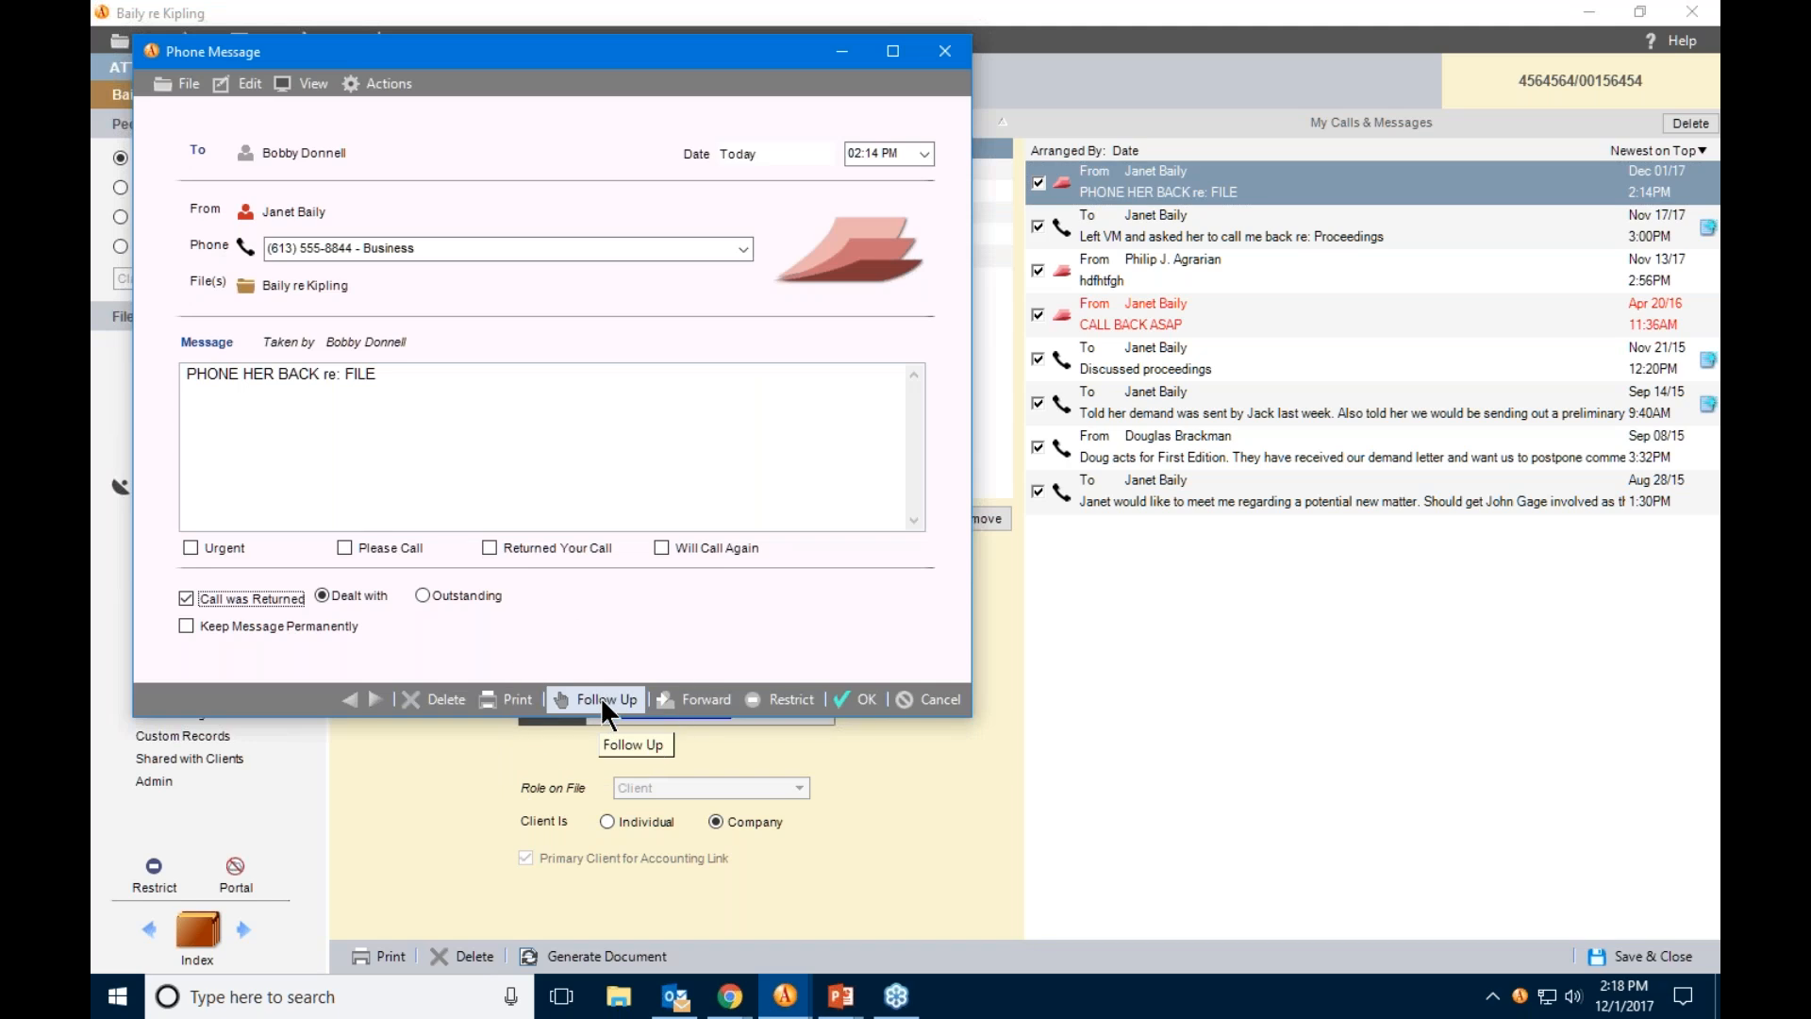
key(ctrl)
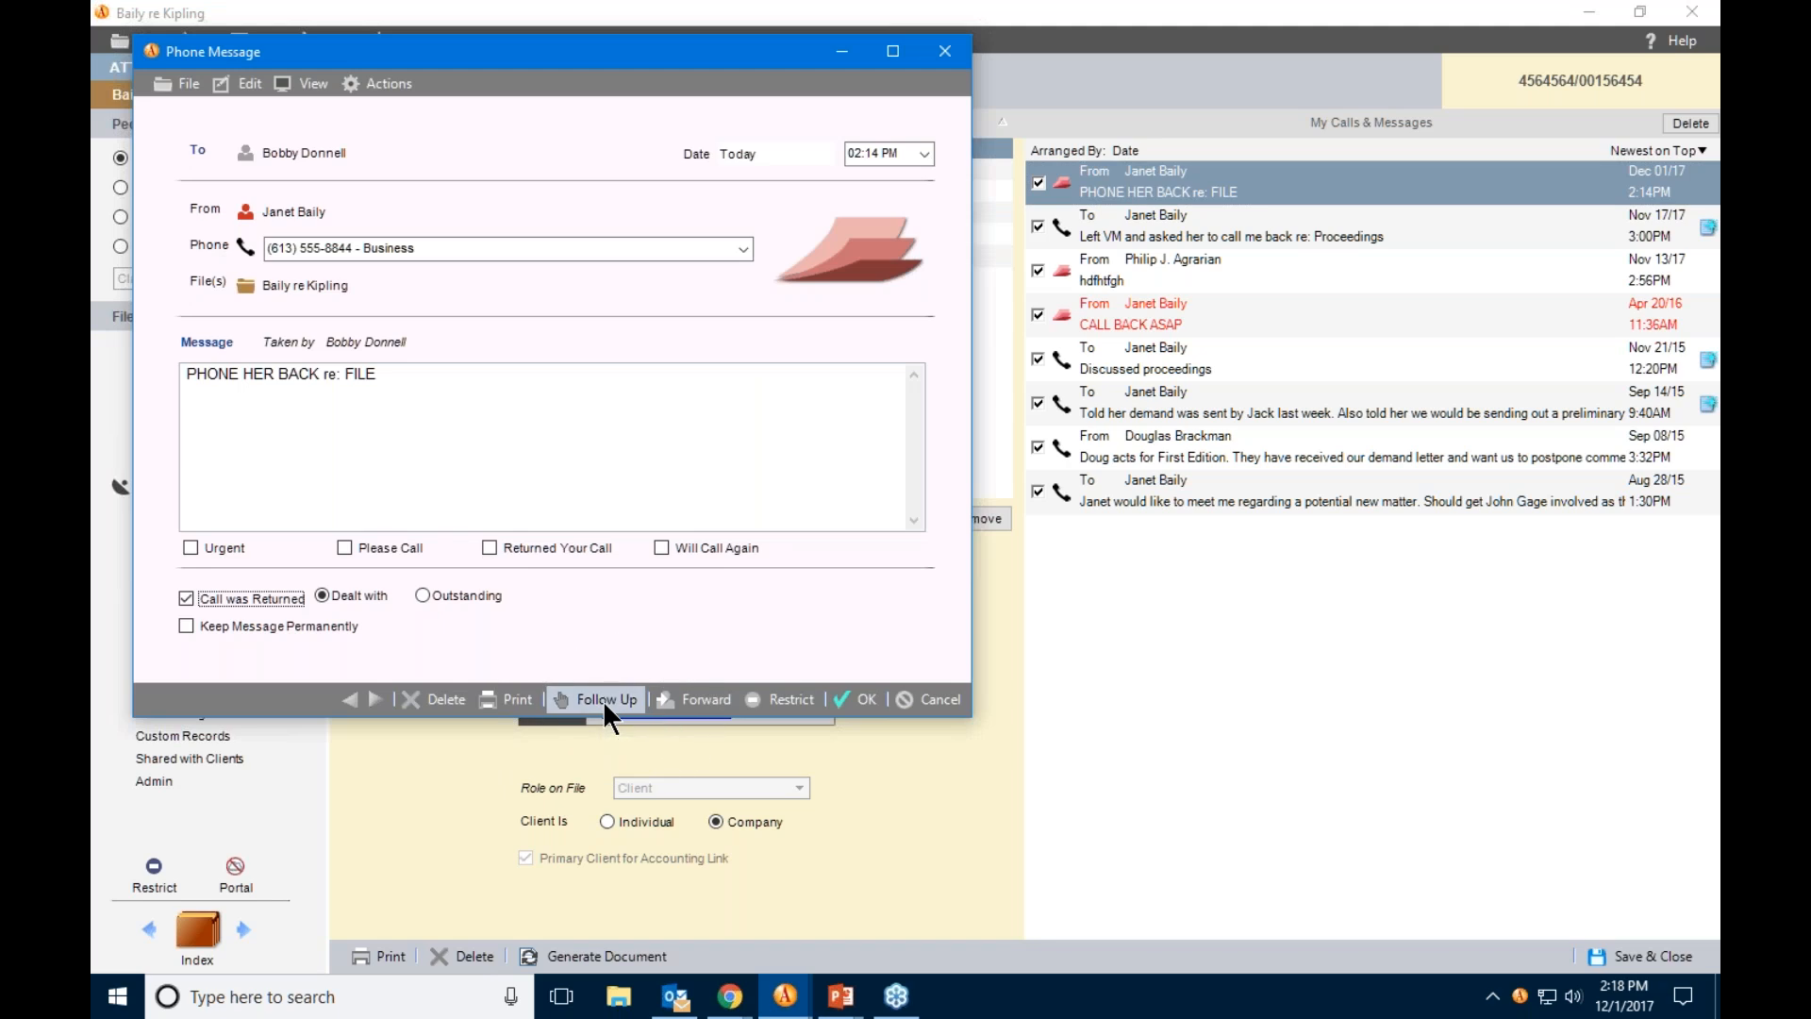
click(597, 699)
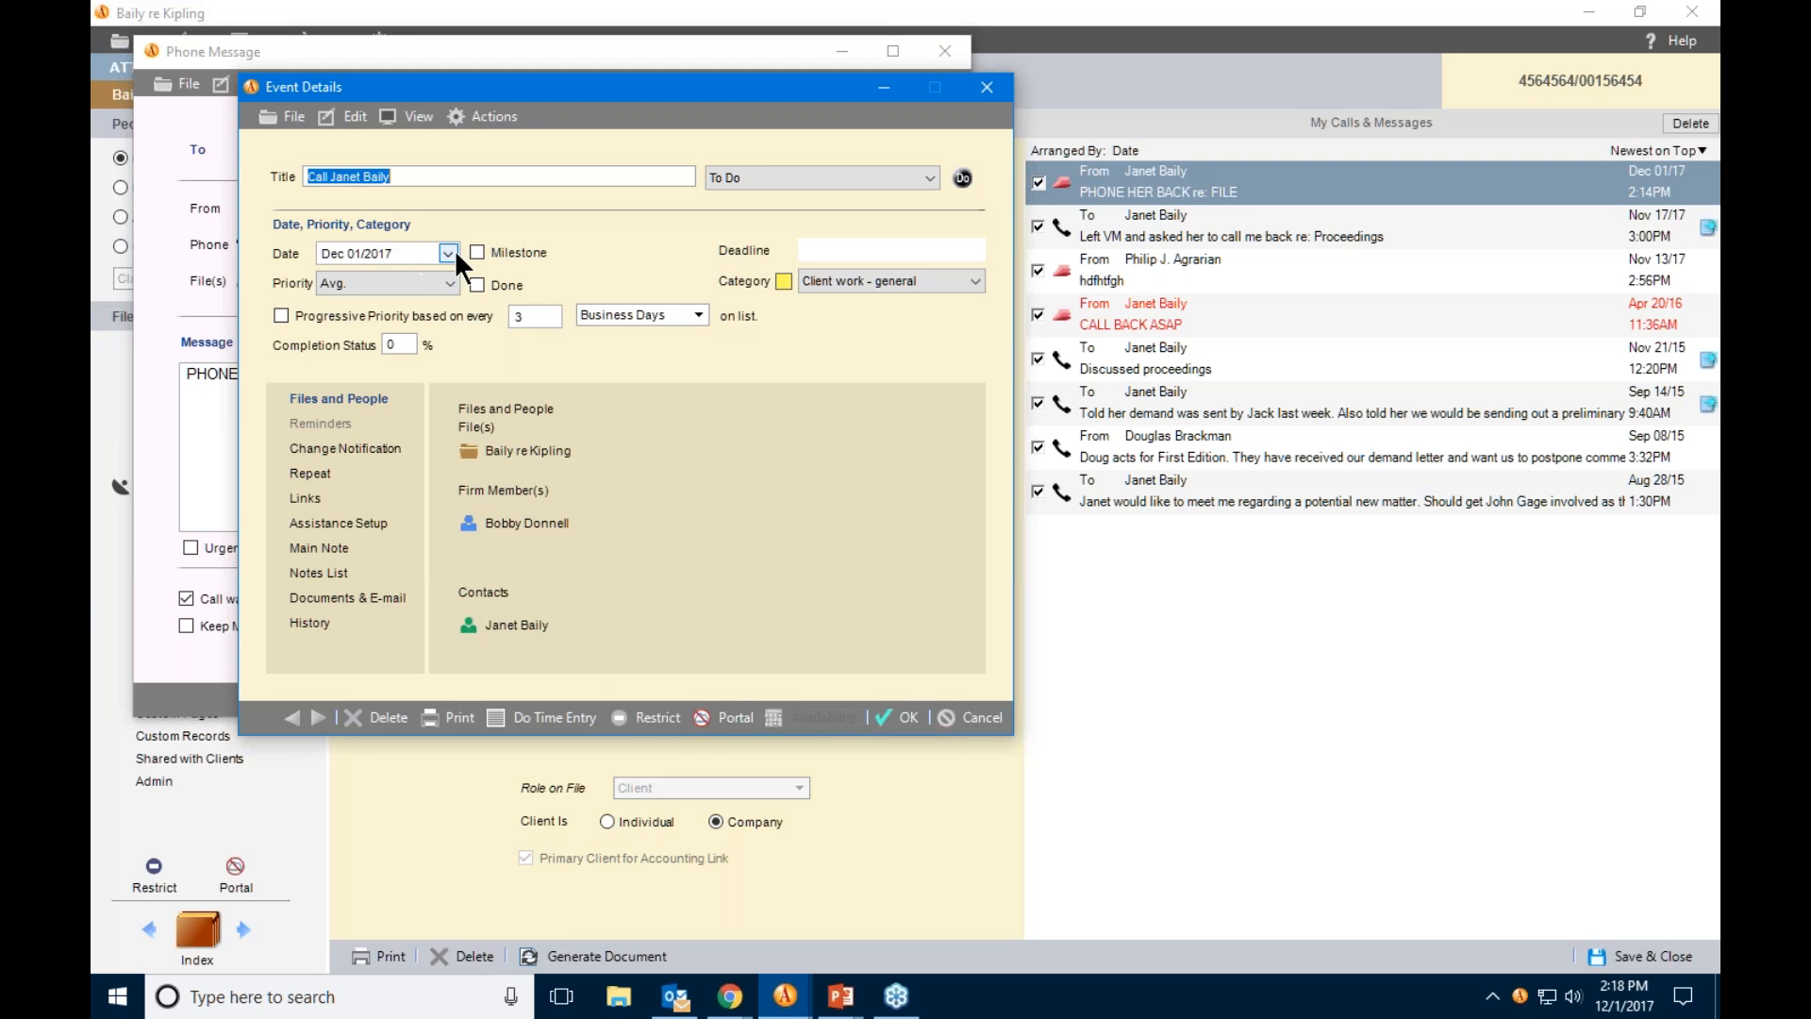
click(462, 542)
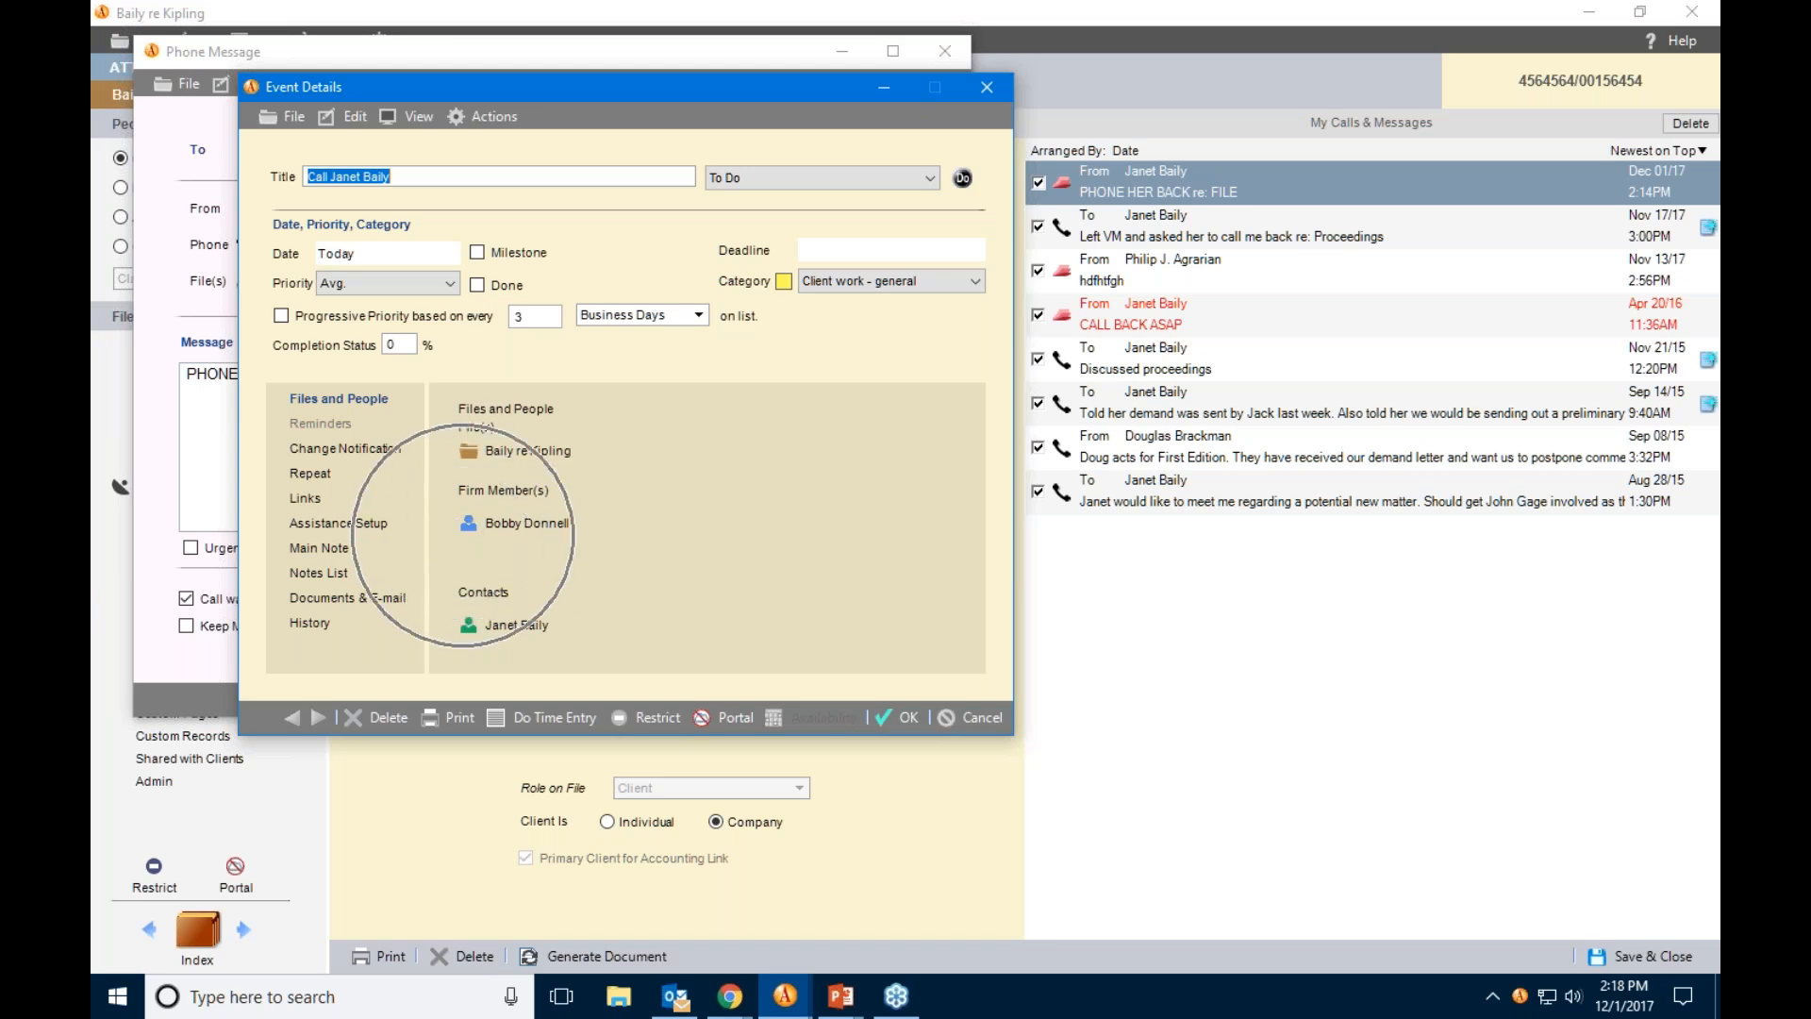
click(960, 715)
click(922, 693)
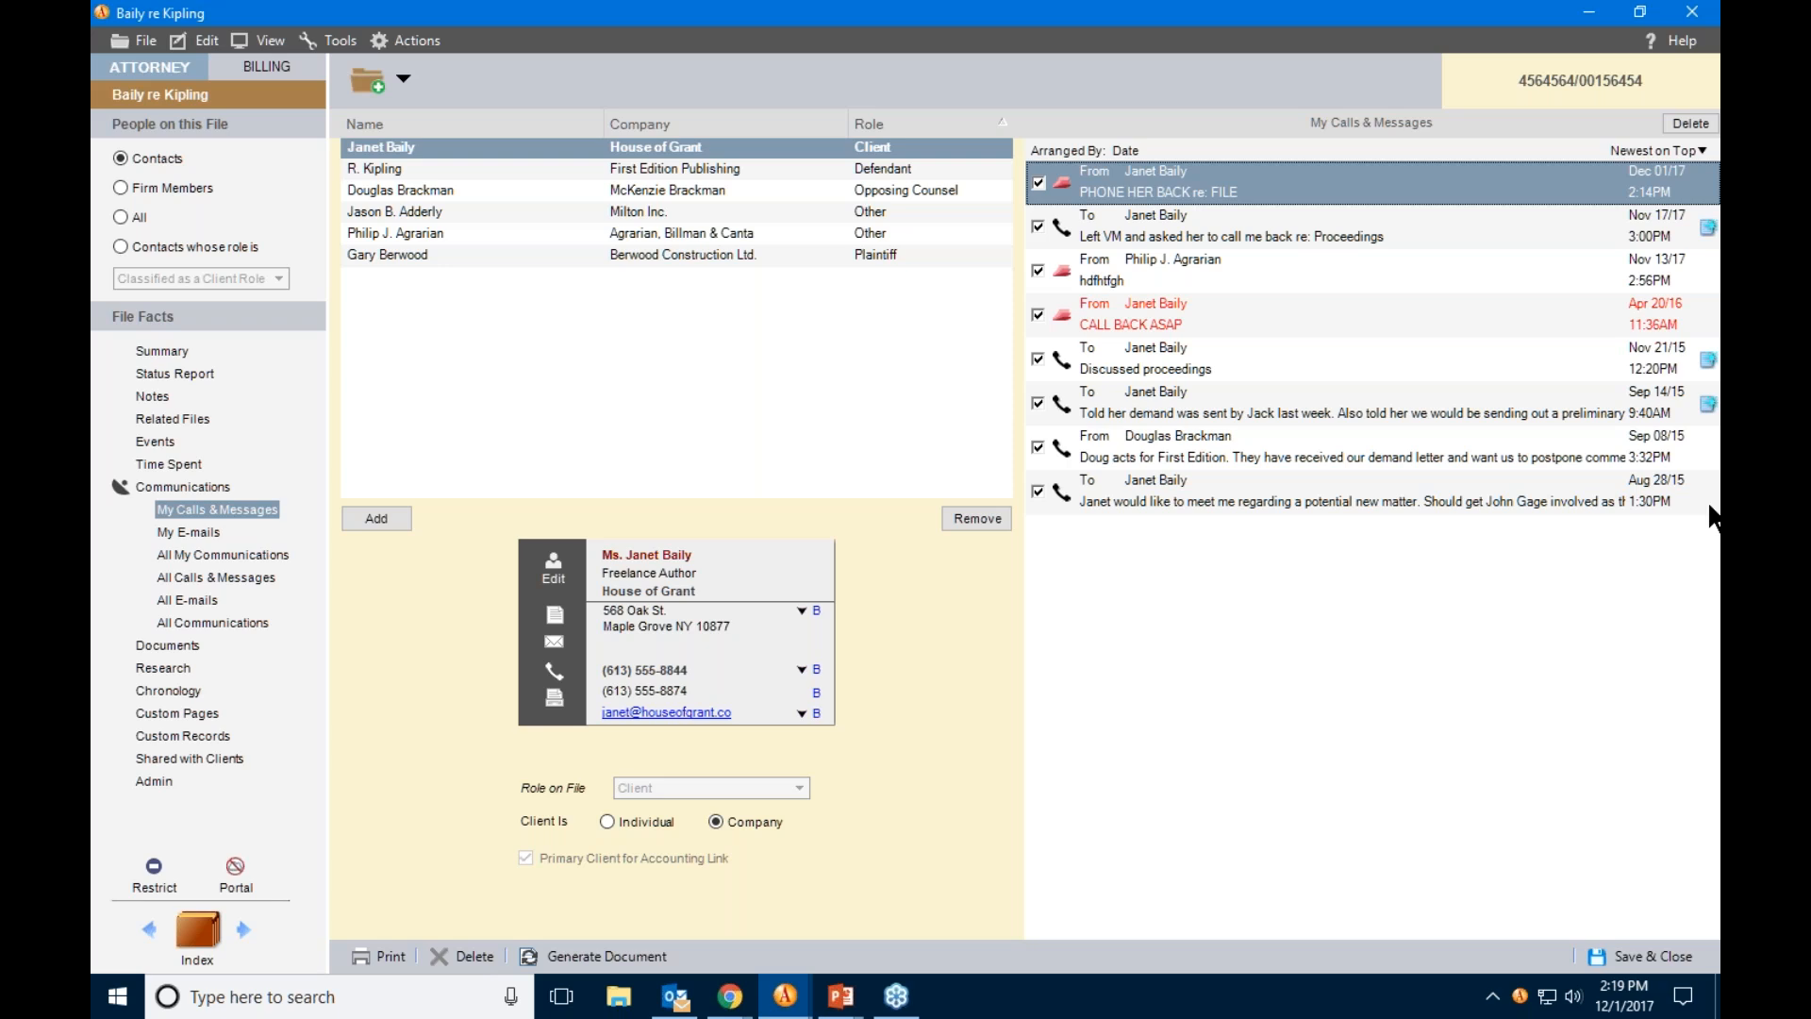
click(1710, 507)
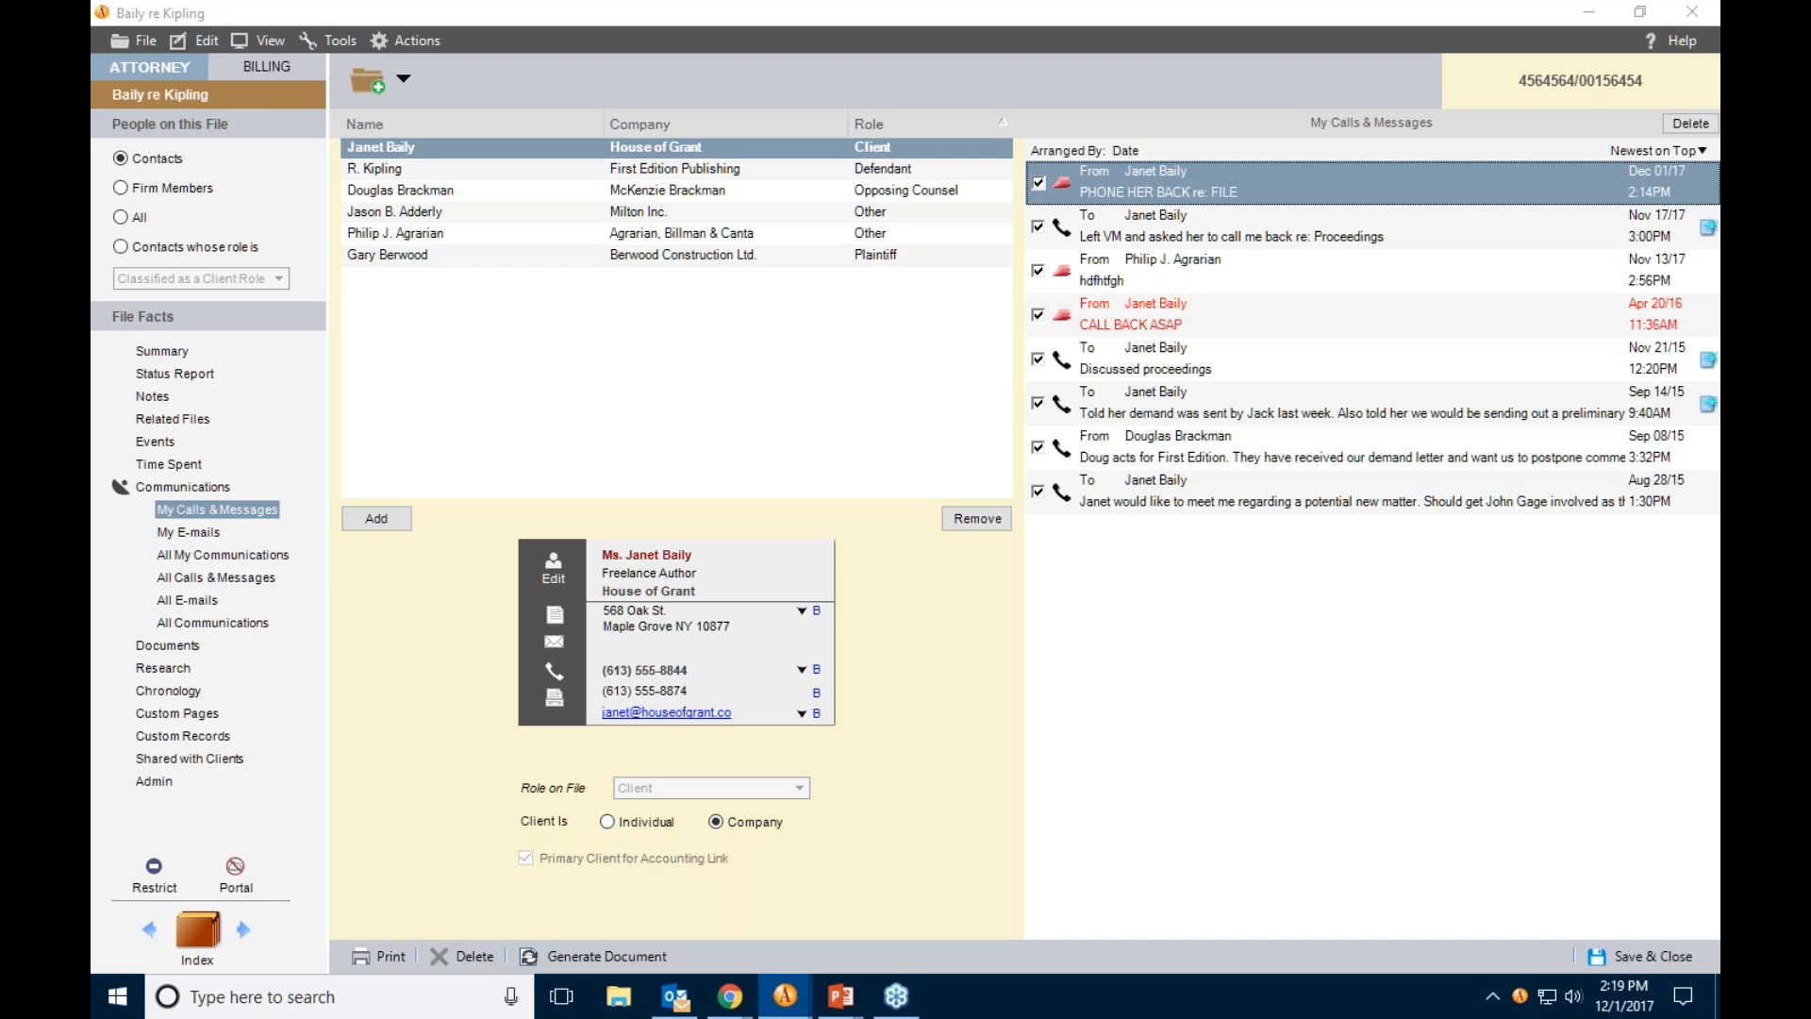
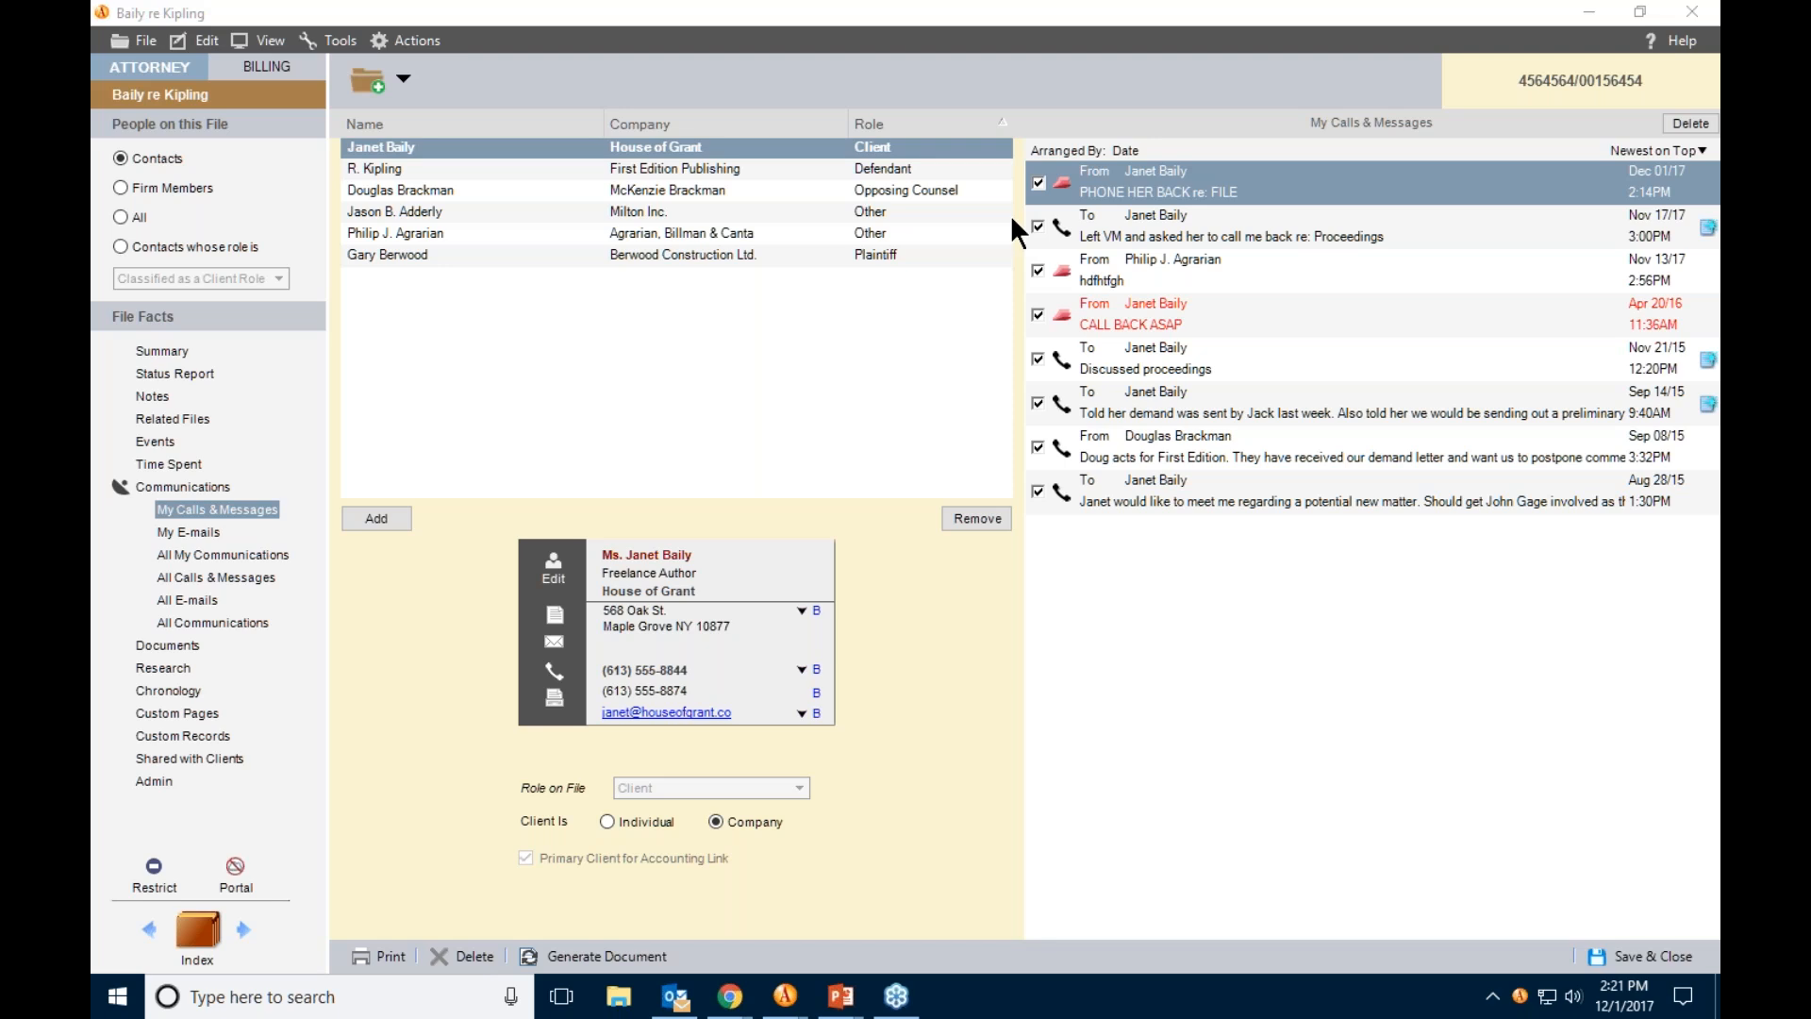
Start a new phone message on the Baily re Kipling file, addressed to the managing partner, with the file's client as the caller.
double_click(1111, 191)
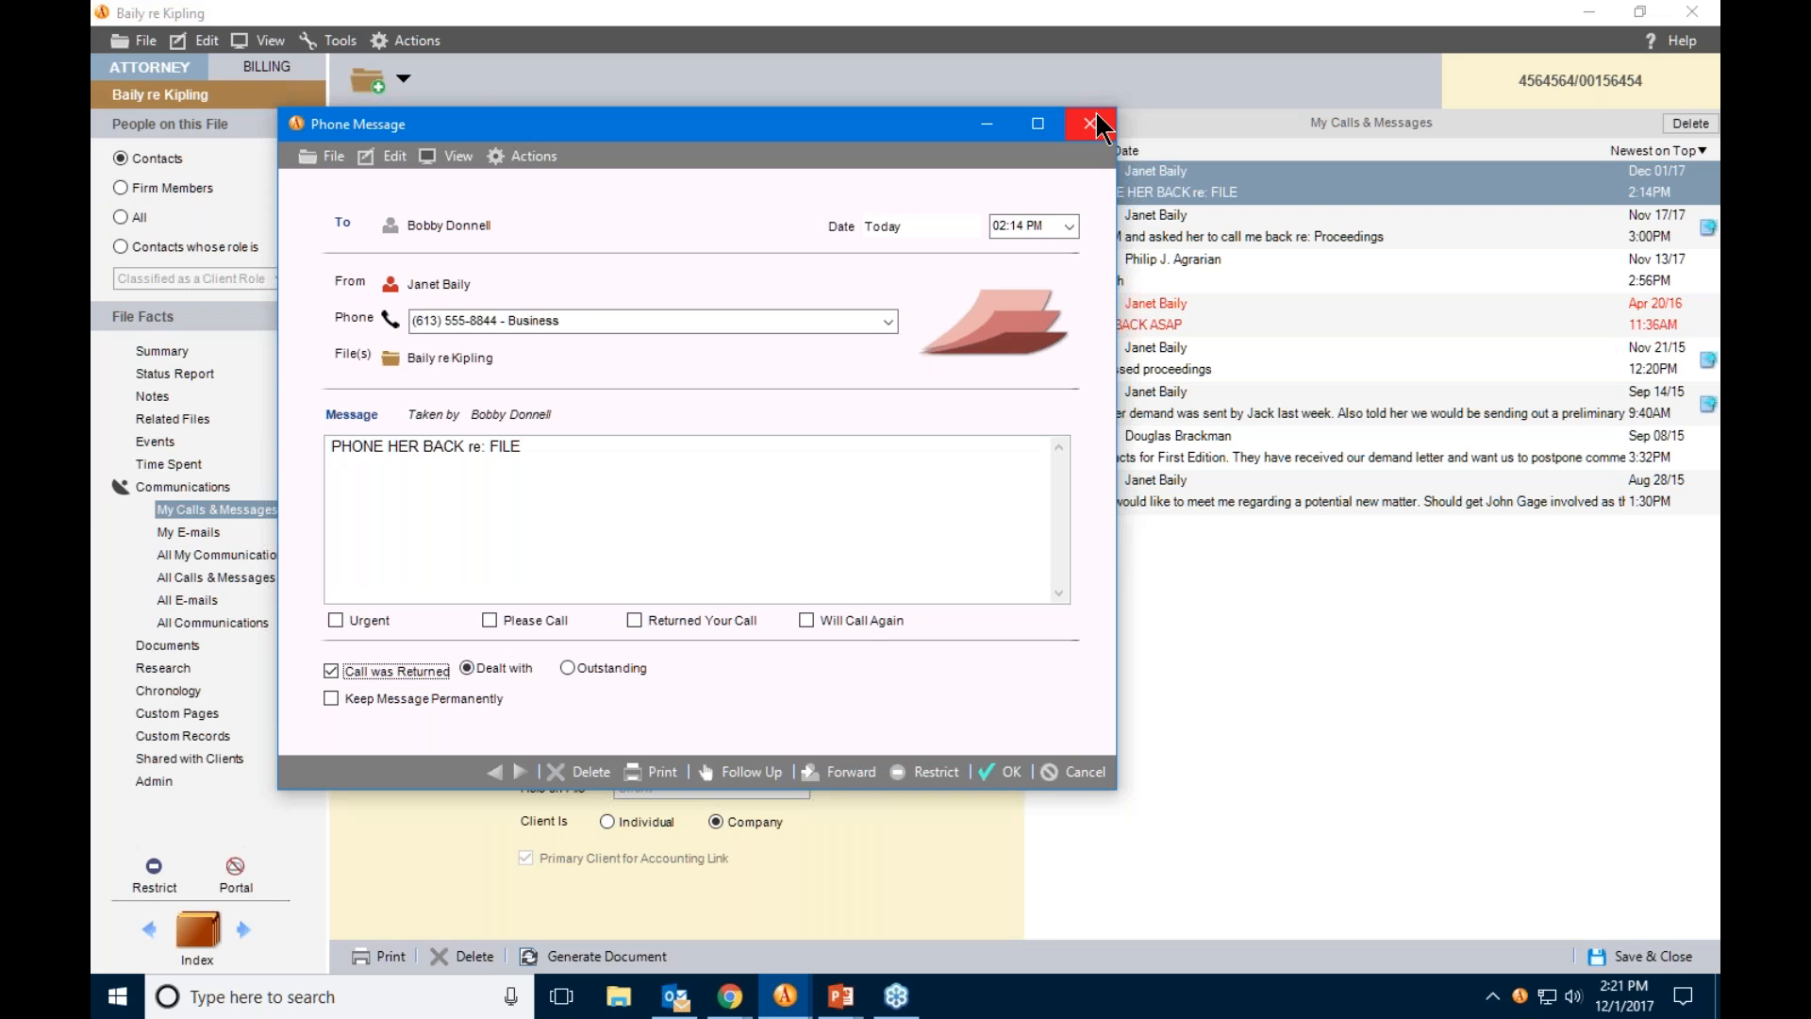
click(1091, 125)
click(403, 78)
click(407, 170)
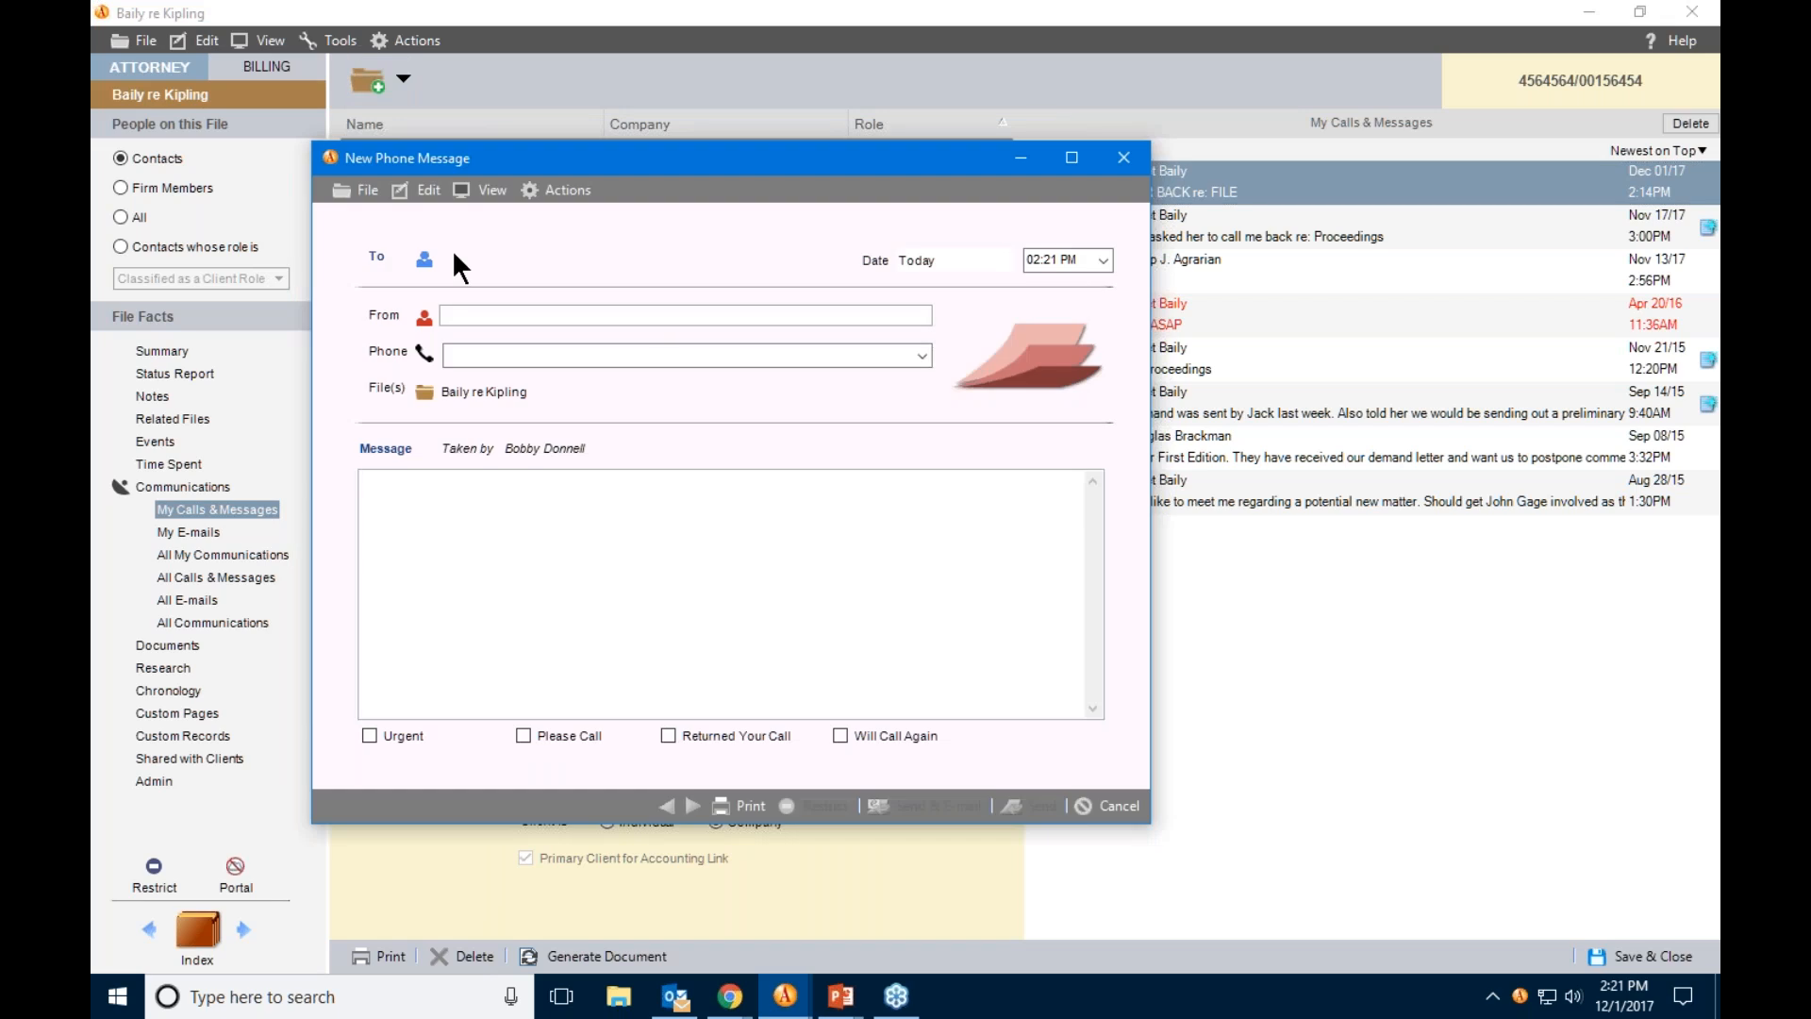
click(425, 259)
double_click(629, 387)
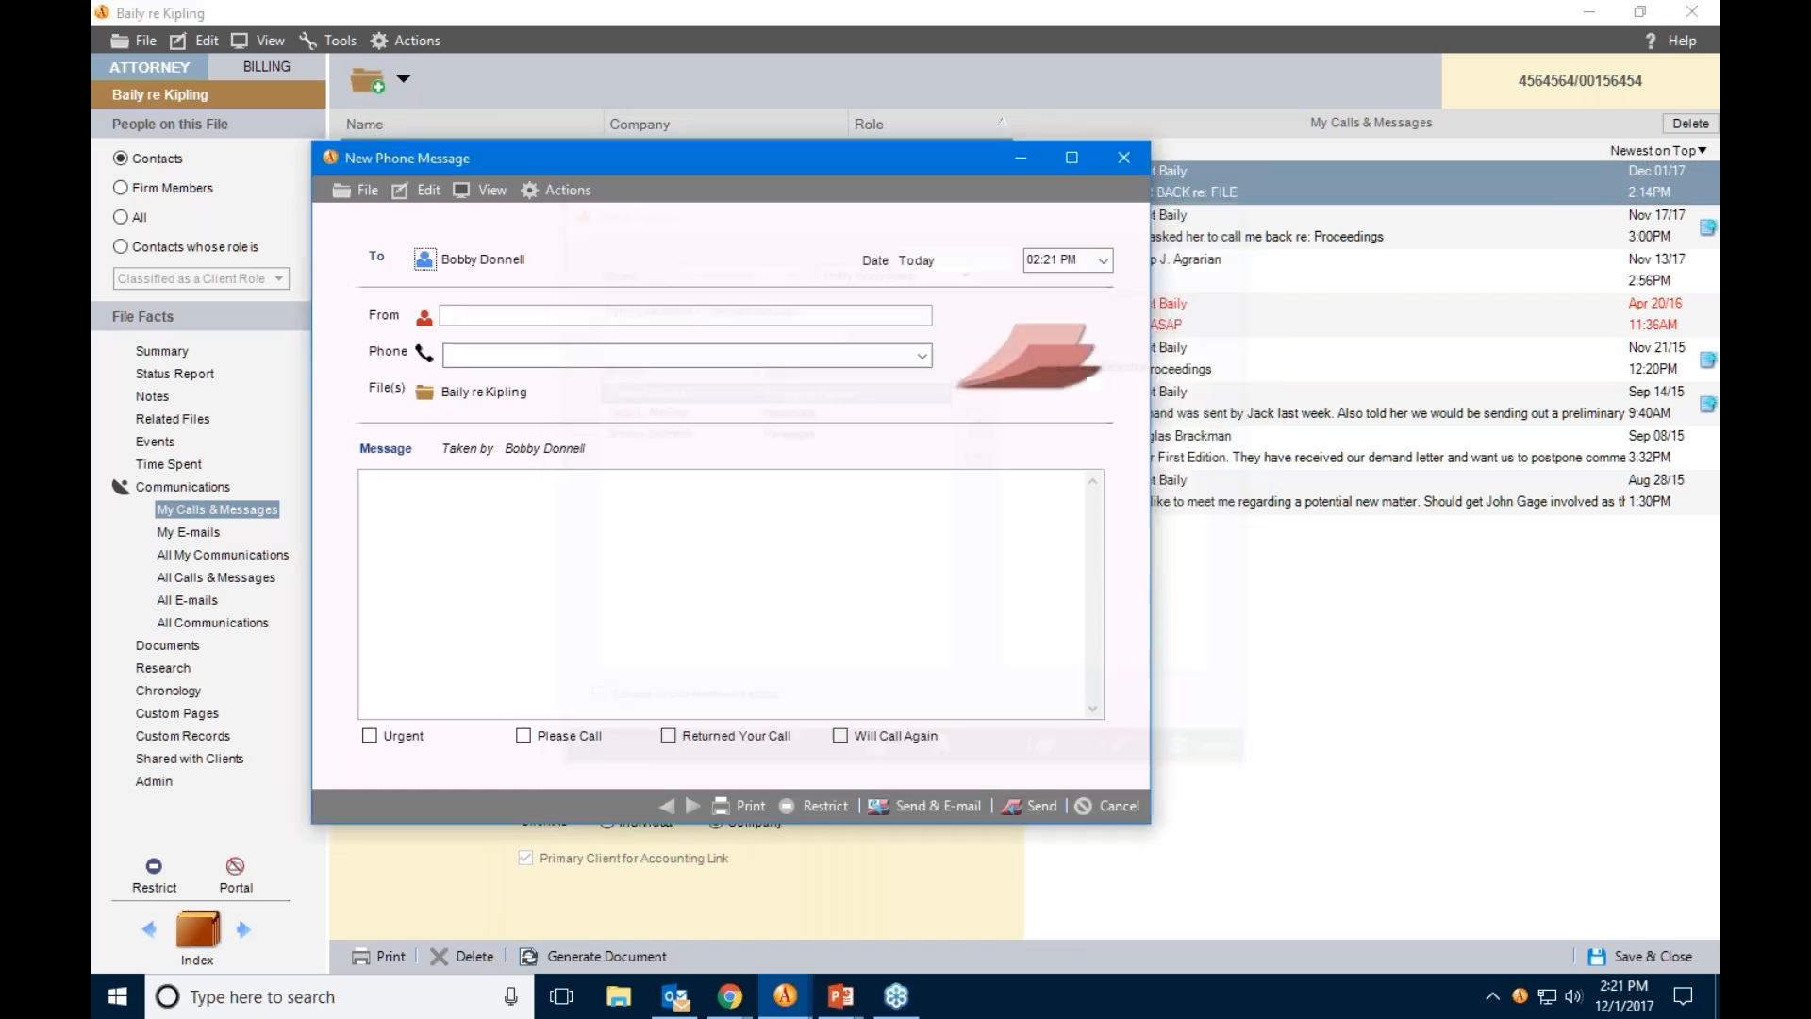
click(425, 317)
click(617, 433)
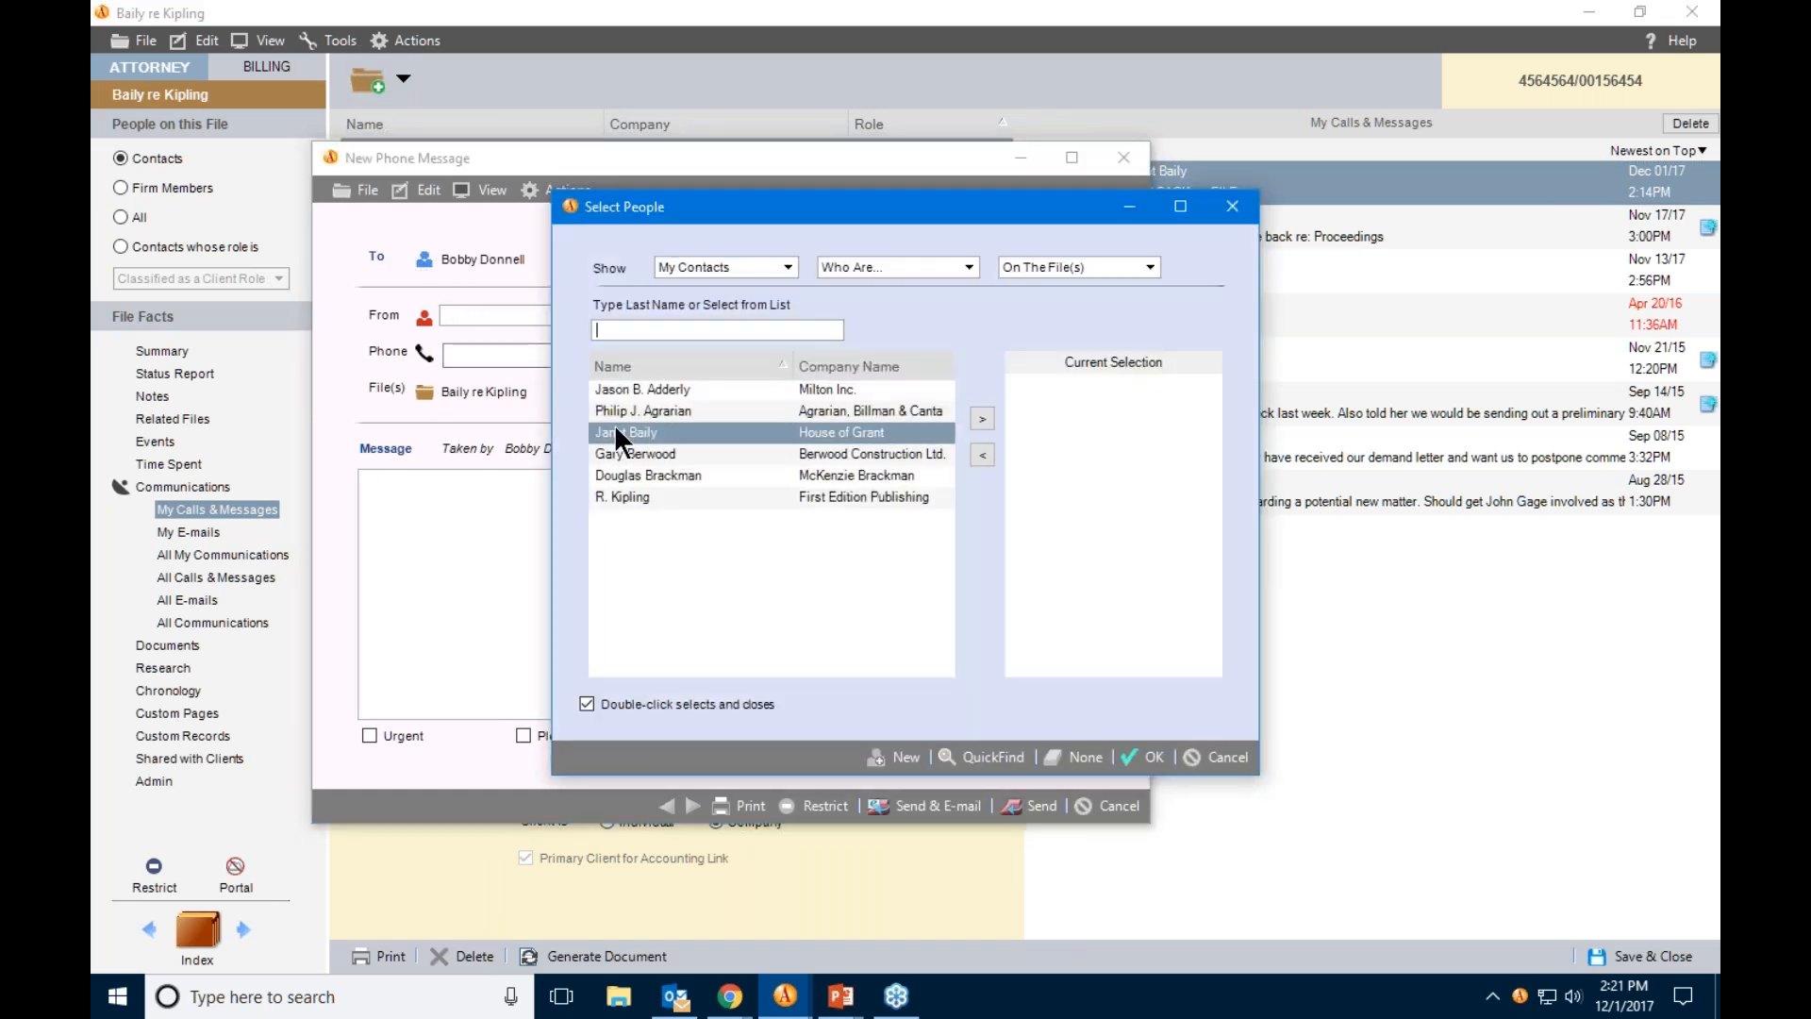
double_click(615, 431)
drag(764, 158, 869, 87)
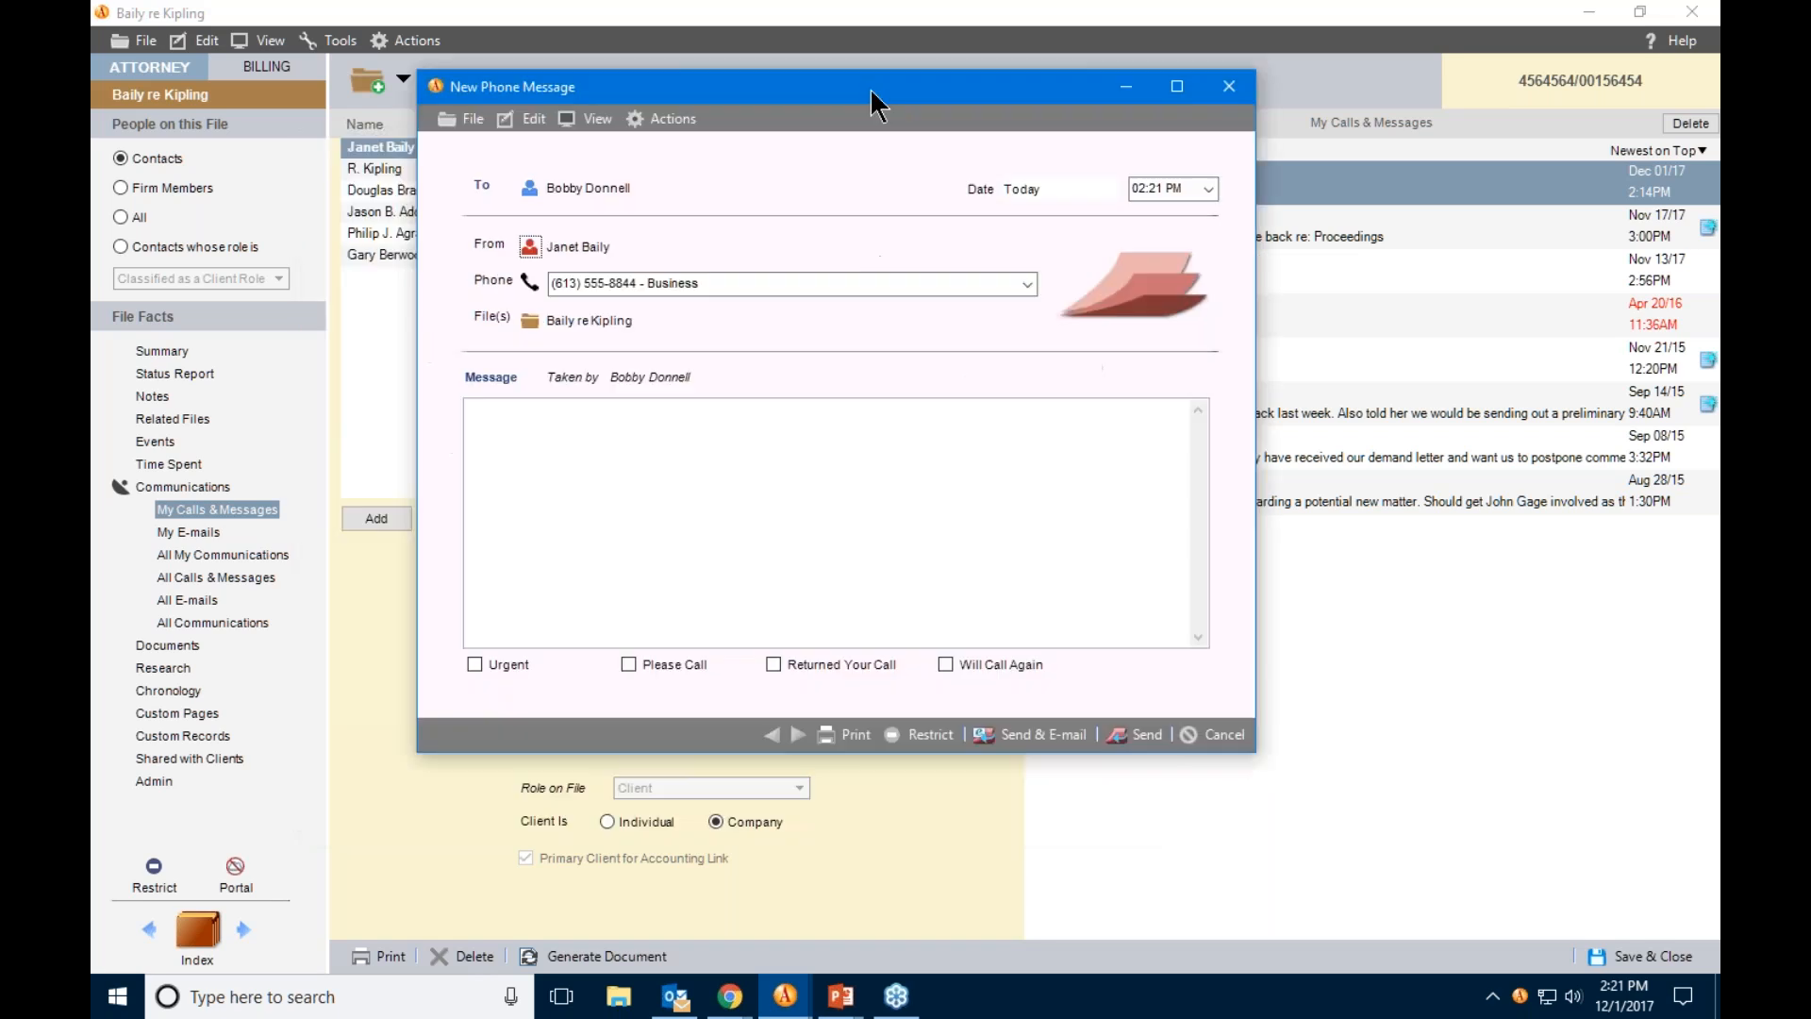
Enter "dhsdthxdtf" as the phone message text and send the message along with an e-mail copy.
click(687, 529)
text(dhsdthxdtf)
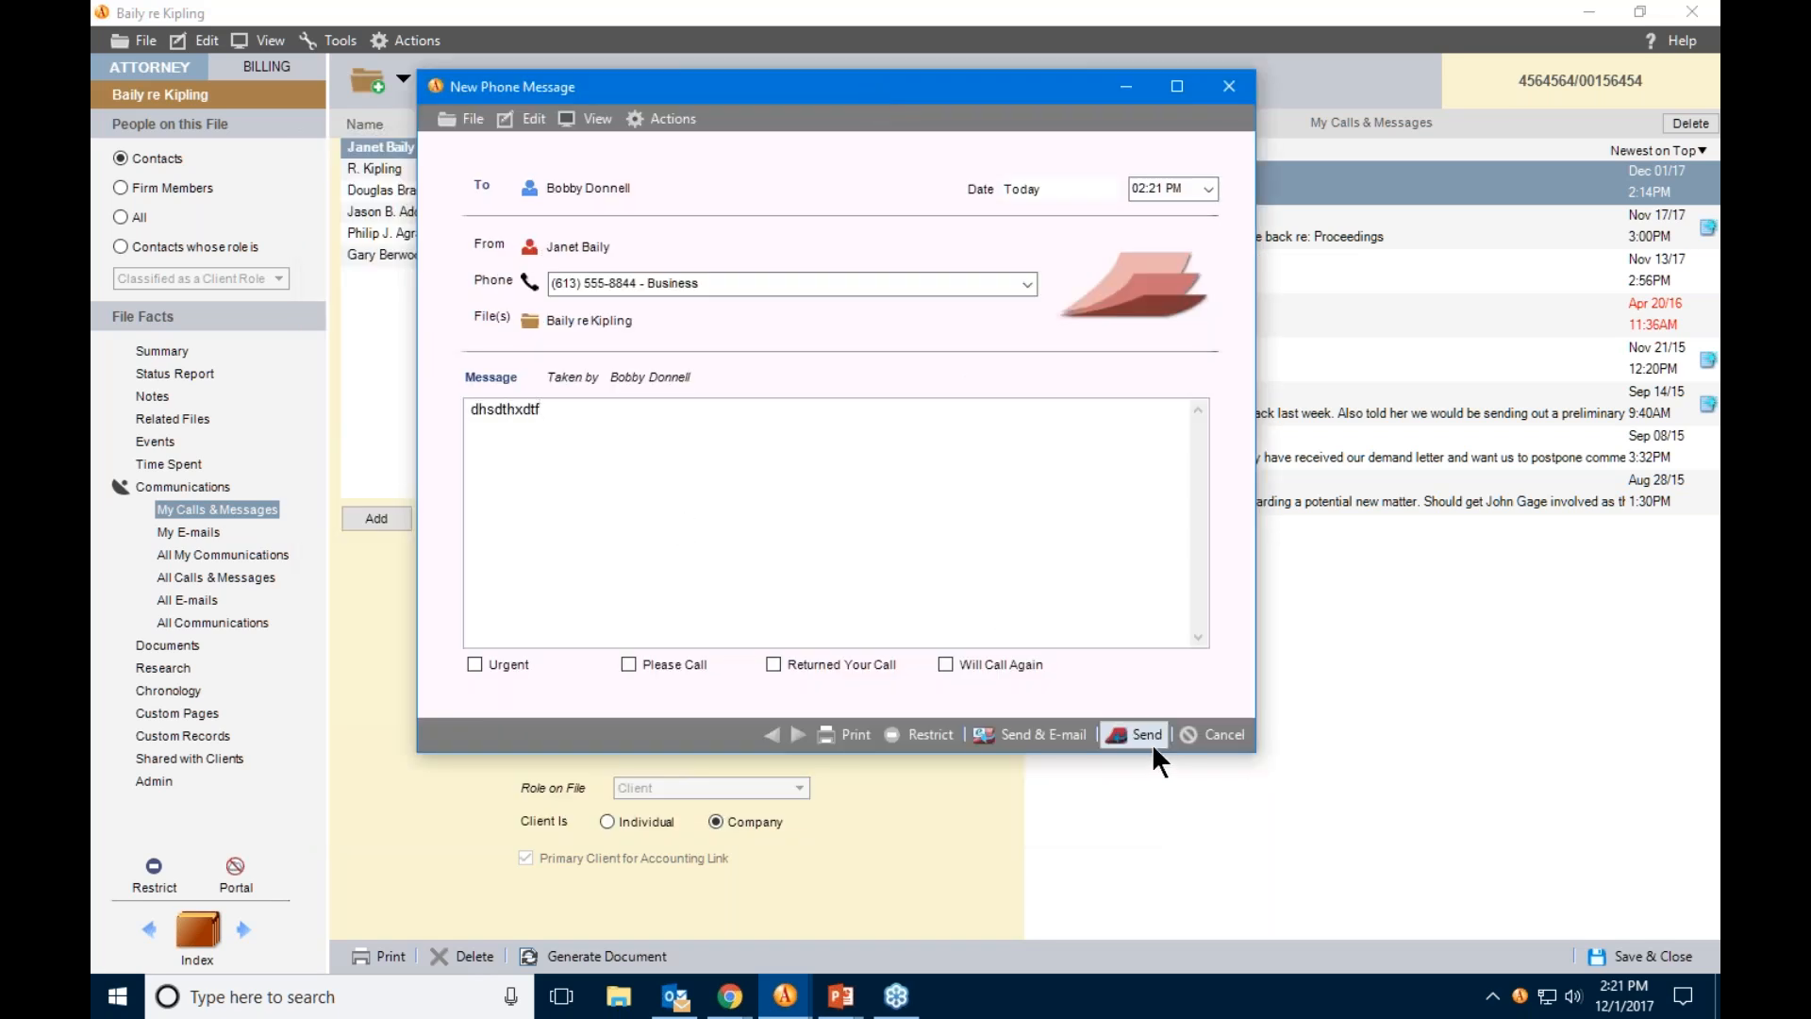
click(1152, 743)
click(1037, 737)
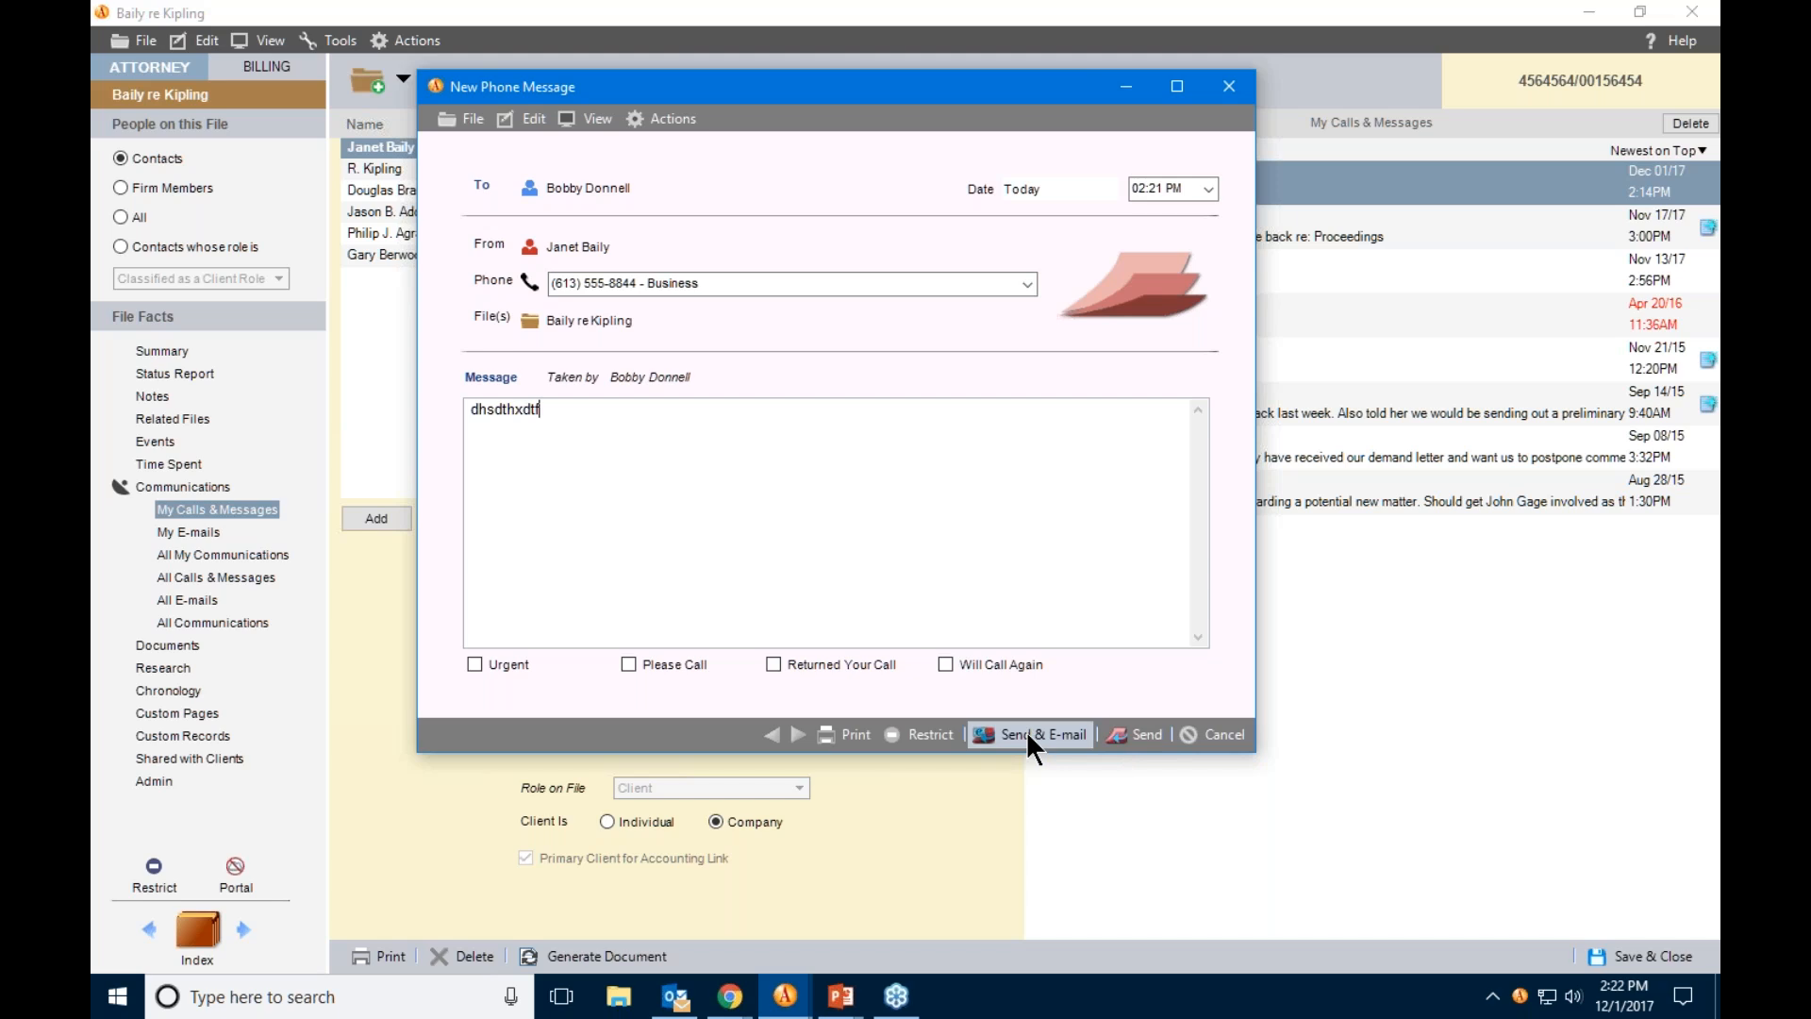
click(1026, 732)
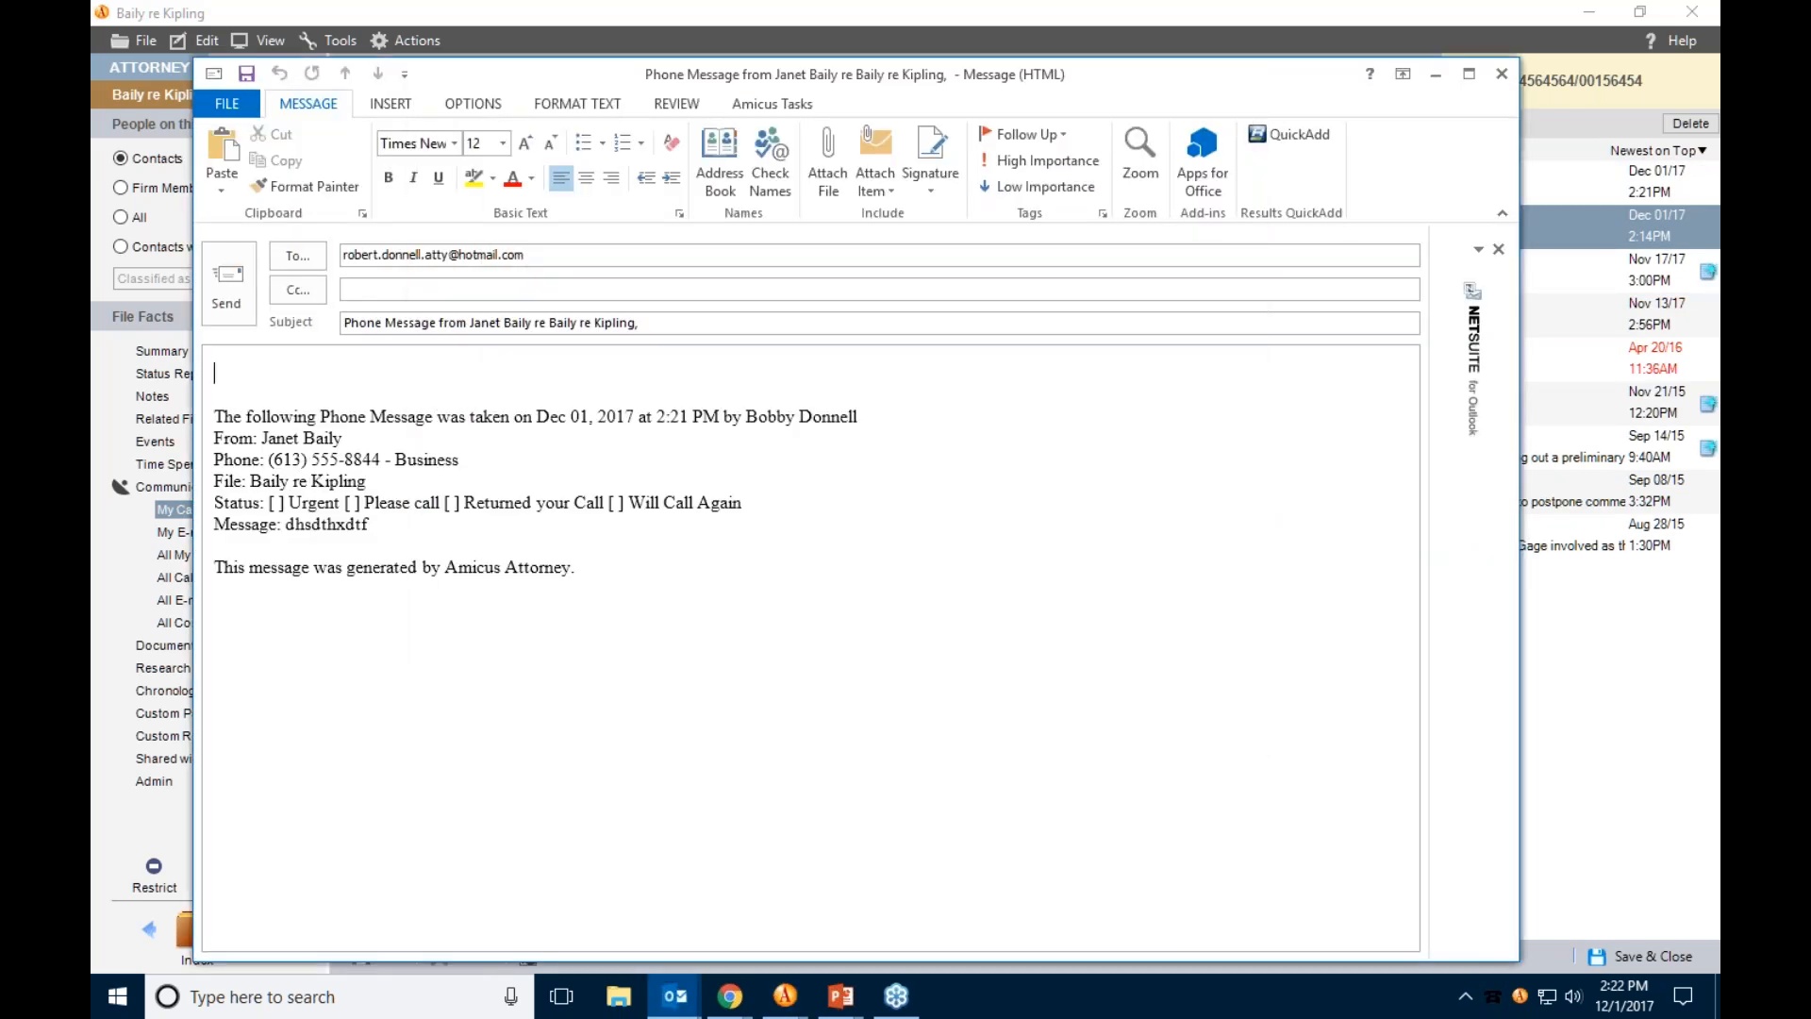
Review the generated Outlook e-mail containing the phone message details and close its window.
drag(591, 74, 761, 50)
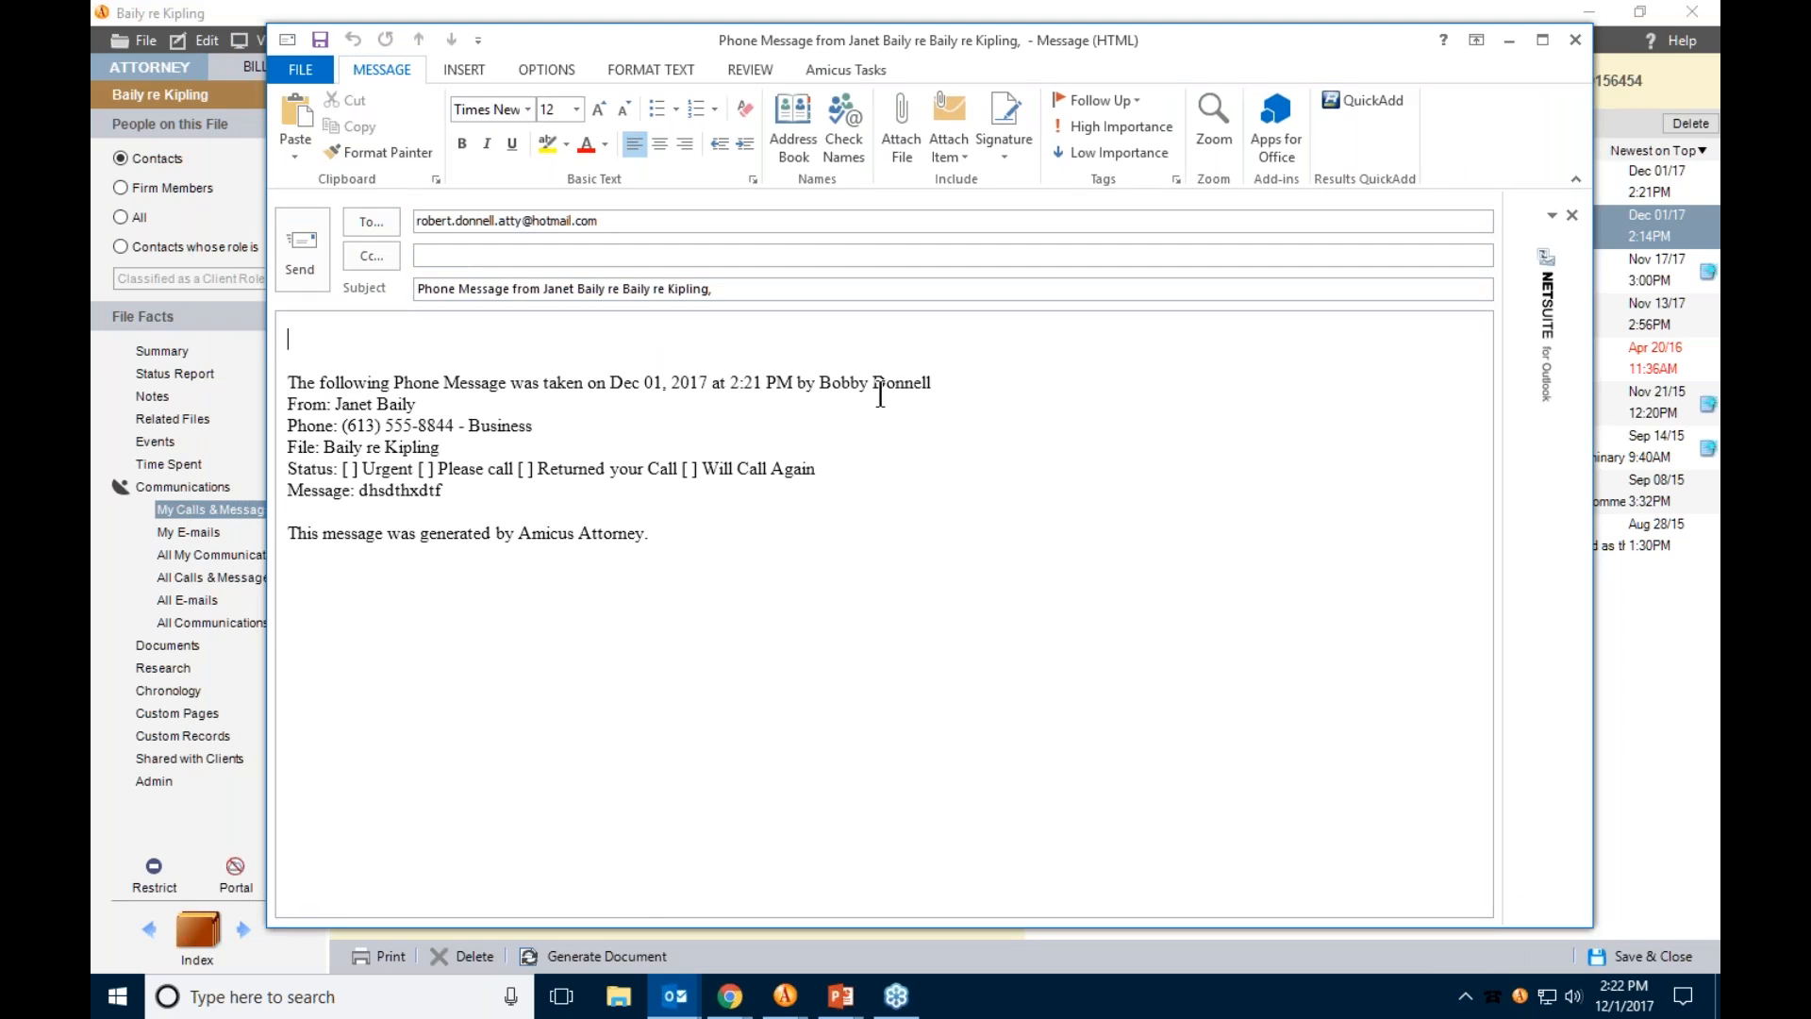
click(308, 242)
click(1575, 39)
click(920, 560)
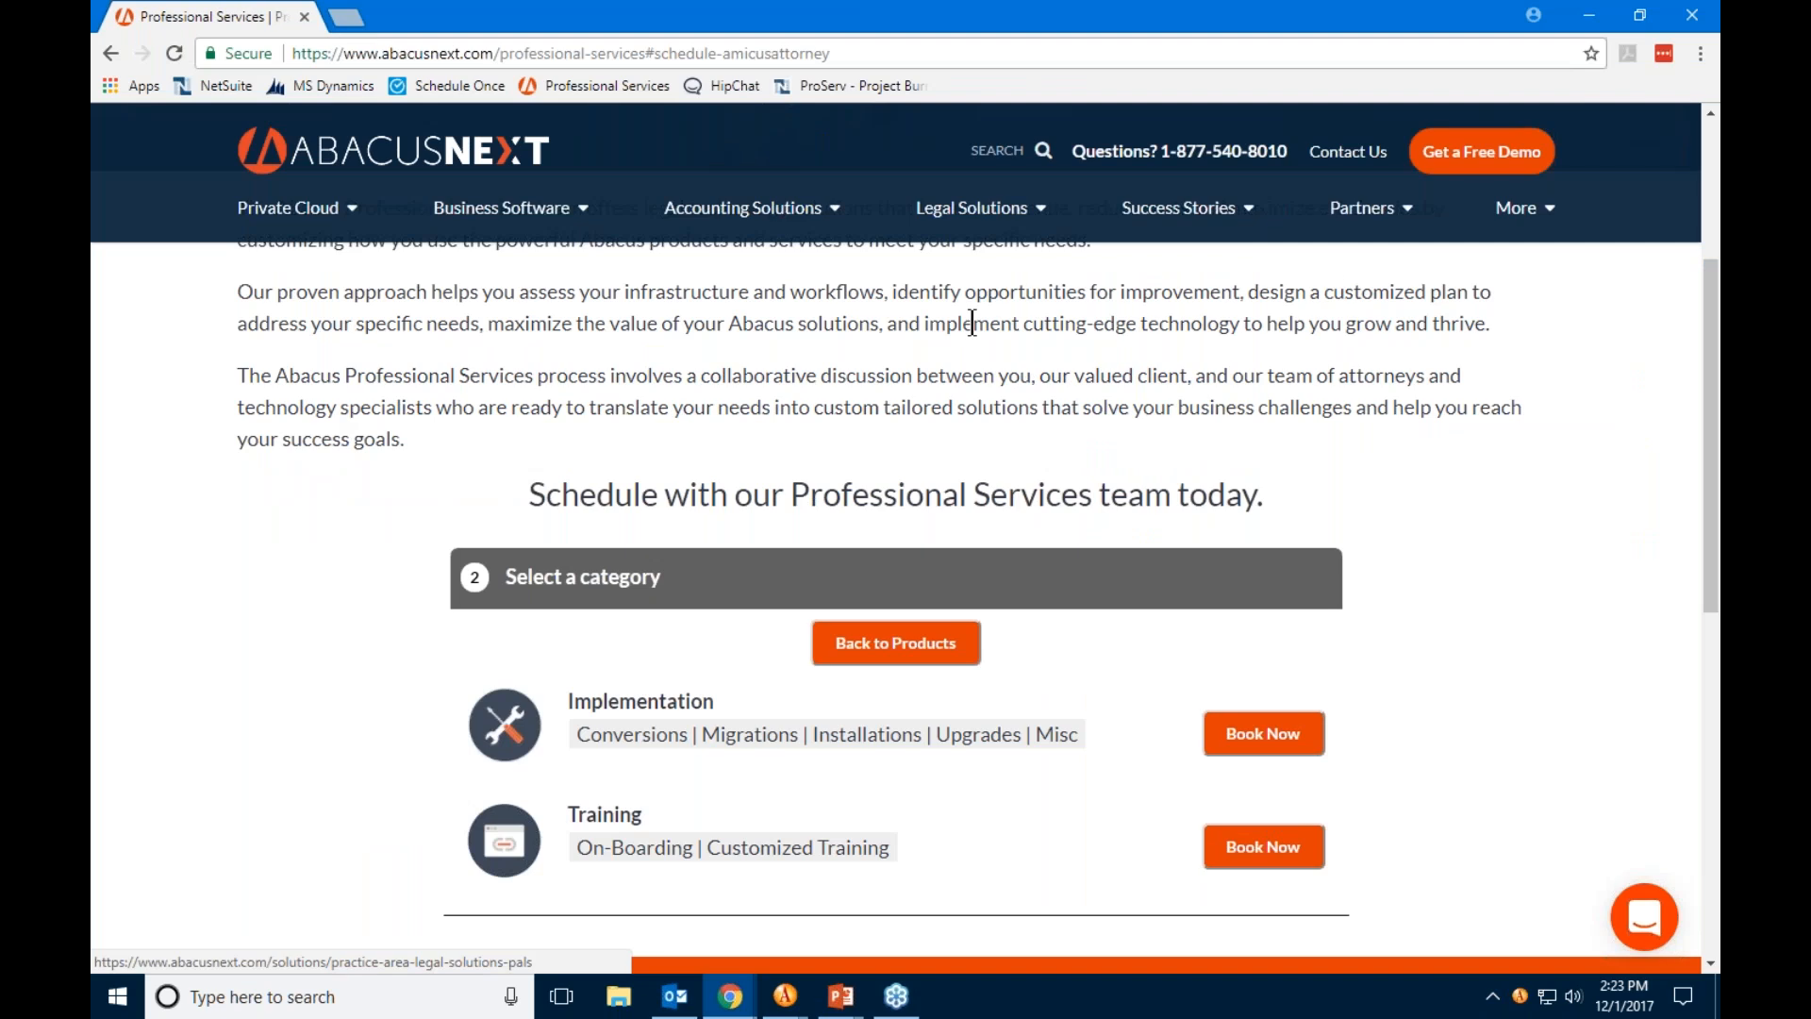
View the bookable Training services on the AbacusNext Professional Services page, and switch back to the Baily re Kipling file in Amicus Attorney.
click(1259, 848)
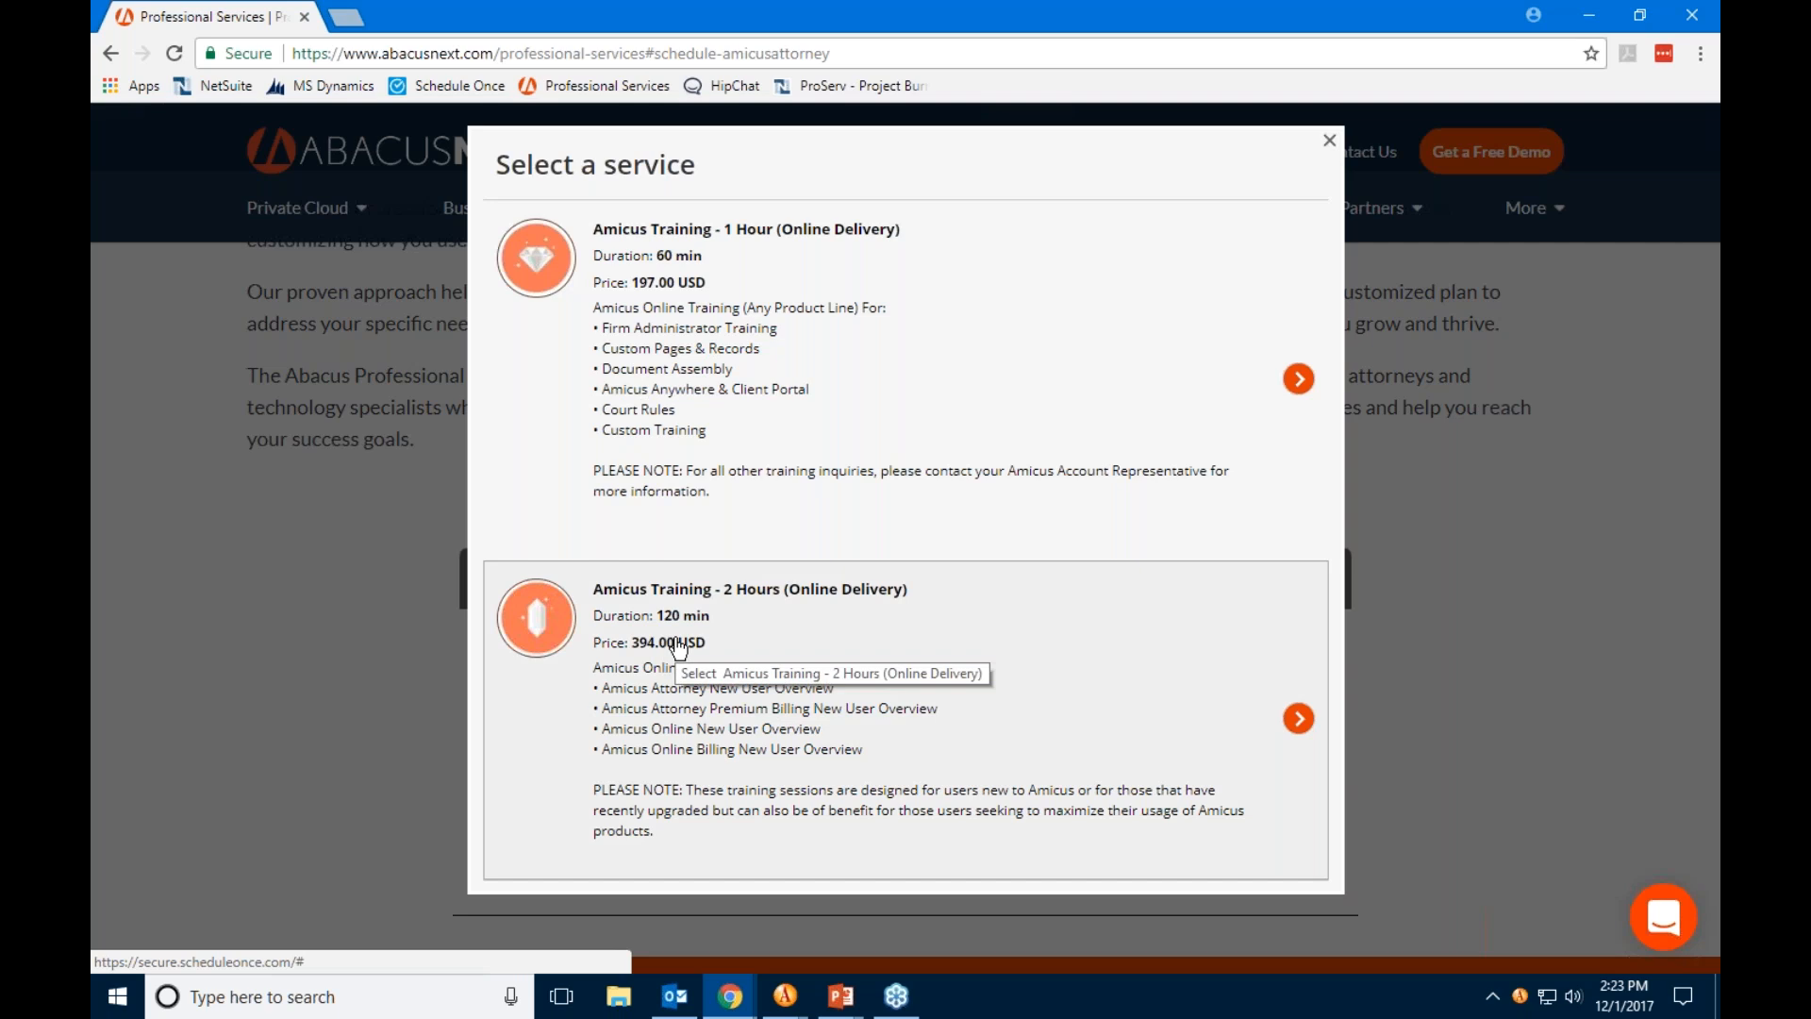
key(ctrl)
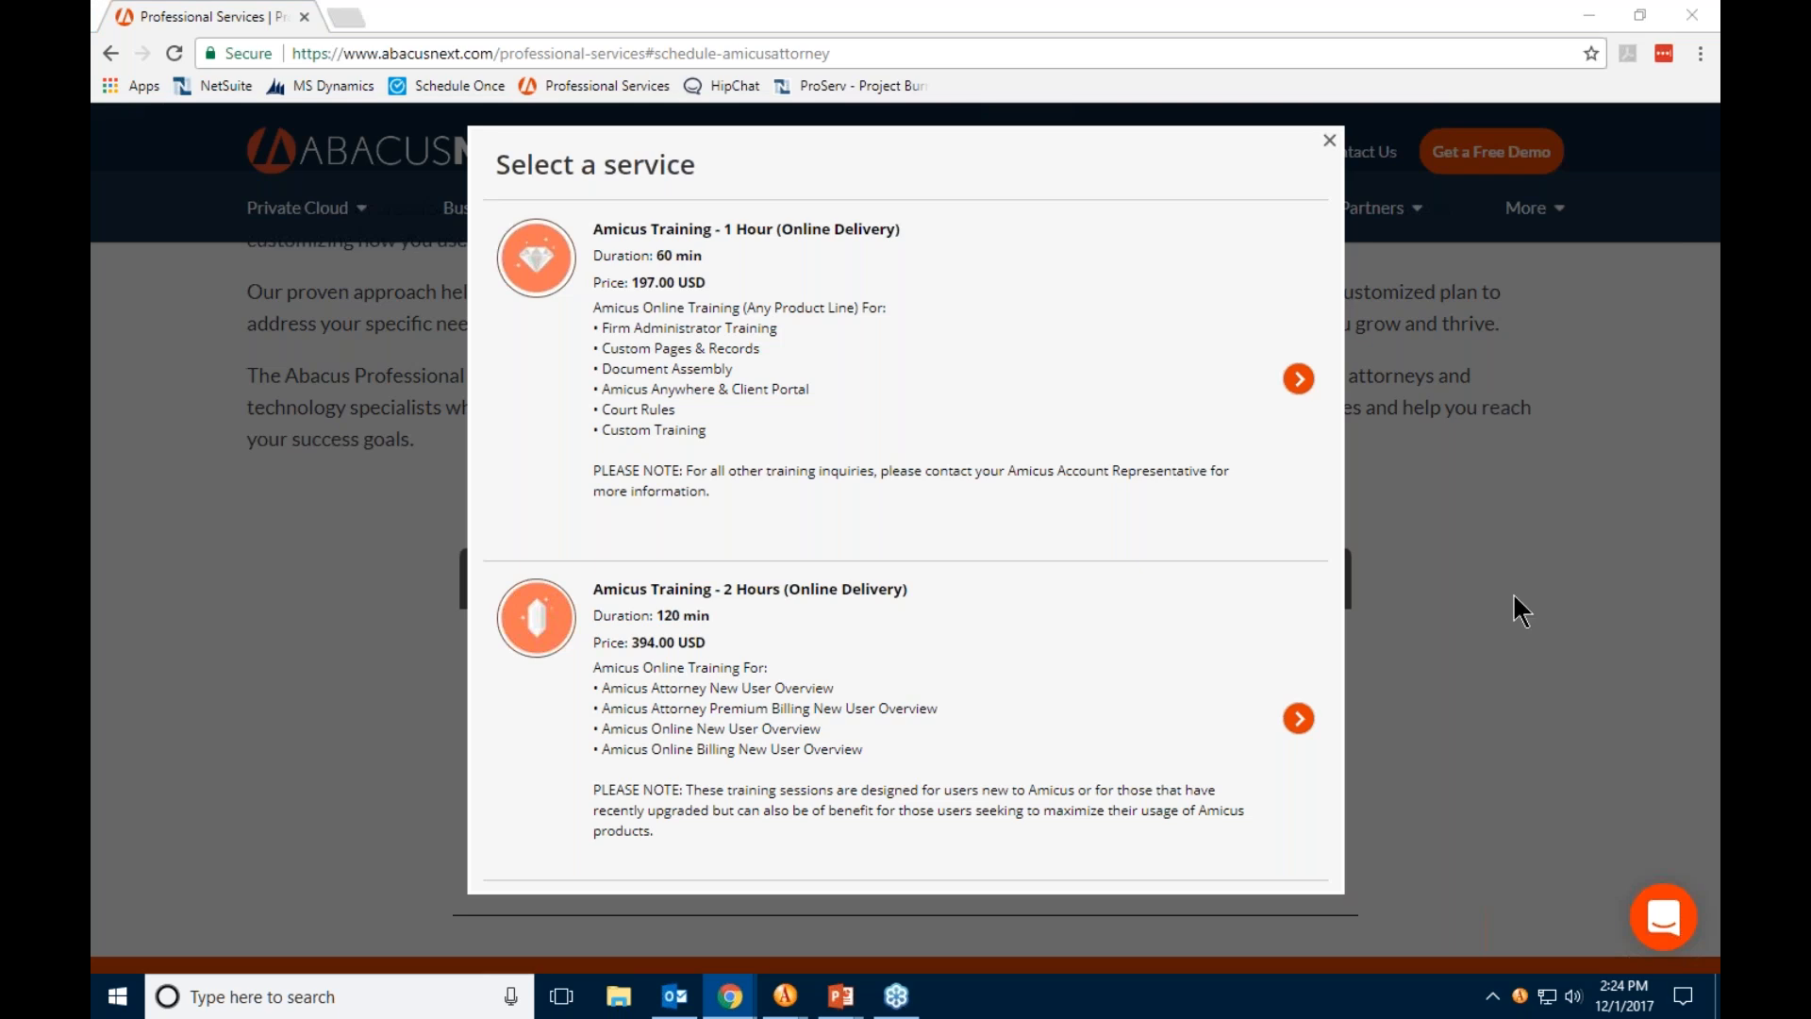
mouse_move(785, 995)
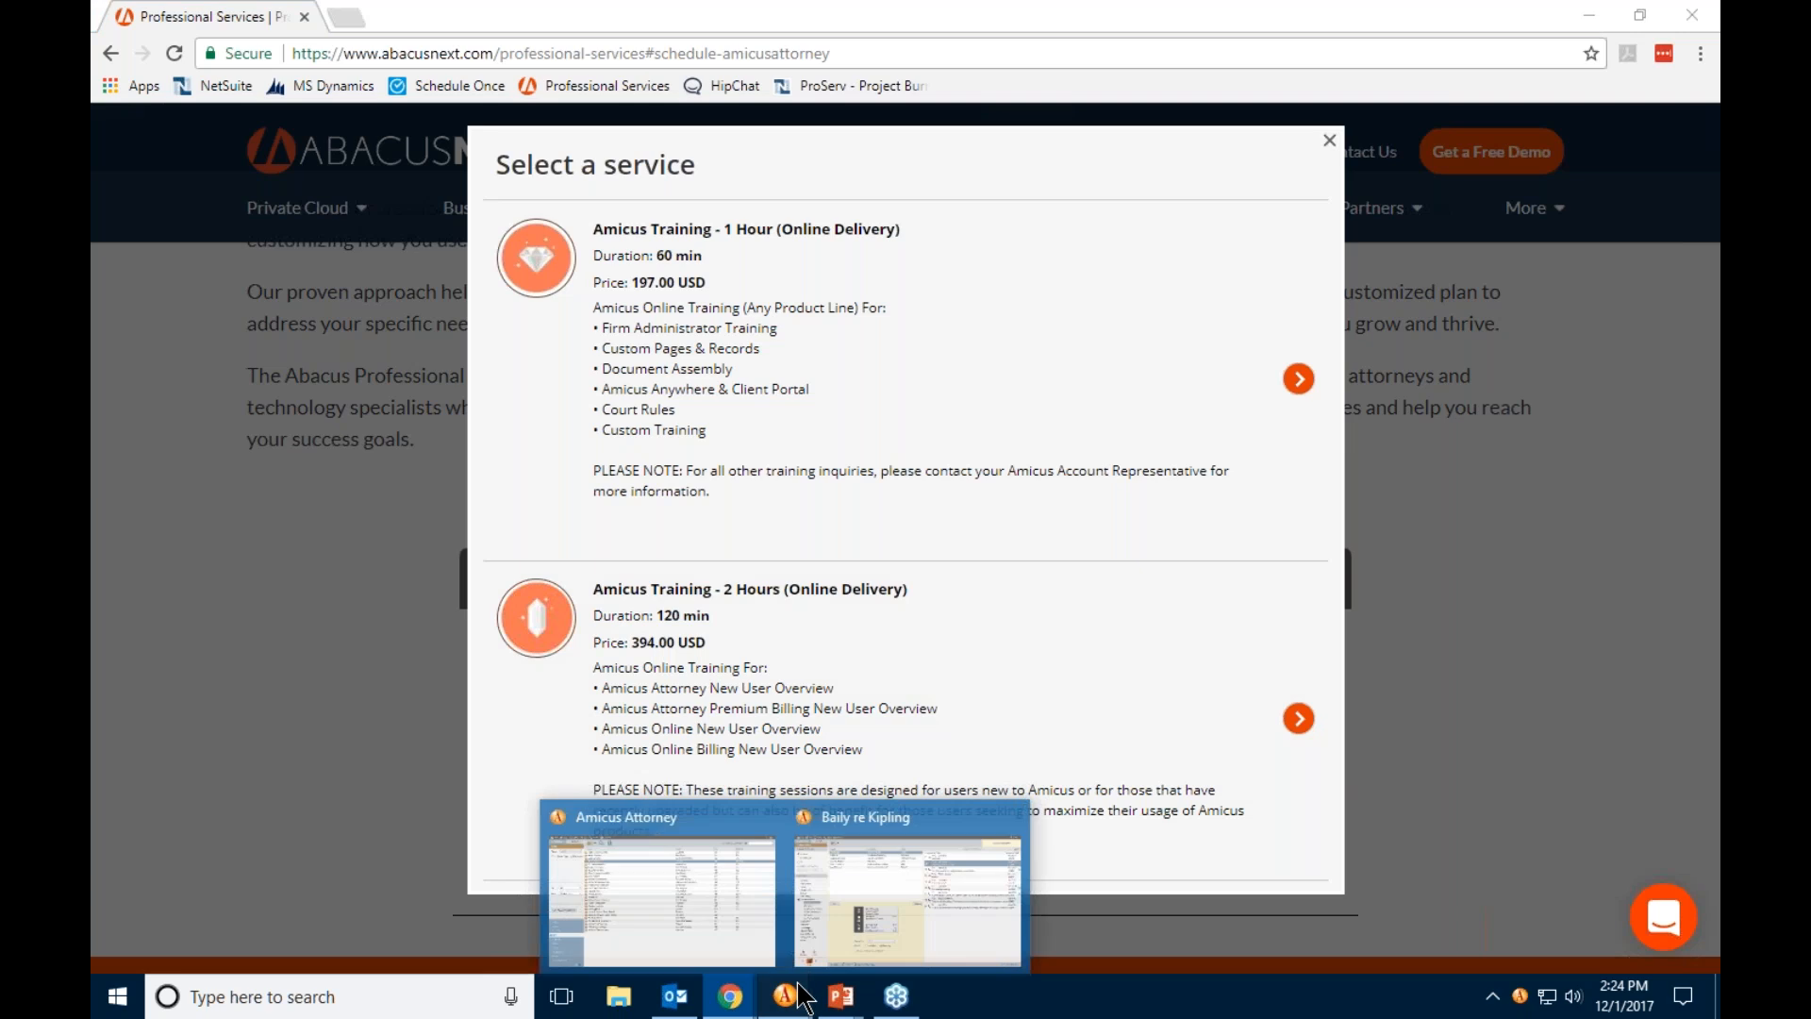
click(852, 897)
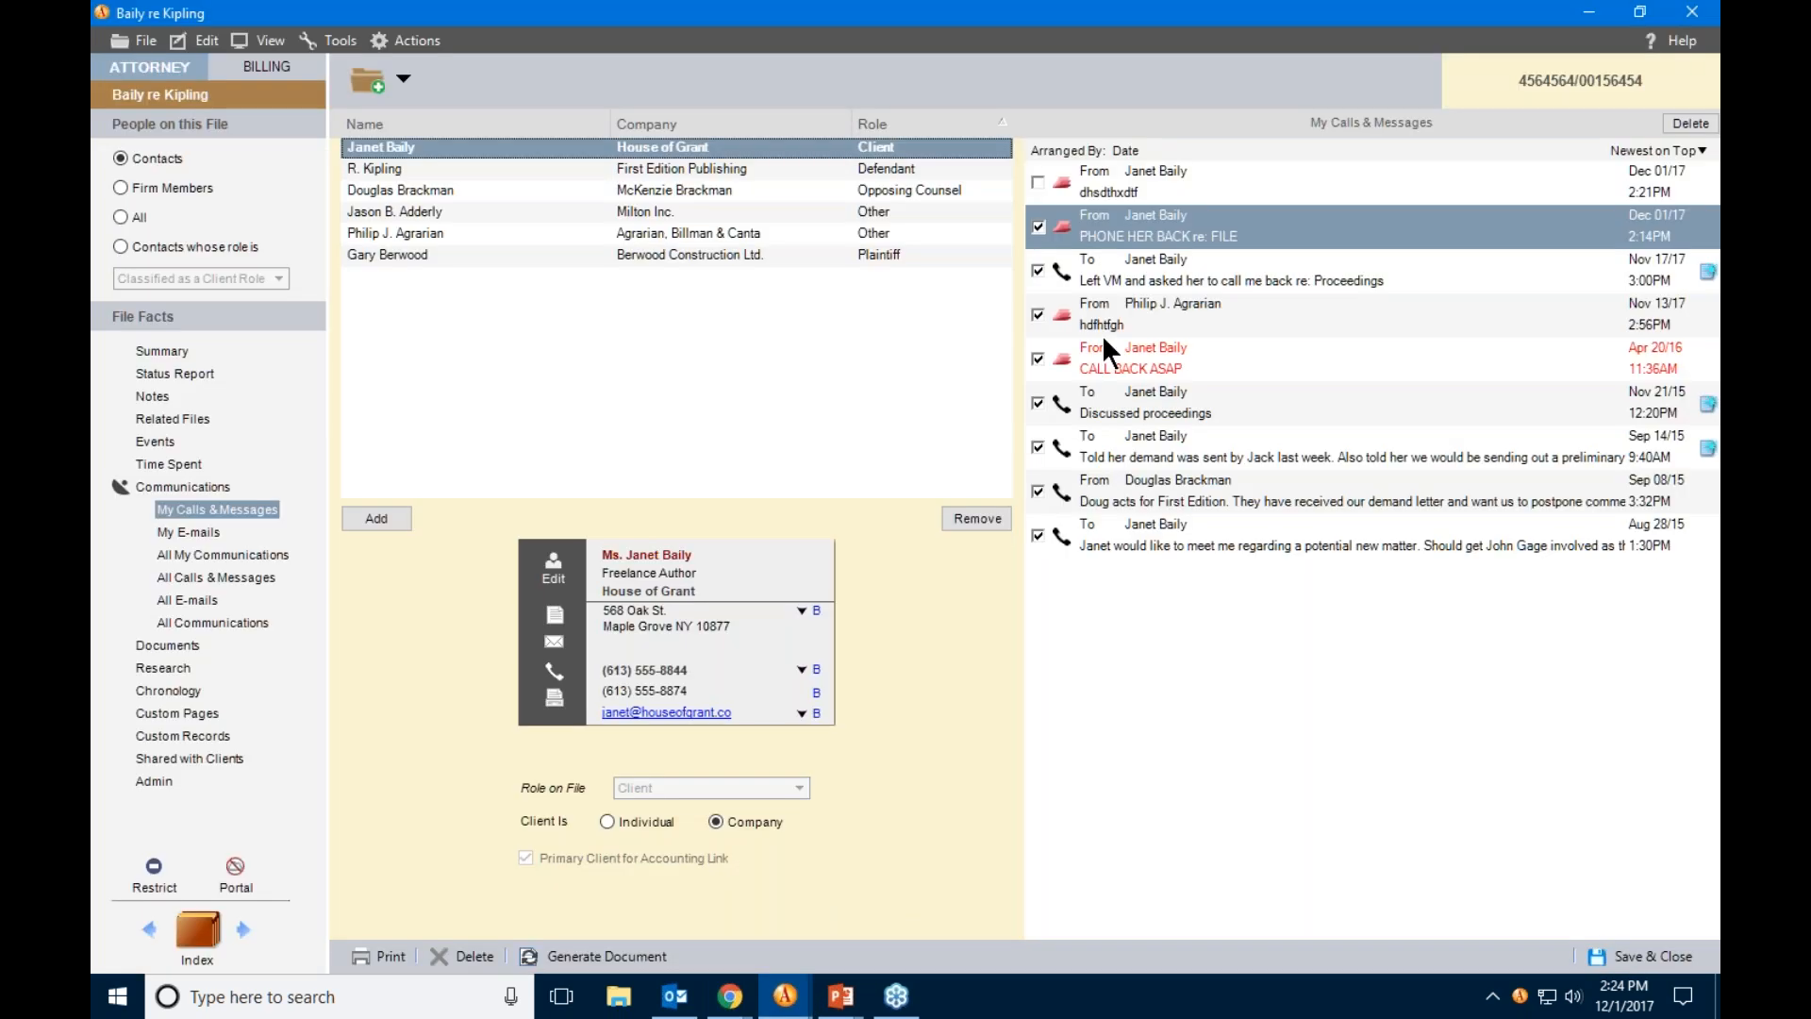